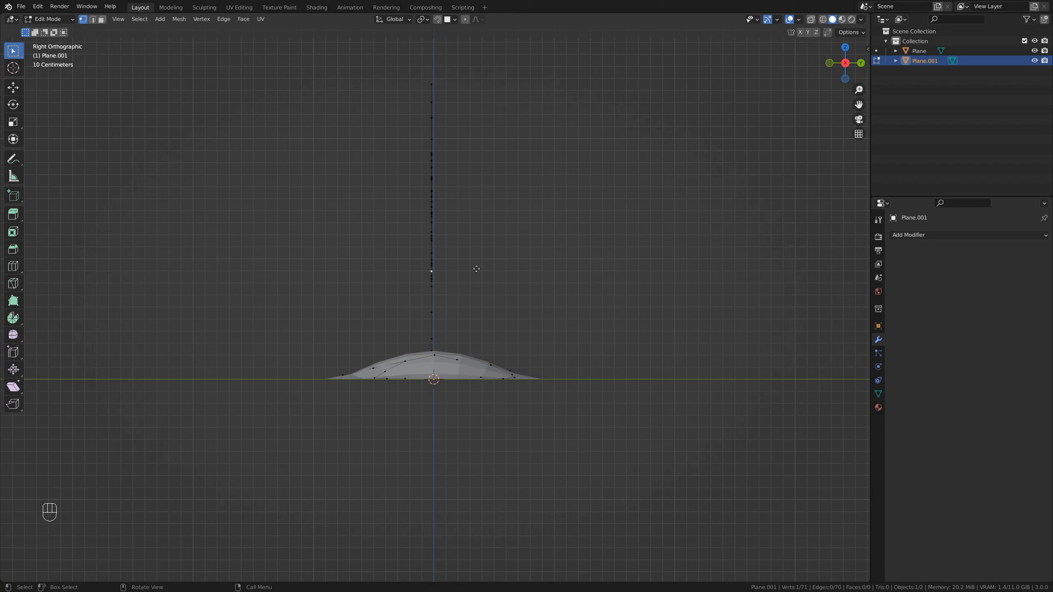
# Extrude a curved chain of vertices sideways from the selected vertex of the upright skeleton to form side branches
pyautogui.click(495, 241)
pyautogui.press('e')
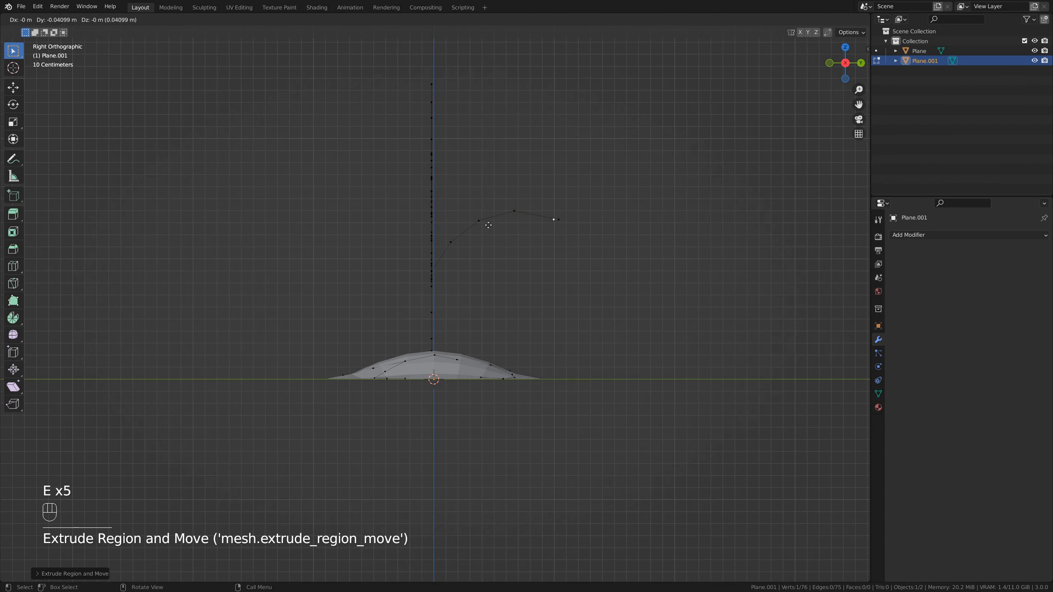
pyautogui.moveTo(479, 237); pyautogui.dragTo(533, 256, button='middle')
pyautogui.moveTo(512, 268); pyautogui.dragTo(551, 278, button='middle')
pyautogui.moveTo(551, 279); pyautogui.dragTo(585, 299, button='middle')
# Select the seven outer end vertices of the upper branches together
pyautogui.keyDown('shift'); pyautogui.moveTo(585, 290); pyautogui.dragTo(474, 265, button='middle'); pyautogui.keyUp('shift')
pyautogui.moveTo(475, 265); pyautogui.dragTo(402, 183, button='middle')
pyautogui.click(402, 183)
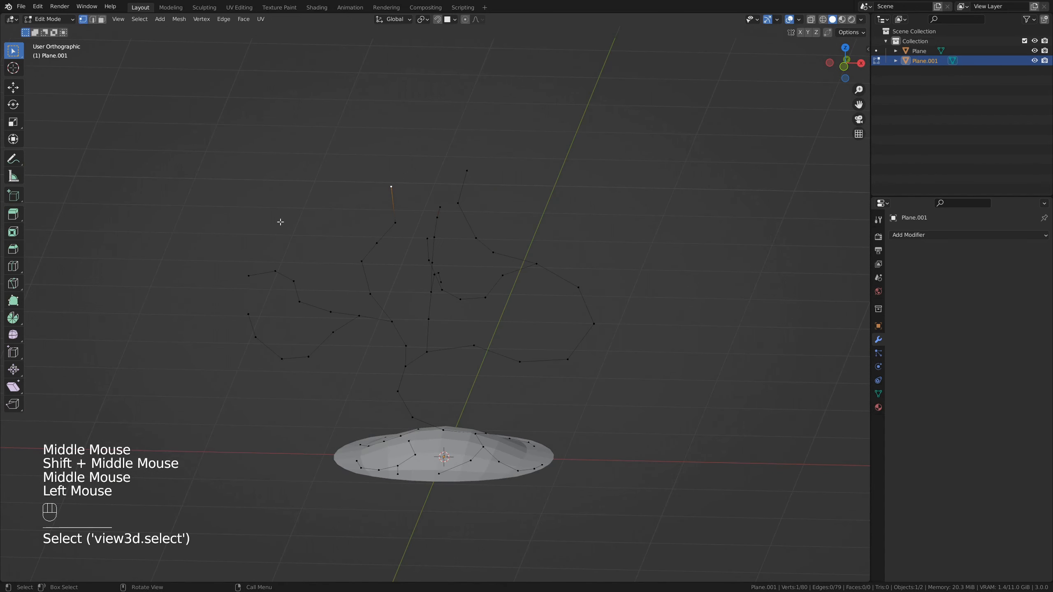
pyautogui.keyDown('shift'); pyautogui.click(251, 268); pyautogui.keyUp('shift')
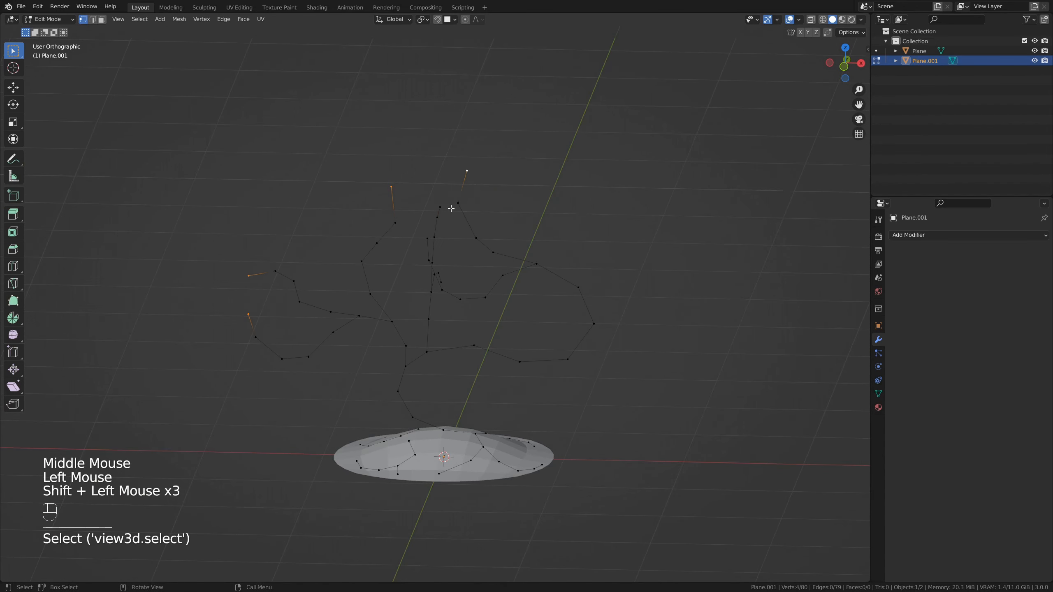
pyautogui.moveTo(452, 208); pyautogui.dragTo(480, 228, button='middle')
pyautogui.keyDown('shift'); pyautogui.click(423, 218); pyautogui.keyUp('shift')
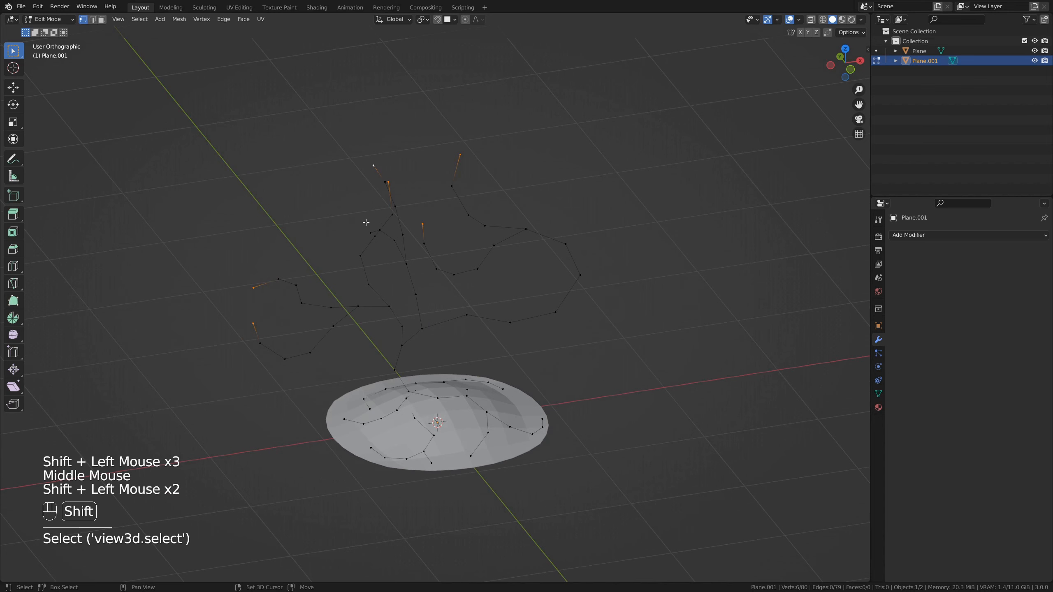
pyautogui.moveTo(308, 231); pyautogui.dragTo(432, 57, button='middle')
# Enable proportional editing and rotate the selected branch tips about 60° around the tree, with a falloff size of 1.33
pyautogui.scroll(-2, 432, 57)
pyautogui.click(466, 19)
pyautogui.keyDown('shift'); pyautogui.moveTo(519, 134); pyautogui.dragTo(520, 233, button='middle'); pyautogui.keyUp('shift')
pyautogui.scroll(-1, 454, 298)
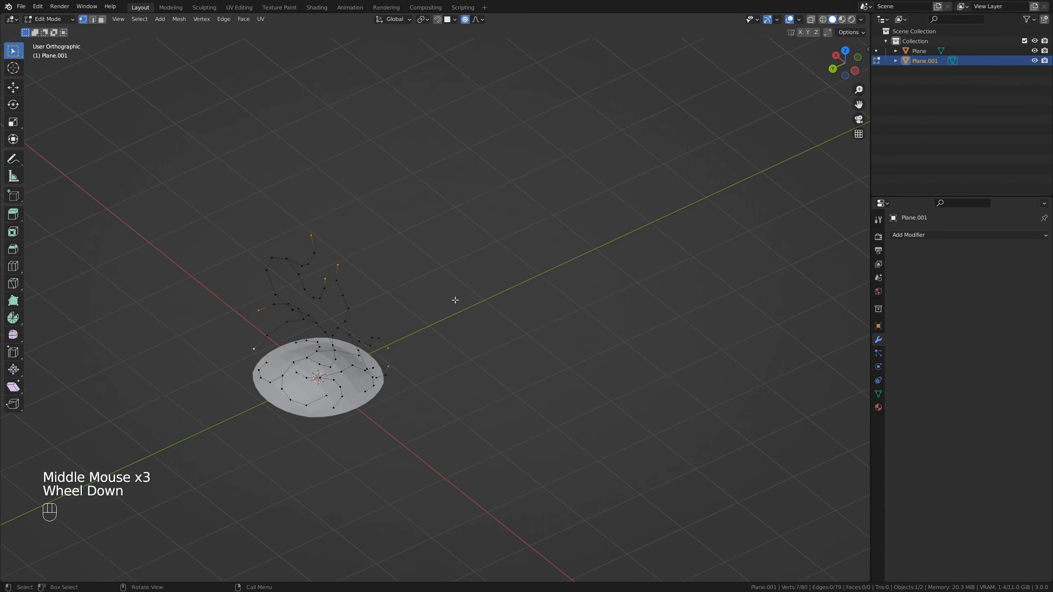
pyautogui.scroll(4, 376, 388)
pyautogui.keyDown('shift'); pyautogui.moveTo(376, 388); pyautogui.dragTo(530, 317, button='middle'); pyautogui.keyUp('shift')
pyautogui.scroll(-4, 589, 295)
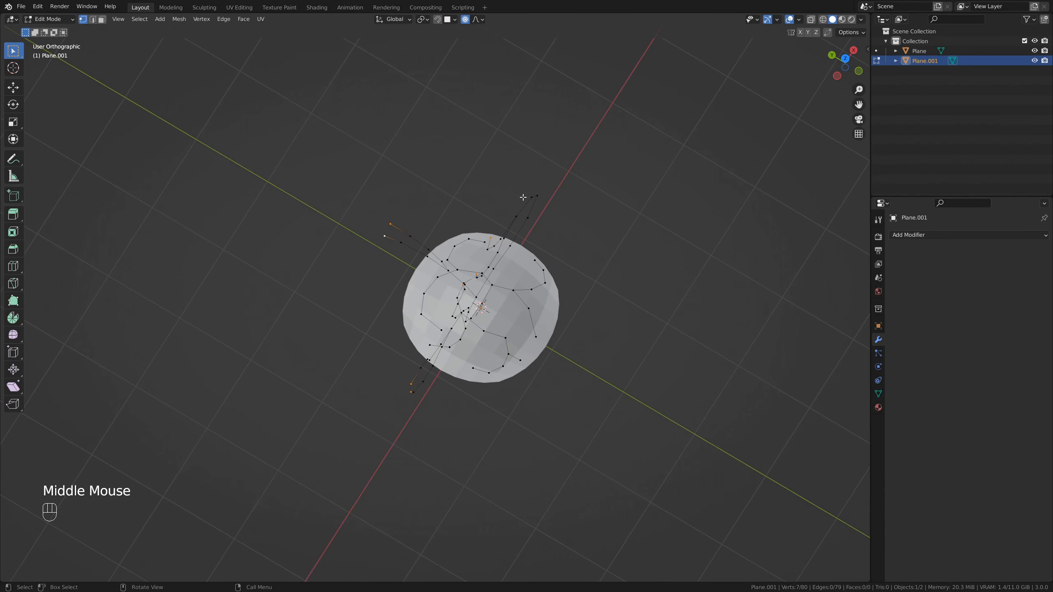
pyautogui.press('r')
pyautogui.scroll(-4, 620, 265)
pyautogui.scroll(5, 626, 315)
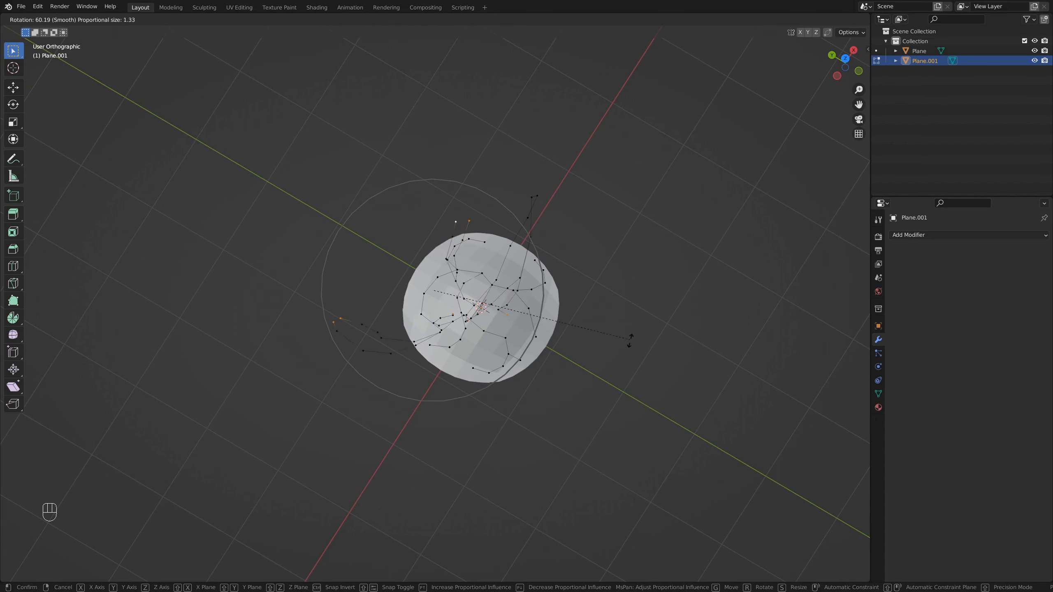
pyautogui.click(629, 340)
# Select a single outer branch tip and restrict proportional editing to Connected Only
pyautogui.scroll(-1, 622, 336)
pyautogui.moveTo(605, 331); pyautogui.dragTo(601, 306, button='middle')
pyautogui.scroll(-1, 365, 307)
pyautogui.click(364, 307)
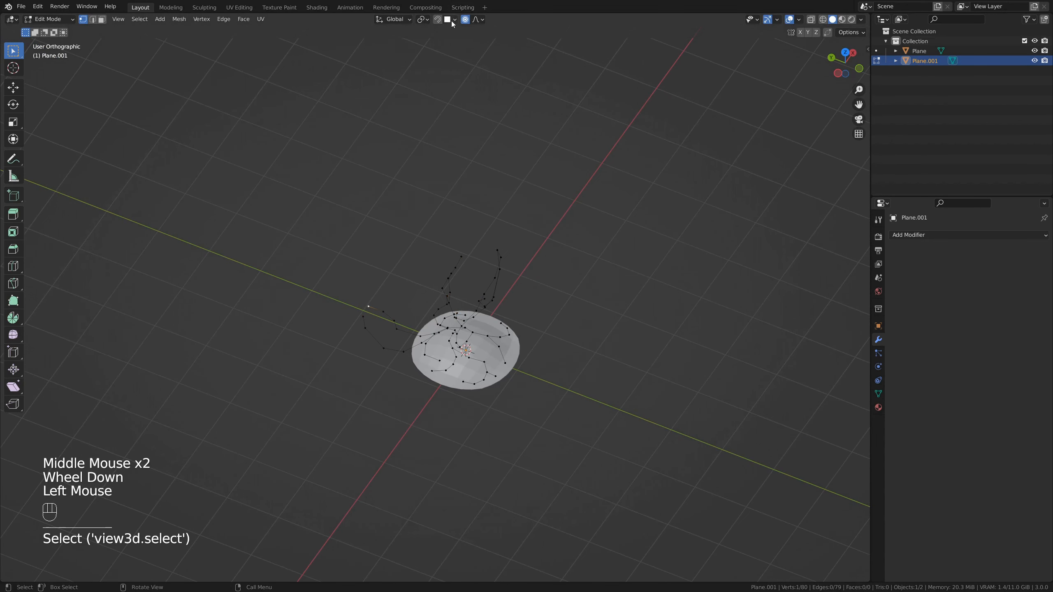
pyautogui.click(480, 20)
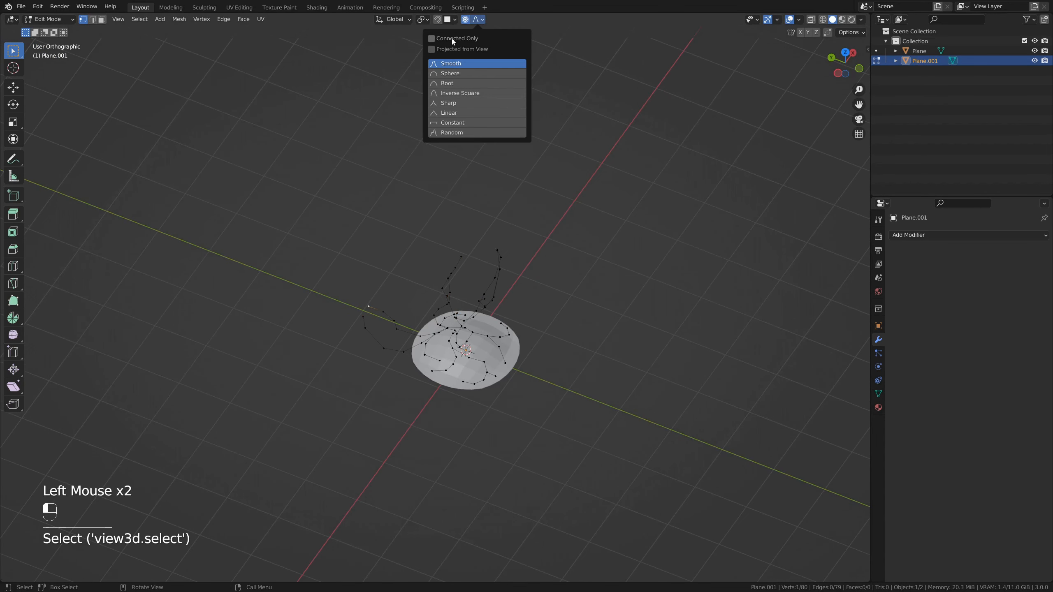
# Move the selected branch tip about 1.1 m across the mound so its branch bends along with it
pyautogui.scroll(4, 475, 235)
pyautogui.keyDown('shift'); pyautogui.moveTo(490, 339); pyautogui.dragTo(263, 283, button='middle'); pyautogui.keyUp('shift')
pyautogui.scroll(-1, 413, 306)
pyautogui.scroll(3, 411, 306)
pyautogui.scroll(-1, 262, 283)
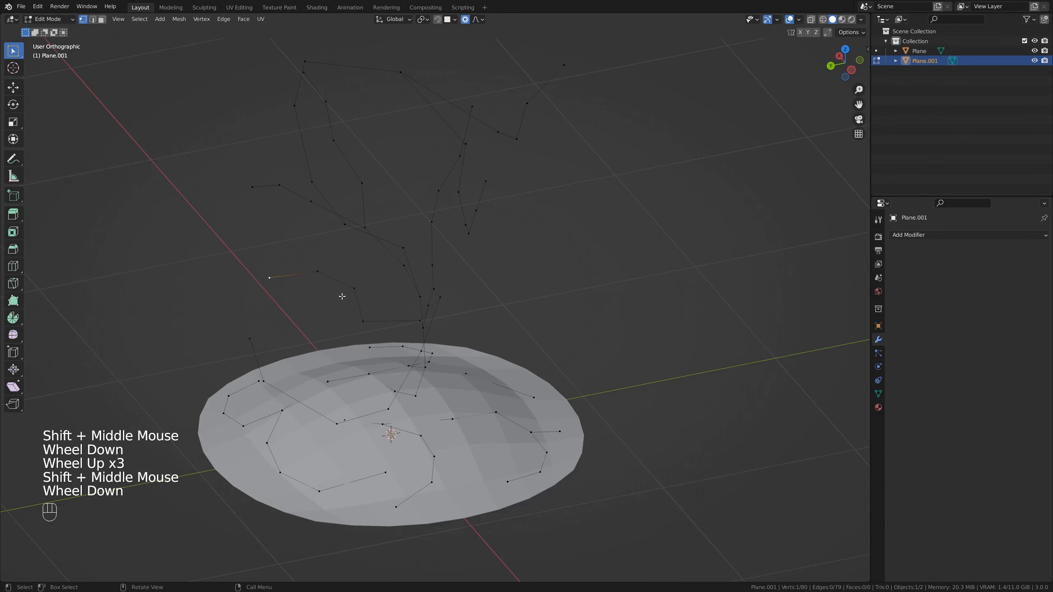
pyautogui.moveTo(408, 325); pyautogui.dragTo(399, 337, button='middle')
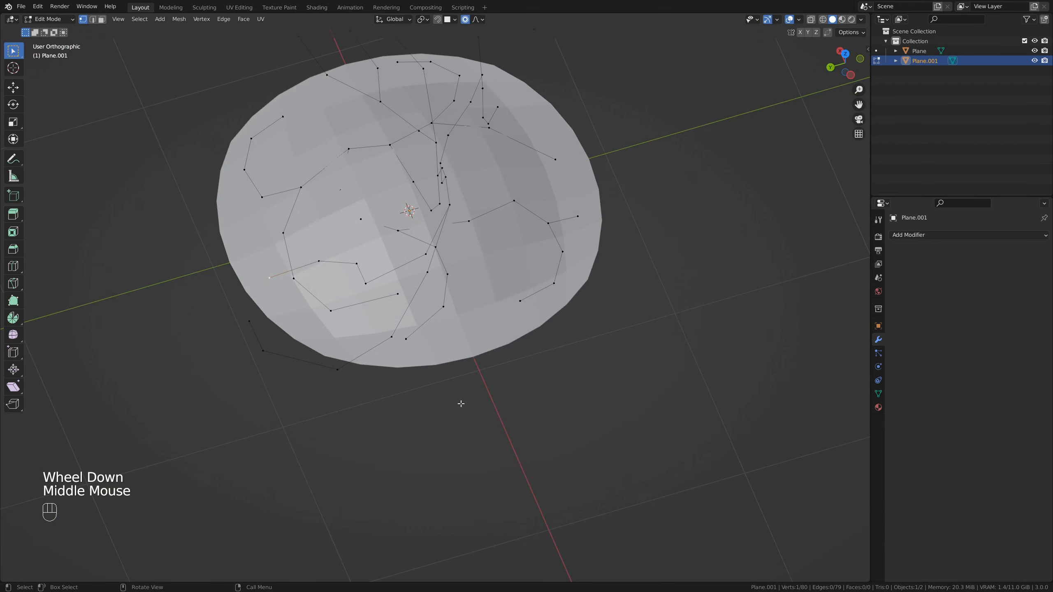
pyautogui.scroll(-1, 535, 328)
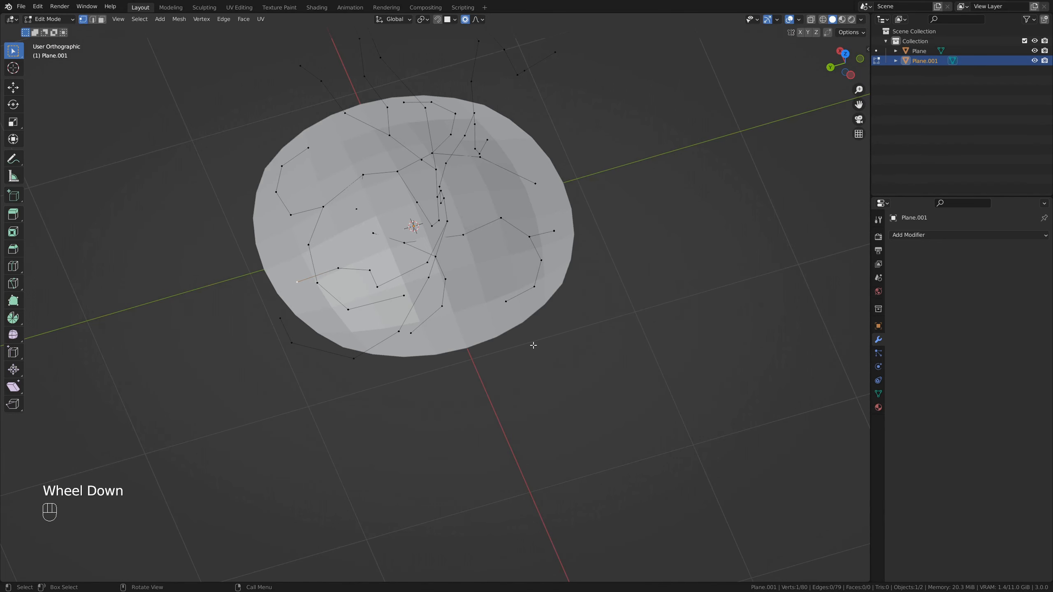
pyautogui.press('g')
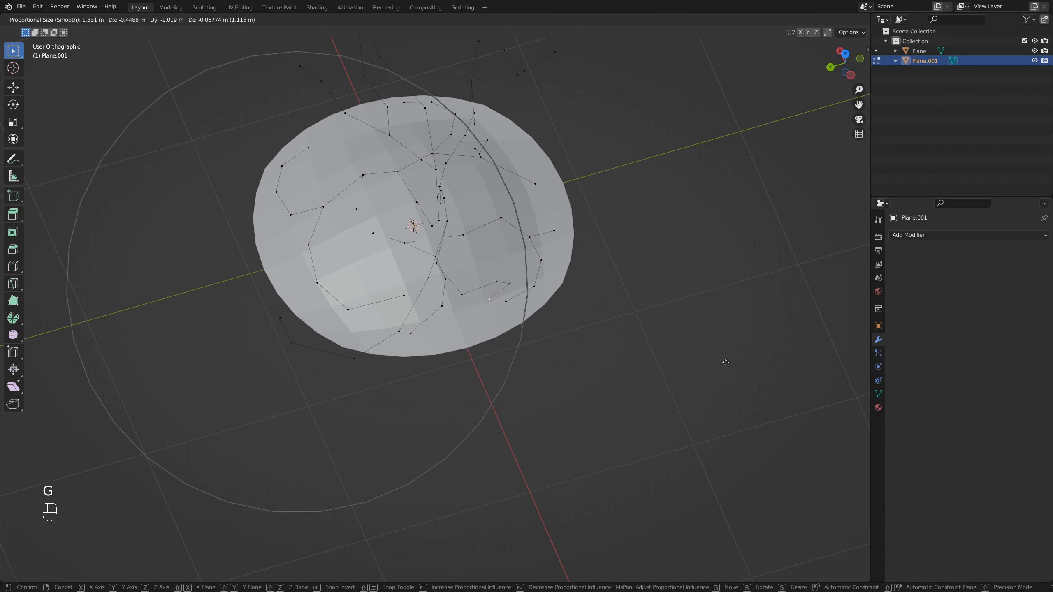
pyautogui.click(721, 364)
# Move the end vertex of the short inner branch outward with proportional falloff
pyautogui.moveTo(720, 364); pyautogui.dragTo(580, 296, button='middle')
pyautogui.keyDown('shift'); pyautogui.moveTo(543, 305); pyautogui.dragTo(589, 357, button='middle'); pyautogui.keyUp('shift')
pyautogui.click(480, 295)
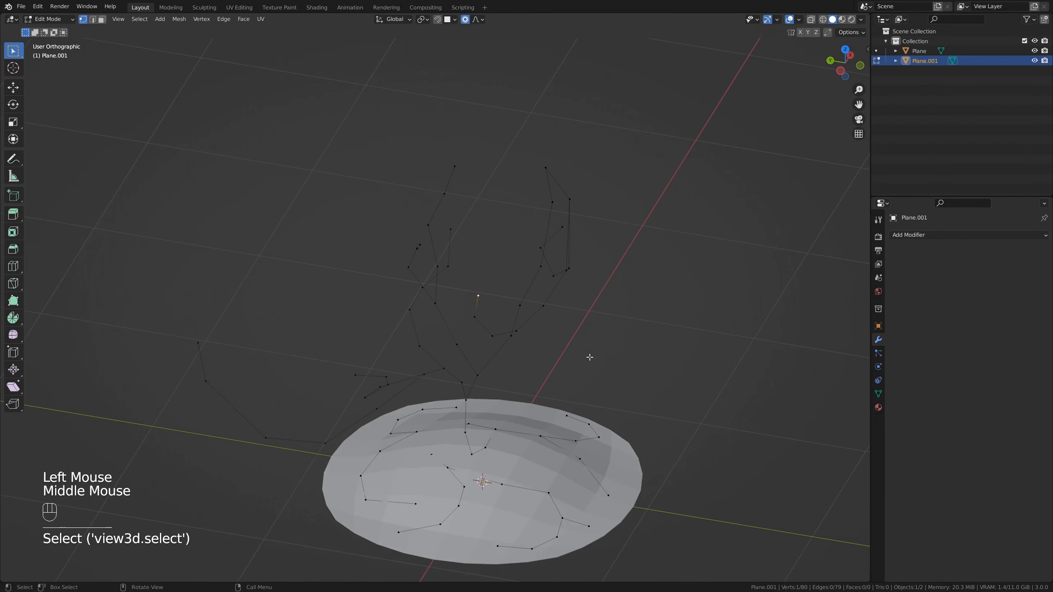
pyautogui.press('g')
pyautogui.click(771, 388)
# Move another upper branch tip about 0.5 m outward from the tree with proportional falloff
pyautogui.scroll(-4, 693, 334)
pyautogui.moveTo(680, 330); pyautogui.dragTo(371, 245, button='middle')
pyautogui.keyDown('shift'); pyautogui.scroll(-1, 372, 302); pyautogui.keyUp('shift')
pyautogui.click(570, 262)
pyautogui.moveTo(570, 262); pyautogui.dragTo(618, 318, button='middle')
pyautogui.scroll(-1, 610, 314)
pyautogui.press('g')
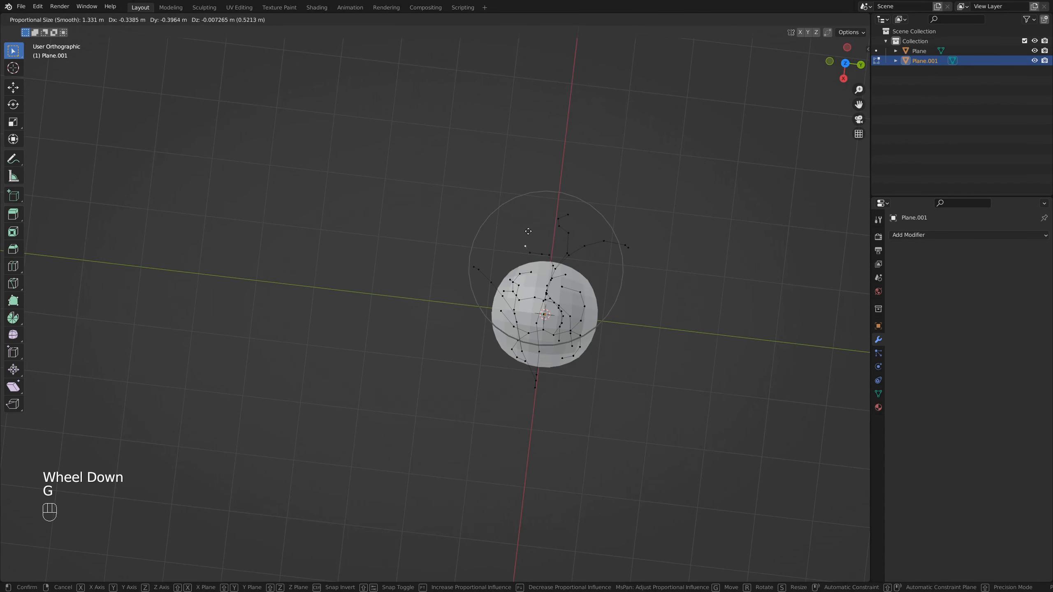
pyautogui.click(525, 228)
# Select two low vertices above the mound and shift them outward with proportional falloff
pyautogui.moveTo(653, 272); pyautogui.dragTo(601, 233, button='middle')
pyautogui.keyDown('shift'); pyautogui.moveTo(574, 322); pyautogui.dragTo(635, 345, button='middle'); pyautogui.keyUp('shift')
pyautogui.moveTo(633, 348); pyautogui.dragTo(572, 361, button='middle')
pyautogui.scroll(3, 593, 368)
pyautogui.keyDown('shift'); pyautogui.scroll(-1, 572, 360); pyautogui.keyUp('shift')
pyautogui.moveTo(573, 361); pyautogui.dragTo(565, 394, button='middle')
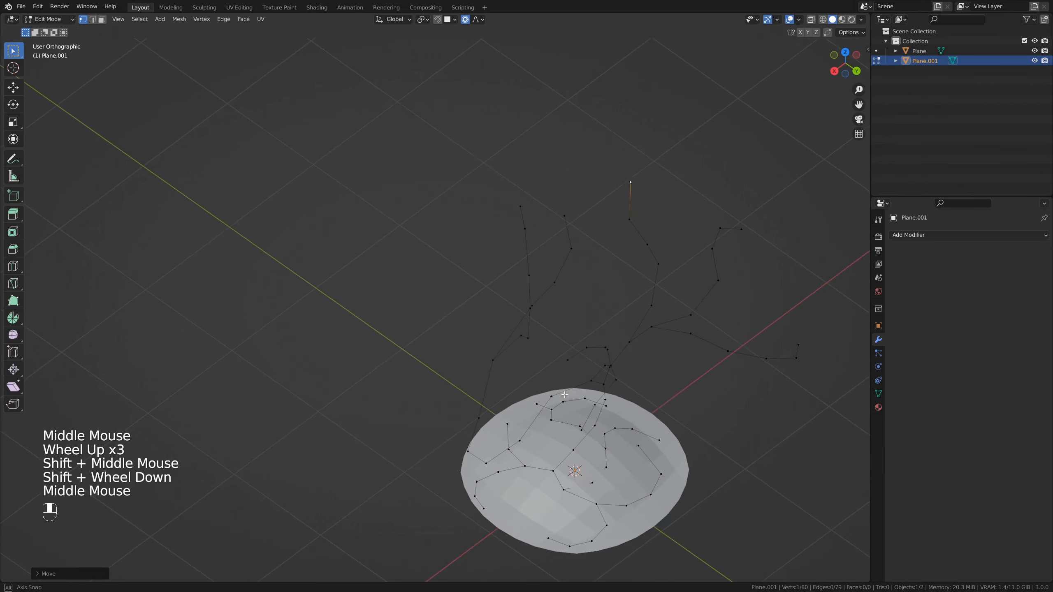
pyautogui.click(567, 359)
pyautogui.keyDown('shift'); pyautogui.click(582, 434); pyautogui.keyUp('shift')
pyautogui.moveTo(582, 434); pyautogui.dragTo(524, 414, button='middle')
pyautogui.moveTo(526, 411); pyautogui.dragTo(548, 418, button='middle')
pyautogui.press('g')
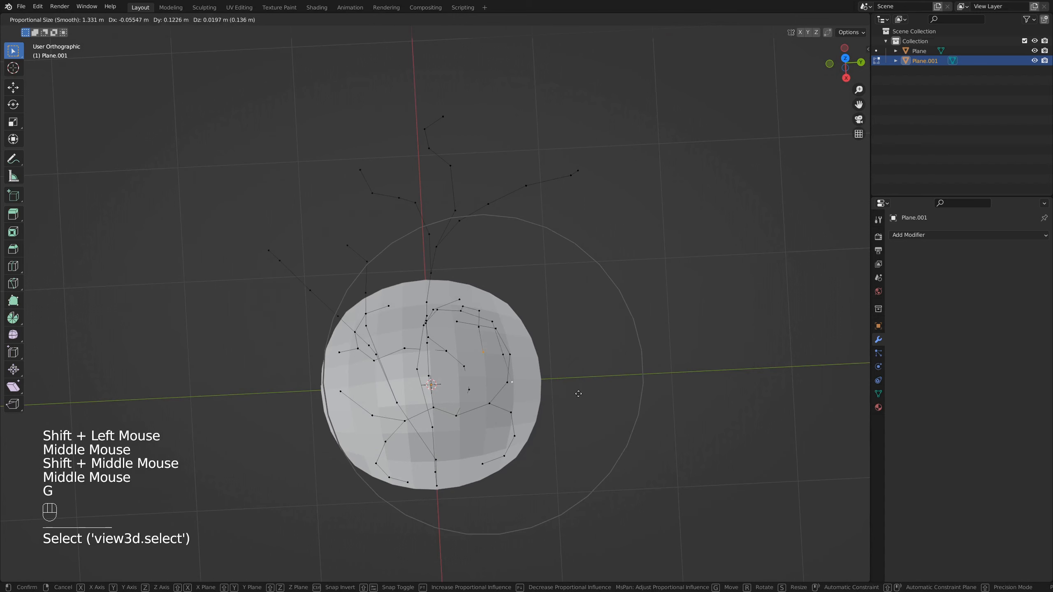
pyautogui.click(601, 376)
# Return to Object Mode and add a Skin modifier to the branch skeleton
pyautogui.moveTo(651, 392); pyautogui.dragTo(859, 380, button='middle')
pyautogui.press('Tab')
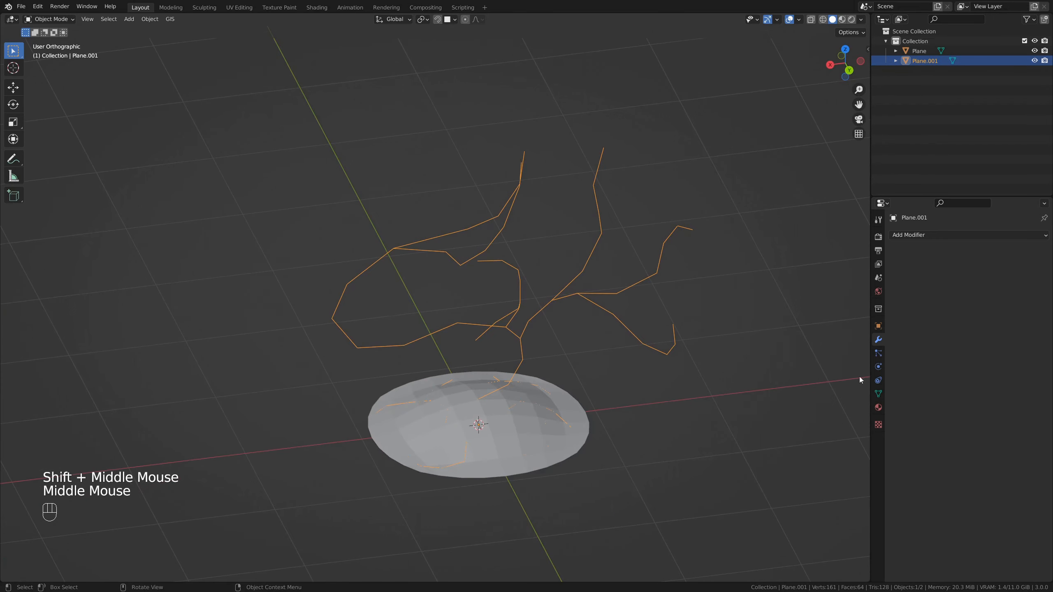
pyautogui.click(905, 236)
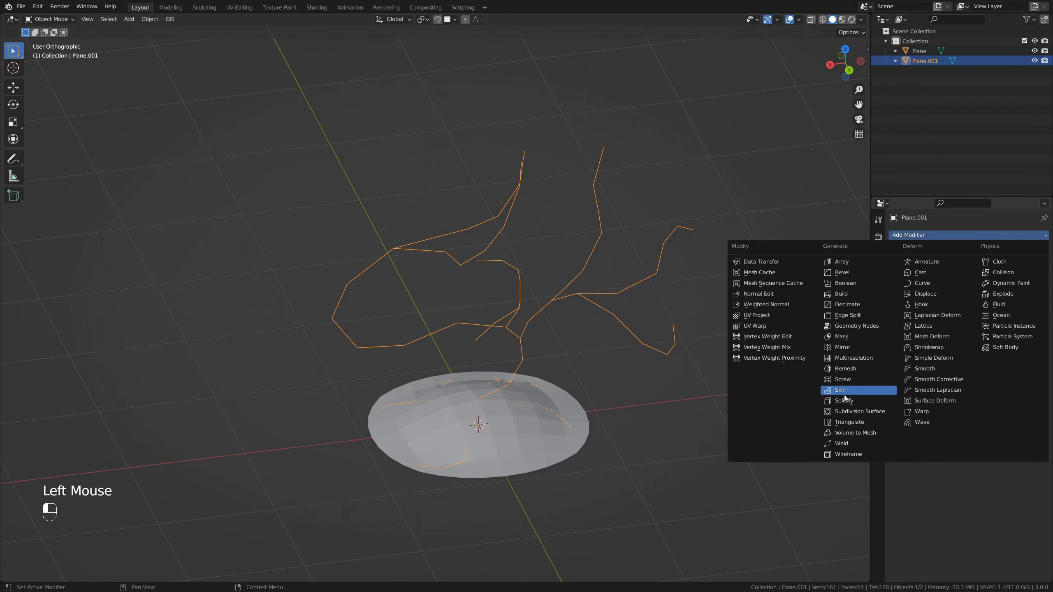
pyautogui.click(844, 392)
pyautogui.keyDown('shift'); pyautogui.moveTo(643, 380); pyautogui.dragTo(530, 362, button='middle'); pyautogui.keyUp('shift')
pyautogui.moveTo(531, 362)
pyautogui.mouseDown(button='middle')
pyautogui.moveTo(596, 344)
pyautogui.moveTo(625, 358)
pyautogui.moveTo(562, 356)
pyautogui.moveTo(545, 369)
pyautogui.mouseUp(button='middle')
pyautogui.scroll(-1, 545, 370)
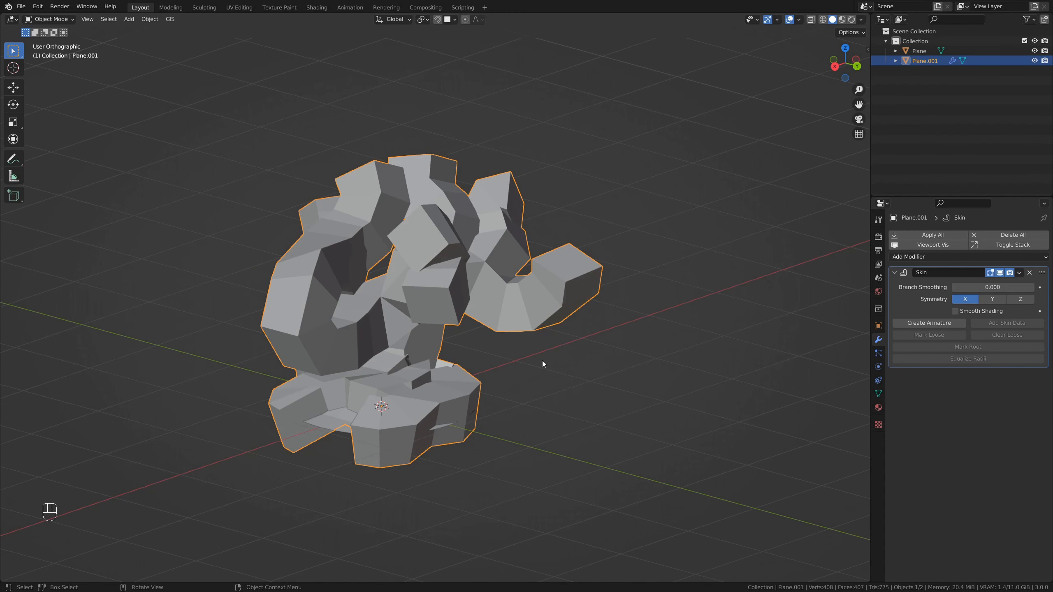
# Select all skeleton vertices in Edit Mode and shrink their skin radius to thin branches
pyautogui.press('Tab')
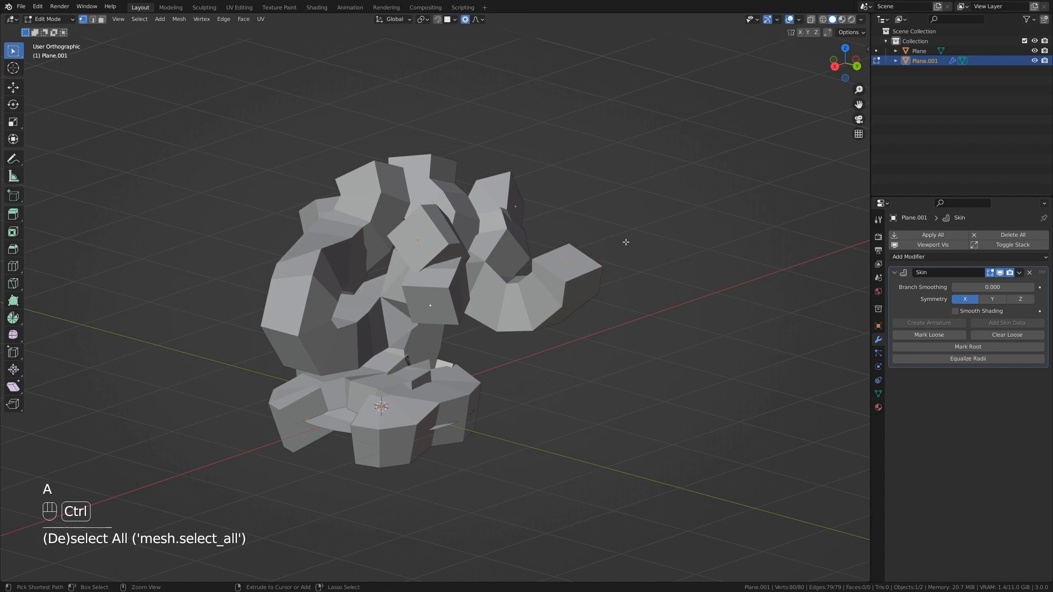
pyautogui.hotkey('ctrl', 'a')
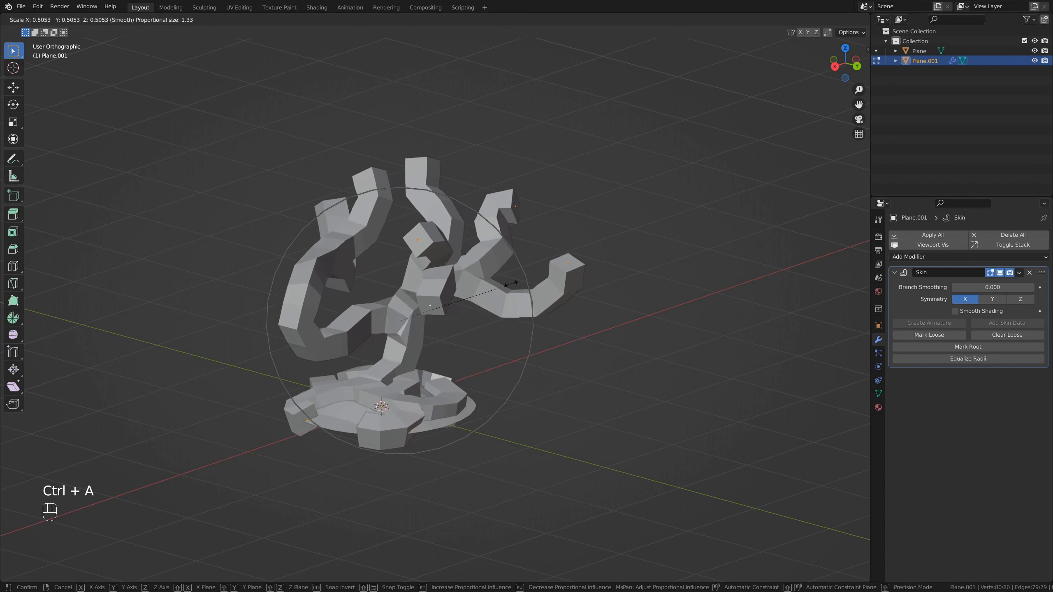
pyautogui.click(463, 299)
pyautogui.moveTo(463, 298)
pyautogui.mouseDown(button='middle')
pyautogui.moveTo(515, 342)
pyautogui.moveTo(616, 310)
pyautogui.moveTo(515, 429)
pyautogui.moveTo(392, 291)
pyautogui.moveTo(401, 332)
pyautogui.moveTo(452, 323)
pyautogui.moveTo(460, 308)
pyautogui.mouseUp(button='middle')
pyautogui.scroll(-1, 461, 308)
pyautogui.scroll(2, 461, 309)
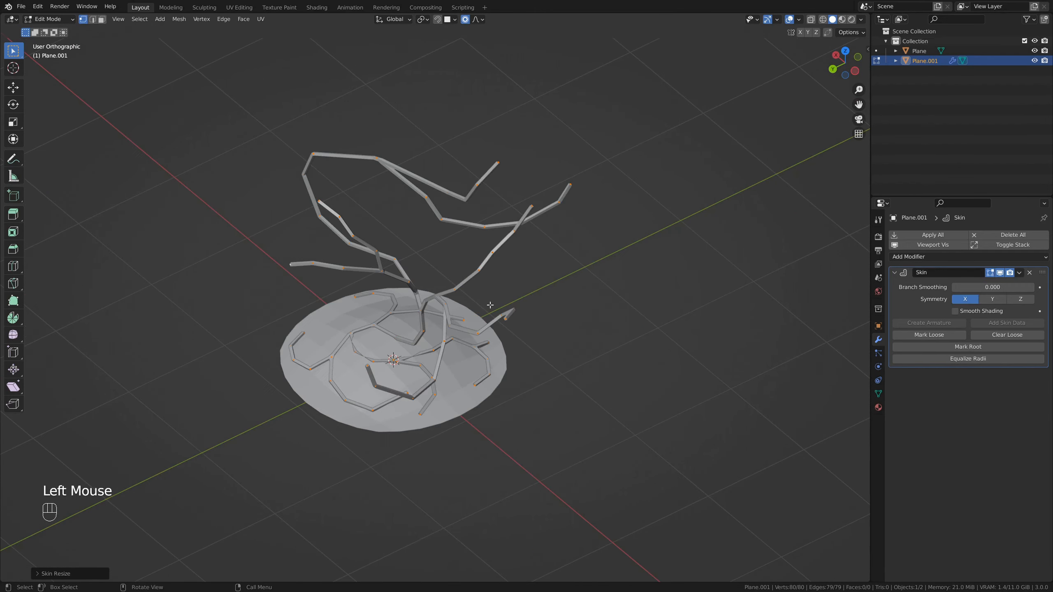
# Select vertices at the trunk base and turn on X-ray display
pyautogui.scroll(1, 459, 348)
pyautogui.keyDown('shift'); pyautogui.moveTo(446, 363); pyautogui.dragTo(419, 358, button='middle'); pyautogui.keyUp('shift')
pyautogui.click(466, 355)
pyautogui.scroll(3, 468, 347)
pyautogui.moveTo(419, 359); pyautogui.dragTo(369, 374, button='middle')
pyautogui.scroll(-1, 359, 375)
pyautogui.scroll(2, 359, 375)
pyautogui.scroll(1, 359, 376)
pyautogui.keyDown('shift'); pyautogui.scroll(1, 360, 375); pyautogui.keyUp('shift')
pyautogui.moveTo(369, 374); pyautogui.dragTo(442, 365, button='middle')
pyautogui.click(812, 21)
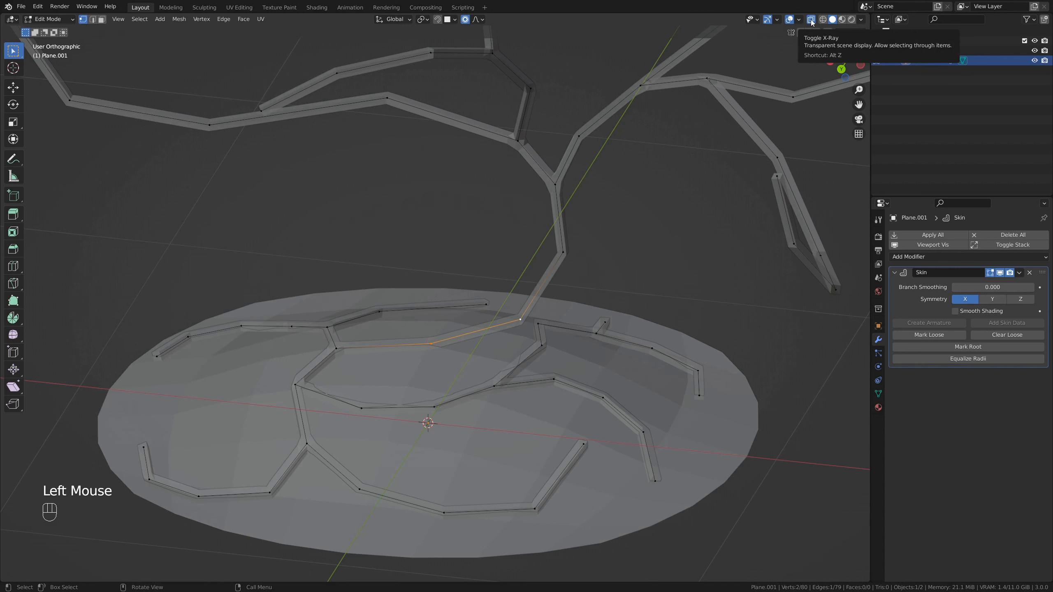
# Add the root junction vertex to the selection and enlarge the skin radius of the trunk base
pyautogui.scroll(1, 483, 349)
pyautogui.keyDown('shift'); pyautogui.moveTo(493, 348); pyautogui.dragTo(454, 336, button='middle'); pyautogui.keyUp('shift')
pyautogui.scroll(-1, 329, 398)
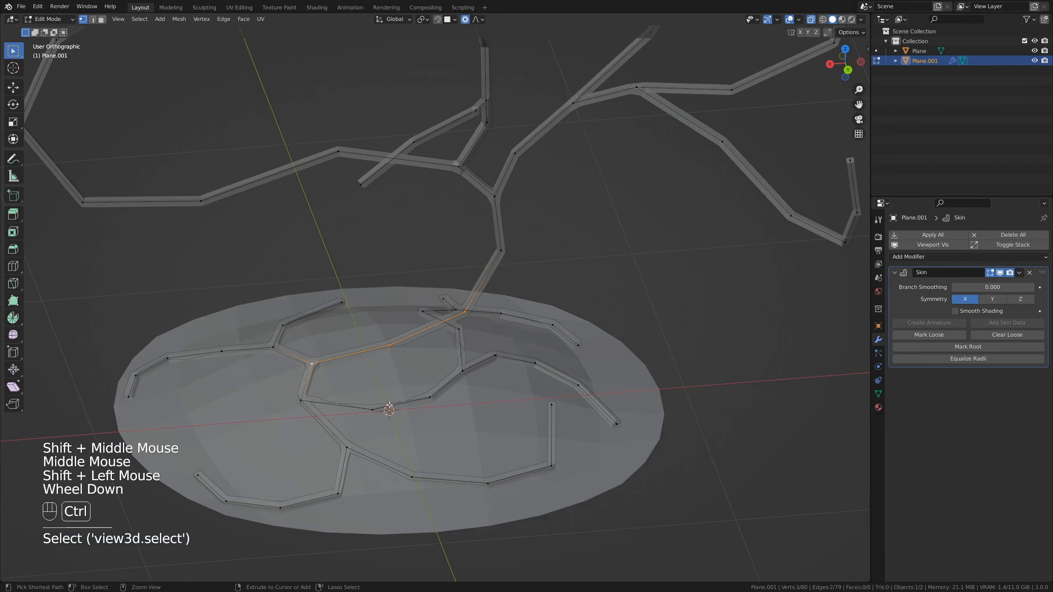
pyautogui.hotkey('ctrl', 'a')
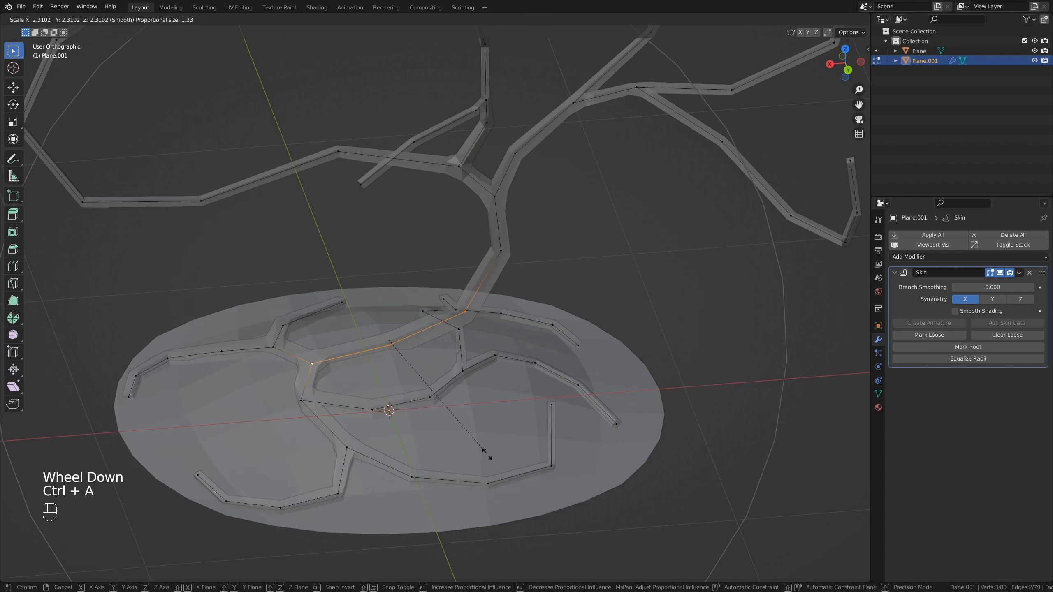
pyautogui.click(572, 494)
# Select the trunk and branch fork vertices and enlarge their skin radius to thicken the upper trunk
pyautogui.moveTo(572, 494); pyautogui.dragTo(560, 299, button='middle')
pyautogui.keyDown('shift'); pyautogui.click(501, 249); pyautogui.keyUp('shift')
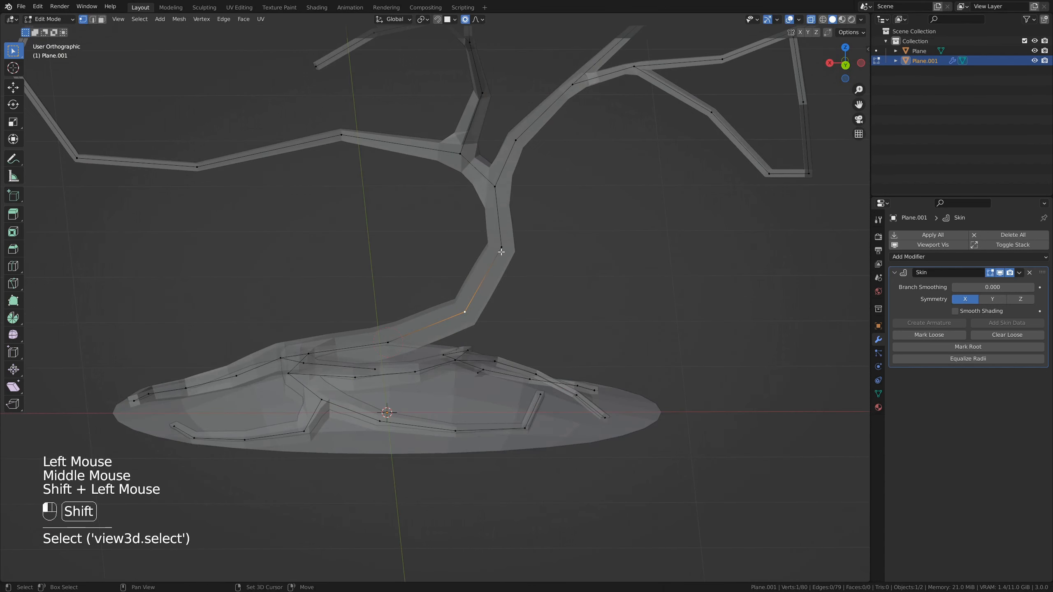
pyautogui.keyDown('shift'); pyautogui.click(515, 144); pyautogui.keyUp('shift')
pyautogui.keyDown('shift'); pyautogui.click(461, 154); pyautogui.keyUp('shift')
pyautogui.hotkey('ctrl', 'a')
pyautogui.click(601, 253)
# Select a vertex on a thin root running across the mound and enlarge its skin radius
pyautogui.moveTo(601, 252); pyautogui.dragTo(618, 298, button='middle')
pyautogui.keyDown('shift'); pyautogui.moveTo(617, 299); pyautogui.dragTo(549, 310, button='middle'); pyautogui.keyUp('shift')
pyautogui.moveTo(550, 309); pyautogui.dragTo(585, 328, button='middle')
pyautogui.scroll(-1, 585, 328)
pyautogui.click(389, 365)
pyautogui.click(433, 279)
pyautogui.moveTo(373, 322); pyautogui.dragTo(442, 299, button='middle')
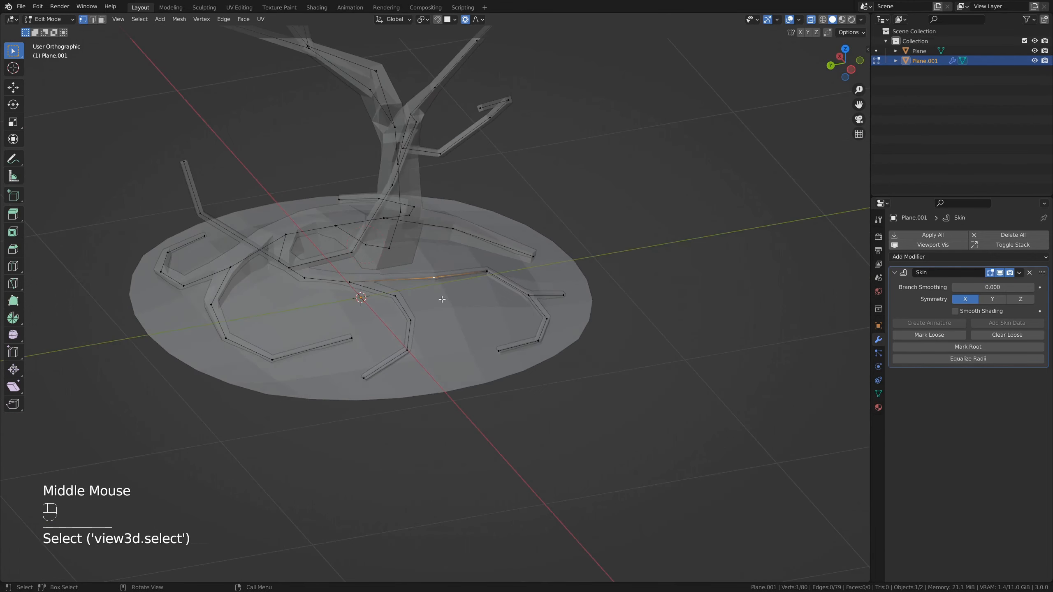
pyautogui.hotkey('ctrl', 'a')
pyautogui.click(500, 323)
# Select three root tip vertices and reduce their skin radius so the ends taper
pyautogui.moveTo(501, 323); pyautogui.dragTo(551, 356, button='middle')
pyautogui.keyDown('shift'); pyautogui.moveTo(551, 357); pyautogui.dragTo(510, 398, button='middle'); pyautogui.keyUp('shift')
pyautogui.moveTo(510, 398); pyautogui.dragTo(552, 360, button='middle')
pyautogui.click(165, 303)
pyautogui.moveTo(50, 257); pyautogui.dragTo(285, 360, button='middle')
pyautogui.keyDown('shift'); pyautogui.click(98, 268); pyautogui.keyUp('shift')
pyautogui.keyDown('shift'); pyautogui.click(258, 248); pyautogui.keyUp('shift')
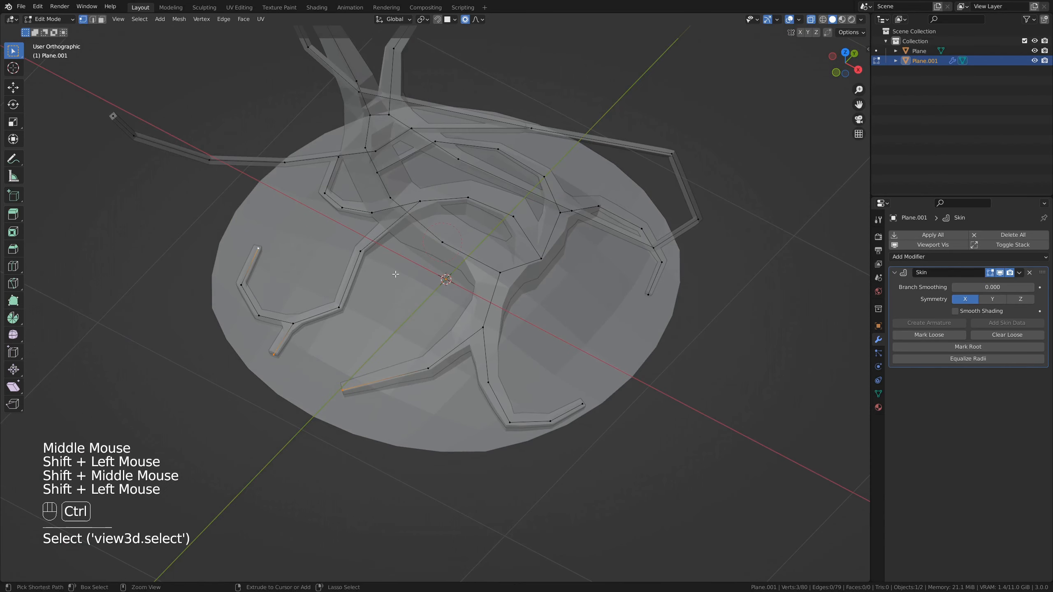
pyautogui.hotkey('ctrl', 'a')
pyautogui.click(361, 283)
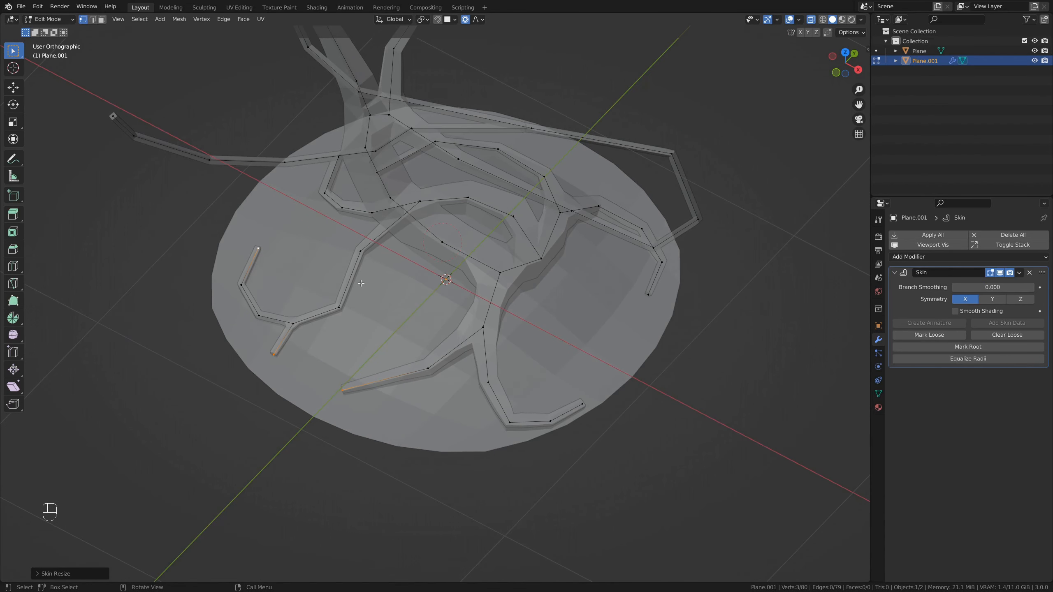
# Select three vertices along the large looping branch and enlarge their skin radius to about three times
pyautogui.keyDown('shift'); pyautogui.moveTo(394, 199); pyautogui.dragTo(415, 307, button='middle'); pyautogui.keyUp('shift')
pyautogui.keyDown('shift'); pyautogui.scroll(-1, 415, 307); pyautogui.keyUp('shift')
pyautogui.moveTo(498, 340); pyautogui.dragTo(456, 321, button='middle')
pyautogui.moveTo(457, 321); pyautogui.dragTo(381, 305, button='middle')
pyautogui.keyDown('shift'); pyautogui.moveTo(229, 280); pyautogui.dragTo(435, 316, button='middle'); pyautogui.keyUp('shift')
pyautogui.click(398, 277)
pyautogui.keyDown('shift'); pyautogui.moveTo(378, 219); pyautogui.dragTo(399, 297, button='middle'); pyautogui.keyUp('shift')
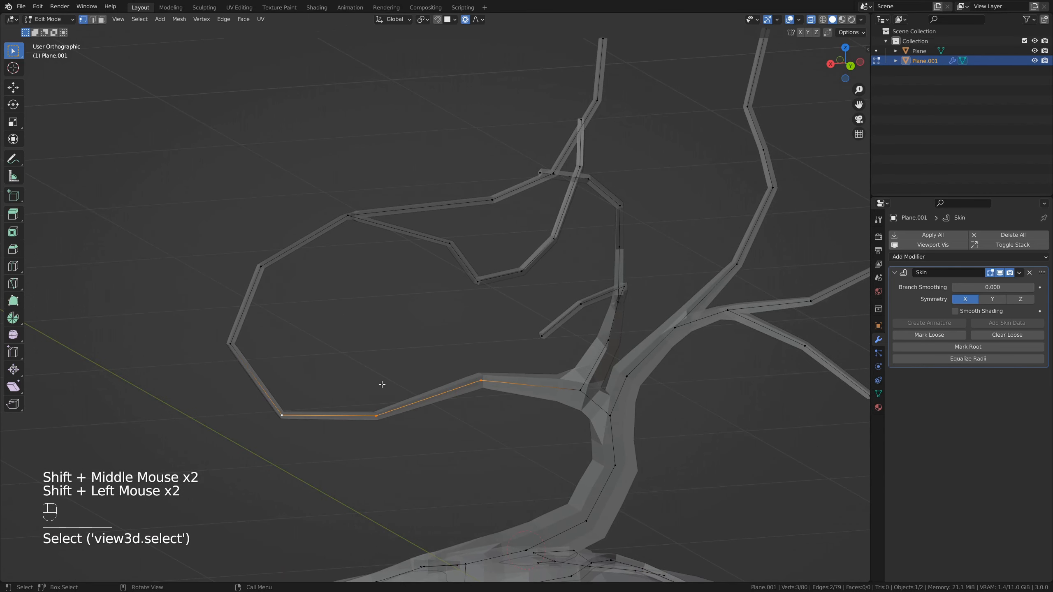
pyautogui.hotkey('ctrl', 'a')
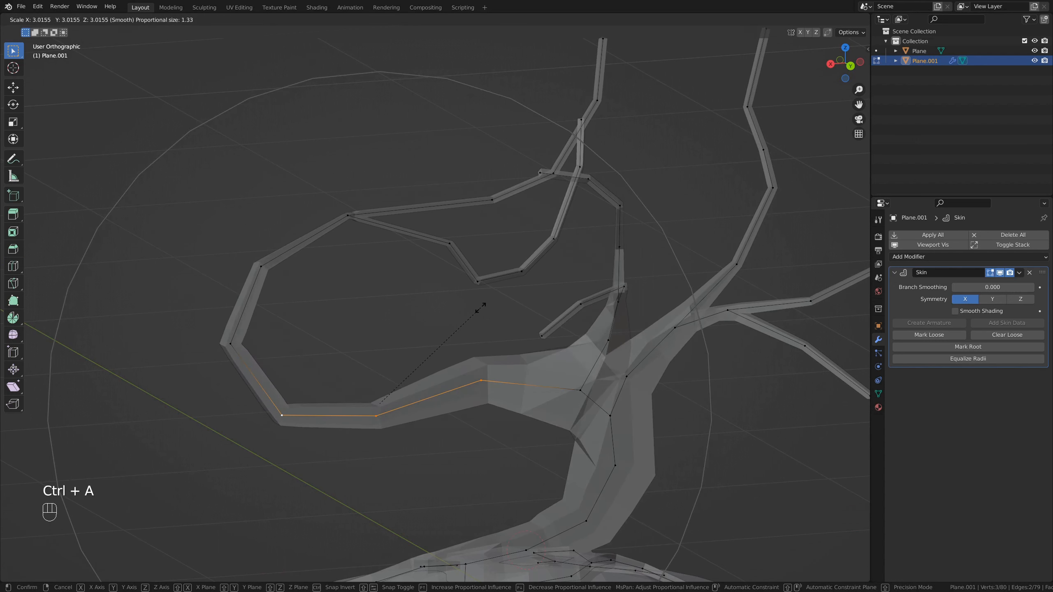
# Bevel a vertex near the end of the thin side branch by about 0.05 m and select the branch's next sharp bend
pyautogui.keyDown('shift'); pyautogui.moveTo(473, 290); pyautogui.dragTo(580, 266, button='middle'); pyautogui.keyUp('shift')
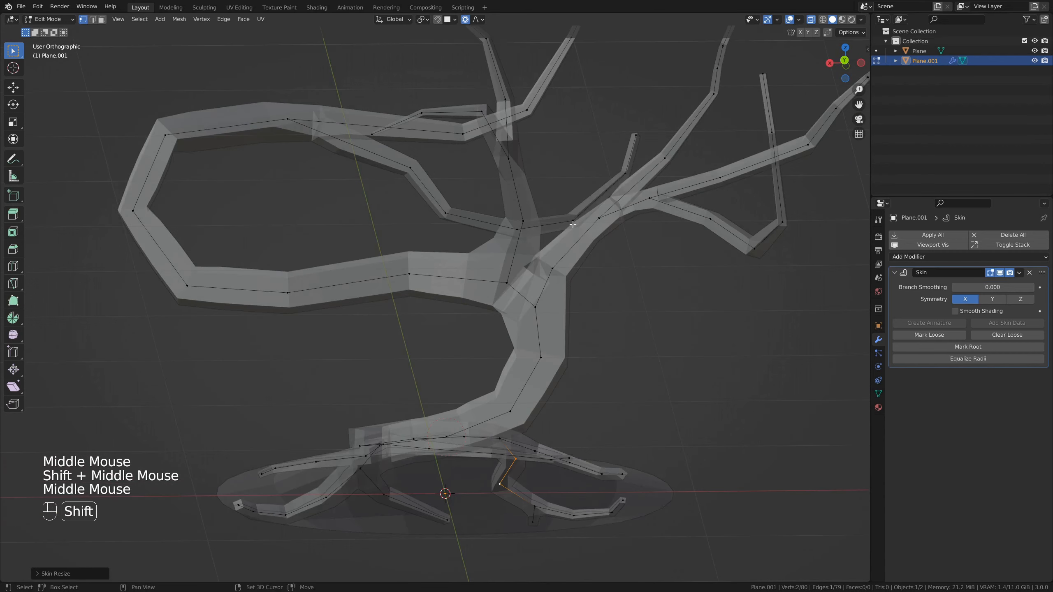
pyautogui.keyDown('shift'); pyautogui.scroll(-1, 573, 306); pyautogui.keyUp('shift')
pyautogui.keyDown('shift'); pyautogui.moveTo(614, 228); pyautogui.dragTo(479, 317, button='middle'); pyautogui.keyUp('shift')
pyautogui.click(413, 185)
pyautogui.moveTo(413, 186); pyautogui.dragTo(506, 263, button='middle')
pyautogui.scroll(-2, 475, 281)
pyautogui.scroll(2, 474, 281)
pyautogui.scroll(1, 494, 281)
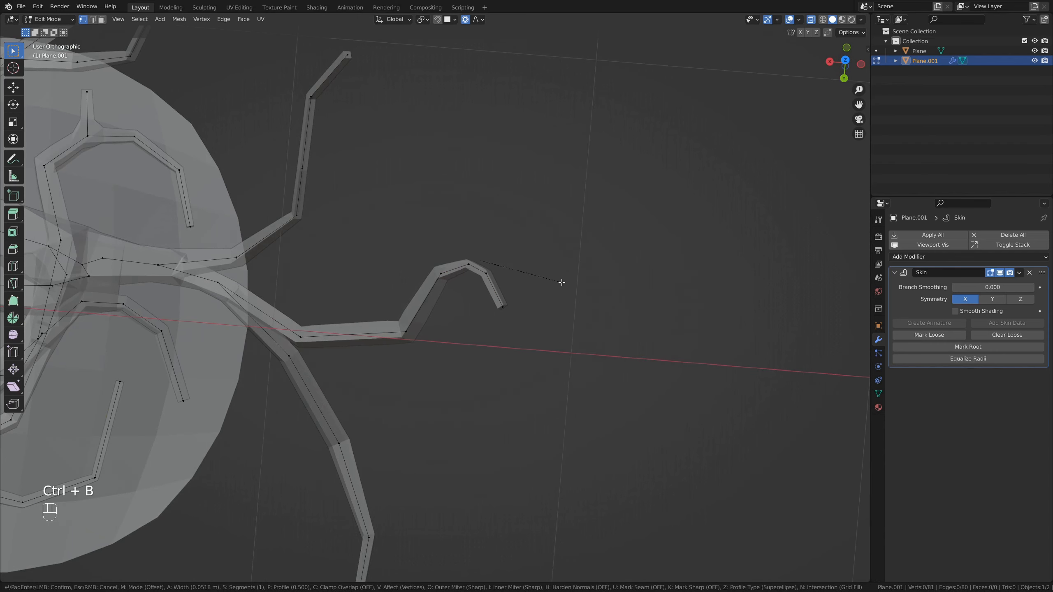
pyautogui.click(556, 289)
pyautogui.click(402, 334)
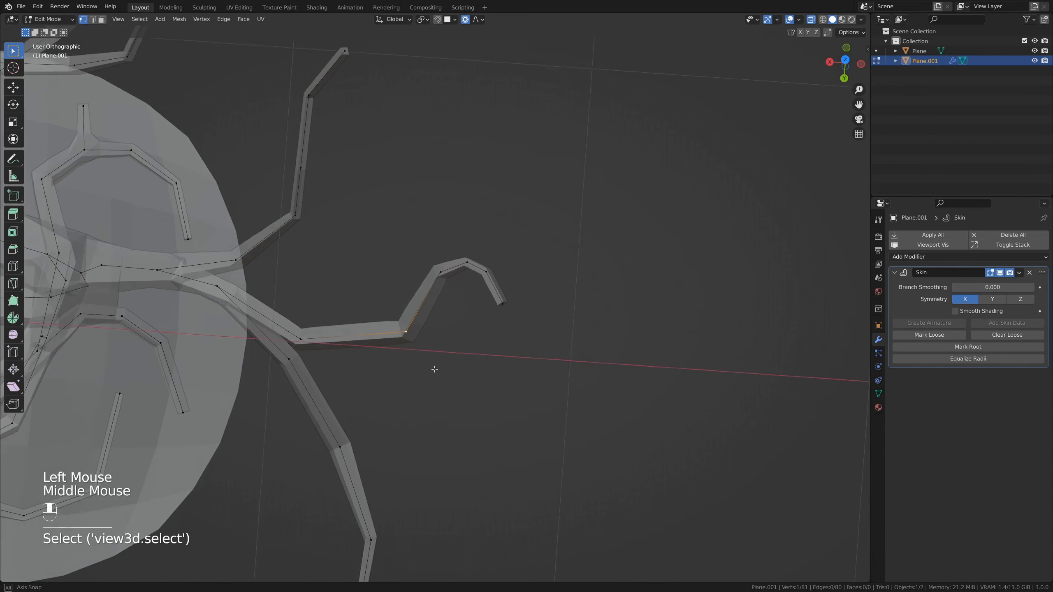
# Bevel the sharp bend vertex on the thin side branch by about 0.09 m and leave edit mode
pyautogui.moveTo(430, 367); pyautogui.dragTo(436, 327, button='middle')
pyautogui.hotkey('ctrl', 'b')
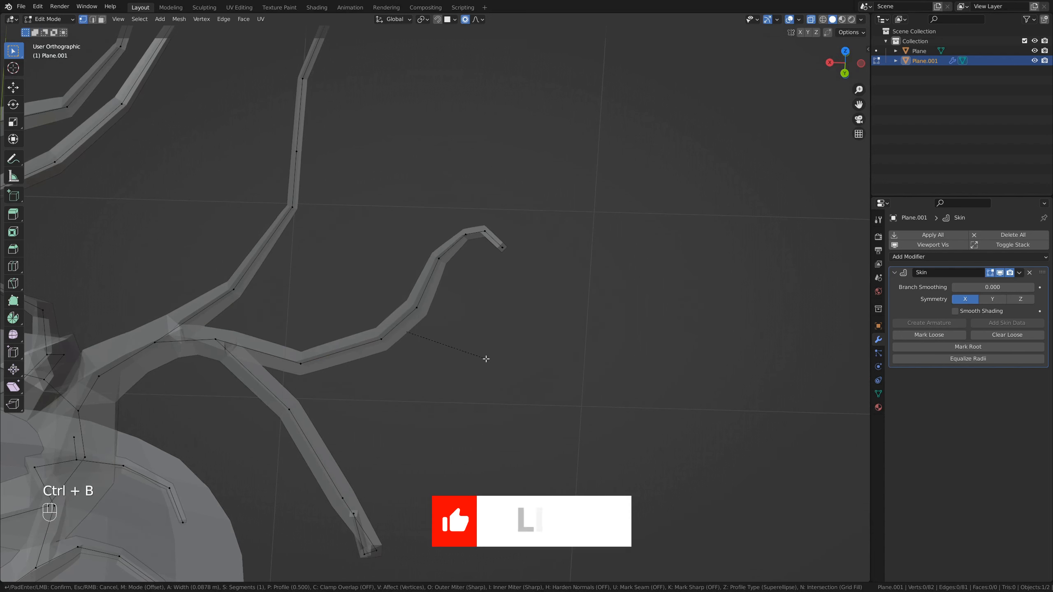
pyautogui.scroll(-4, 489, 358)
pyautogui.press('Tab')
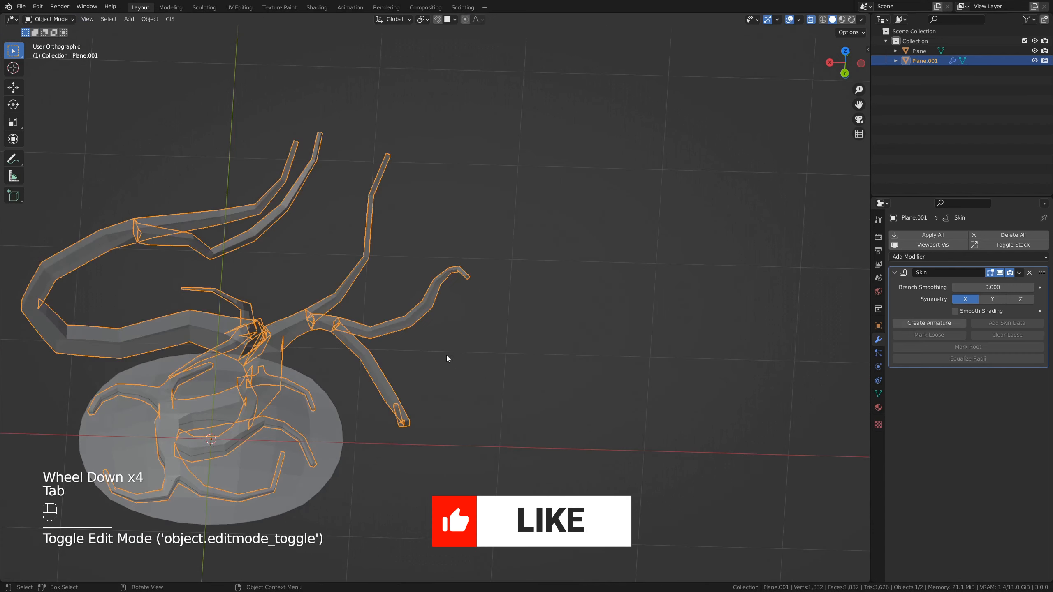
pyautogui.scroll(-1, 446, 355)
pyautogui.moveTo(446, 355); pyautogui.dragTo(534, 311, button='middle')
# Slide the bend vertex of the tall upright branch along its edge and bevel the sharp bend above it
pyautogui.scroll(2, 525, 395)
pyautogui.press('Tab')
pyautogui.click(540, 392)
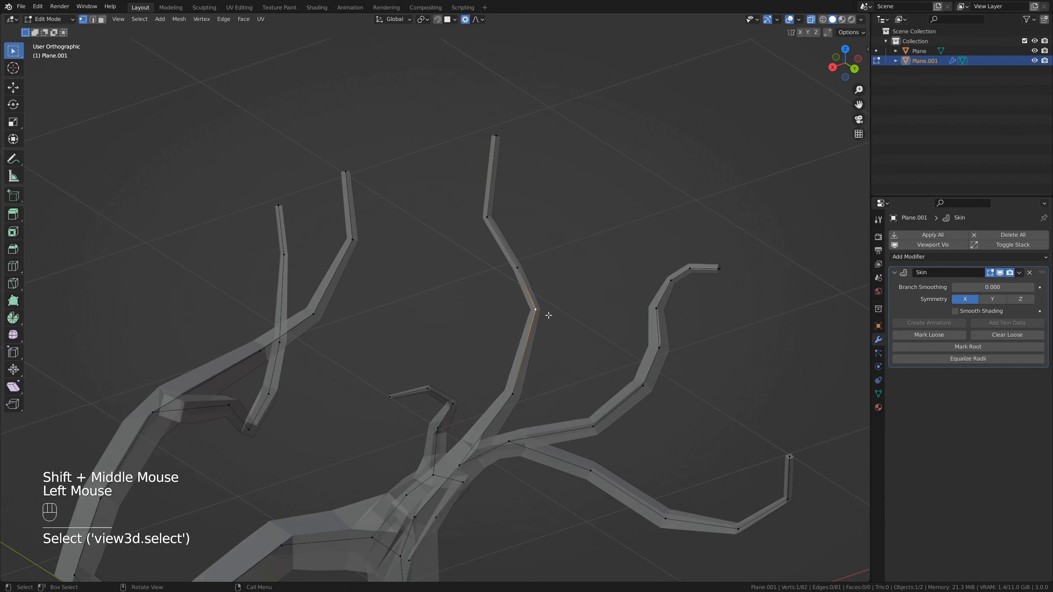
pyautogui.press('g')
pyautogui.press('g')
pyautogui.click(515, 255)
pyautogui.click(533, 274)
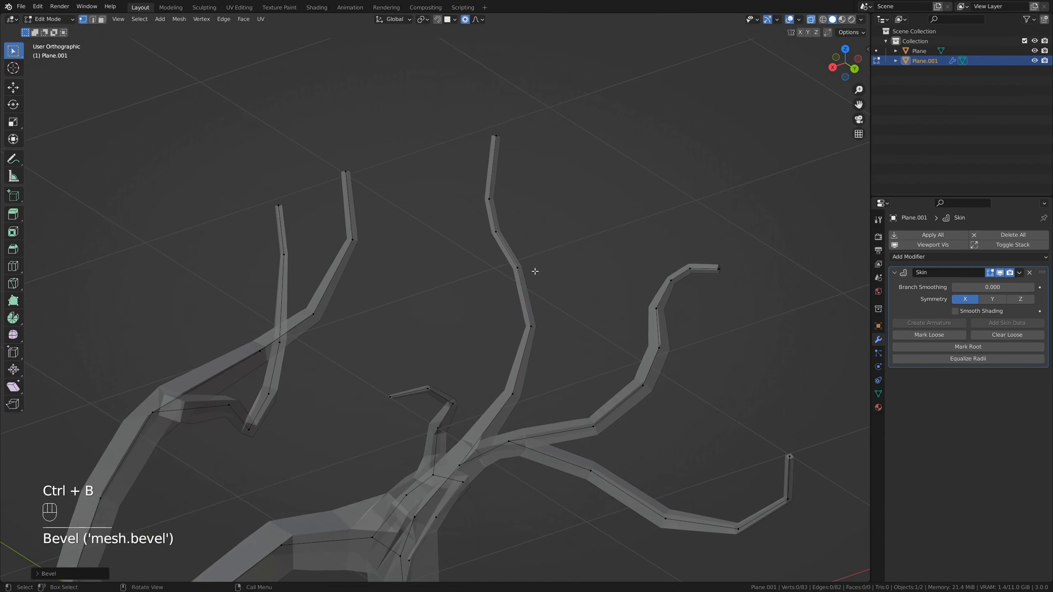
# Subdivide the segment between two vertices near the end of the long side branch and move the new vertex to round the curve
pyautogui.scroll(-2, 533, 273)
pyautogui.moveTo(534, 273); pyautogui.dragTo(489, 369, button='middle')
pyautogui.scroll(-1, 602, 293)
pyautogui.click(603, 293)
pyautogui.keyDown('shift'); pyautogui.click(562, 324); pyautogui.keyUp('shift')
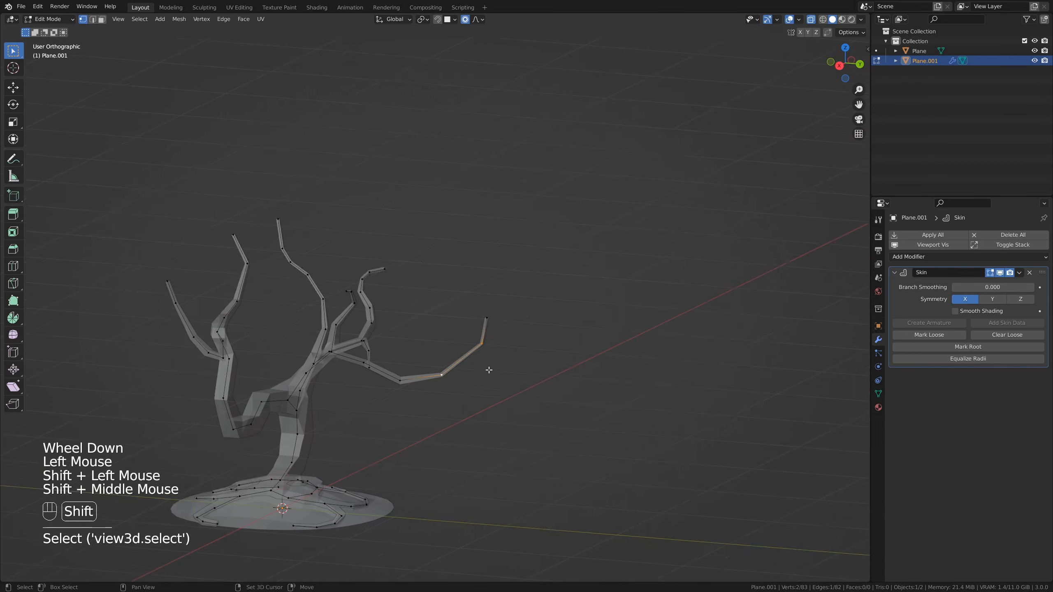
pyautogui.scroll(4, 477, 367)
pyautogui.rightClick(421, 348)
pyautogui.click(374, 334)
pyautogui.press('g')
pyautogui.scroll(5, 390, 345)
pyautogui.click(394, 352)
pyautogui.scroll(-6, 415, 344)
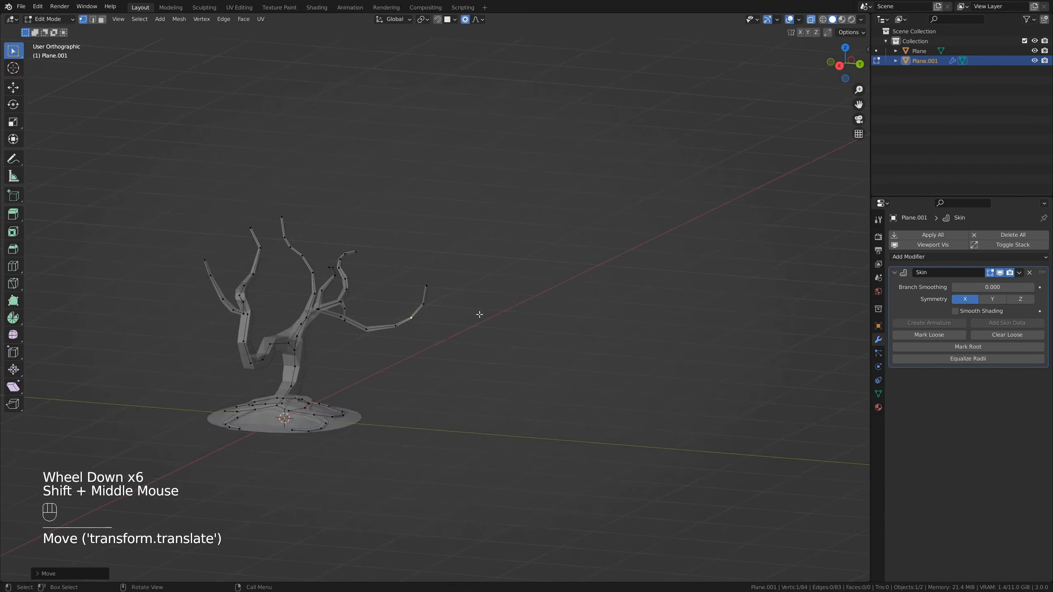
# Move three vertices on the outer bend of the large looping branch by about 0.1 m with proportional editing
pyautogui.moveTo(479, 313); pyautogui.dragTo(365, 309, button='middle')
pyautogui.scroll(4, 266, 295)
pyautogui.keyDown('shift'); pyautogui.moveTo(187, 282); pyautogui.dragTo(500, 345, button='middle'); pyautogui.keyUp('shift')
pyautogui.click(327, 299)
pyautogui.keyDown('shift'); pyautogui.click(306, 352); pyautogui.keyUp('shift')
pyautogui.keyDown('shift'); pyautogui.moveTo(323, 427); pyautogui.dragTo(374, 361); pyautogui.keyUp('shift')
pyautogui.press('g')
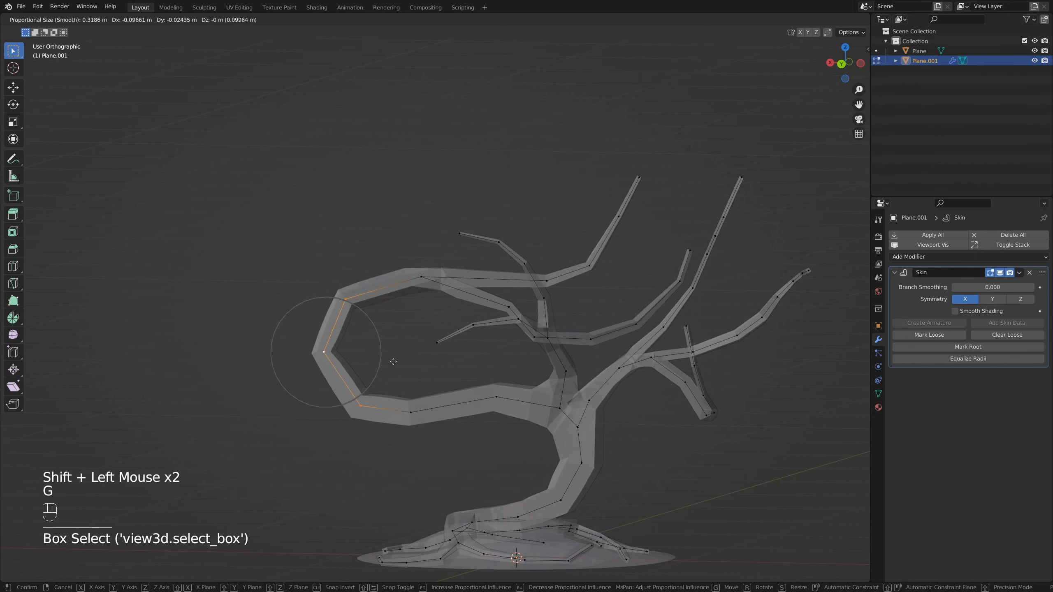
pyautogui.click(397, 362)
# Return to object mode, turn off X-ray display and view the solid tree from several sides
pyautogui.scroll(-1, 448, 371)
pyautogui.press('Tab')
pyautogui.moveTo(466, 377); pyautogui.dragTo(490, 345, button='middle')
pyautogui.scroll(-1, 479, 366)
pyautogui.scroll(1, 491, 346)
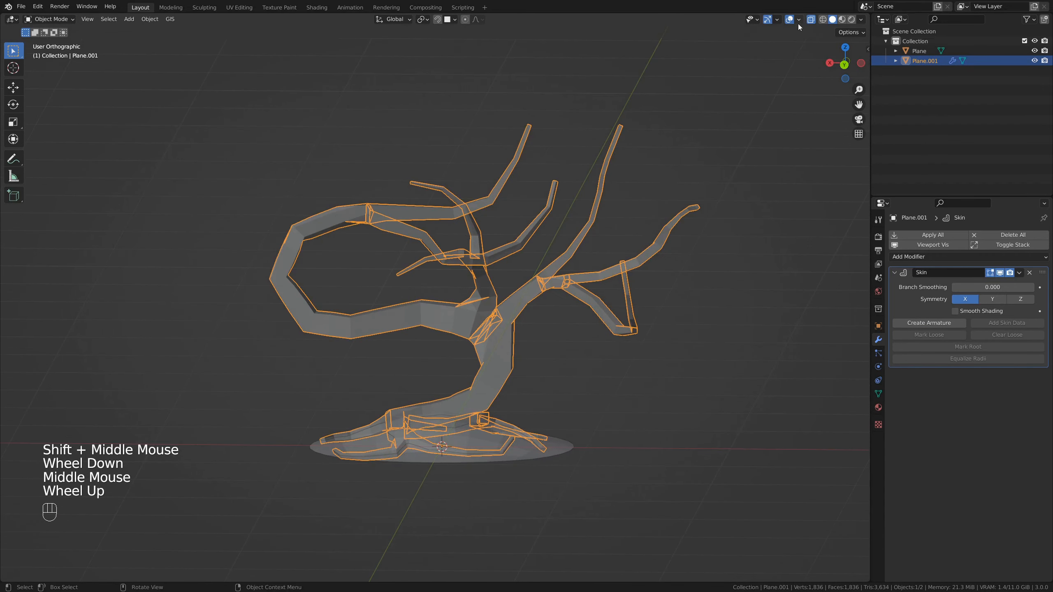
pyautogui.click(811, 20)
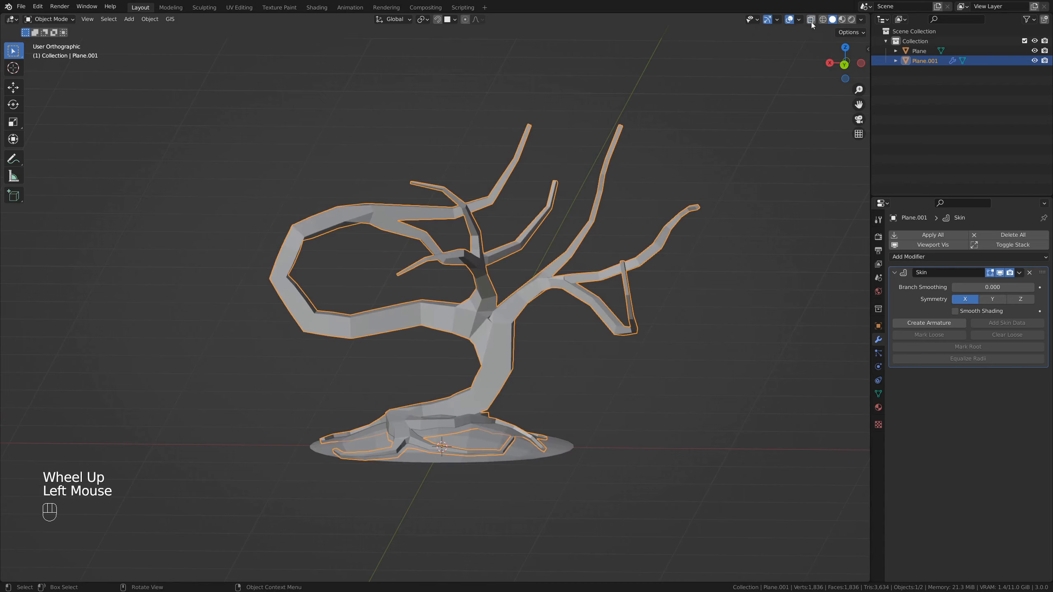
pyautogui.moveTo(550, 198); pyautogui.dragTo(705, 166, button='middle')
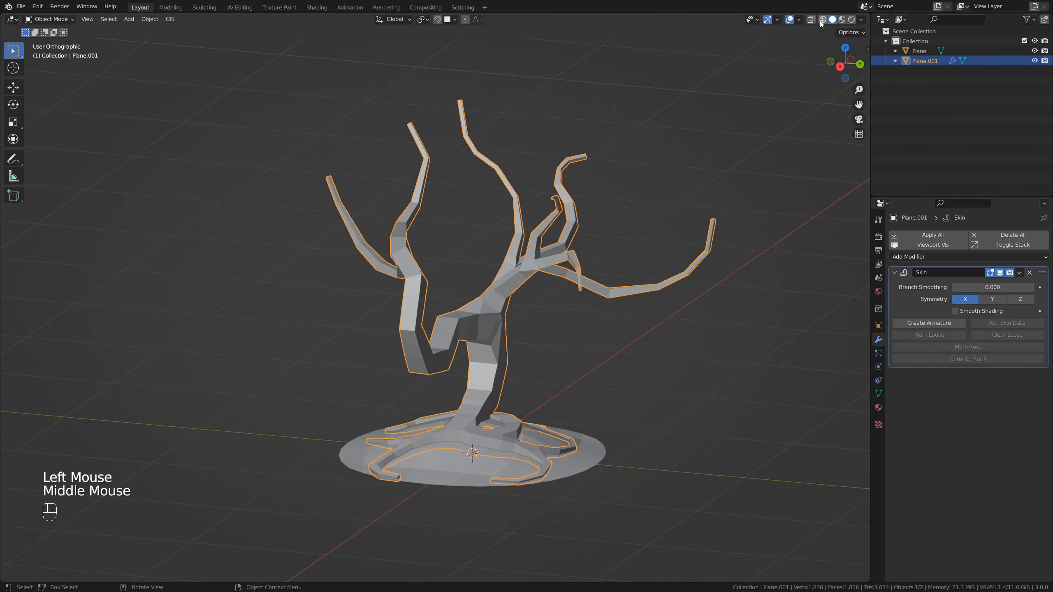
pyautogui.scroll(1, 541, 317)
pyautogui.moveTo(541, 318); pyautogui.dragTo(480, 327, button='middle')
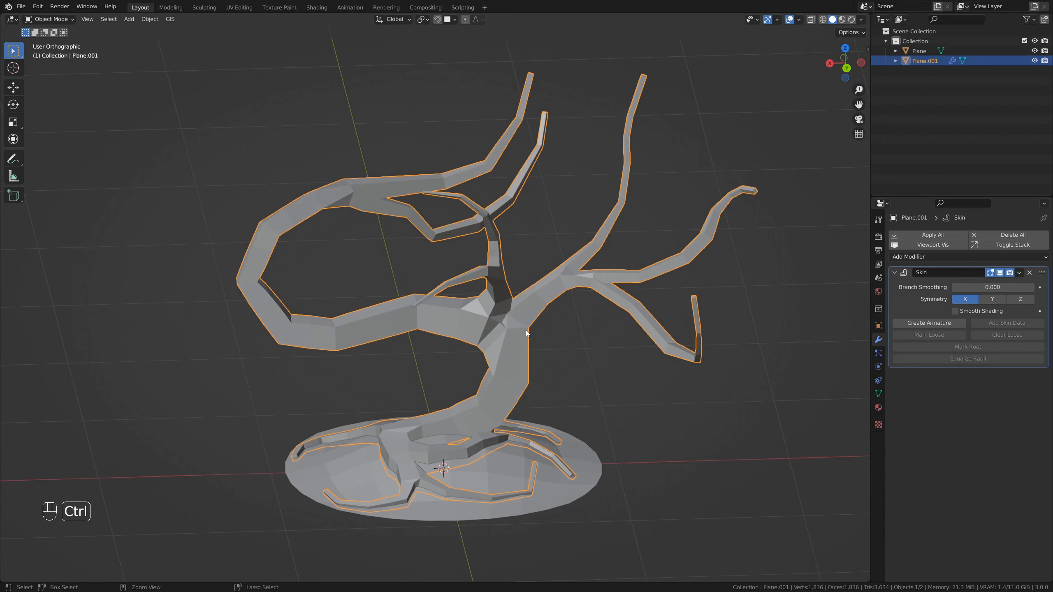
# Add a level 2 Subdivision modifier to the tree and lower its viewport level to 1
pyautogui.hotkey('ctrl', '2')
pyautogui.moveTo(524, 367); pyautogui.dragTo(553, 355, button='middle')
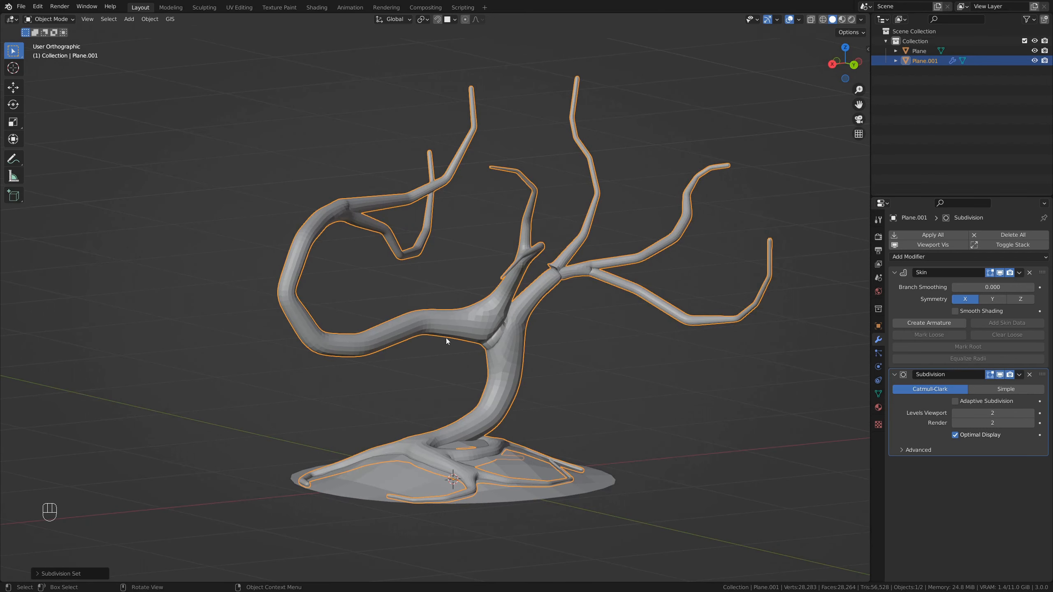
pyautogui.keyDown('shift'); pyautogui.moveTo(502, 368); pyautogui.dragTo(490, 308, button='middle'); pyautogui.keyUp('shift')
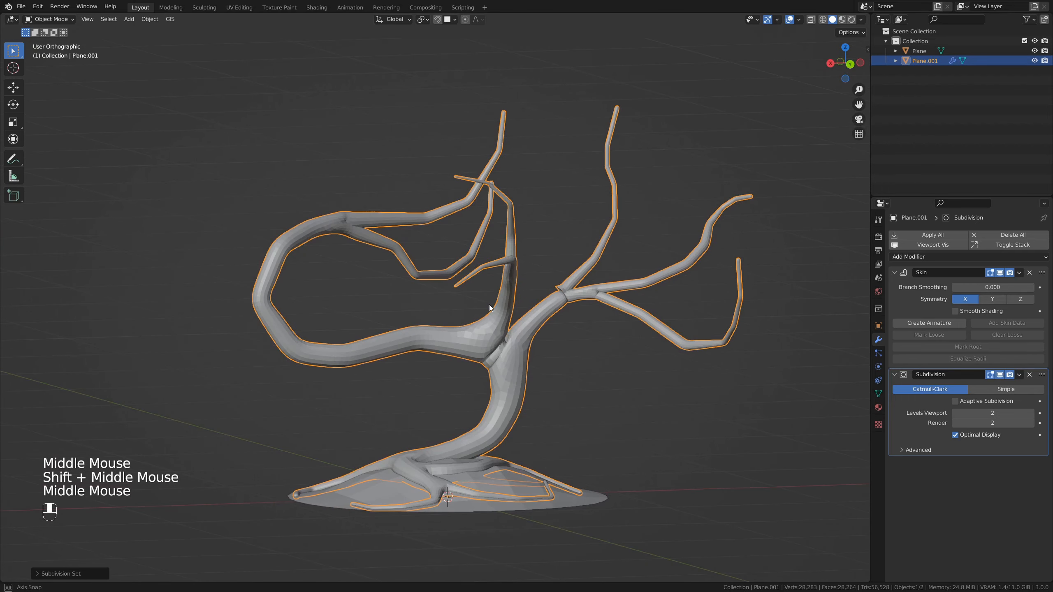
pyautogui.click(956, 414)
pyautogui.moveTo(462, 314)
pyautogui.mouseDown(button='middle')
pyautogui.moveTo(522, 319)
pyautogui.moveTo(433, 316)
pyautogui.moveTo(414, 282)
pyautogui.moveTo(457, 316)
pyautogui.mouseUp(button='middle')
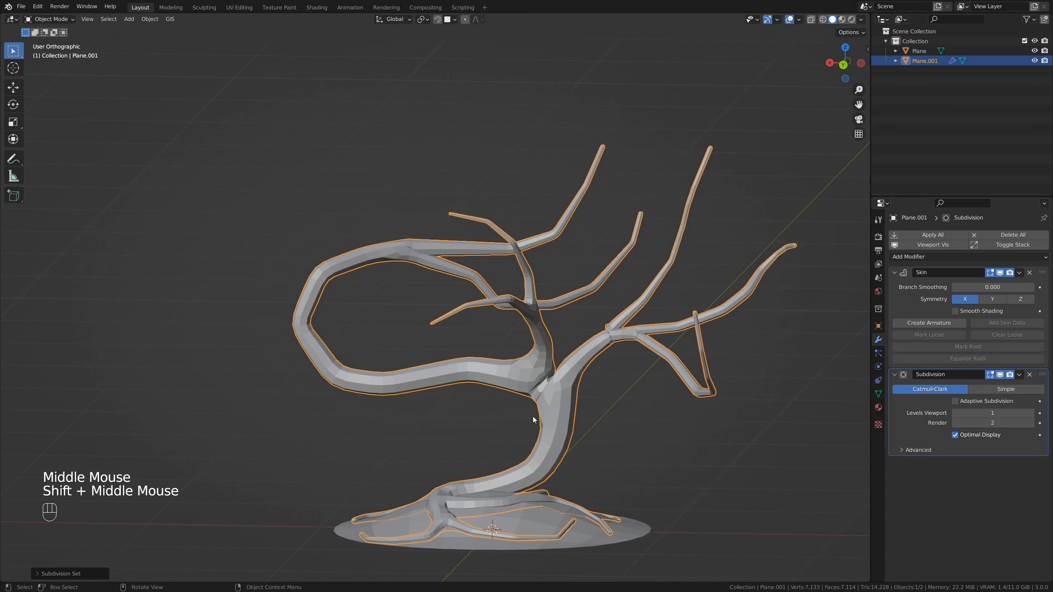
pyautogui.keyDown('shift'); pyautogui.moveTo(533, 420); pyautogui.dragTo(498, 361, button='middle'); pyautogui.keyUp('shift')
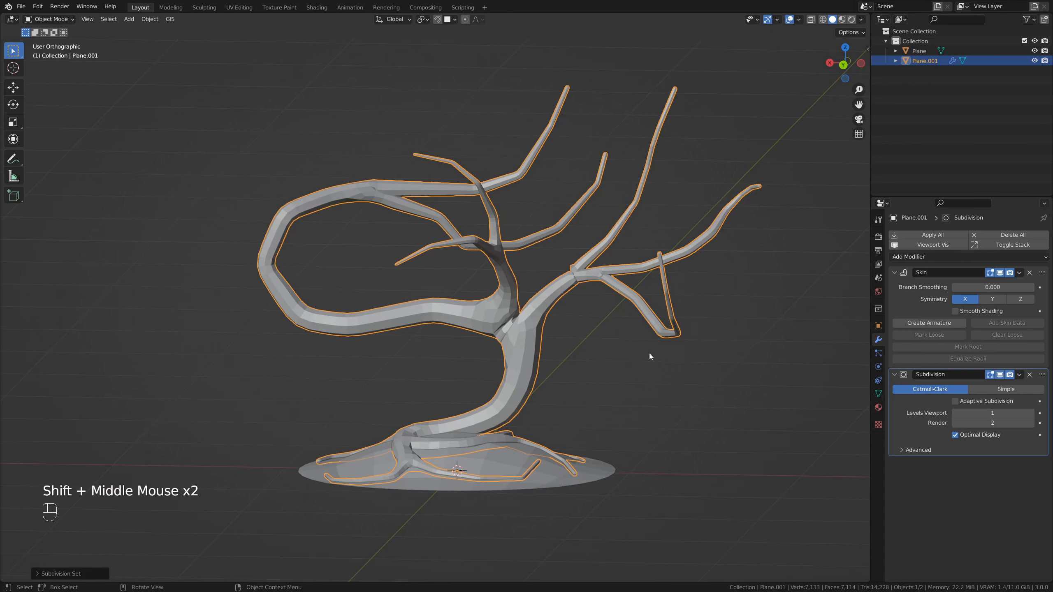
# Apply the Skin modifier to the tree
pyautogui.click(1019, 273)
pyautogui.click(984, 287)
pyautogui.keyDown('shift'); pyautogui.moveTo(366, 226); pyautogui.dragTo(370, 260, button='middle'); pyautogui.keyUp('shift')
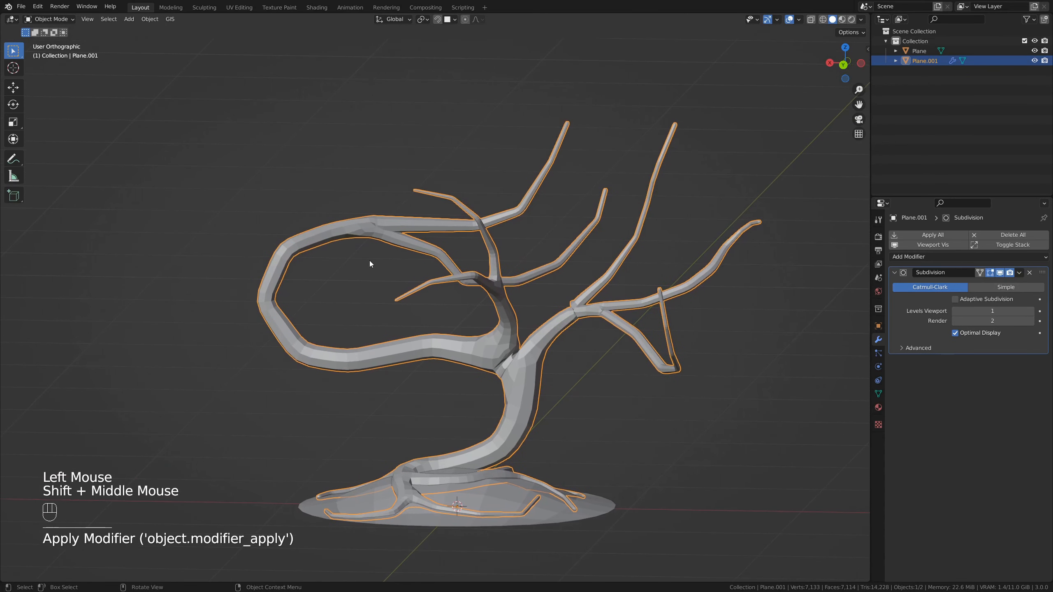
# Select edge loops on the outer bend of the looping branch and move them outward with proportional editing to round the curve
pyautogui.press('Tab')
pyautogui.moveTo(306, 276); pyautogui.dragTo(446, 370, button='middle')
pyautogui.scroll(4, 417, 354)
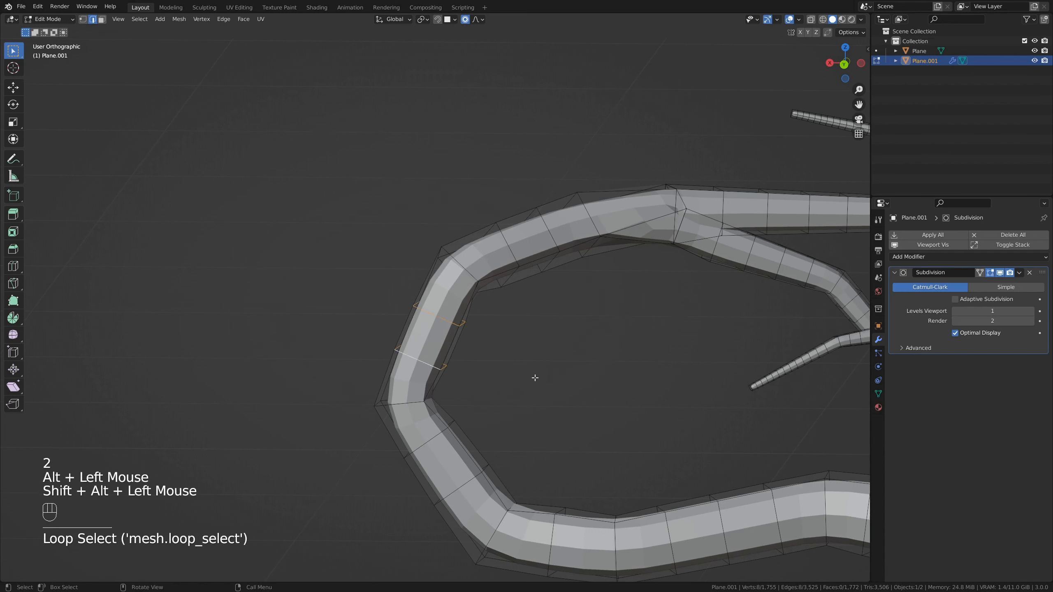
pyautogui.press('g')
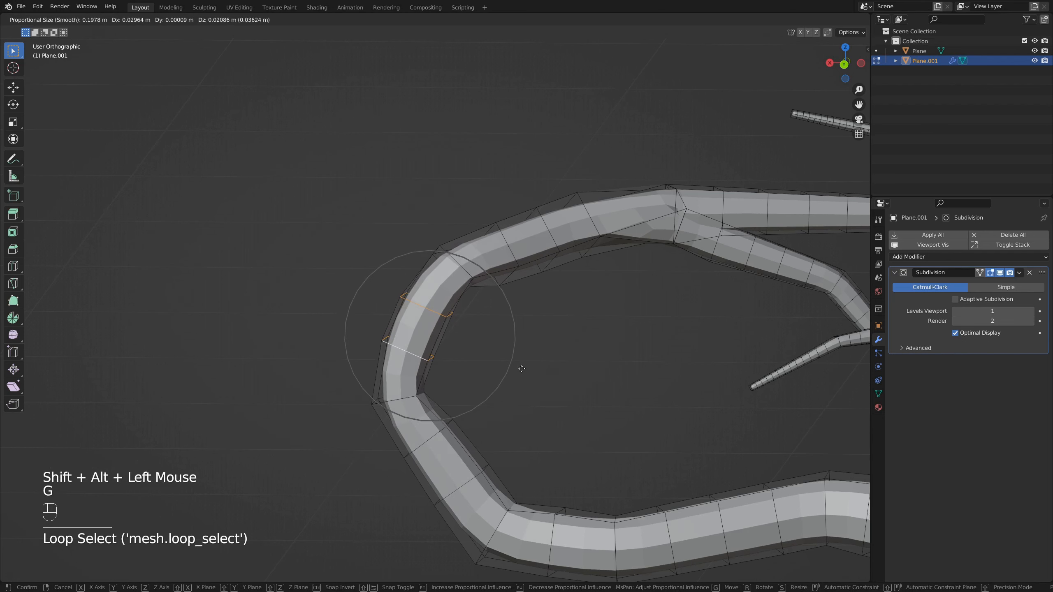
pyautogui.click(513, 366)
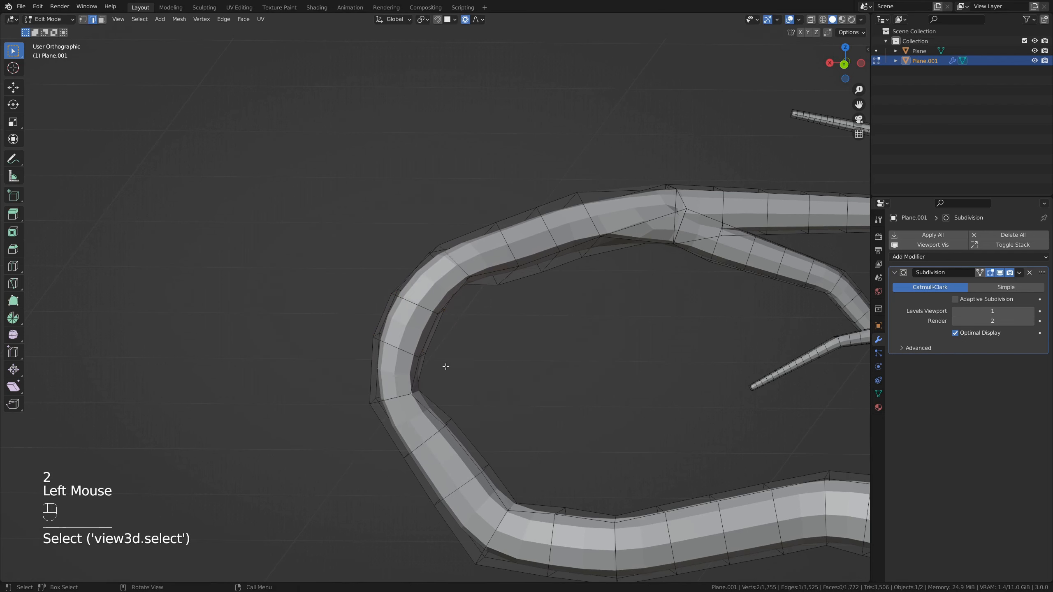
pyautogui.moveTo(445, 367)
pyautogui.mouseDown(button='middle')
pyautogui.moveTo(447, 348)
pyautogui.moveTo(452, 430)
pyautogui.moveTo(489, 372)
pyautogui.moveTo(463, 348)
pyautogui.moveTo(493, 357)
pyautogui.moveTo(454, 365)
pyautogui.mouseUp(button='middle')
pyautogui.press('g')
pyautogui.click(518, 367)
# Examine the branch junctions and the trunk fork from both sides of the tree
pyautogui.scroll(-2, 498, 360)
pyautogui.scroll(1, 498, 360)
pyautogui.scroll(-2, 497, 361)
pyautogui.scroll(-2, 495, 359)
pyautogui.scroll(5, 668, 422)
pyautogui.keyDown('shift'); pyautogui.moveTo(667, 422); pyautogui.dragTo(487, 446, button='middle'); pyautogui.keyUp('shift')
pyautogui.moveTo(620, 305); pyautogui.dragTo(672, 325, button='middle')
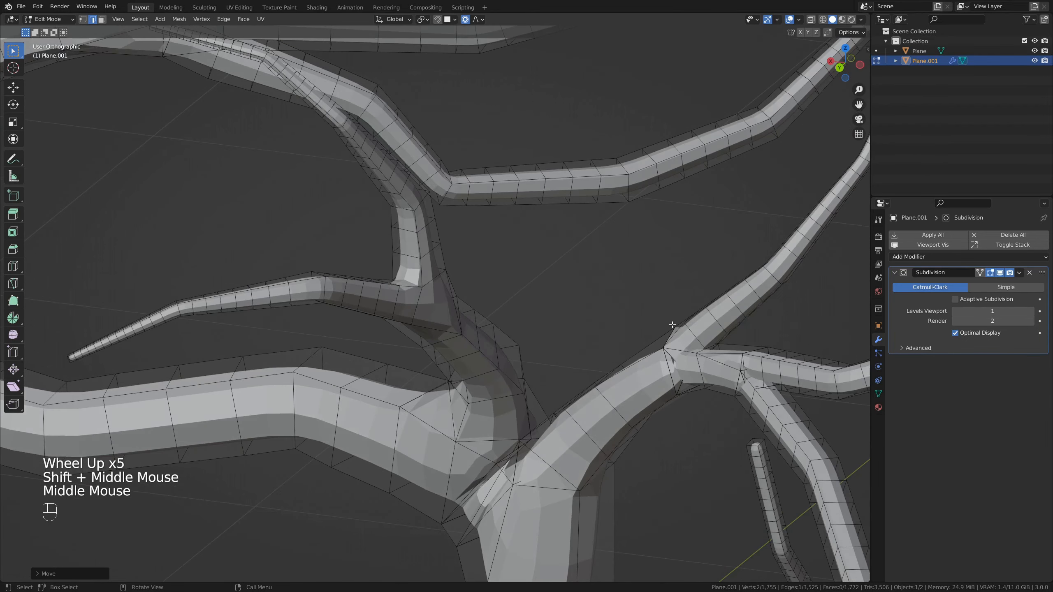
pyautogui.scroll(-2, 541, 282)
pyautogui.moveTo(540, 282); pyautogui.dragTo(618, 336, button='middle')
pyautogui.moveTo(618, 336); pyautogui.dragTo(676, 326, button='middle')
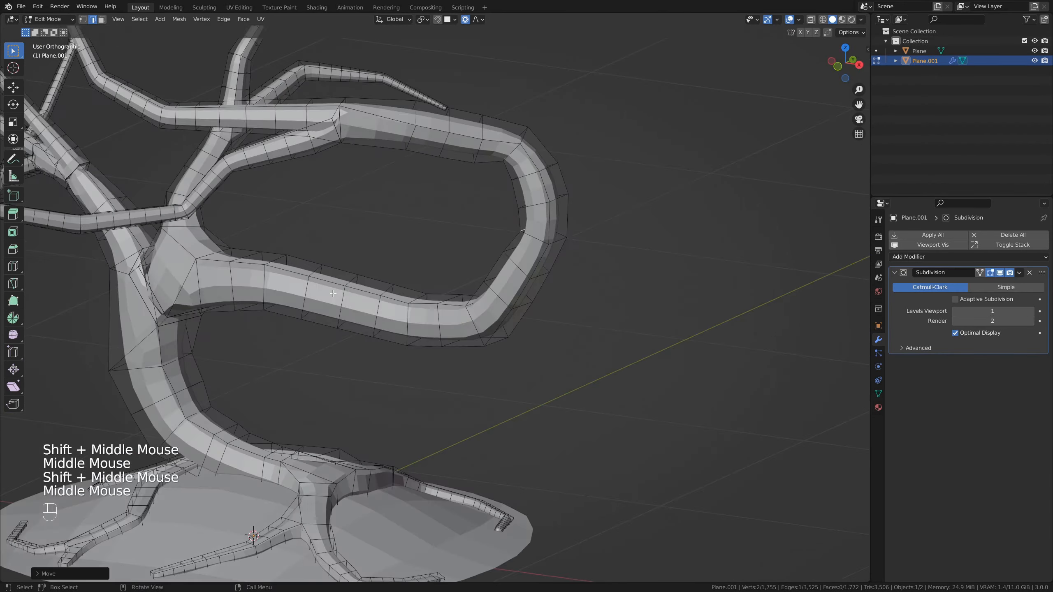
pyautogui.keyDown('shift'); pyautogui.moveTo(212, 331); pyautogui.dragTo(475, 360, button='middle'); pyautogui.keyUp('shift')
# Select the overlapping edge at the trunk fork and set proportional editing off, vertex snapping on and Auto Merge on
pyautogui.click(410, 328)
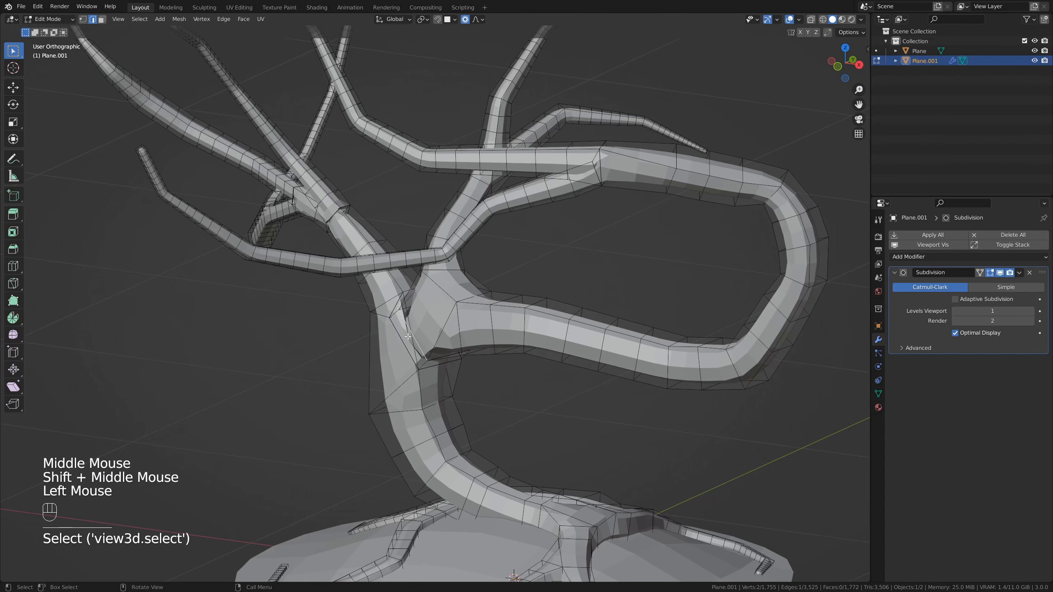
pyautogui.scroll(5, 399, 342)
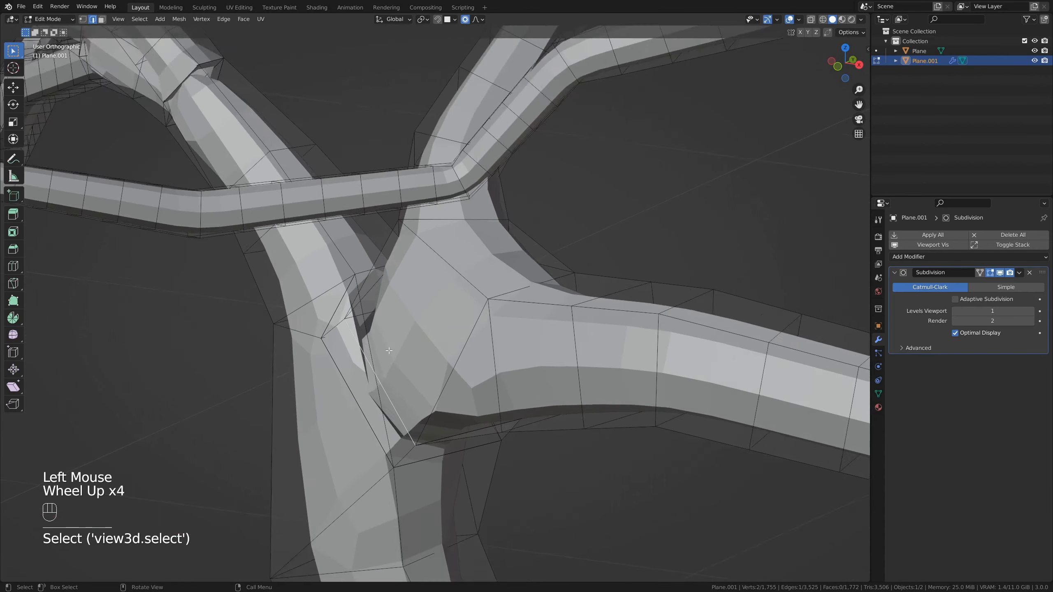
pyautogui.keyDown('shift'); pyautogui.moveTo(399, 342); pyautogui.dragTo(443, 401, button='middle'); pyautogui.keyUp('shift')
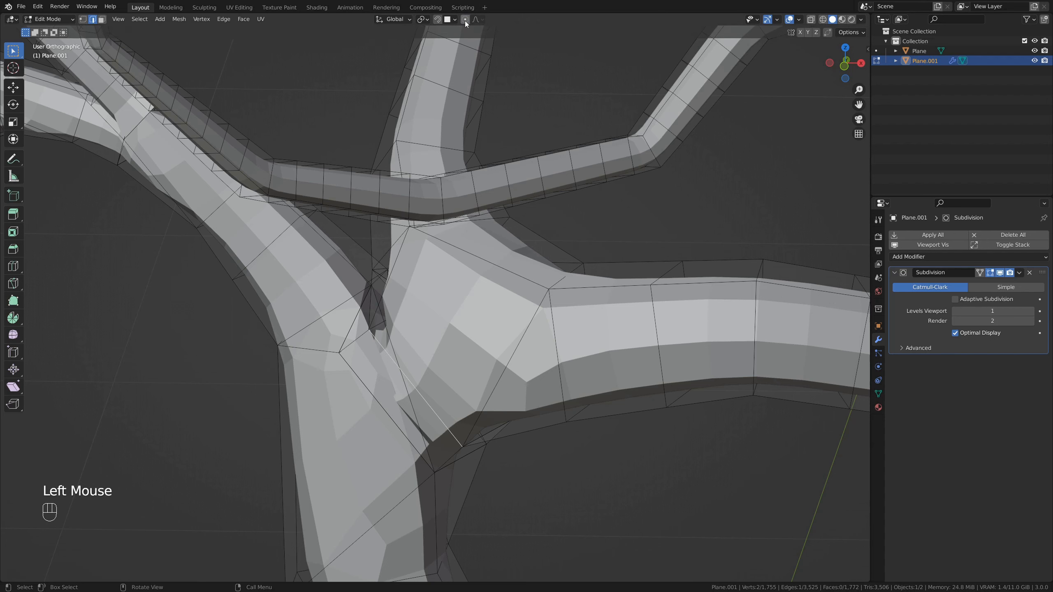
pyautogui.click(441, 20)
pyautogui.click(447, 19)
pyautogui.click(435, 60)
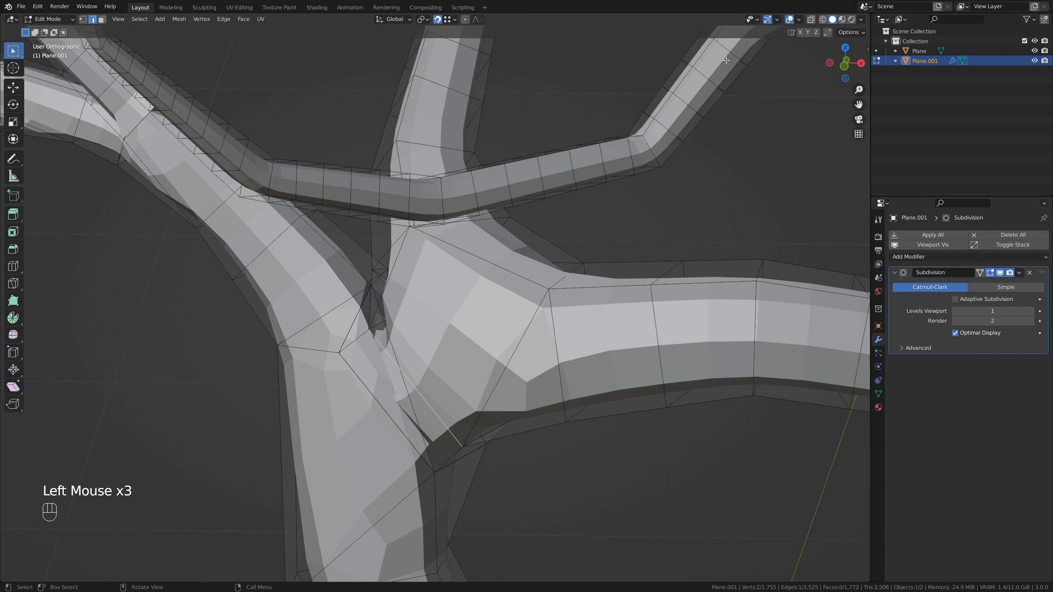
pyautogui.click(828, 35)
# Turn on X-ray display and switch to vertex selection at the trunk fork
pyautogui.keyDown('shift'); pyautogui.moveTo(489, 357); pyautogui.dragTo(490, 299, button='middle'); pyautogui.keyUp('shift')
pyautogui.moveTo(489, 298); pyautogui.dragTo(523, 302, button='middle')
pyautogui.scroll(-2, 523, 303)
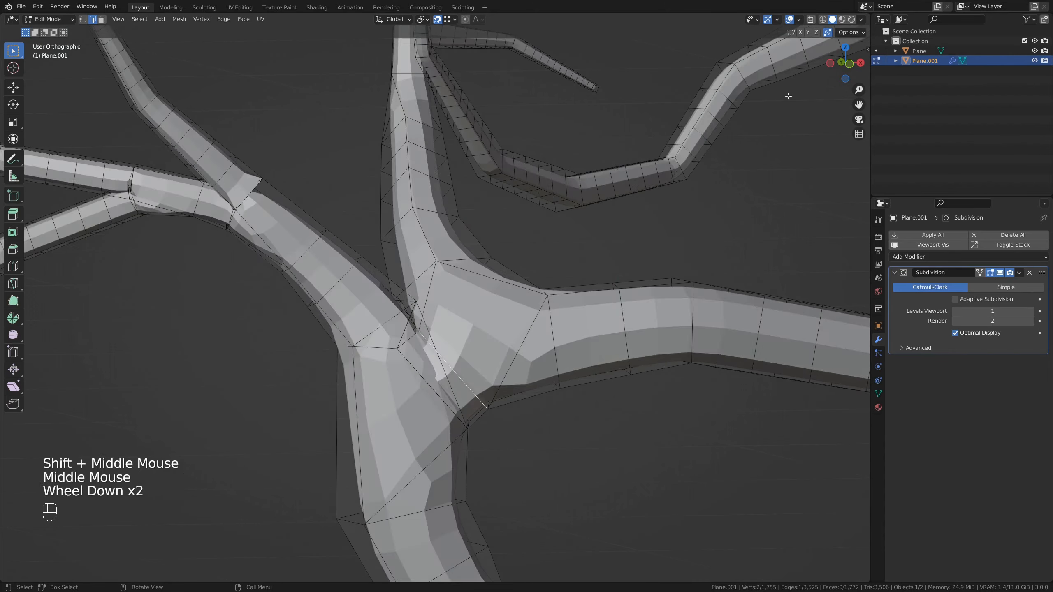
pyautogui.click(811, 20)
pyautogui.scroll(4, 515, 355)
pyautogui.keyDown('shift'); pyautogui.moveTo(515, 355); pyautogui.dragTo(400, 245, button='middle'); pyautogui.keyUp('shift')
pyautogui.press('1')
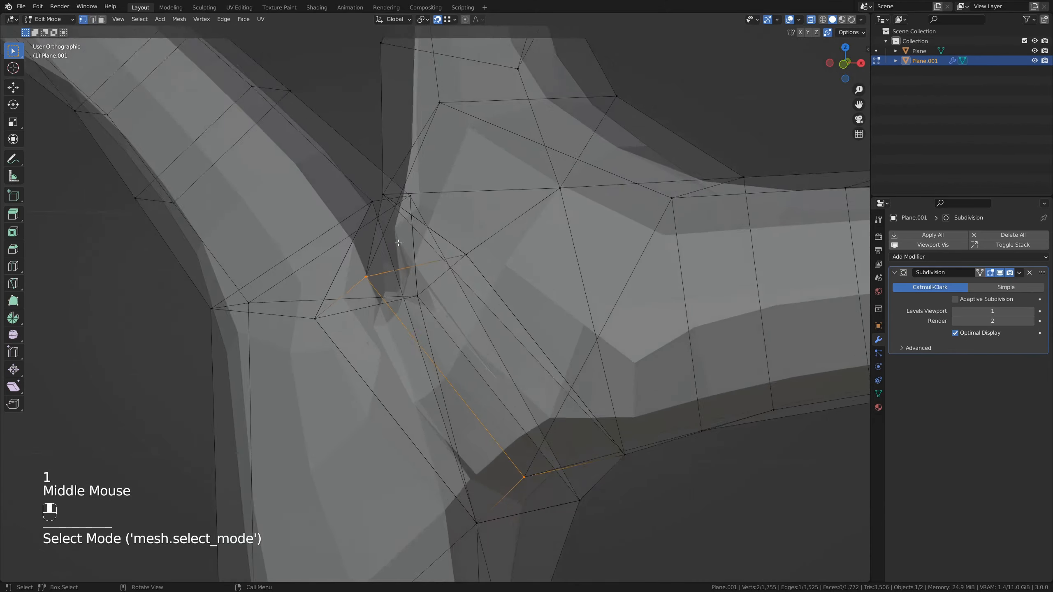
# Snap the overlapping vertices in the crotch of the trunk fork onto their neighbours so they merge
pyautogui.click(397, 242)
pyautogui.scroll(-2, 388, 238)
pyautogui.press('g')
pyautogui.moveTo(448, 270); pyautogui.dragTo(387, 227, button='middle')
pyautogui.click(380, 233)
pyautogui.press('g')
pyautogui.moveTo(295, 291); pyautogui.dragTo(390, 246, button='middle')
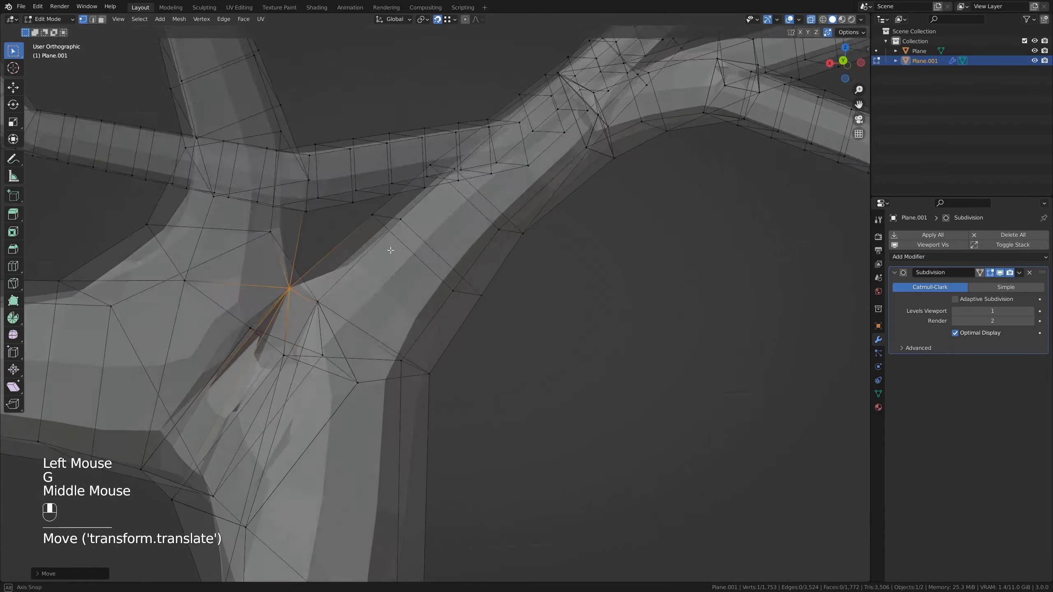
# Merge three more stray vertices inside the trunk fork by snapping each onto an adjacent vertex
pyautogui.click(268, 334)
pyautogui.press('g')
pyautogui.moveTo(290, 305); pyautogui.dragTo(348, 315, button='middle')
pyautogui.scroll(-2, 349, 315)
pyautogui.click(282, 369)
pyautogui.press('g')
pyautogui.moveTo(289, 328); pyautogui.dragTo(377, 327, button='middle')
pyautogui.click(375, 322)
pyautogui.press('g')
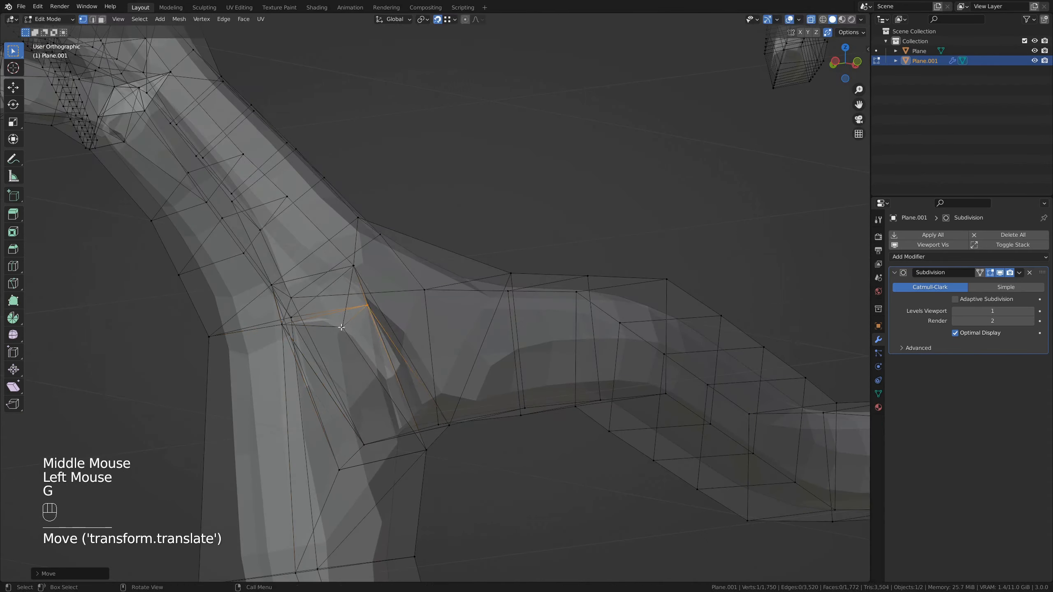
# Move another vertex of the fork onto its neighbour and slide the remaining inner vertex along its edge
pyautogui.click(376, 351)
pyautogui.press('g')
pyautogui.moveTo(369, 286); pyautogui.dragTo(414, 357, button='middle')
pyautogui.click(370, 309)
pyautogui.press('g')
pyautogui.press('g')
pyautogui.click(357, 306)
# Turn snapping off and delete the stray vertex inside the trunk fork
pyautogui.scroll(4, 361, 303)
pyautogui.moveTo(523, 348); pyautogui.dragTo(468, 328, button='middle')
pyautogui.scroll(-5, 448, 291)
pyautogui.scroll(1, 448, 290)
pyautogui.moveTo(448, 291); pyautogui.dragTo(316, 364, button='middle')
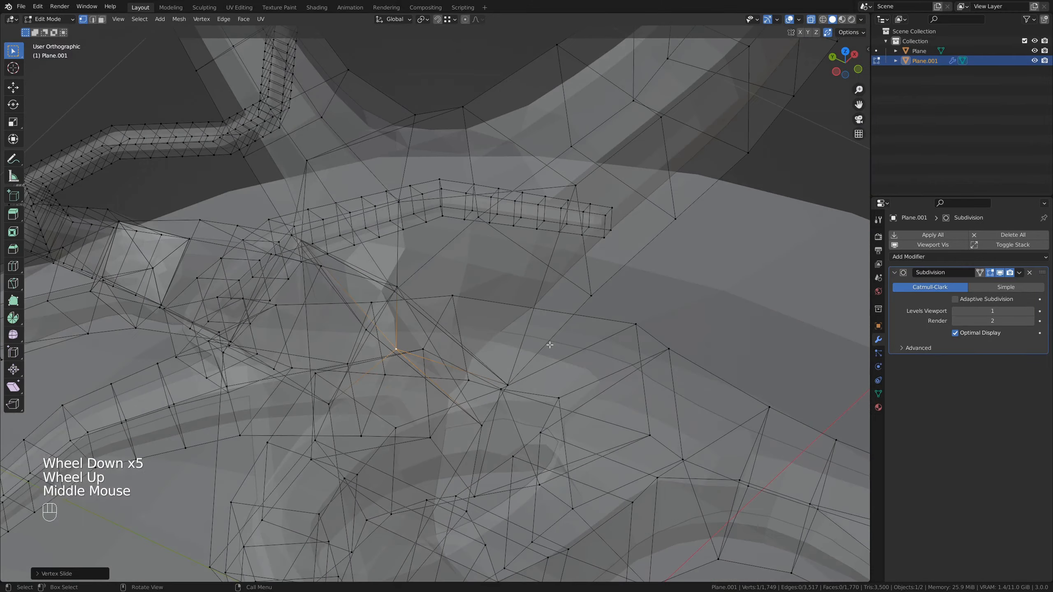
pyautogui.press('Delete')
pyautogui.click(598, 353)
pyautogui.moveTo(597, 348); pyautogui.dragTo(523, 349, button='middle')
pyautogui.moveTo(522, 348); pyautogui.dragTo(506, 328, button='middle')
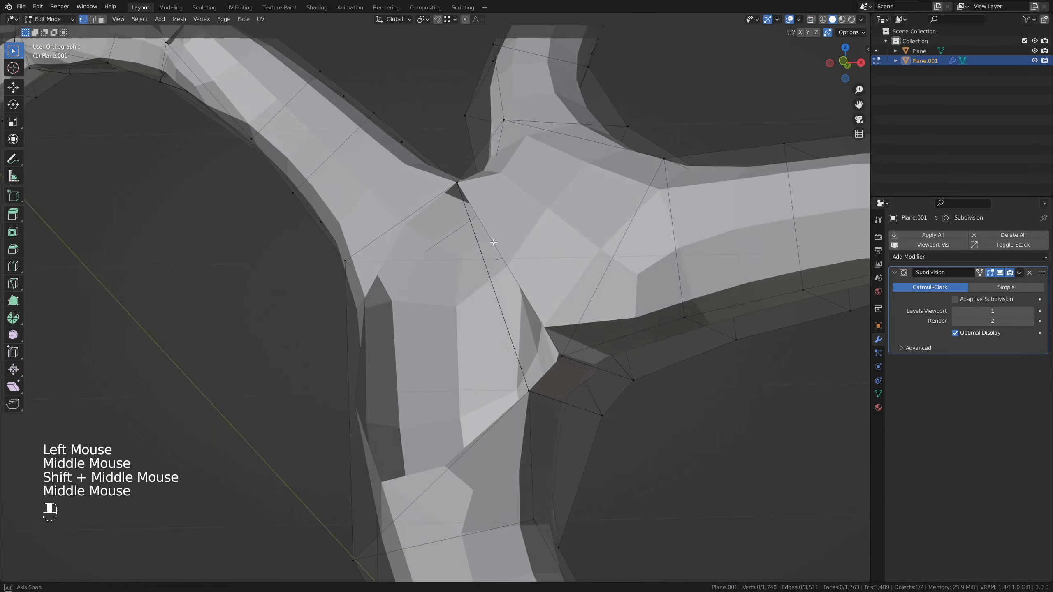
# Delete the leftover edge at the fork and fill the open gaps on the trunk with faces
pyautogui.press('2')
pyautogui.click(526, 340)
pyautogui.press('Delete')
pyautogui.keyDown('shift'); pyautogui.click(523, 364); pyautogui.keyUp('shift')
pyautogui.press('f')
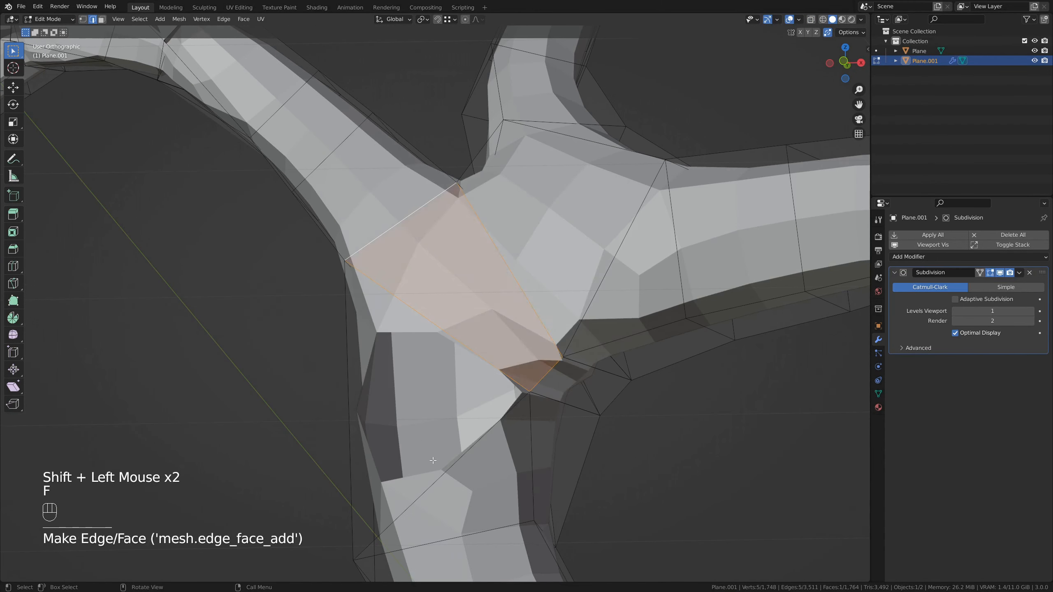
pyautogui.keyDown('alt'); pyautogui.click(433, 464); pyautogui.keyUp('alt')
pyautogui.moveTo(434, 462); pyautogui.dragTo(484, 464, button='middle')
pyautogui.press('f')
# Inspect the filled trunk fork in object mode and return to editing it up close
pyautogui.scroll(-4, 469, 431)
pyautogui.press('Tab')
pyautogui.moveTo(458, 405)
pyautogui.mouseDown(button='middle')
pyautogui.moveTo(479, 374)
pyautogui.moveTo(460, 374)
pyautogui.mouseUp(button='middle')
pyautogui.press('Tab')
pyautogui.scroll(5, 465, 356)
pyautogui.moveTo(460, 364)
pyautogui.mouseDown(button='middle')
pyautogui.moveTo(461, 396)
pyautogui.moveTo(437, 358)
pyautogui.moveTo(566, 348)
pyautogui.mouseUp(button='middle')
pyautogui.scroll(2, 460, 386)
# Switch to wireframe shading and select a vertex inside the trunk fork
pyautogui.press('z')
pyautogui.press('1')
pyautogui.click(446, 357)
pyautogui.click(573, 345)
pyautogui.moveTo(672, 332); pyautogui.dragTo(468, 331, button='middle')
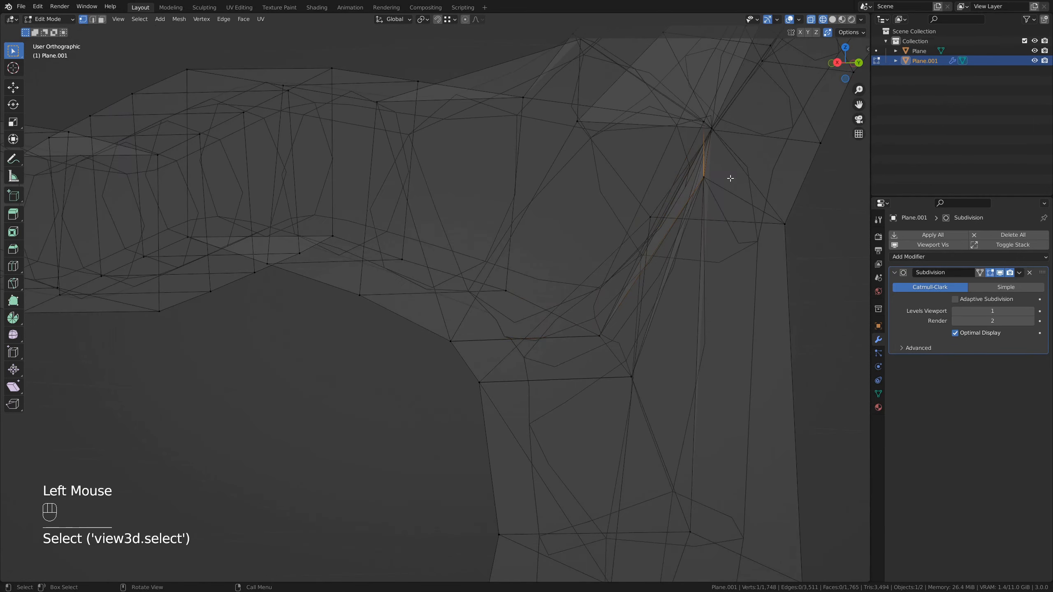
# Delete the stray inner face in the trunk fork and select the narrow folded face beside it
pyautogui.moveTo(730, 178); pyautogui.dragTo(557, 330, button='middle')
pyautogui.scroll(-1, 623, 226)
pyautogui.scroll(4, 623, 226)
pyautogui.press('2')
pyautogui.press('3')
pyautogui.click(624, 233)
pyautogui.scroll(-3, 568, 340)
pyautogui.press('Delete')
pyautogui.scroll(-1, 590, 330)
pyautogui.click(509, 328)
pyautogui.click(510, 339)
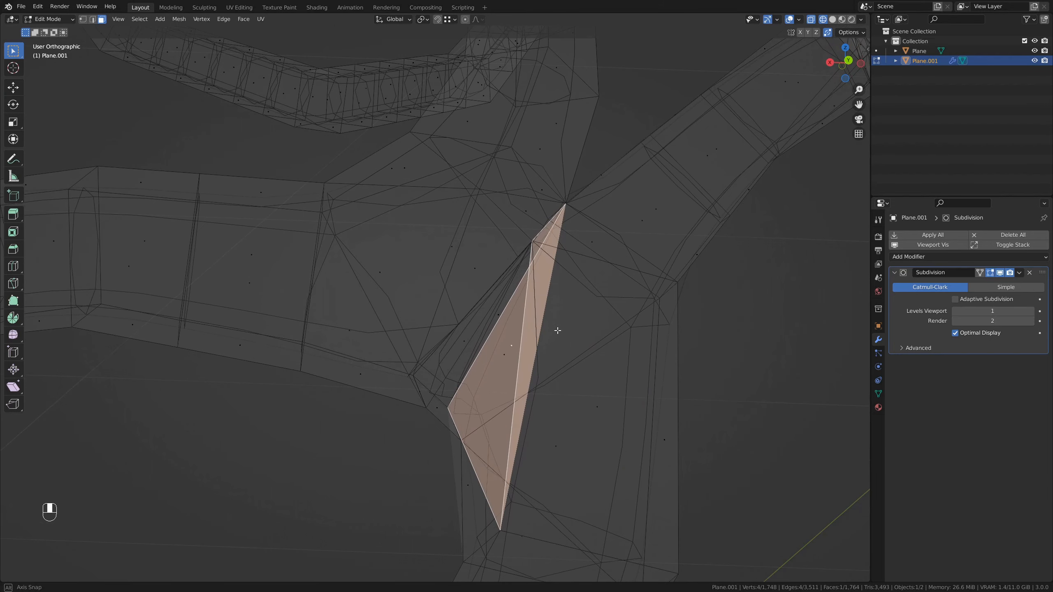
# Turn on snapping and snap the inner fork vertex of the narrow folded face onto the neighbouring trunk vertex
pyautogui.press('1')
pyautogui.click(536, 243)
pyautogui.press('g')
pyautogui.press('g')
pyautogui.click(585, 257)
pyautogui.click(535, 244)
pyautogui.press('g')
pyautogui.hotkey('shift', 'Tab')
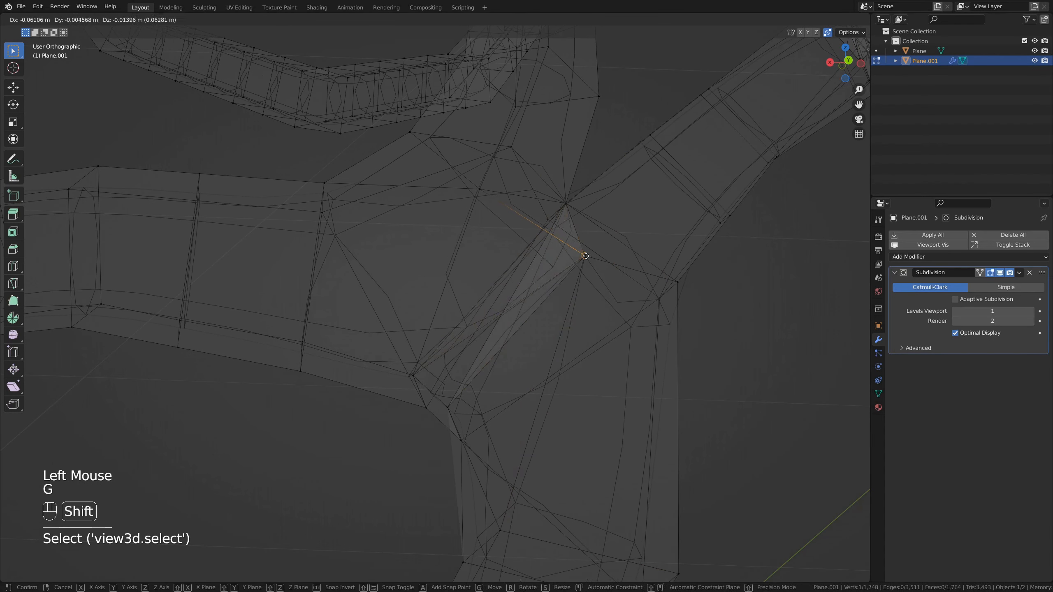
pyautogui.click(586, 256)
# Delete the two narrow stray faces left inside the trunk fork
pyautogui.moveTo(585, 258); pyautogui.dragTo(544, 295, button='middle')
pyautogui.press('3')
pyautogui.click(526, 306)
pyautogui.press('Delete')
pyautogui.click(642, 264)
pyautogui.moveTo(642, 263); pyautogui.dragTo(555, 263, button='middle')
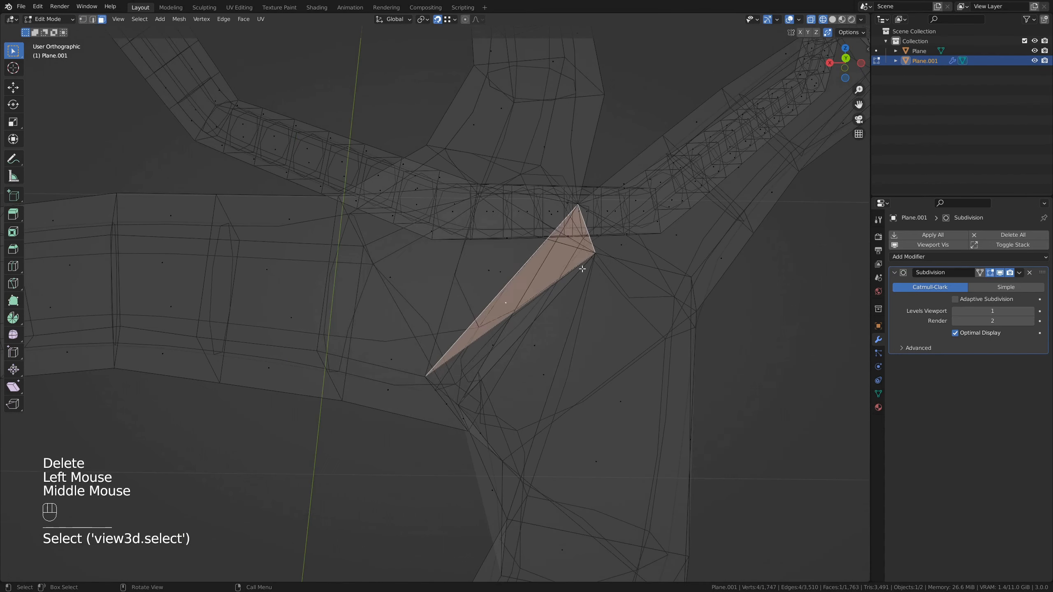
pyautogui.press('Delete')
# Return to solid shading, delete the overlapping face below the fork and fill the gap from its border edges
pyautogui.press('z')
pyautogui.moveTo(684, 304); pyautogui.dragTo(499, 357, button='middle')
pyautogui.scroll(-3, 622, 338)
pyautogui.click(649, 322)
pyautogui.press('Delete')
pyautogui.press('3')
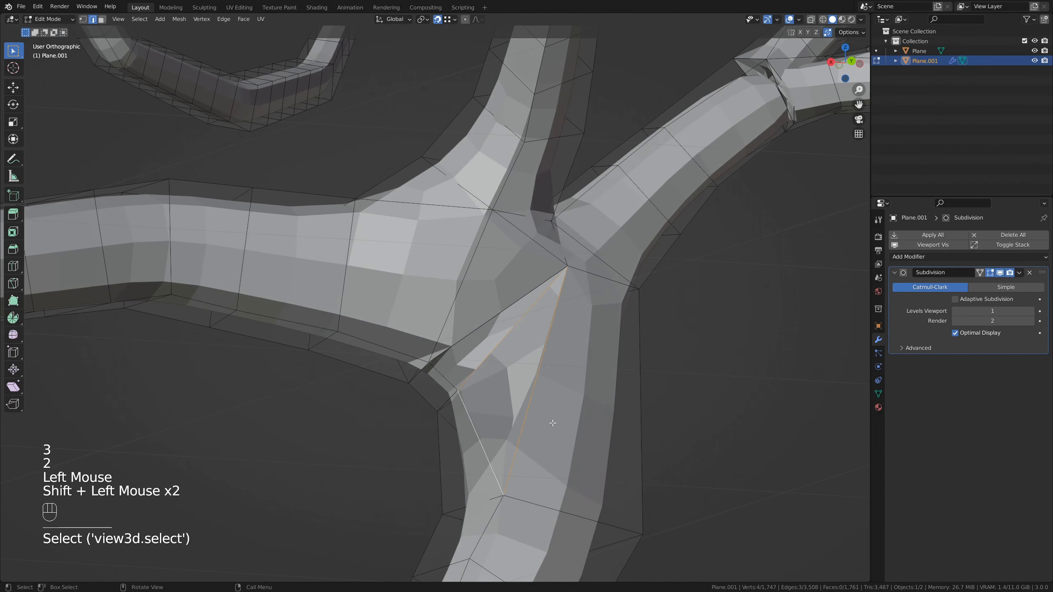
pyautogui.press('f')
# Recalculate the normals of the whole mesh and show the trunk fork in wireframe shading
pyautogui.moveTo(553, 423)
pyautogui.mouseDown(button='middle')
pyautogui.moveTo(595, 381)
pyautogui.moveTo(506, 367)
pyautogui.moveTo(504, 396)
pyautogui.moveTo(534, 375)
pyautogui.moveTo(463, 391)
pyautogui.moveTo(521, 364)
pyautogui.moveTo(545, 330)
pyautogui.mouseUp(button='middle')
pyautogui.press('a')
pyautogui.hotkey('shift', 'n')
pyautogui.scroll(-1, 506, 367)
pyautogui.click(460, 361)
pyautogui.scroll(3, 460, 361)
pyautogui.click(468, 369)
pyautogui.press('z')
pyautogui.click(468, 412)
# Select all vertices of the tree and run Merge by Distance
pyautogui.press('1')
pyautogui.press('a')
pyautogui.press('space')
pyautogui.press('Down')
pyautogui.press('Down')
pyautogui.press('Down')
pyautogui.press('Down')
pyautogui.press('Down')
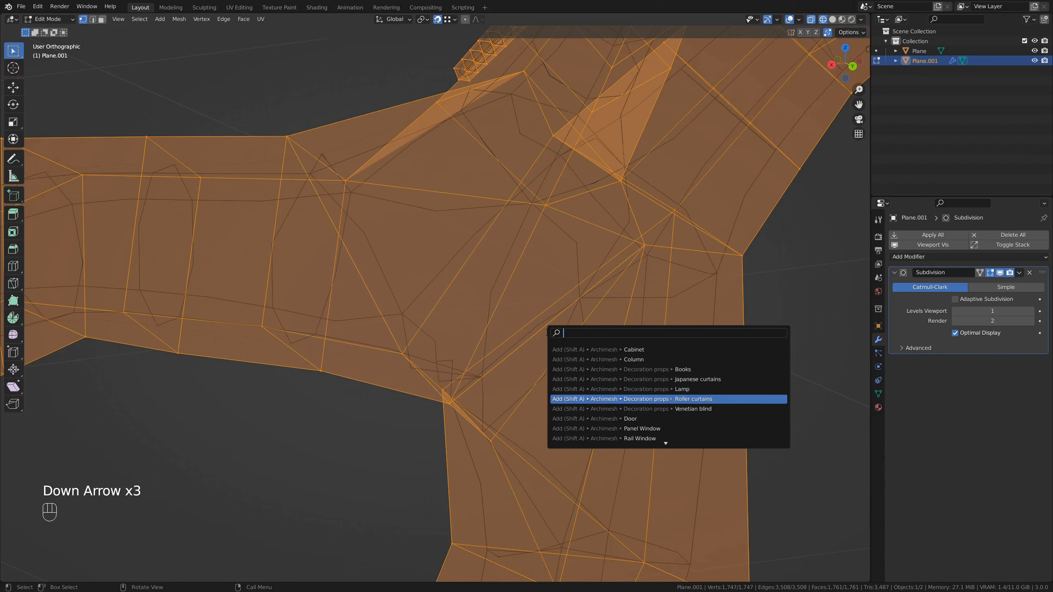
pyautogui.press('Escape')
pyautogui.press('space')
pyautogui.press('Down')
pyautogui.press('Down')
pyautogui.press('Return')
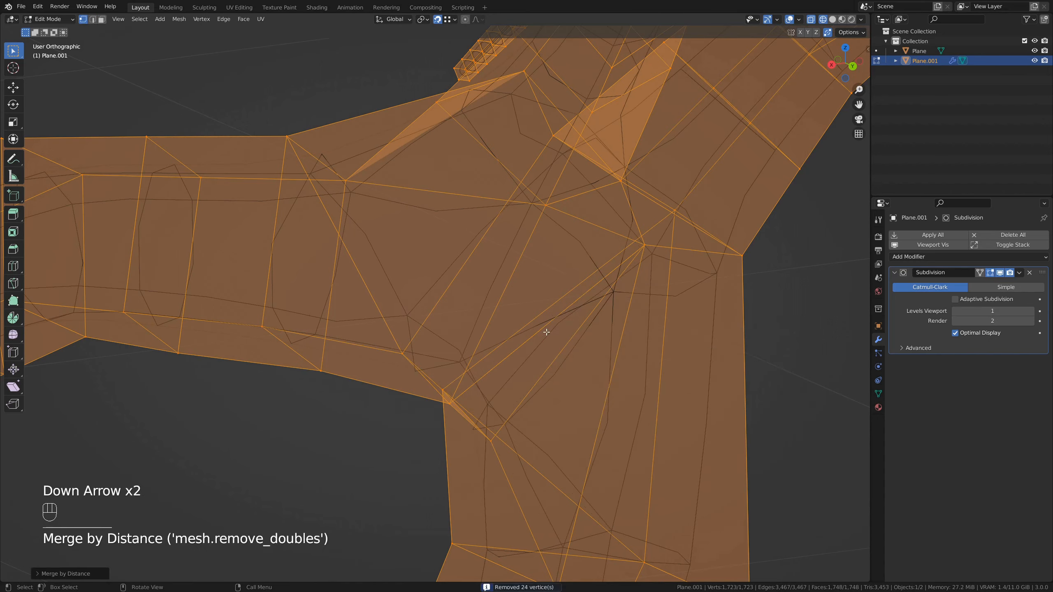
# Inspect the tree's branches in object mode and solid shading for remaining faulty junctions
pyautogui.press('Tab')
pyautogui.scroll(-2, 573, 295)
pyautogui.press('z')
pyautogui.scroll(-2, 647, 334)
pyautogui.moveTo(647, 335); pyautogui.dragTo(464, 332, button='middle')
pyautogui.moveTo(464, 332); pyautogui.dragTo(232, 297, button='middle')
pyautogui.scroll(-1, 456, 287)
pyautogui.moveTo(622, 249); pyautogui.dragTo(597, 278, button='middle')
pyautogui.scroll(2, 554, 321)
pyautogui.keyDown('shift'); pyautogui.moveTo(555, 321); pyautogui.dragTo(523, 319, button='middle'); pyautogui.keyUp('shift')
pyautogui.moveTo(522, 320); pyautogui.dragTo(489, 300, button='middle')
# Return to editing in wireframe shading and delete the stray vertex at the upper branch junction
pyautogui.press('Tab')
pyautogui.scroll(-1, 504, 295)
pyautogui.moveTo(494, 247)
pyautogui.keyDown('shift'); pyautogui.mouseDown(button='middle')
pyautogui.moveTo(503, 297)
pyautogui.moveTo(374, 303)
pyautogui.moveTo(469, 307)
pyautogui.moveTo(420, 322)
pyautogui.mouseUp(button='middle'); pyautogui.keyUp('shift')
pyautogui.press('z')
pyautogui.scroll(4, 481, 298)
pyautogui.click(357, 300)
pyautogui.press('Delete')
# Snap a displaced vertex at the branch junction onto its neighbour and delete another stray junction vertex
pyautogui.scroll(-2, 354, 327)
pyautogui.press('z')
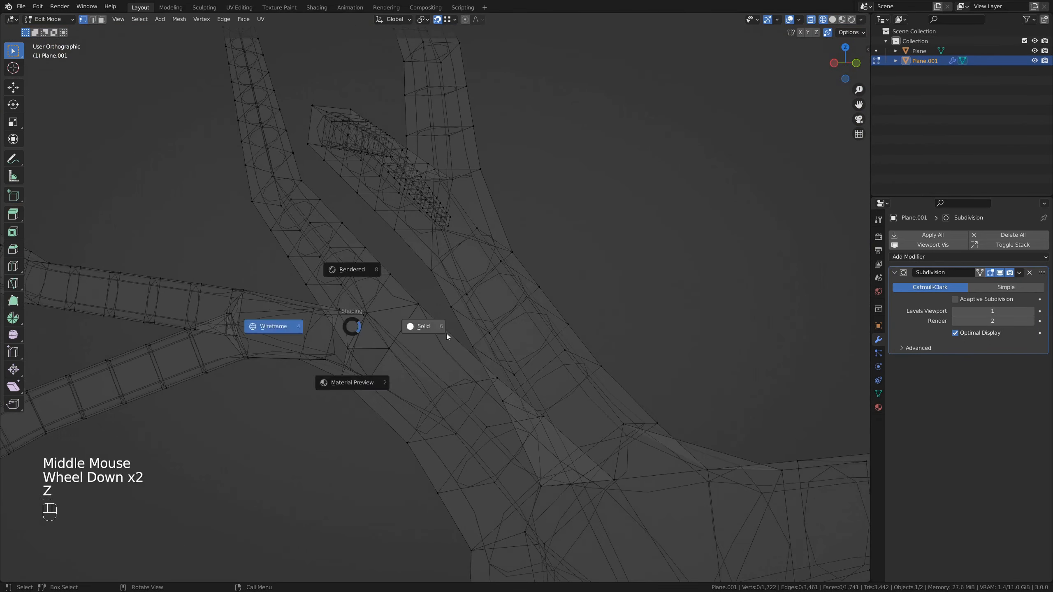
pyautogui.scroll(3, 373, 330)
pyautogui.click(314, 314)
pyautogui.press('g')
pyautogui.click(351, 323)
pyautogui.moveTo(351, 322); pyautogui.dragTo(419, 332, button='middle')
pyautogui.scroll(-1, 376, 319)
pyautogui.click(382, 323)
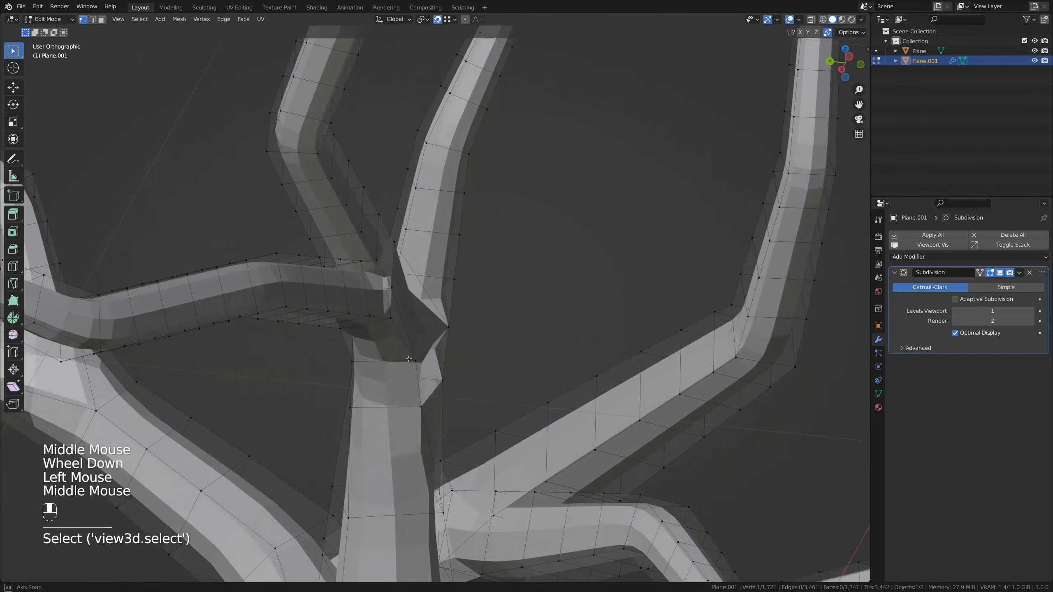
pyautogui.scroll(-2, 463, 369)
pyautogui.press('Delete')
# Snap the inner vertex at the branch fork onto the adjacent vertex and fill the open loop beside it
pyautogui.scroll(3, 464, 372)
pyautogui.moveTo(464, 372); pyautogui.dragTo(424, 350, button='middle')
pyautogui.click(417, 339)
pyautogui.click(416, 338)
pyautogui.press('z')
pyautogui.click(416, 337)
pyautogui.press('g')
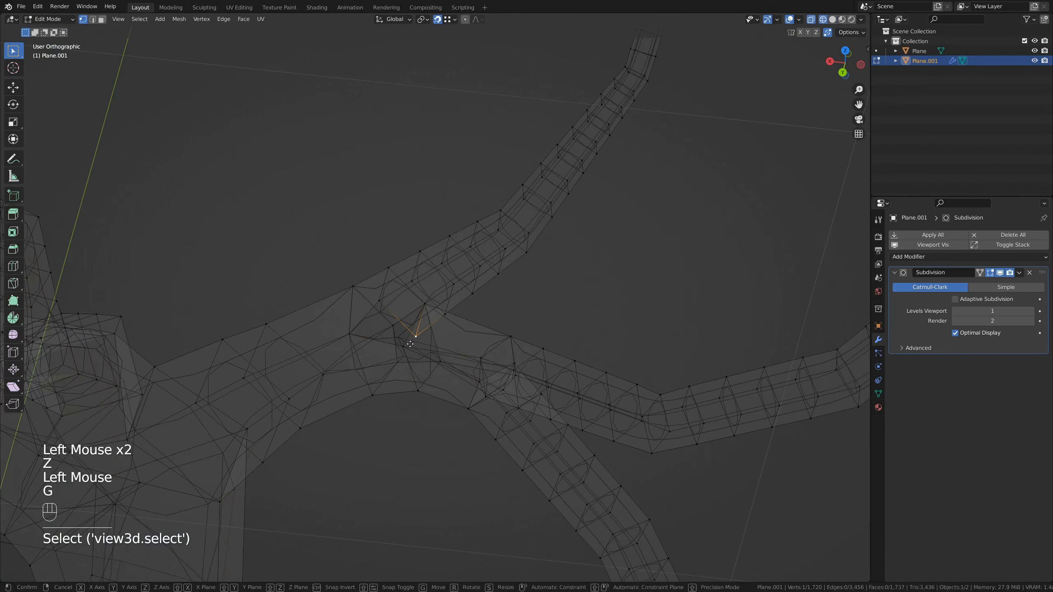
pyautogui.click(404, 347)
pyautogui.keyDown('alt'); pyautogui.click(396, 326); pyautogui.keyUp('alt')
pyautogui.press('f')
# Fill the remaining open loop at the branch junction with a face and check it in wireframe shading
pyautogui.moveTo(494, 359)
pyautogui.mouseDown(button='middle')
pyautogui.moveTo(426, 328)
pyautogui.moveTo(442, 355)
pyautogui.moveTo(511, 365)
pyautogui.moveTo(416, 419)
pyautogui.moveTo(282, 414)
pyautogui.mouseUp(button='middle')
pyautogui.scroll(-2, 431, 332)
pyautogui.keyDown('alt'); pyautogui.click(429, 341); pyautogui.keyUp('alt')
pyautogui.press('f')
pyautogui.press('z')
pyautogui.scroll(3, 477, 374)
pyautogui.press('z')
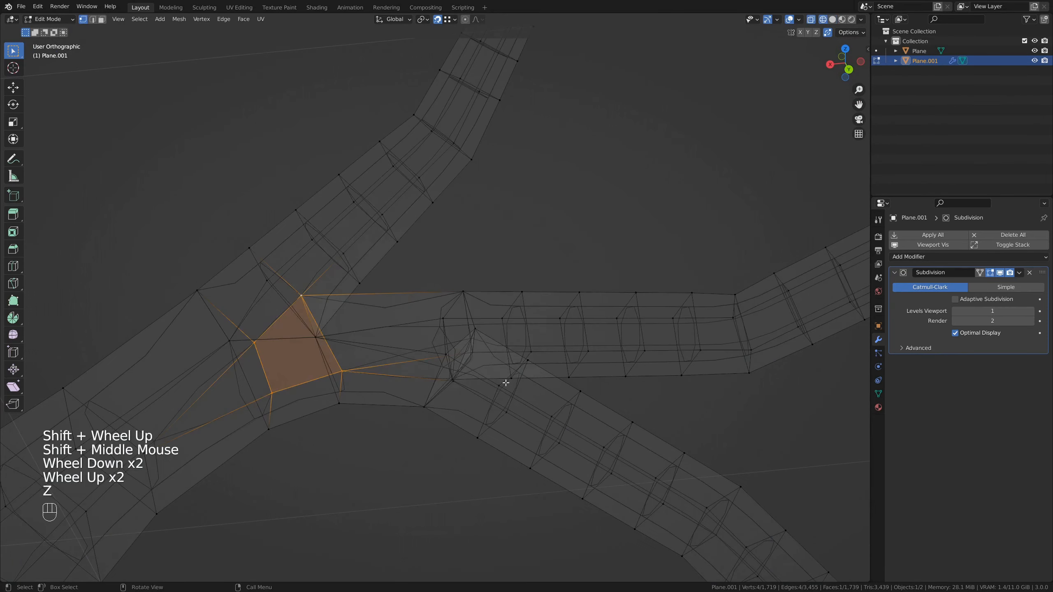
# Snap two misplaced vertices at the thin branch fork onto their neighbouring vertices
pyautogui.click(389, 376)
pyautogui.moveTo(506, 381); pyautogui.dragTo(383, 345, button='middle')
pyautogui.press('g')
pyautogui.click(385, 367)
pyautogui.click(493, 369)
pyautogui.press('g')
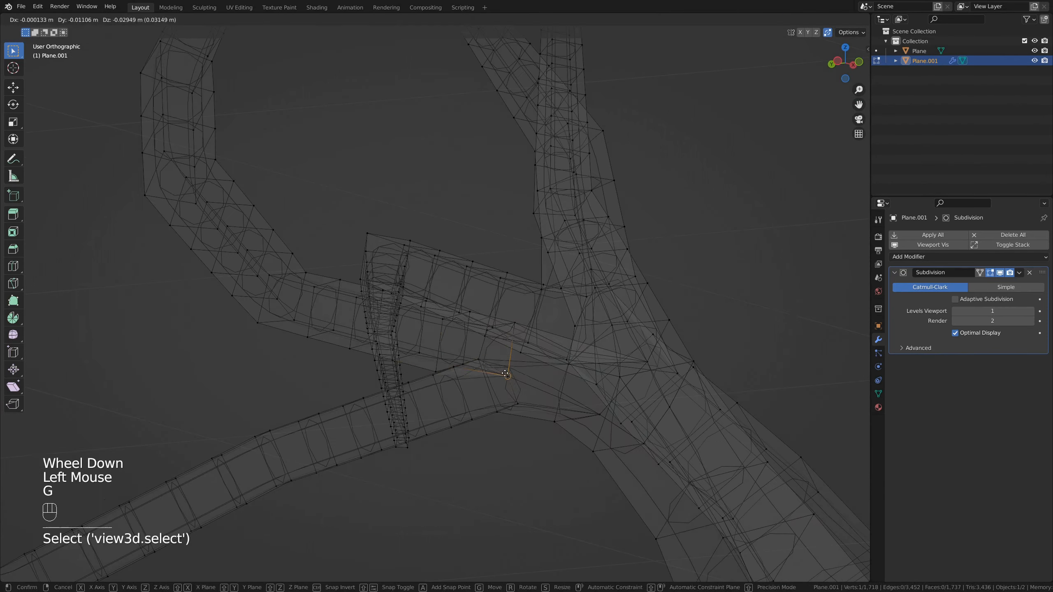
pyautogui.click(511, 372)
# Snap two more vertices along the thin branch fork onto the nearby junction vertices
pyautogui.scroll(3, 515, 400)
pyautogui.click(507, 417)
pyautogui.press('g')
pyautogui.click(481, 413)
pyautogui.click(405, 403)
pyautogui.press('g')
pyautogui.click(416, 417)
pyautogui.moveTo(419, 415); pyautogui.dragTo(475, 402, button='middle')
# Inspect the repaired tree in object mode with solid shading and return to editing it
pyautogui.press('z')
pyautogui.press('Tab')
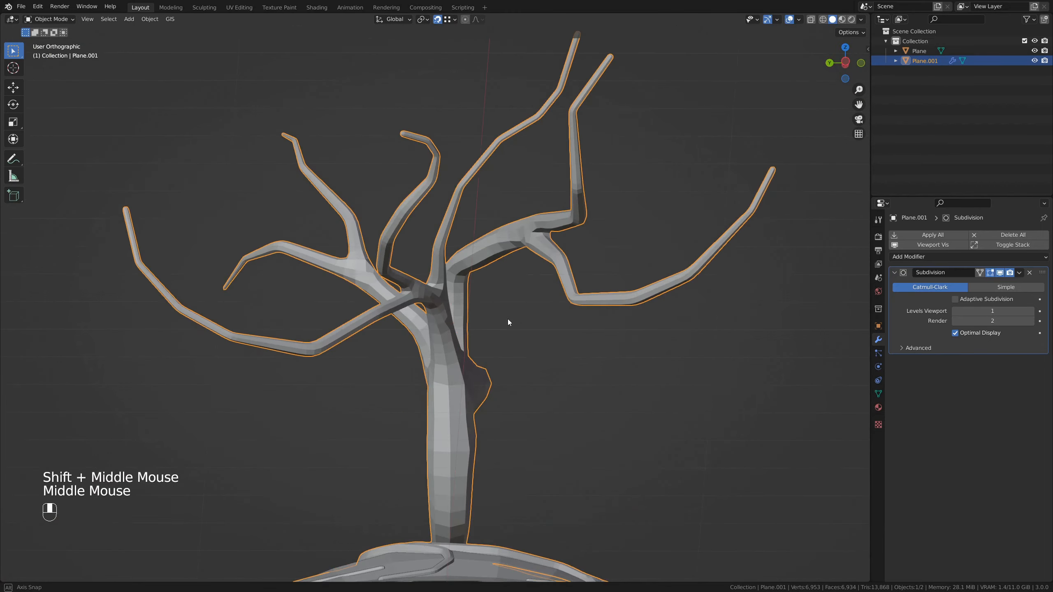
pyautogui.moveTo(507, 319); pyautogui.dragTo(456, 376, button='middle')
pyautogui.scroll(4, 487, 349)
pyautogui.keyDown('shift'); pyautogui.moveTo(456, 375); pyautogui.dragTo(402, 388, button='middle'); pyautogui.keyUp('shift')
pyautogui.press('Tab')
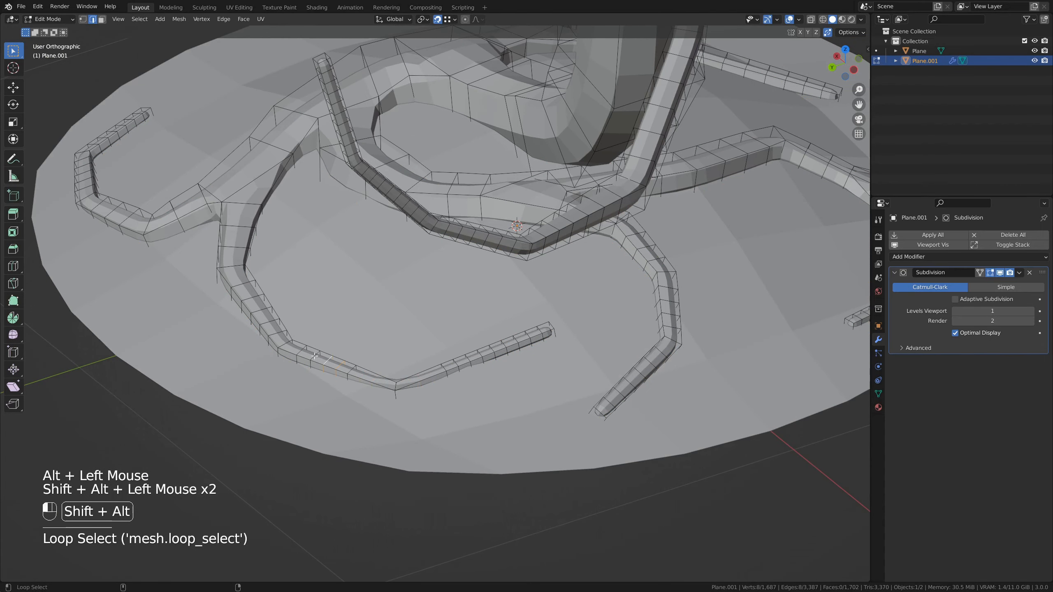
# Dissolve surplus edge loops along the thin roots on the mound
pyautogui.press('Tab')
pyautogui.keyDown('shift'); pyautogui.moveTo(257, 253); pyautogui.dragTo(315, 299, button='middle'); pyautogui.keyUp('shift')
pyautogui.moveTo(315, 299); pyautogui.dragTo(328, 272, button='middle')
pyautogui.press('Tab')
pyautogui.moveTo(481, 305); pyautogui.dragTo(416, 309, button='middle')
pyautogui.keyDown('super'); pyautogui.click(415, 309); pyautogui.keyUp('super')
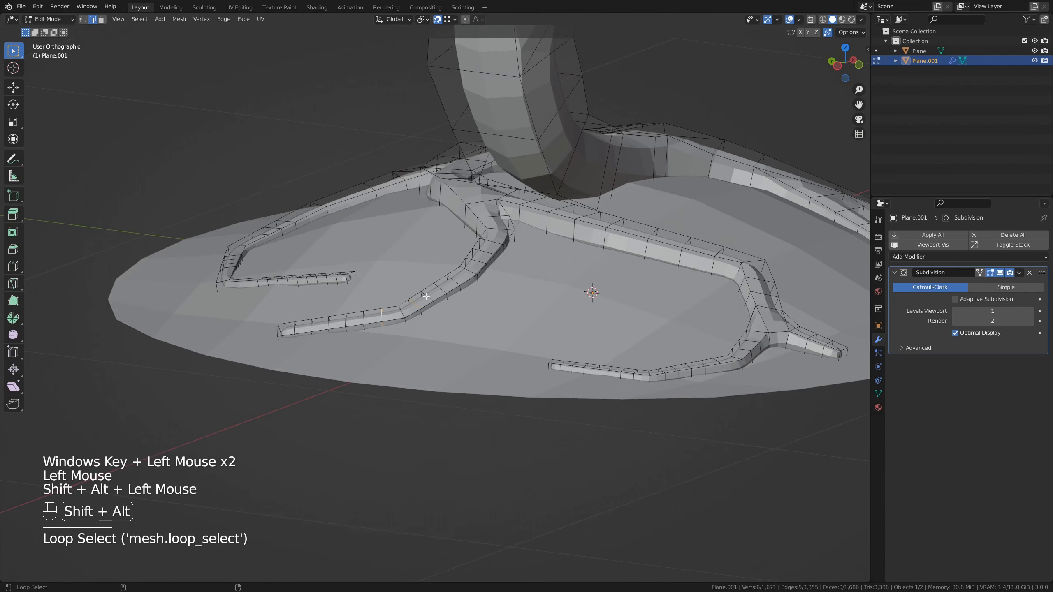
# Select further edge loops along another root on the mound and dissolve them
pyautogui.press('Tab')
pyautogui.keyDown('shift'); pyautogui.moveTo(540, 289); pyautogui.dragTo(519, 289, button='middle'); pyautogui.keyUp('shift')
pyautogui.keyDown('shift'); pyautogui.moveTo(519, 289); pyautogui.dragTo(506, 289, button='middle'); pyautogui.keyUp('shift')
pyautogui.moveTo(506, 289); pyautogui.dragTo(315, 353, button='middle')
pyautogui.scroll(2, 494, 289)
pyautogui.press('Tab')
pyautogui.scroll(2, 495, 288)
pyautogui.scroll(-3, 500, 249)
pyautogui.scroll(-1, 441, 337)
pyautogui.keyDown('alt'); pyautogui.keyDown('shift'); pyautogui.click(429, 349); pyautogui.keyUp('shift'); pyautogui.keyUp('alt')
pyautogui.keyDown('alt'); pyautogui.keyDown('shift'); pyautogui.click(416, 358); pyautogui.keyUp('shift'); pyautogui.keyUp('alt')
pyautogui.keyDown('alt'); pyautogui.keyDown('shift'); pyautogui.click(477, 292); pyautogui.keyUp('shift'); pyautogui.keyUp('alt')
pyautogui.keyDown('alt'); pyautogui.keyDown('shift'); pyautogui.click(500, 274); pyautogui.keyUp('shift'); pyautogui.keyUp('alt')
pyautogui.hotkey('ctrl', 'Delete')
pyautogui.press('Tab')
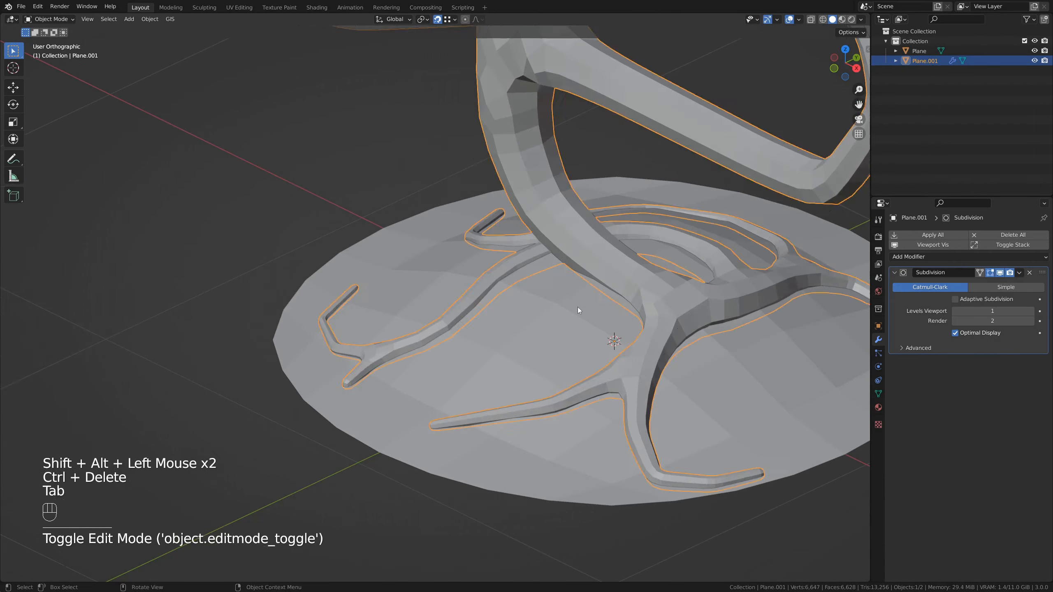
# Inspect the simplified roots and the whole tree from several angles and select the tree object
pyautogui.moveTo(577, 307); pyautogui.dragTo(514, 357, button='middle')
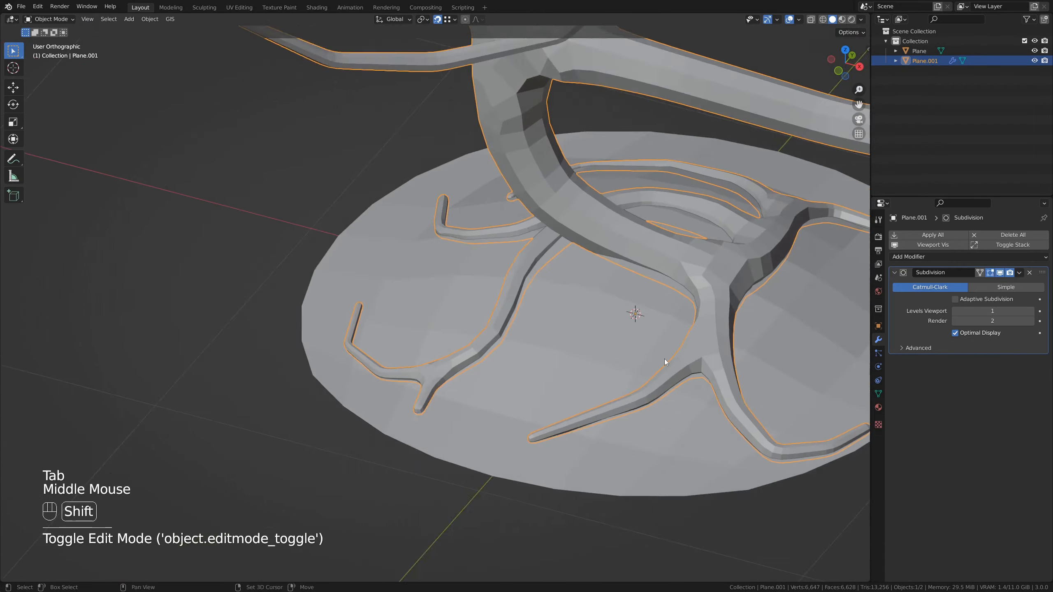
pyautogui.moveTo(515, 357); pyautogui.dragTo(562, 454, button='middle')
pyautogui.press('Tab')
pyautogui.scroll(-3, 562, 453)
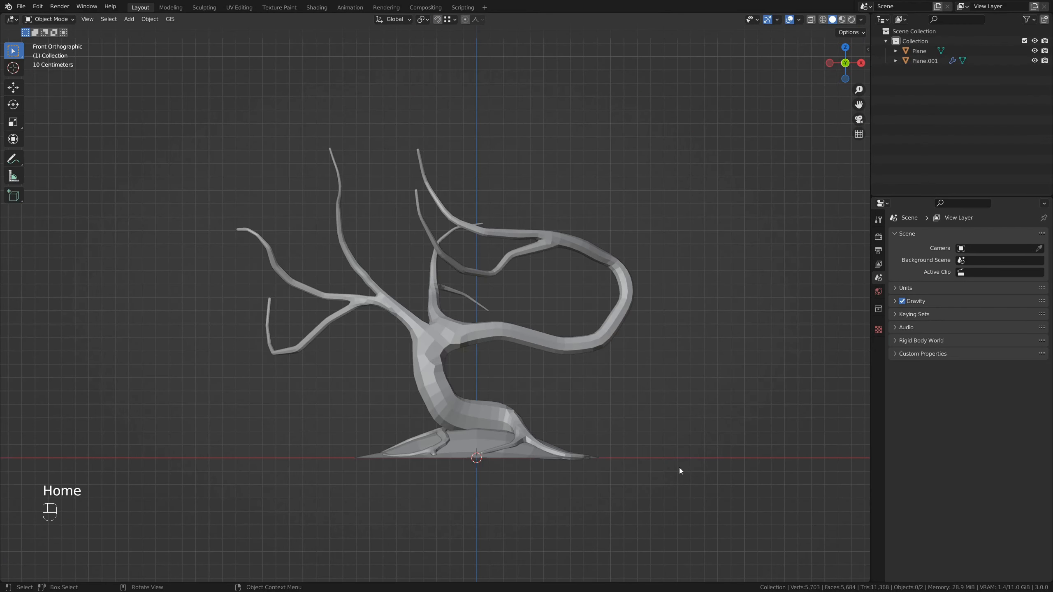
pyautogui.click(439, 400)
pyautogui.moveTo(533, 404)
pyautogui.keyDown('shift'); pyautogui.mouseDown(button='middle')
pyautogui.moveTo(465, 367)
pyautogui.moveTo(552, 382)
pyautogui.moveTo(524, 396)
pyautogui.mouseUp(button='middle'); pyautogui.keyUp('shift')
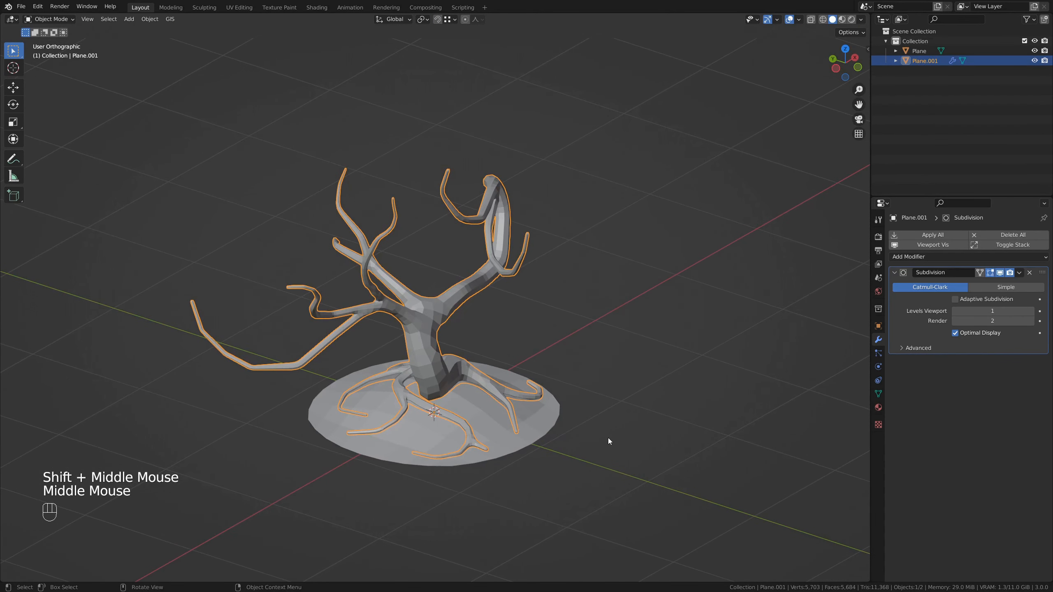
# Switch to the top view and place the 3D cursor on the Y axis behind the mound
pyautogui.hotkey('alt', 'q')
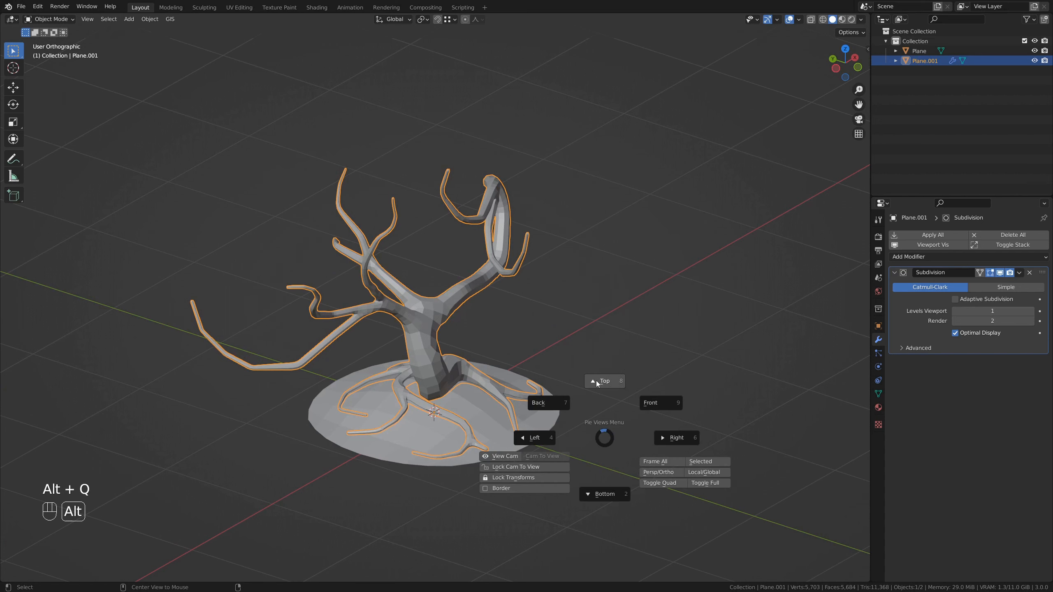
pyautogui.keyDown('alt'); pyautogui.moveTo(597, 381); pyautogui.dragTo(576, 316, button='middle'); pyautogui.keyUp('alt')
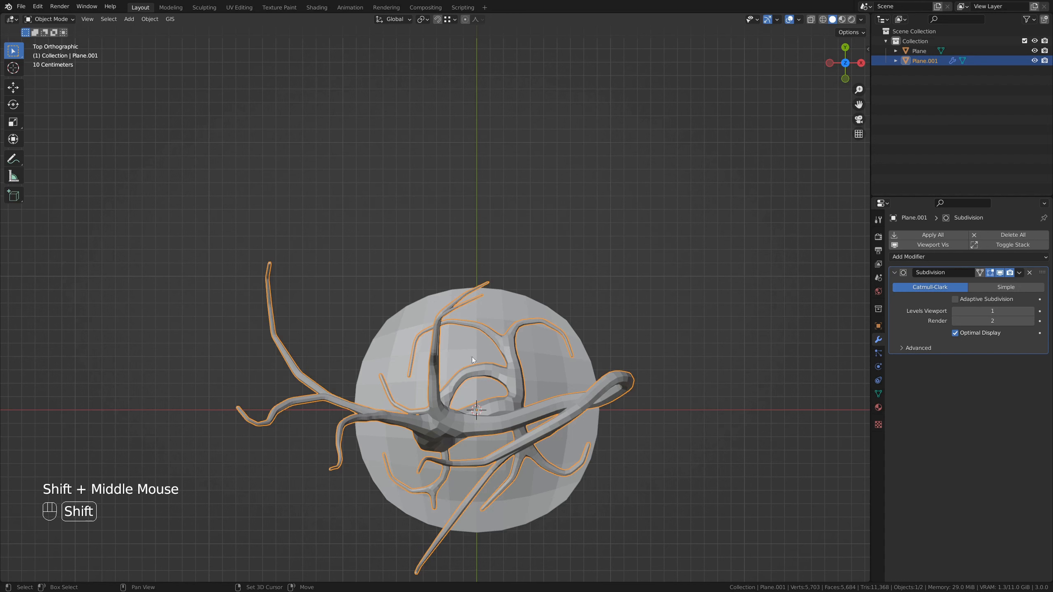
pyautogui.keyDown('shift'); pyautogui.moveTo(497, 199); pyautogui.dragTo(535, 232, button='middle'); pyautogui.keyUp('shift')
pyautogui.keyDown('shift'); pyautogui.moveTo(555, 398); pyautogui.dragTo(580, 406, button='middle'); pyautogui.keyUp('shift')
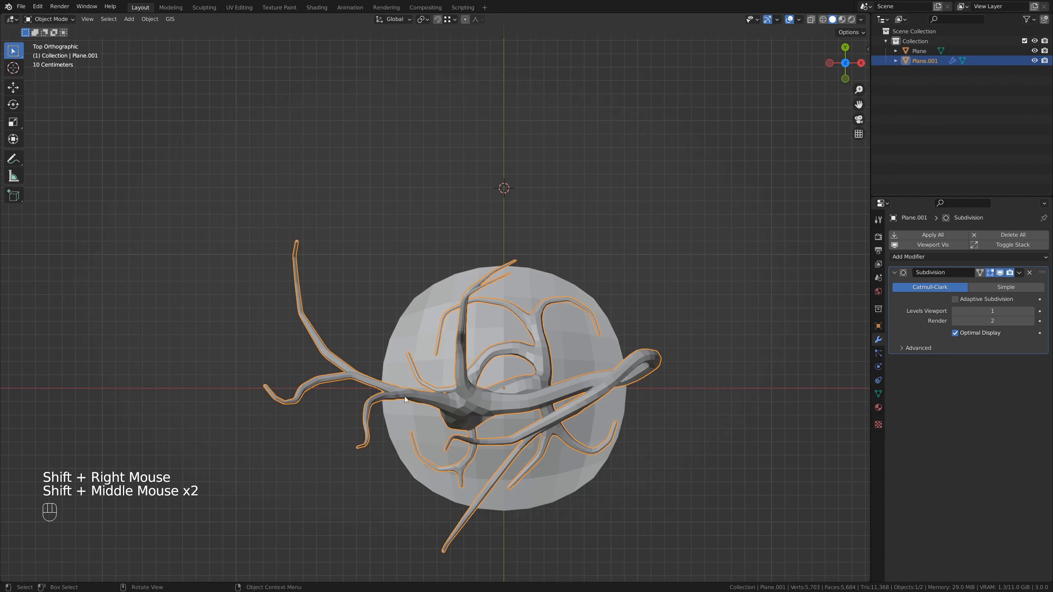
pyautogui.keyDown('shift'); pyautogui.moveTo(576, 229); pyautogui.dragTo(586, 330, button='middle'); pyautogui.keyUp('shift')
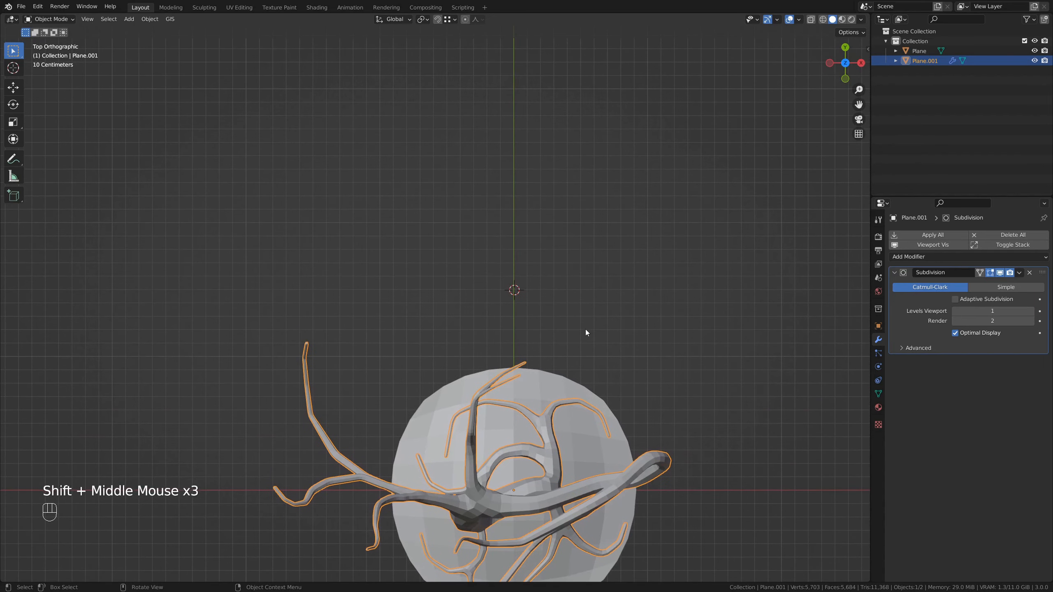
pyautogui.scroll(3, 593, 302)
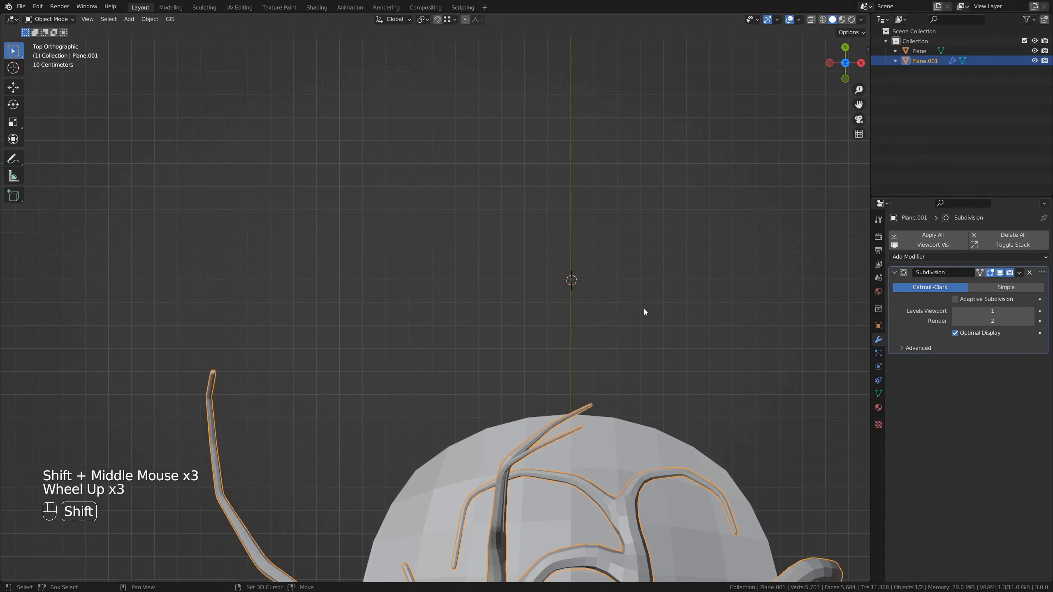
pyautogui.keyDown('shift'); pyautogui.moveTo(646, 308); pyautogui.dragTo(551, 267, button='middle'); pyautogui.keyUp('shift')
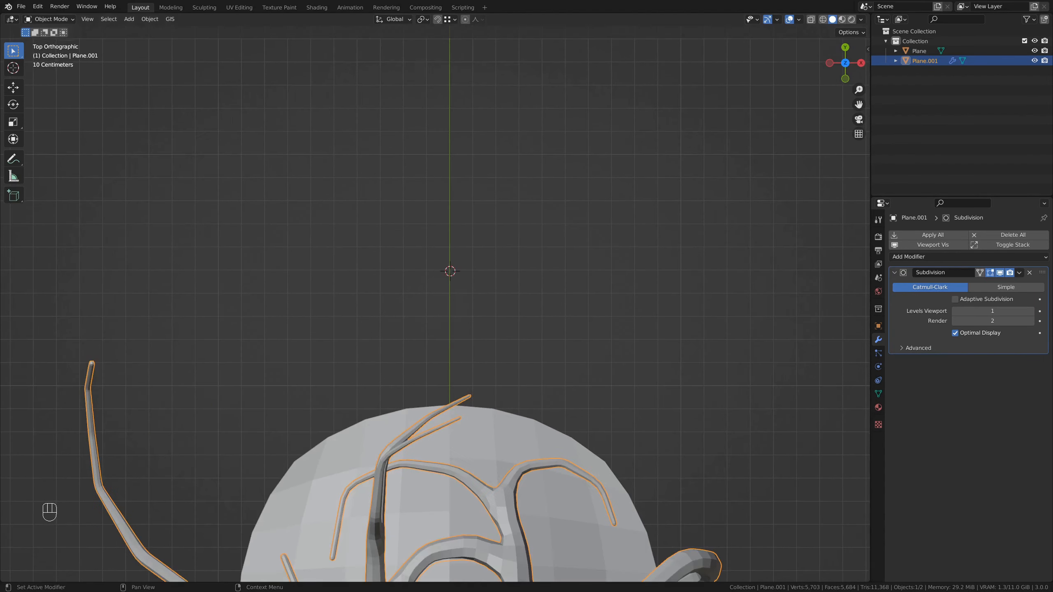
# Deselect the tree and add a plane mesh at the 3D cursor
pyautogui.click(489, 276)
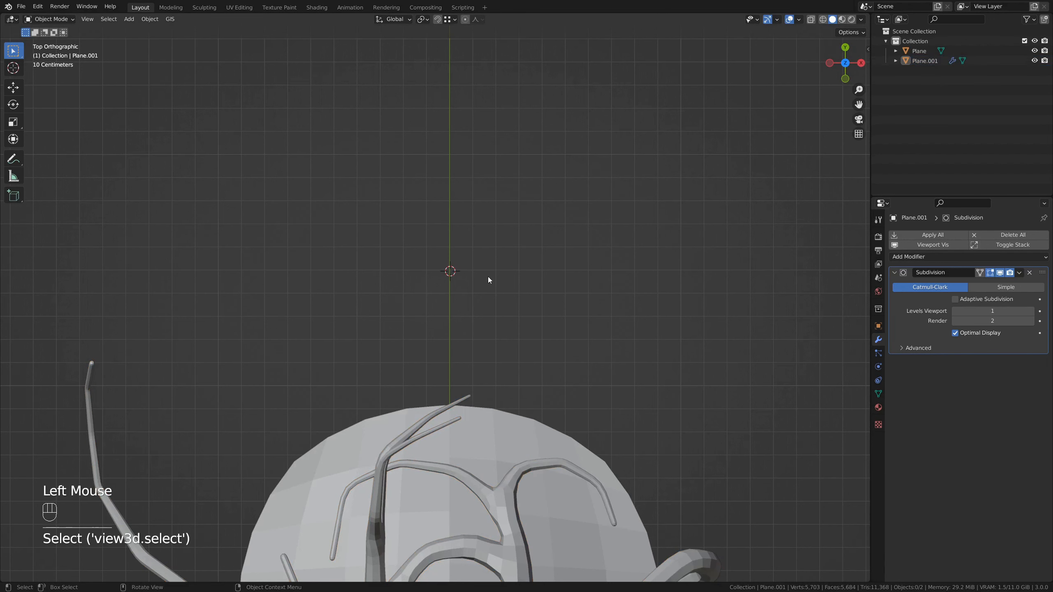
pyautogui.scroll(3, 495, 280)
pyautogui.keyDown('shift'); pyautogui.moveTo(526, 240); pyautogui.dragTo(503, 316, button='middle'); pyautogui.keyUp('shift')
pyautogui.hotkey('shift', 'a')
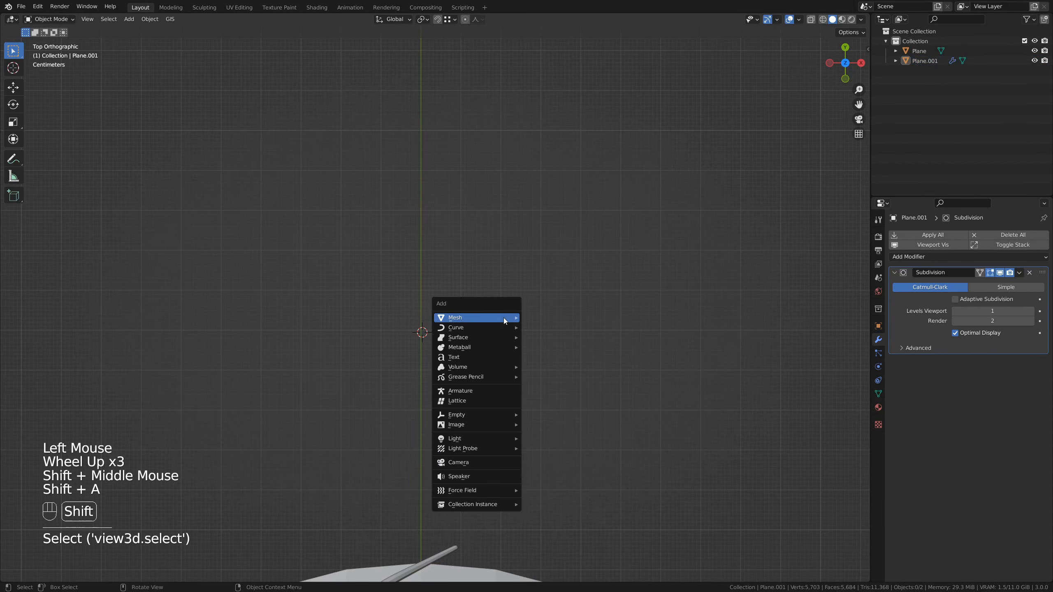
pyautogui.moveTo(504, 317)
pyautogui.click(554, 316)
pyautogui.scroll(-2, 554, 316)
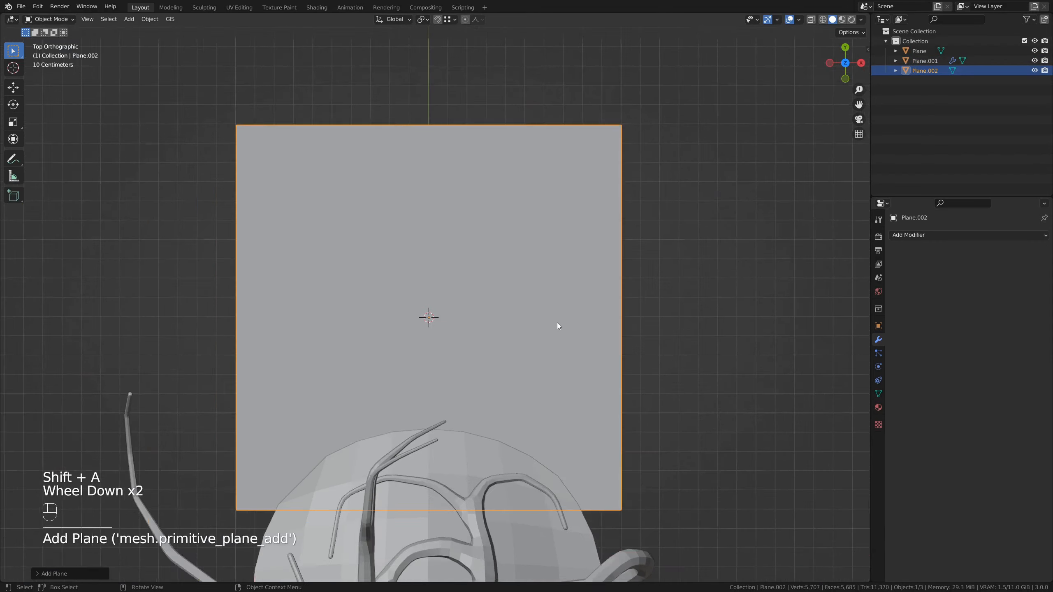
# Merge all vertices of the new plane into a single vertex in edit mode
pyautogui.press('Tab')
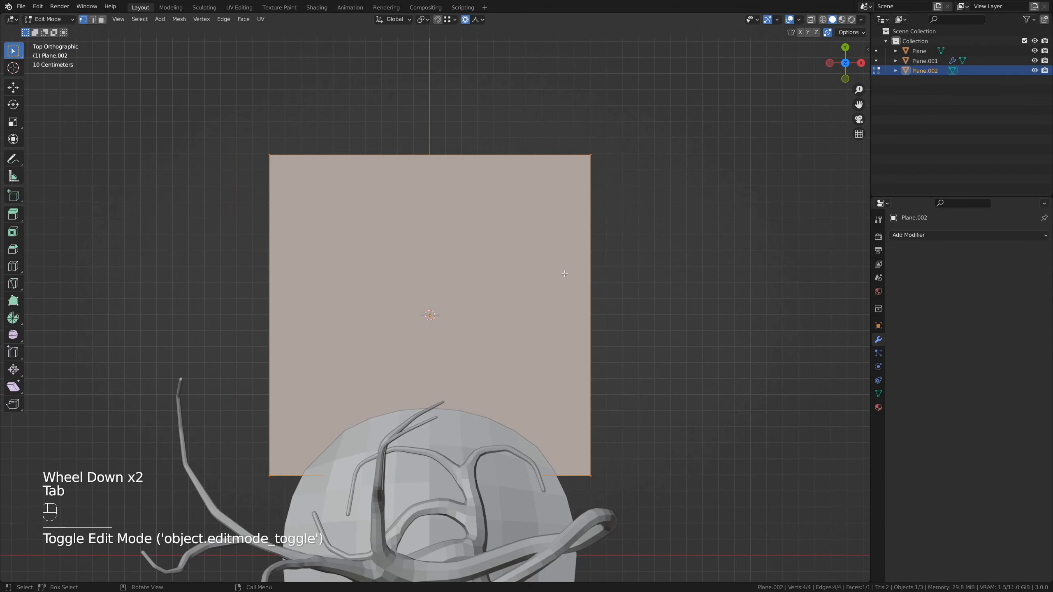
pyautogui.press('m')
pyautogui.click(494, 306)
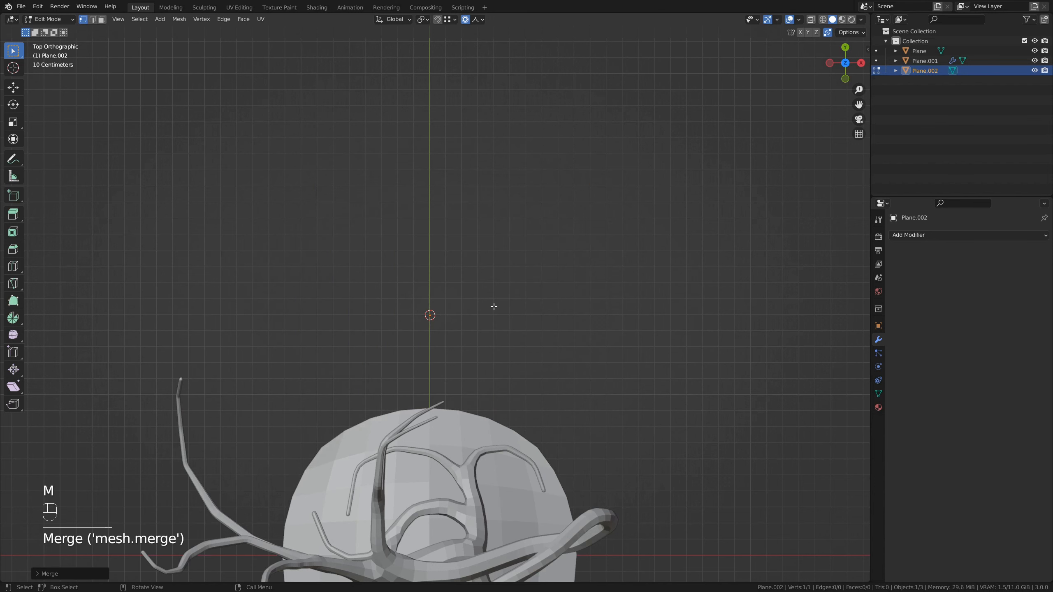
# Extrude the vertex into a four-segment twig skeleton with two-segment forks from its middle vertex and its first joint
pyautogui.click(541, 290)
pyautogui.press('e')
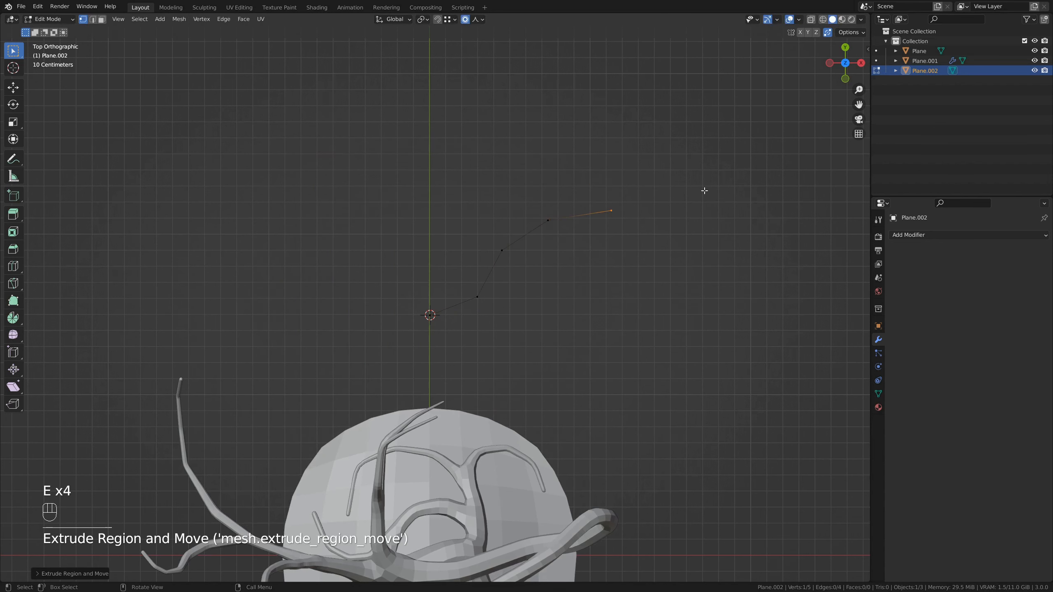
pyautogui.click(518, 258)
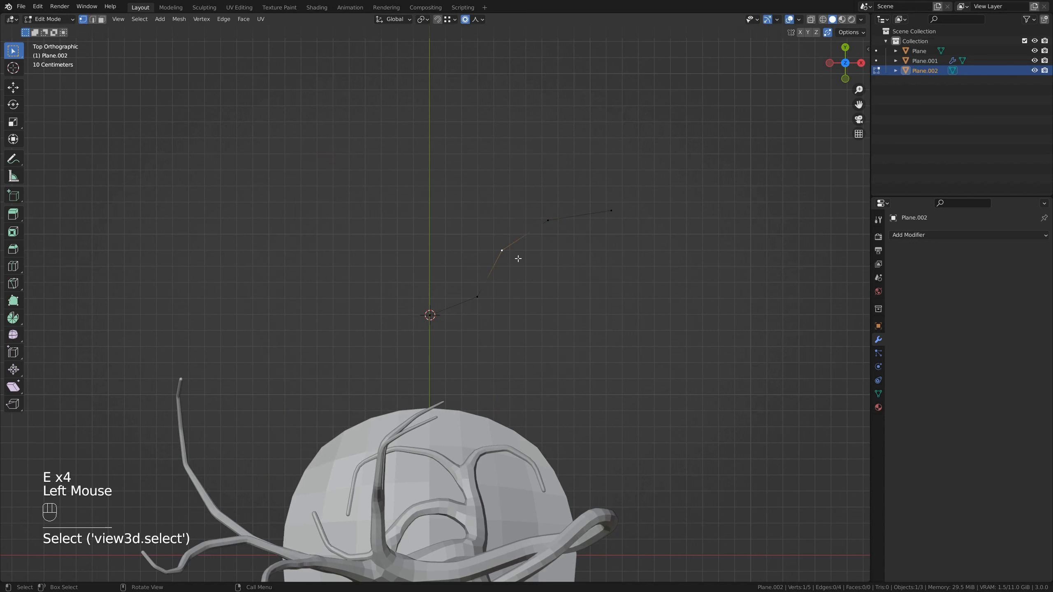
pyautogui.click(572, 282)
pyautogui.press('e')
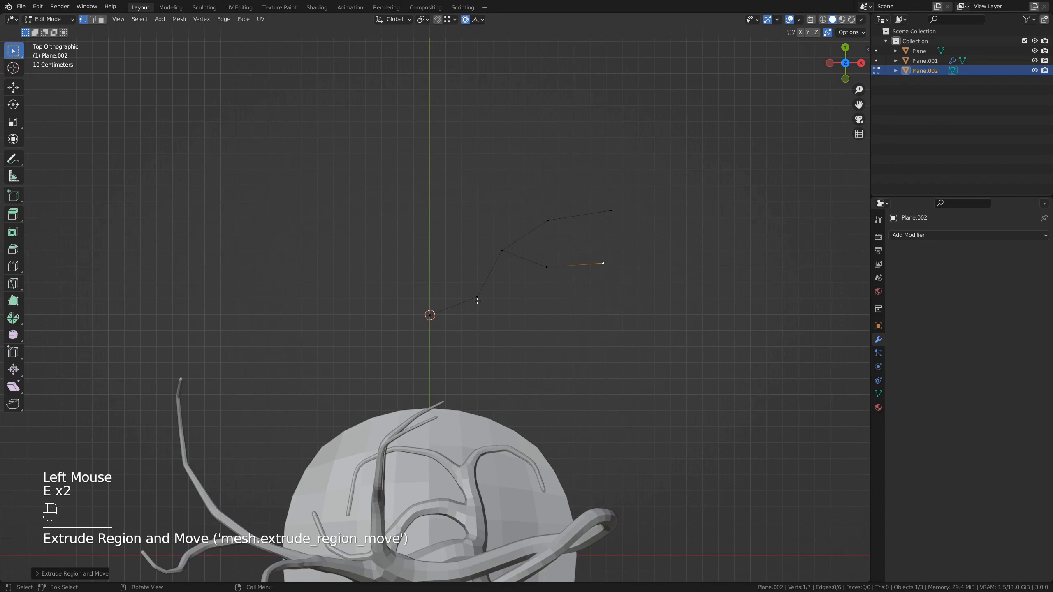
pyautogui.click(478, 298)
pyautogui.press('e')
# Place the 3D cursor farther along the Y axis, add a new plane there, and merge its vertices into one
pyautogui.scroll(-2, 468, 268)
pyautogui.press('Tab')
pyautogui.keyDown('shift'); pyautogui.moveTo(429, 179); pyautogui.dragTo(430, 268, button='middle'); pyautogui.keyUp('shift')
pyautogui.keyDown('shift'); pyautogui.rightClick(432, 229); pyautogui.keyUp('shift')
pyautogui.hotkey('shift', 'a')
pyautogui.click(506, 308)
pyautogui.press('Tab')
pyautogui.press('m')
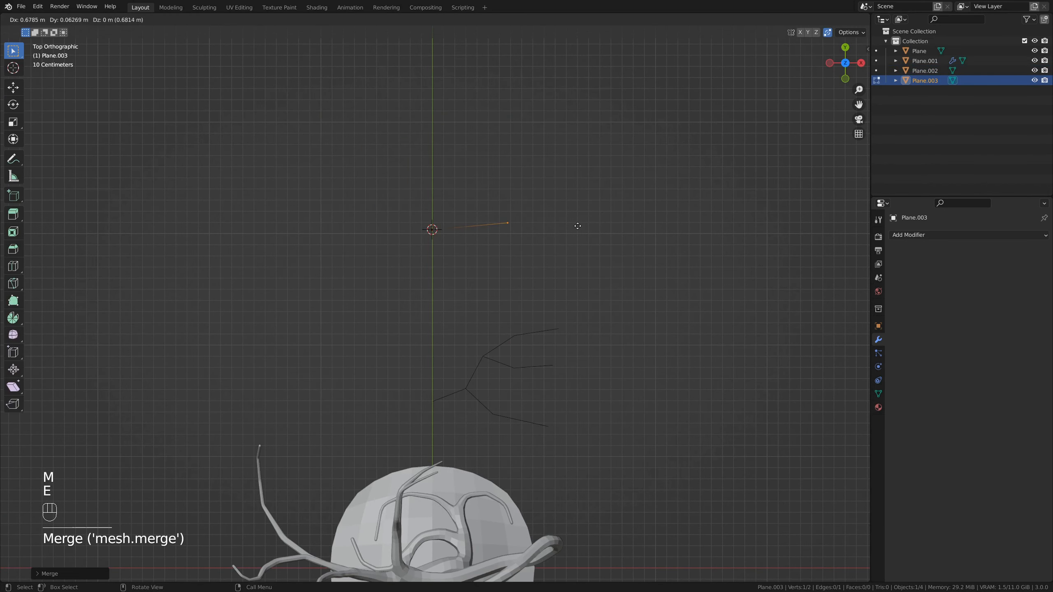
# Extrude a second skeleton with a four-segment main stem and a three-segment side branch forking from its first joint
pyautogui.click(433, 229)
pyautogui.keyDown('shift'); pyautogui.click(514, 205); pyautogui.keyUp('shift')
pyautogui.rightClick(513, 207)
pyautogui.click(517, 209)
pyautogui.click(475, 218)
pyautogui.press('g')
pyautogui.click(503, 246)
# Extrude a two-segment shoot from the side branch's first vertex and bevel the main stem's outer bend
pyautogui.press('e')
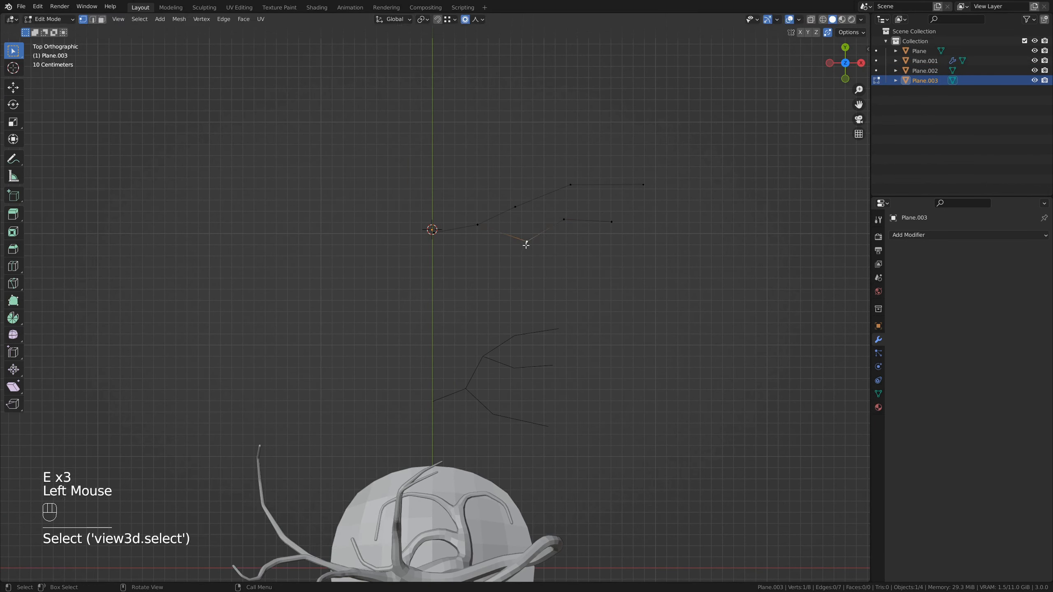
pyautogui.keyDown('shift'); pyautogui.moveTo(583, 262); pyautogui.dragTo(589, 325, button='middle'); pyautogui.keyUp('shift')
pyautogui.click(576, 247)
pyautogui.hotkey('ctrl', 'b')
pyautogui.click(579, 219)
pyautogui.press('Tab')
# Duplicate the second skeleton farther along the Y axis and delete all its vertices except the base one
pyautogui.hotkey('shift', 'd')
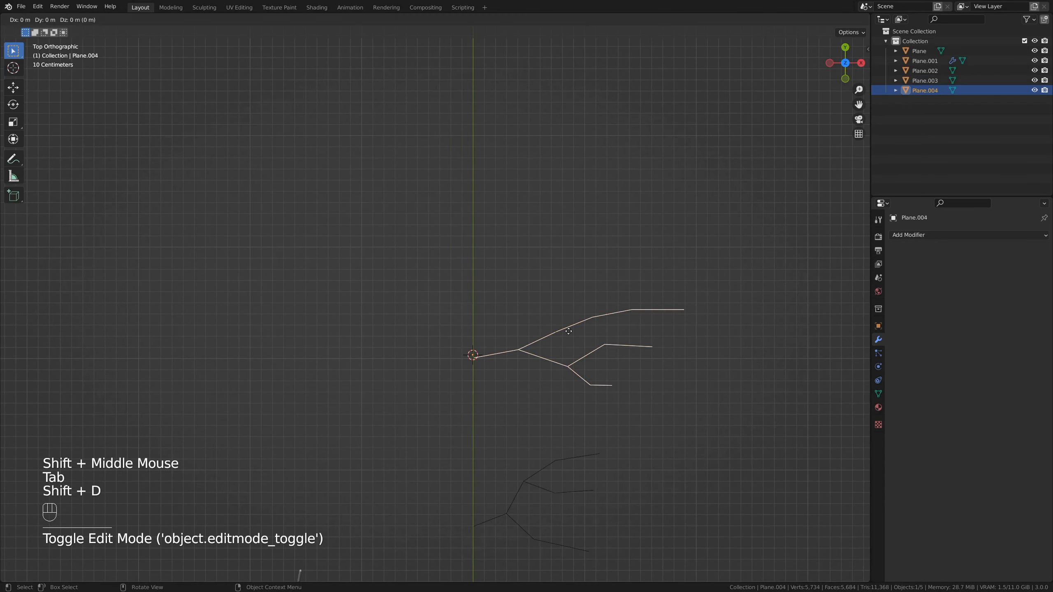
pyautogui.press('Tab')
pyautogui.moveTo(527, 227); pyautogui.dragTo(726, 342)
pyautogui.press('Delete')
pyautogui.click(696, 326)
# Extrude the remaining base vertex into a third skeleton that forks into four tips
pyautogui.moveTo(435, 270); pyautogui.dragTo(472, 328)
pyautogui.press('e')
pyautogui.click(494, 315)
pyautogui.press('e')
pyautogui.click(513, 280)
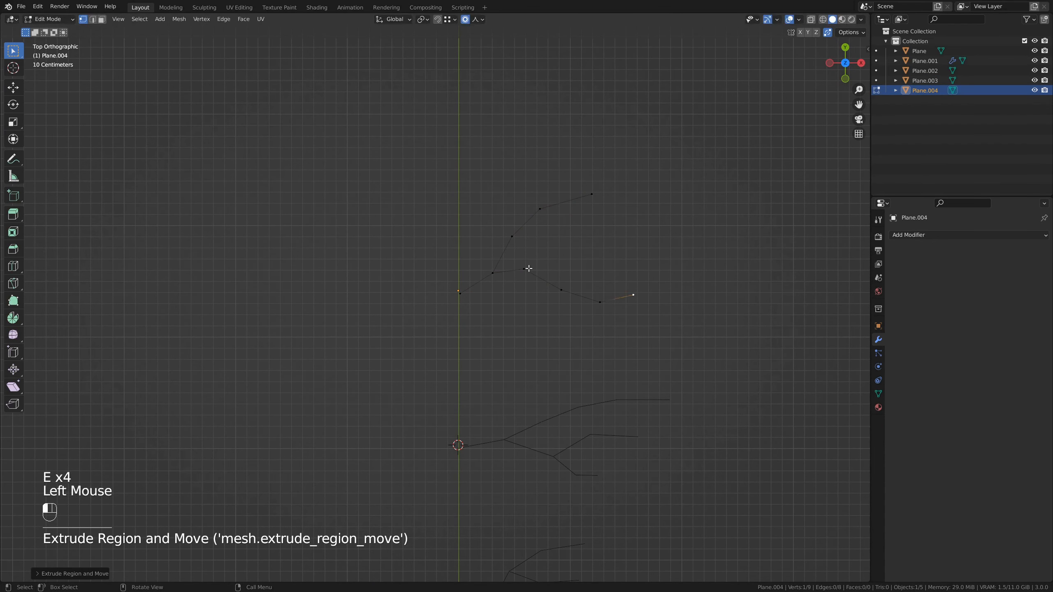
# Lift the tips of the farthest and middle skeletons out of the flat plane with proportional editing
pyautogui.moveTo(558, 324); pyautogui.dragTo(541, 350, button='middle')
pyautogui.scroll(2, 607, 426)
pyautogui.press('g')
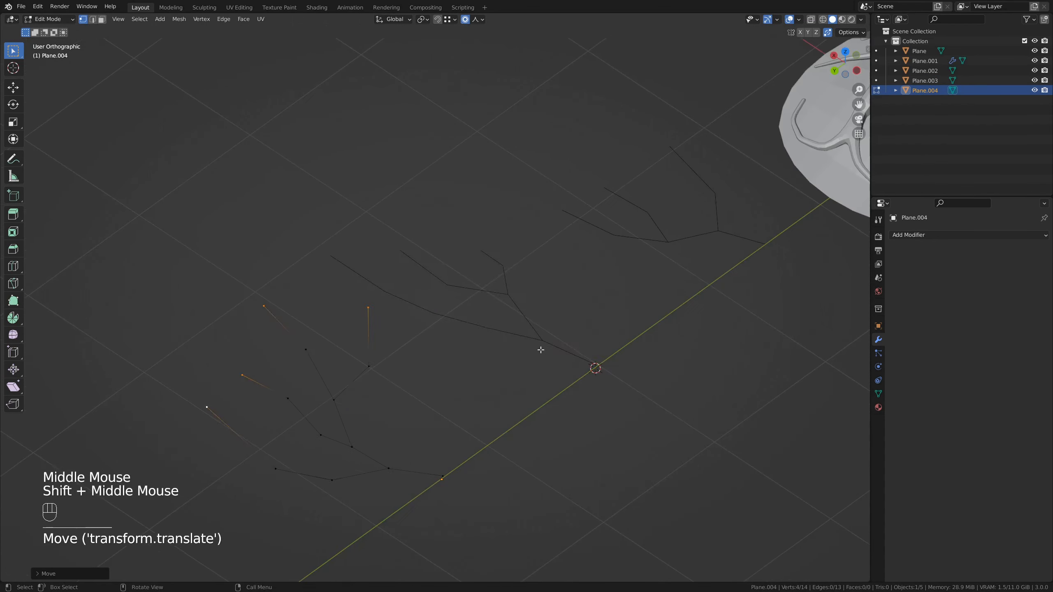
pyautogui.press('Tab')
pyautogui.click(331, 256)
pyautogui.press('g')
pyautogui.click(386, 213)
# Lift tip vertices of the skeleton nearest the mound out of the flat plane and leave edit mode
pyautogui.moveTo(386, 213); pyautogui.dragTo(539, 377, button='middle')
pyautogui.press('Tab')
pyautogui.click(515, 292)
pyautogui.press('g')
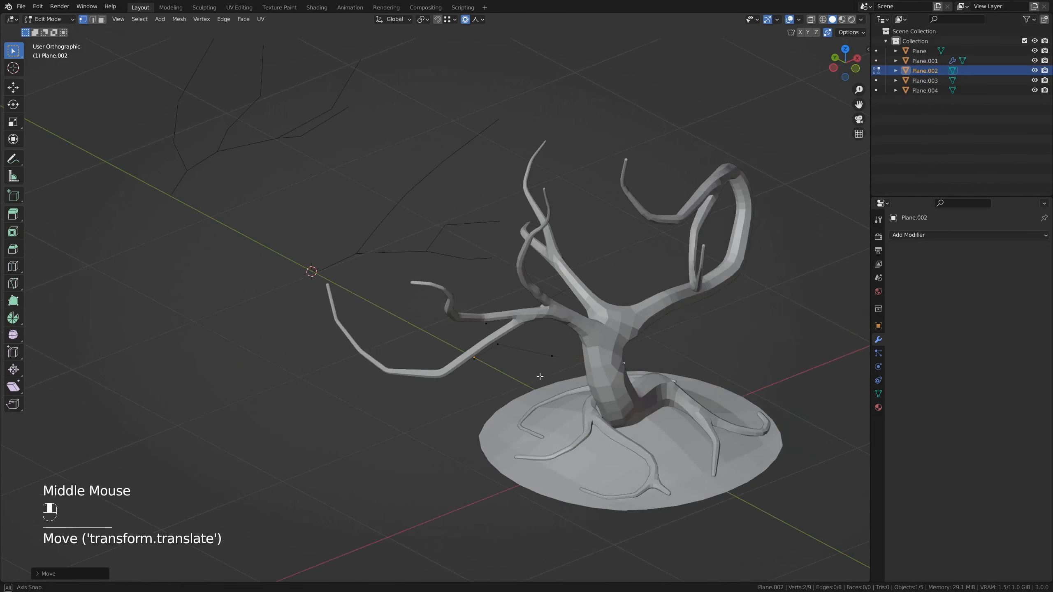
pyautogui.press('Tab')
# Add a Skin modifier to each of the three twig skeletons
pyautogui.scroll(-3, 539, 376)
pyautogui.moveTo(416, 359); pyautogui.dragTo(465, 363, button='middle')
pyautogui.scroll(1, 464, 362)
pyautogui.keyDown('shift'); pyautogui.moveTo(465, 363); pyautogui.dragTo(518, 333, button='middle'); pyautogui.keyUp('shift')
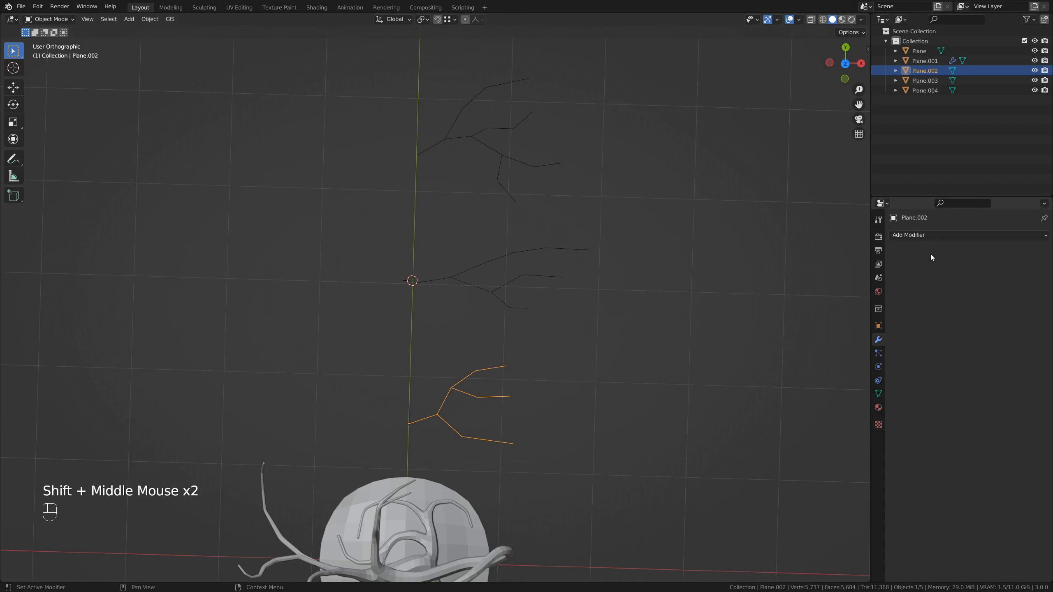
pyautogui.click(933, 236)
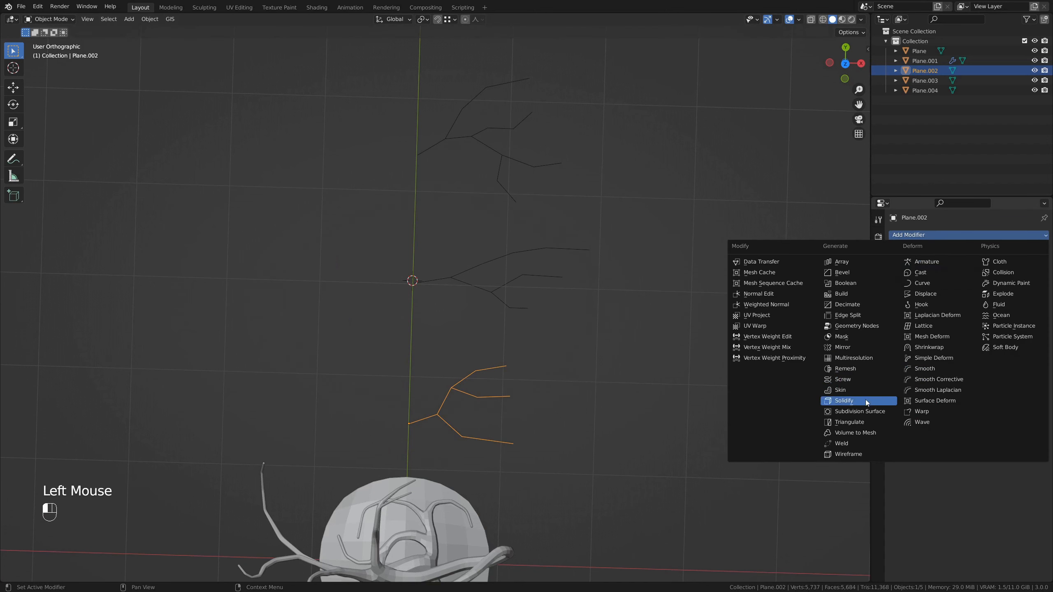
pyautogui.click(856, 391)
pyautogui.click(572, 278)
pyautogui.click(933, 236)
pyautogui.click(854, 390)
pyautogui.click(562, 163)
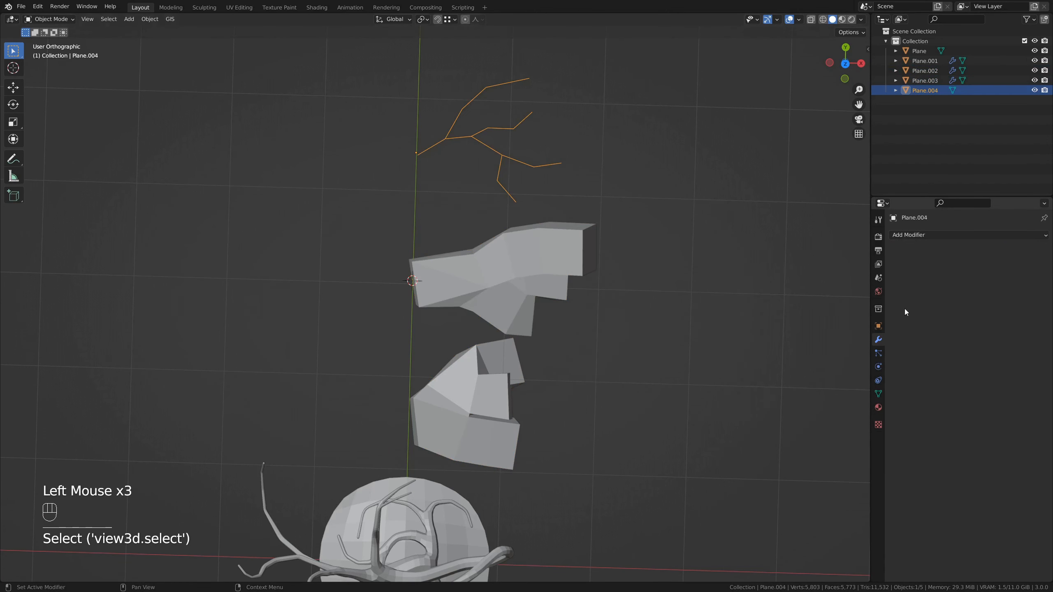
pyautogui.click(933, 236)
pyautogui.click(855, 390)
# Add a level 2 Subdivision modifier to each of the three twigs
pyautogui.hotkey('ctrl', '2')
pyautogui.click(510, 278)
pyautogui.hotkey('ctrl', '2')
pyautogui.click(486, 392)
pyautogui.hotkey('ctrl', '2')
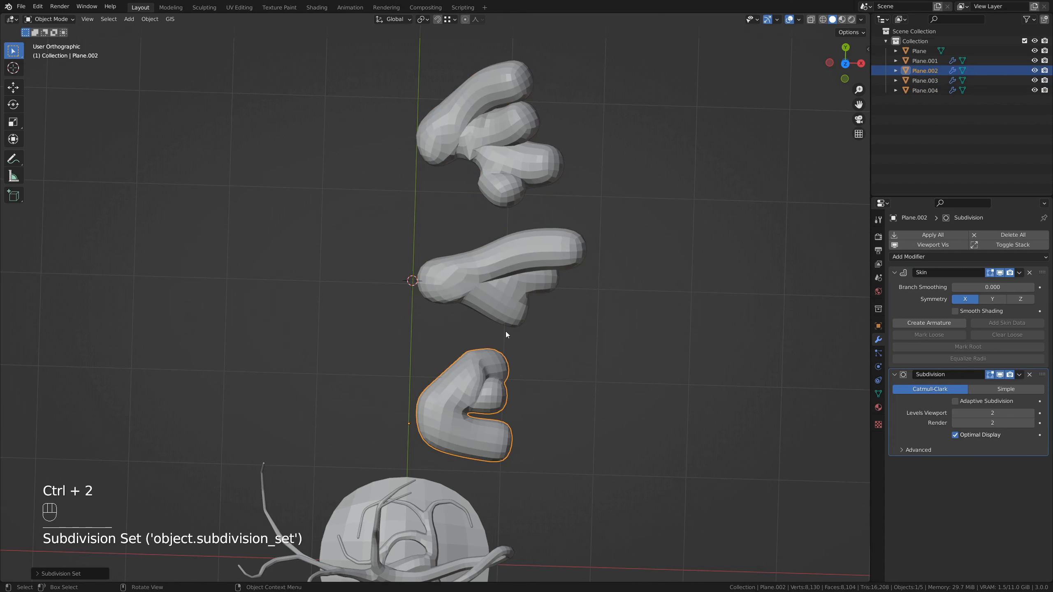
# Shrink the skin radius of all vertices on the nearest and middle twigs until they form thin branches
pyautogui.press('Tab')
pyautogui.press('a')
pyautogui.hotkey('ctrl', 'a')
pyautogui.click(518, 394)
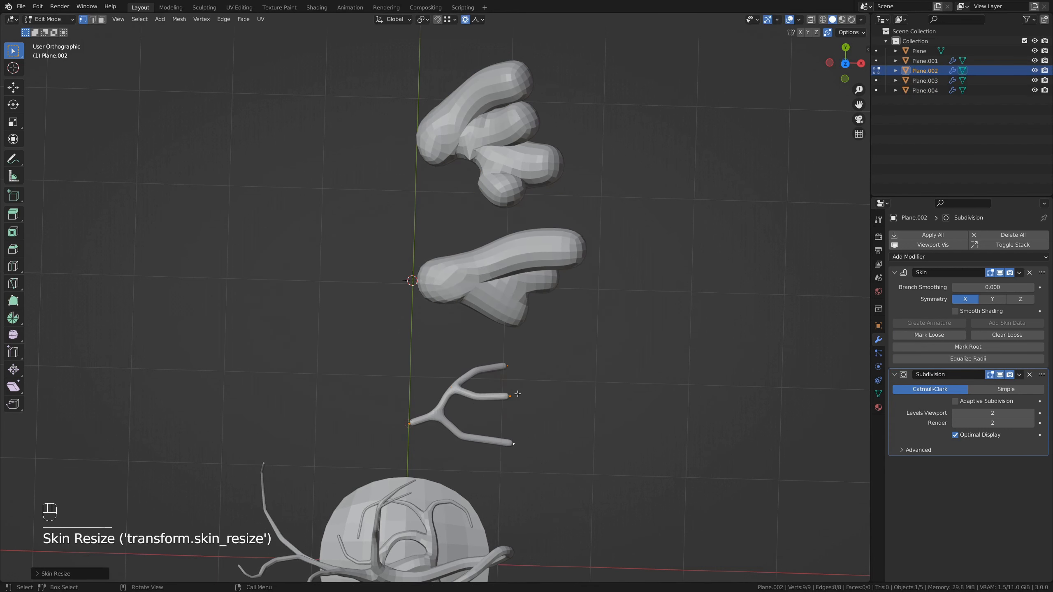
pyautogui.press('Tab')
pyautogui.click(574, 253)
pyautogui.press('Tab')
pyautogui.press('a')
pyautogui.hotkey('ctrl', 'a')
pyautogui.click(536, 252)
# Shrink the skin radius of all vertices on the farthest twig to match the other thin twigs
pyautogui.keyDown('shift'); pyautogui.moveTo(536, 251); pyautogui.dragTo(538, 372, button='middle'); pyautogui.keyUp('shift')
pyautogui.press('Tab')
pyautogui.click(510, 257)
pyautogui.press('Tab')
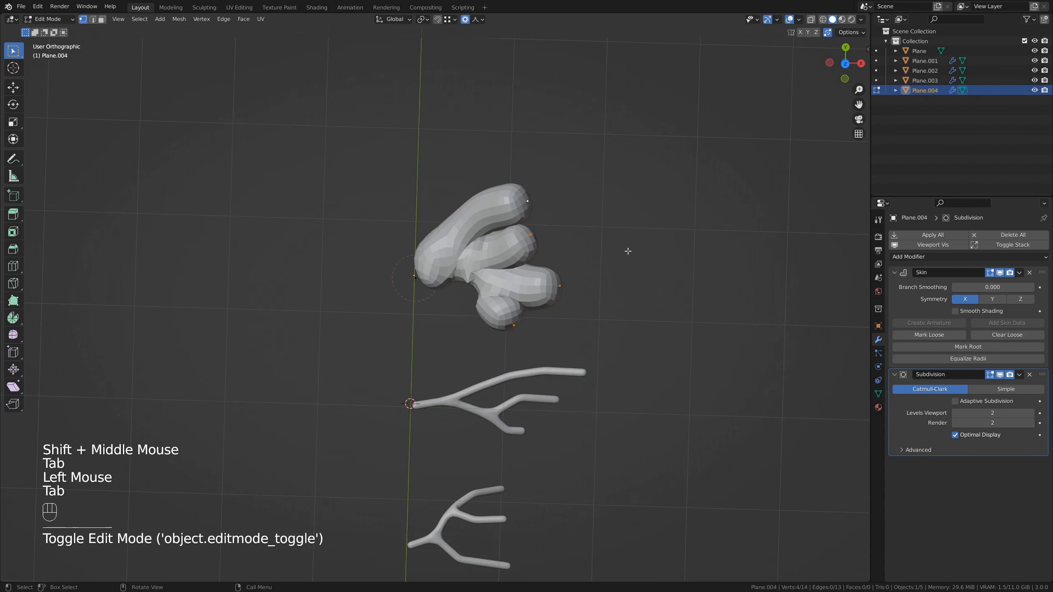
pyautogui.hotkey('ctrl', 'a')
pyautogui.rightClick(695, 256)
pyautogui.press('a')
pyautogui.hotkey('ctrl', 'a')
pyautogui.click(518, 254)
# Enlarge the skin radius at the base vertex of the farthest twig and of the middle twig
pyautogui.moveTo(400, 263); pyautogui.dragTo(436, 301)
pyautogui.hotkey('ctrl', 'a')
pyautogui.click(557, 329)
pyautogui.press('Tab')
pyautogui.click(430, 406)
pyautogui.press('Tab')
pyautogui.moveTo(396, 388); pyautogui.dragTo(440, 427)
pyautogui.hotkey('ctrl', 'a')
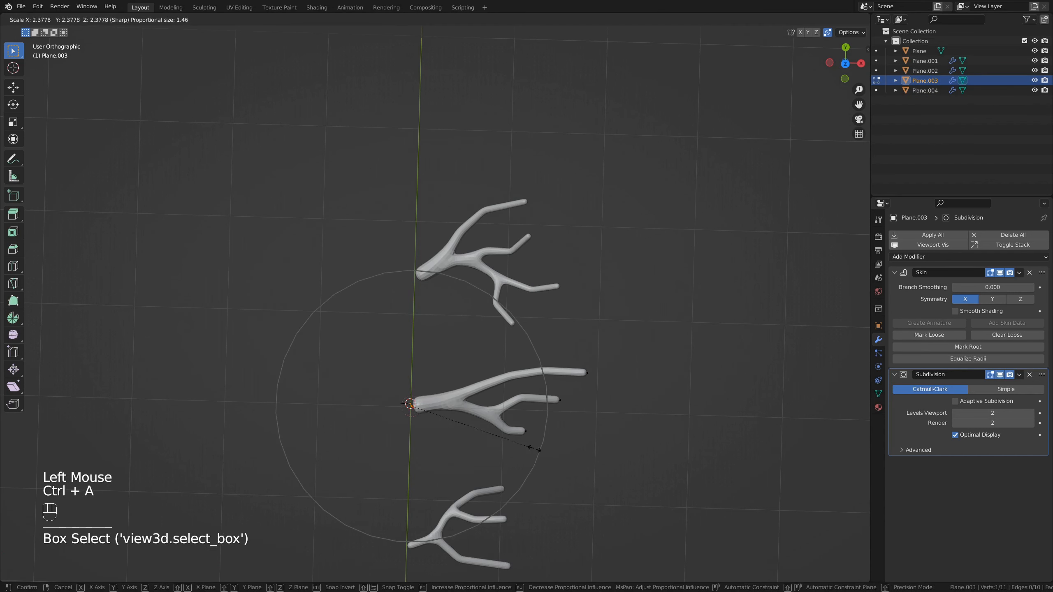
pyautogui.click(534, 449)
# Enlarge the skin radius at the base vertex of the twig nearest the mound
pyautogui.keyDown('shift'); pyautogui.moveTo(535, 449); pyautogui.dragTo(556, 233, button='middle'); pyautogui.keyUp('shift')
pyautogui.press('Tab')
pyautogui.click(438, 328)
pyautogui.press('Tab')
pyautogui.click(428, 326)
pyautogui.hotkey('ctrl', 'a')
pyautogui.moveTo(523, 264); pyautogui.dragTo(533, 285)
pyautogui.keyDown('shift'); pyautogui.moveTo(688, 291); pyautogui.dragTo(659, 383, button='middle'); pyautogui.keyUp('shift')
pyautogui.press('a')
pyautogui.hotkey('ctrl', 'a')
pyautogui.rightClick(638, 396)
# Taper the tips of the nearest and middle twigs by shrinking the skin radius of their end vertices
pyautogui.moveTo(555, 455); pyautogui.dragTo(531, 456)
pyautogui.hotkey('ctrl', 'a')
pyautogui.click(551, 373)
pyautogui.keyDown('shift'); pyautogui.moveTo(604, 273); pyautogui.dragTo(573, 352, button='middle'); pyautogui.keyUp('shift')
pyautogui.press('Tab')
pyautogui.click(527, 326)
pyautogui.press('Tab')
pyautogui.moveTo(536, 313); pyautogui.dragTo(588, 361)
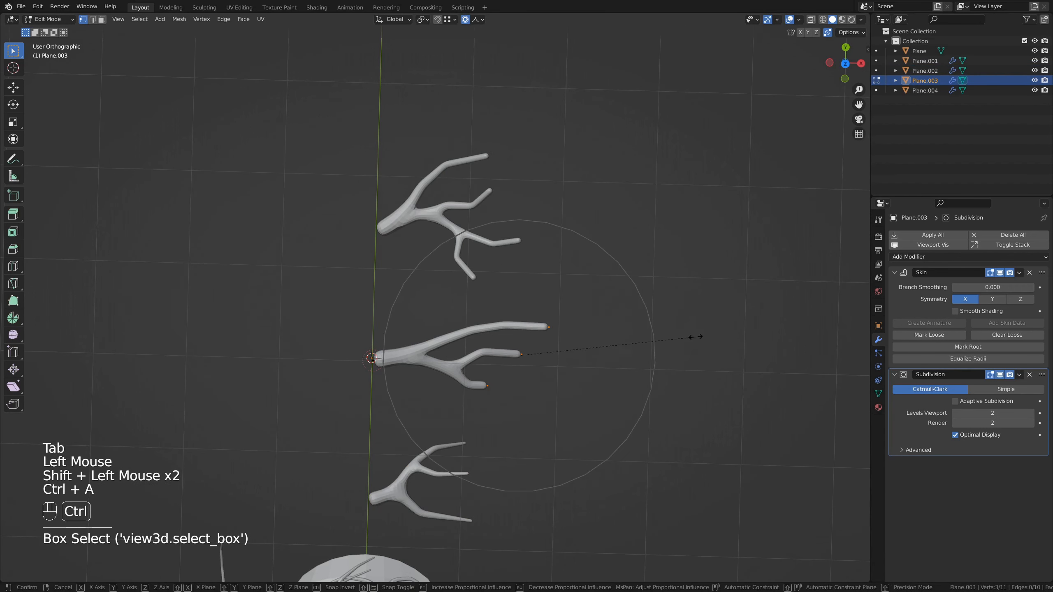
pyautogui.click(593, 343)
# Taper the four tips of the farthest twig by shrinking their skin radius, then leave edit mode and deselect it
pyautogui.keyDown('shift'); pyautogui.moveTo(587, 274); pyautogui.dragTo(604, 383, button='middle'); pyautogui.keyUp('shift')
pyautogui.press('Tab')
pyautogui.click(513, 353)
pyautogui.press('Tab')
pyautogui.moveTo(543, 249); pyautogui.dragTo(494, 311)
pyautogui.keyDown('shift'); pyautogui.moveTo(521, 338); pyautogui.dragTo(559, 372); pyautogui.keyUp('shift')
pyautogui.hotkey('ctrl', 'a')
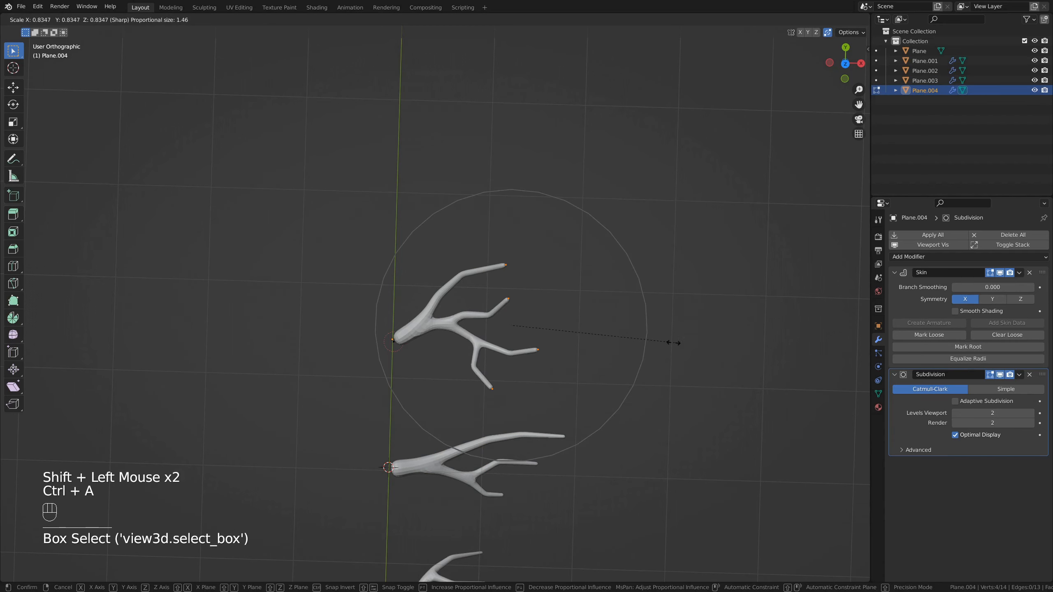
pyautogui.click(624, 341)
pyautogui.scroll(-2, 645, 344)
pyautogui.press('Tab')
pyautogui.click(643, 342)
# Examine the three finished twigs beside the tree from several angles
pyautogui.keyDown('shift'); pyautogui.moveTo(634, 343); pyautogui.dragTo(584, 232, button='middle'); pyautogui.keyUp('shift')
pyautogui.moveTo(576, 341); pyautogui.dragTo(738, 312, button='middle')
pyautogui.scroll(3, 538, 356)
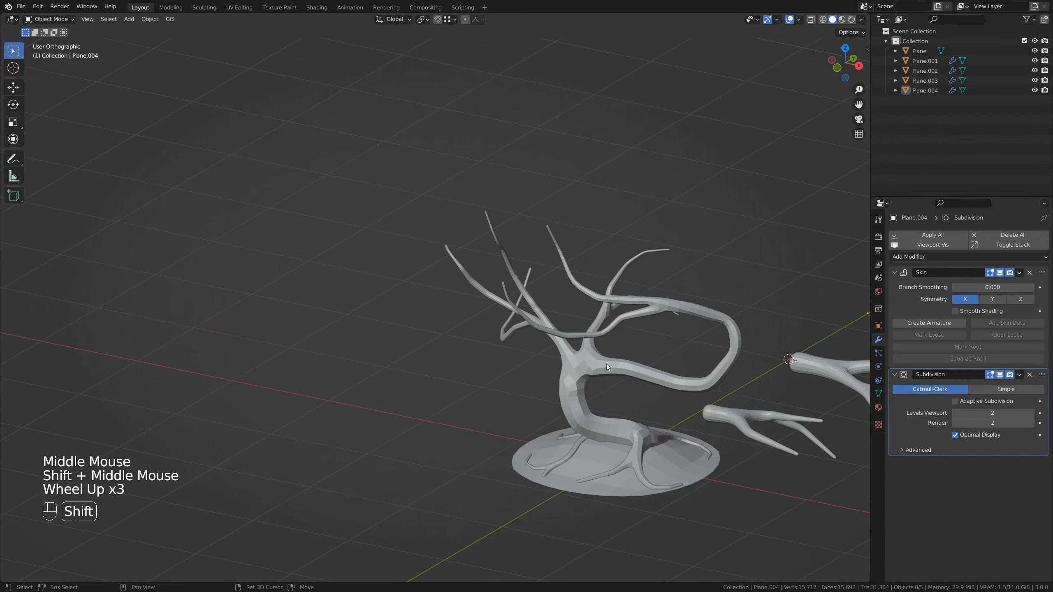
pyautogui.keyDown('shift'); pyautogui.moveTo(679, 398); pyautogui.dragTo(606, 357, button='middle'); pyautogui.keyUp('shift')
pyautogui.moveTo(605, 357); pyautogui.dragTo(508, 390, button='middle')
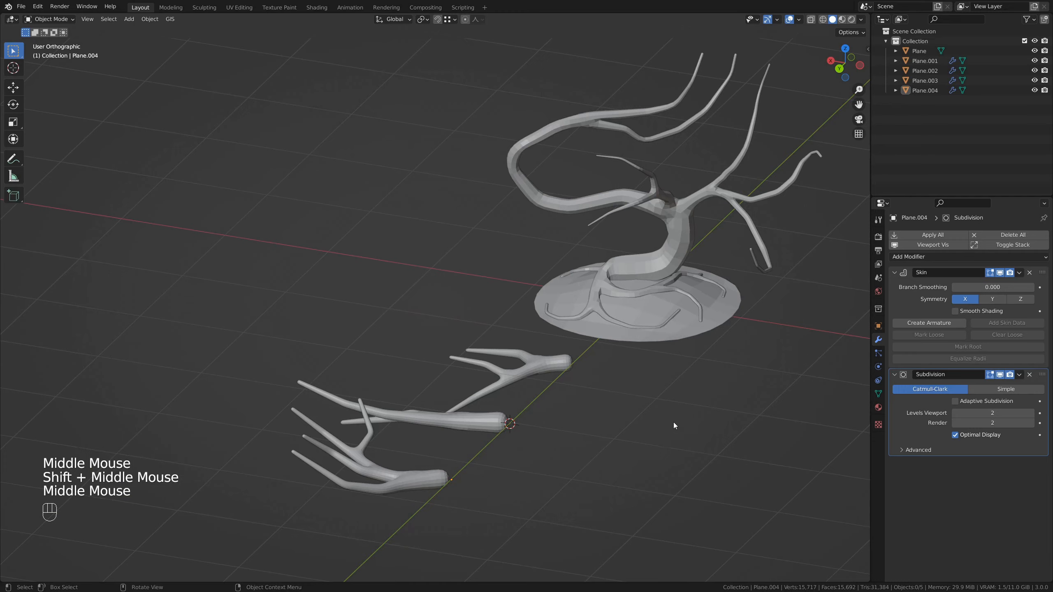
pyautogui.moveTo(673, 425)
pyautogui.keyDown('shift'); pyautogui.mouseDown(button='middle')
pyautogui.moveTo(603, 391)
pyautogui.moveTo(724, 390)
pyautogui.moveTo(679, 405)
pyautogui.mouseUp(button='middle'); pyautogui.keyUp('shift')
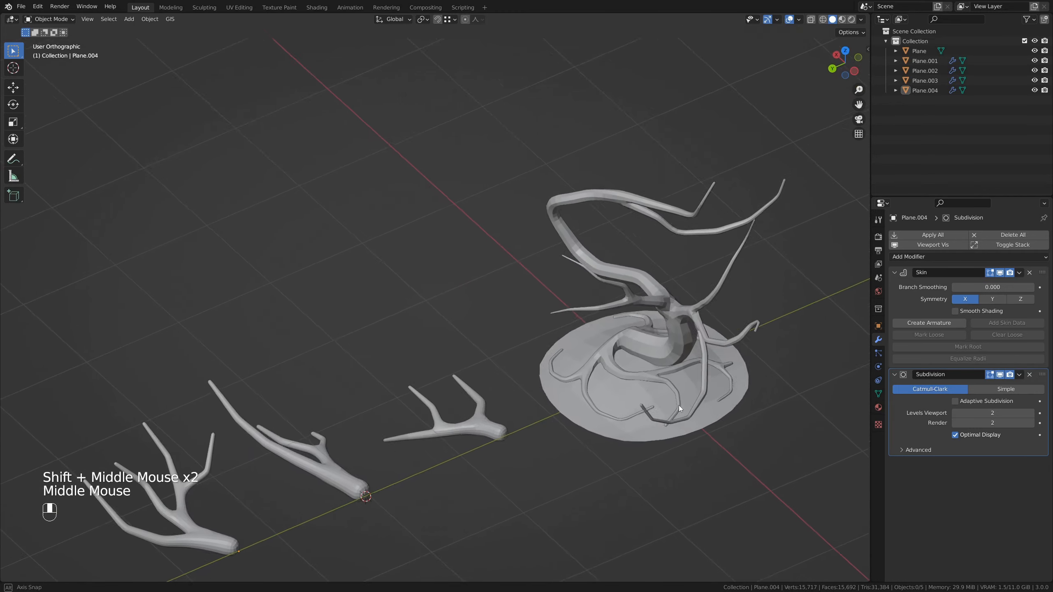
pyautogui.scroll(-3, 548, 405)
pyautogui.keyDown('shift'); pyautogui.moveTo(506, 458); pyautogui.dragTo(558, 385, button='middle'); pyautogui.keyUp('shift')
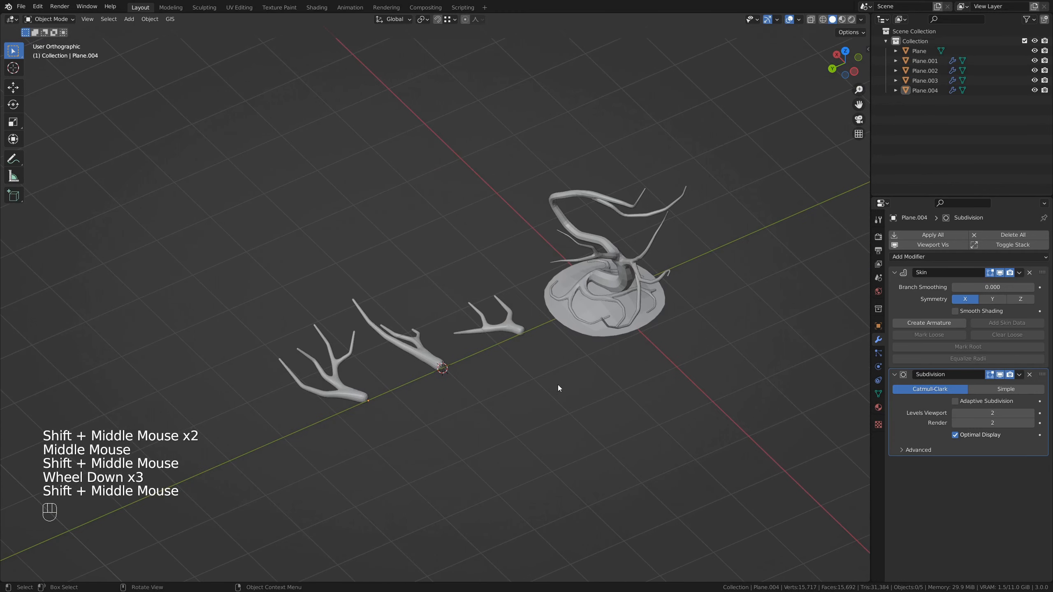
# Create a new collection under the Scene Collection and name it Branches
pyautogui.click(914, 41)
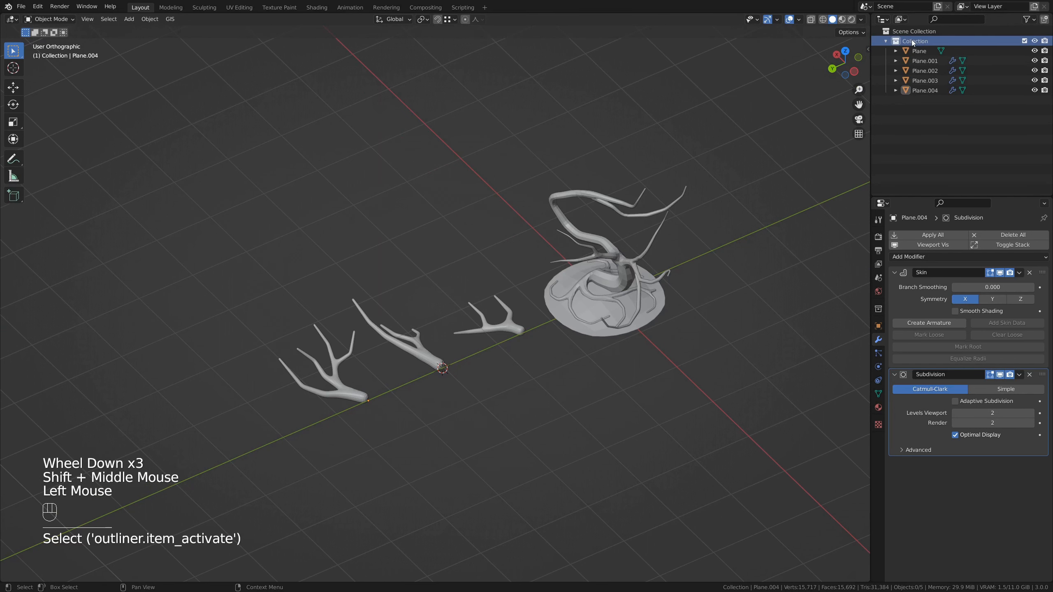
pyautogui.click(912, 32)
pyautogui.rightClick(911, 33)
pyautogui.click(873, 32)
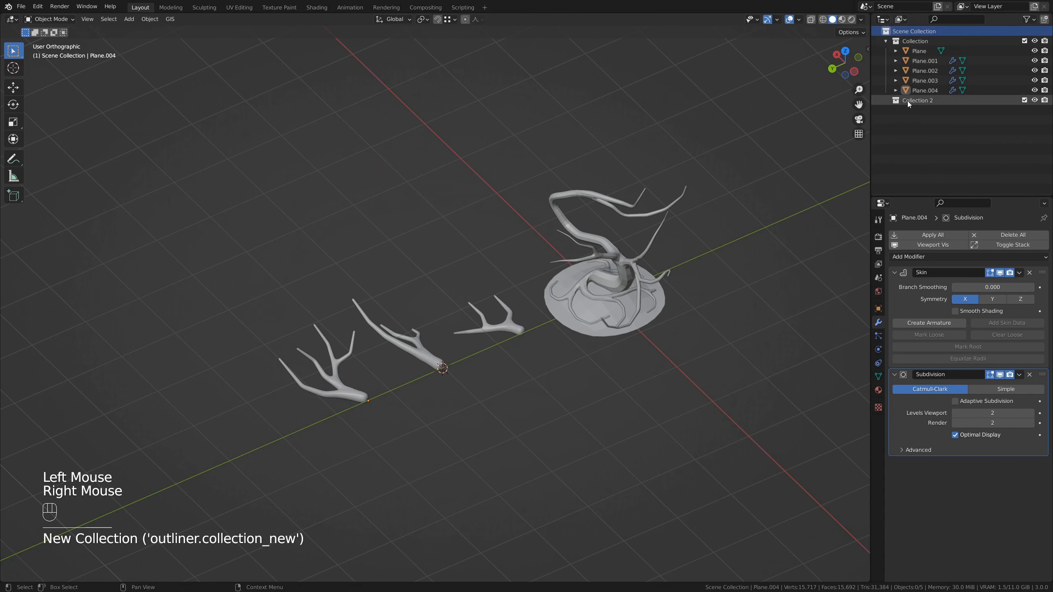
pyautogui.doubleClick(918, 100)
pyautogui.write('Bra')
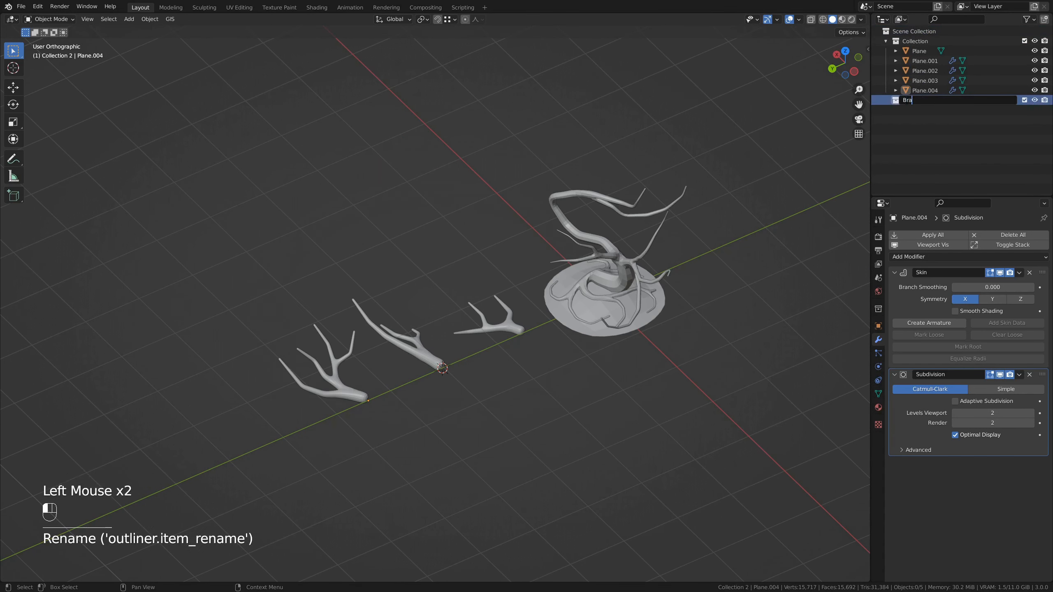
pyautogui.write('nches')
pyautogui.press('Return')
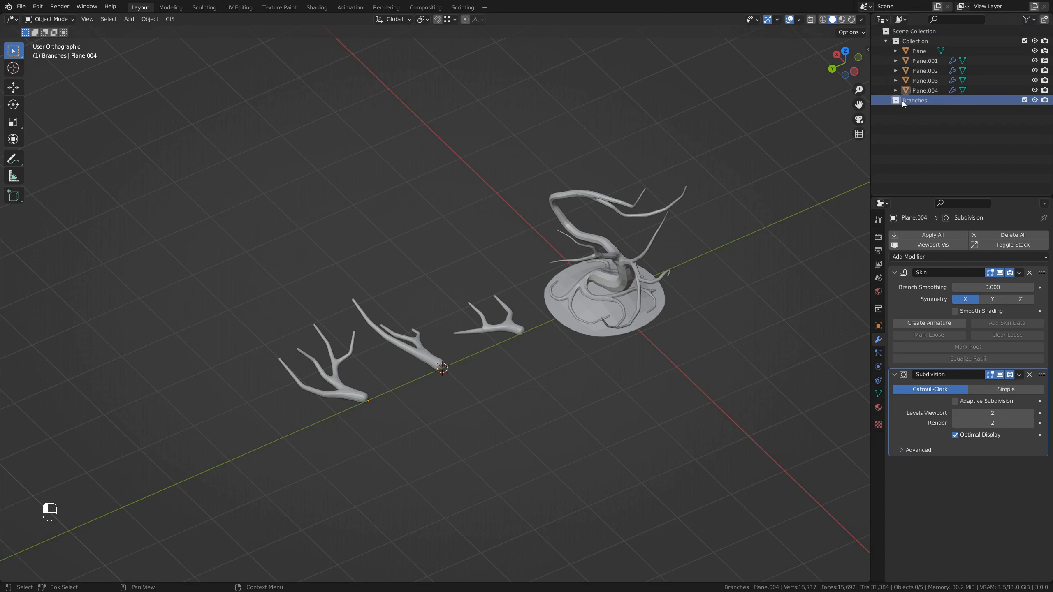
# Select all three twigs and move them into the Branches collection
pyautogui.moveTo(307, 266); pyautogui.dragTo(504, 449)
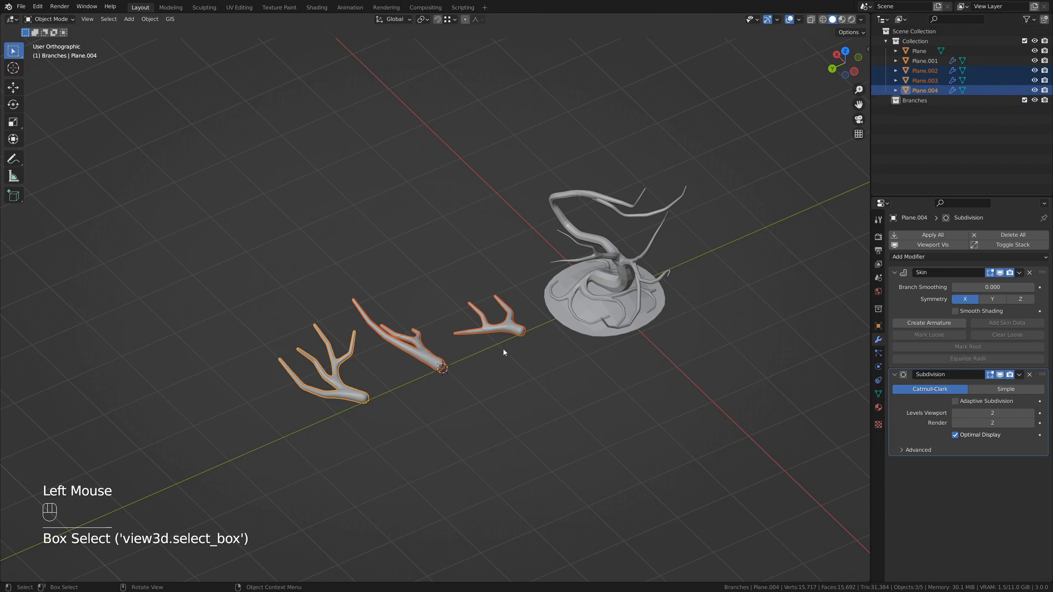
pyautogui.press('m')
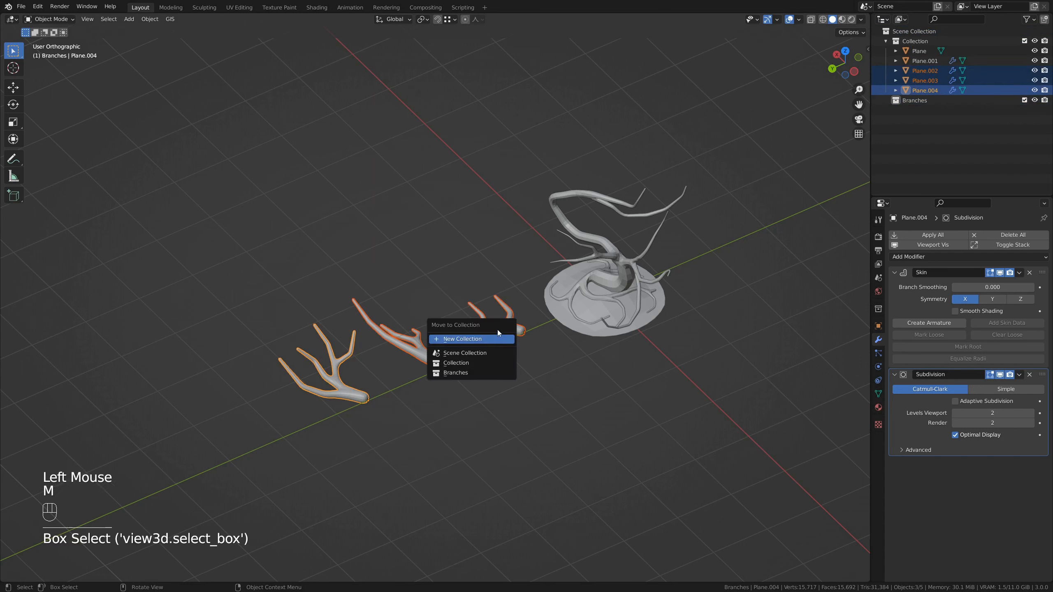
pyautogui.click(470, 373)
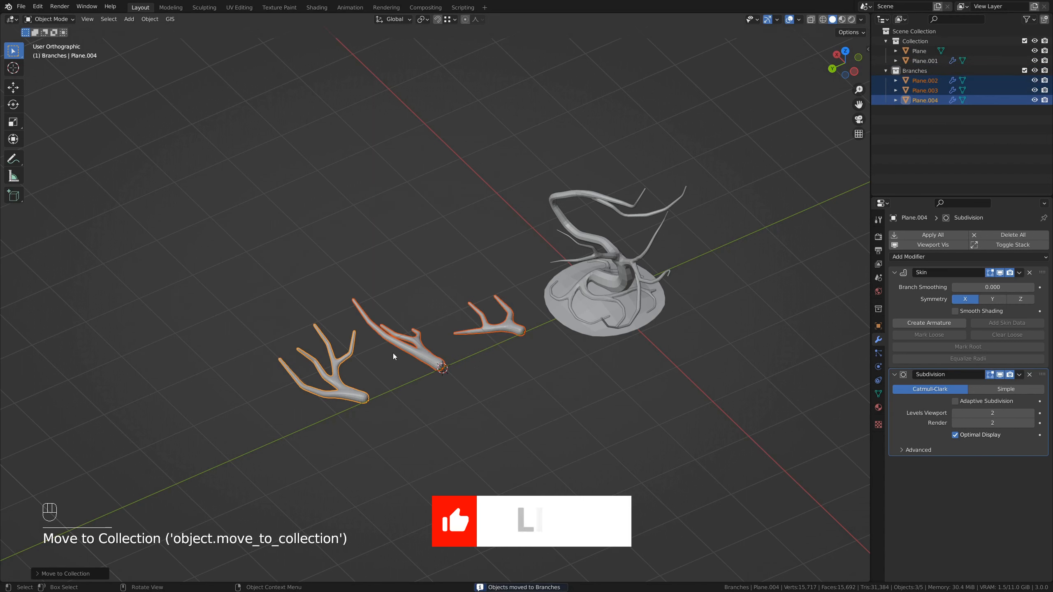
# Rename the farthest twig as Branch1
pyautogui.click(336, 391)
pyautogui.press('F2')
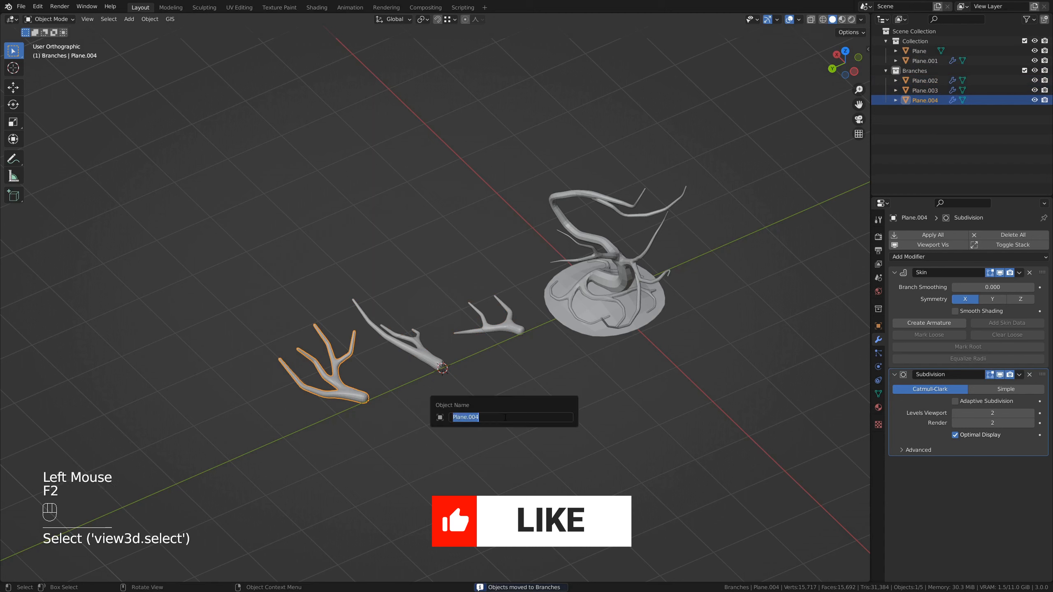
pyautogui.write('Branch1')
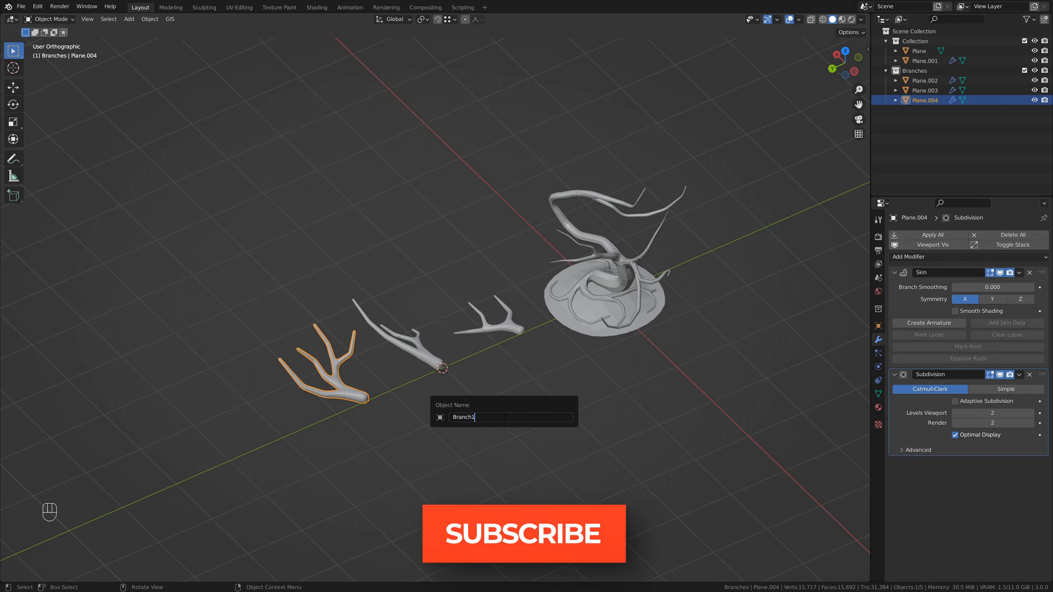
pyautogui.press('Return')
# Reuse the name Branch1 for the other two twigs in the Branches collection
pyautogui.keyDown('ctrl'); pyautogui.click(926, 90); pyautogui.keyUp('ctrl')
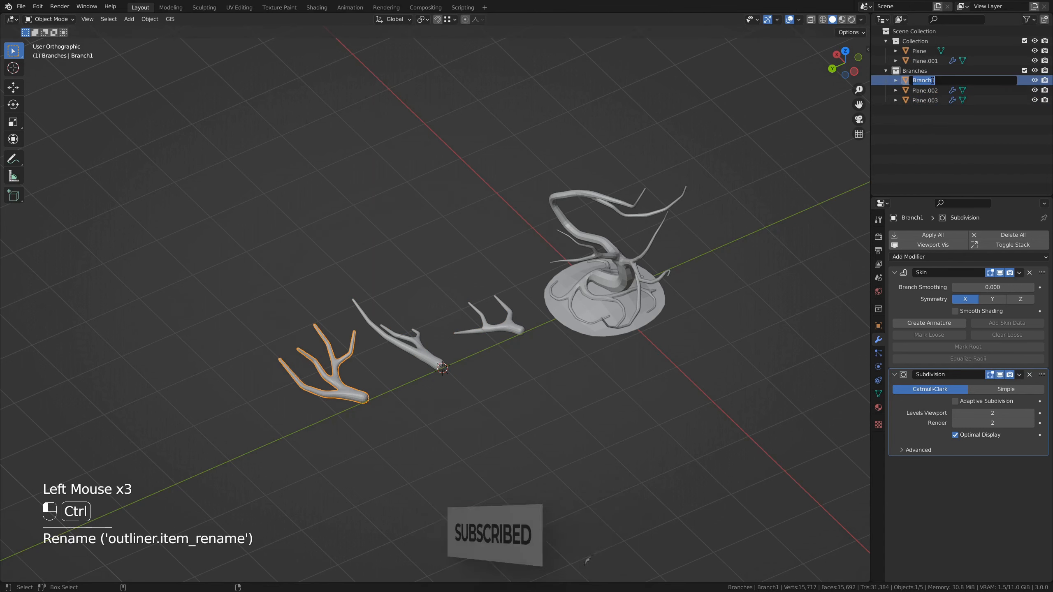
pyautogui.write('Branch1')
pyautogui.doubleClick(946, 101)
pyautogui.write('Branch1')
pyautogui.click(945, 111)
# Rename the twig without a number suffix as Branch1.000 and select the tree object
pyautogui.doubleClick(943, 82)
pyautogui.click(944, 82)
pyautogui.write('.000')
pyautogui.press('Return')
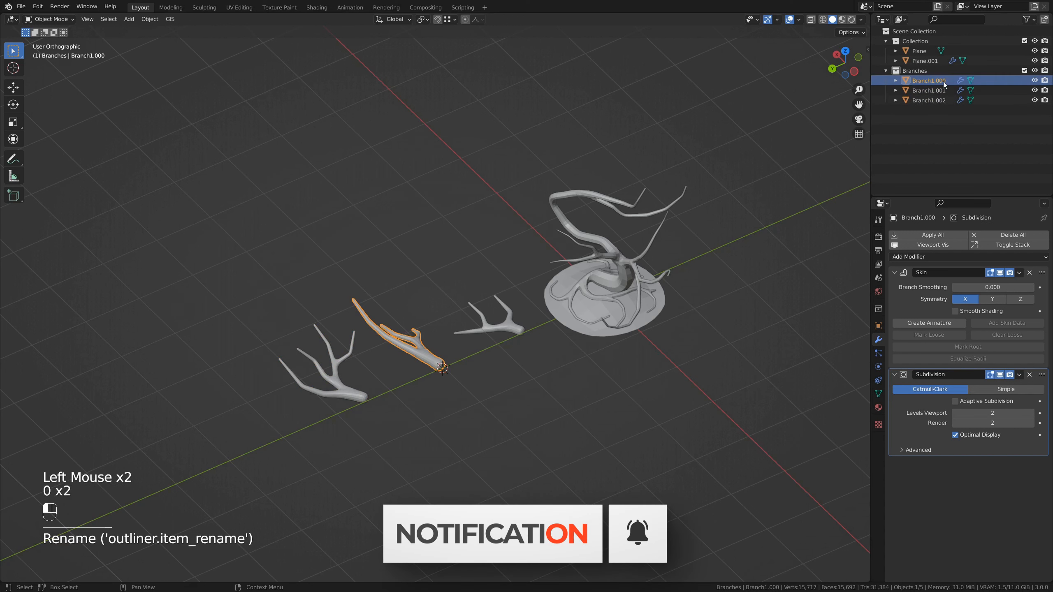
pyautogui.click(622, 253)
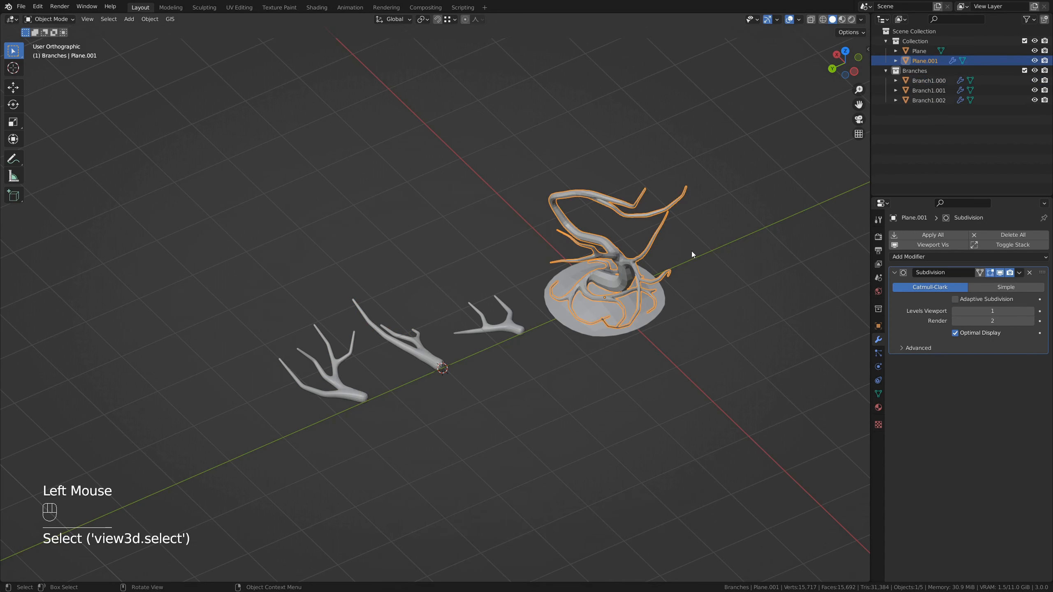
# Rename the tree object as Trunk and the mound as Base
pyautogui.press('F2')
pyautogui.write('Trunk')
pyautogui.press('Return')
pyautogui.click(921, 51)
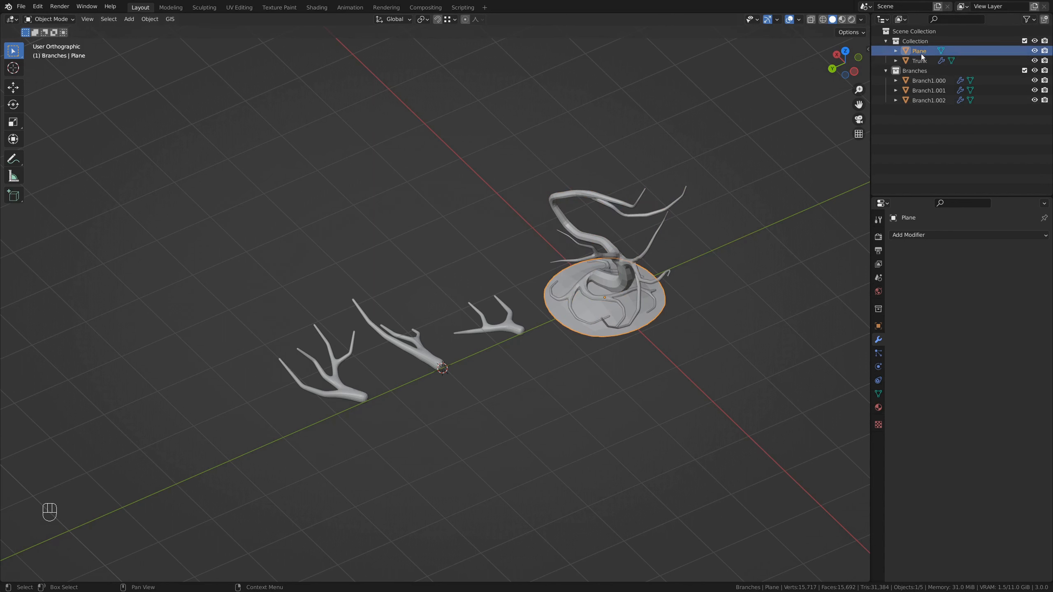
pyautogui.doubleClick(917, 51)
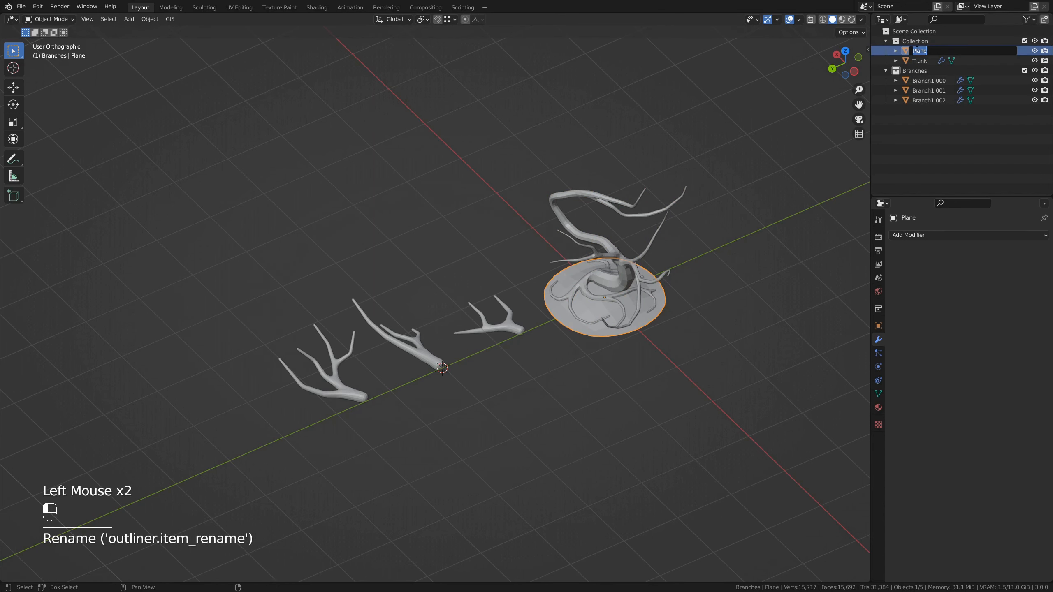
pyautogui.write('Base')
pyautogui.press('Return')
# Rename the collection holding the trunk and base as Primary and exclude the Branches collection from the view layer
pyautogui.doubleClick(915, 41)
pyautogui.write('Primary')
pyautogui.press('Return')
pyautogui.click(1023, 71)
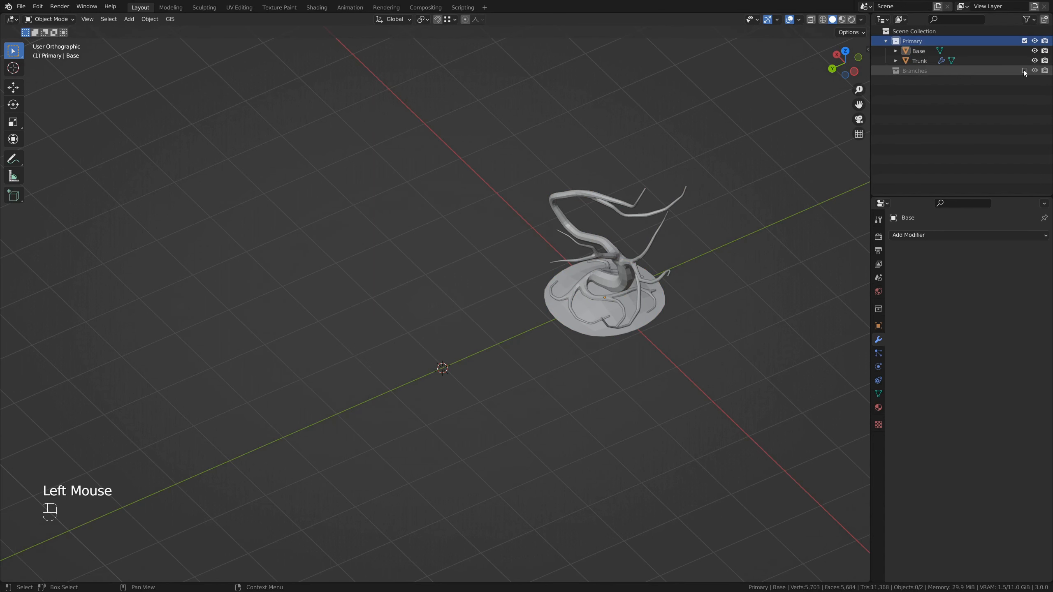
# Reset the 3D cursor to the world origin
pyautogui.keyDown('shift'); pyautogui.moveTo(698, 240); pyautogui.dragTo(519, 337, button='middle'); pyautogui.keyUp('shift')
pyautogui.scroll(3, 489, 447)
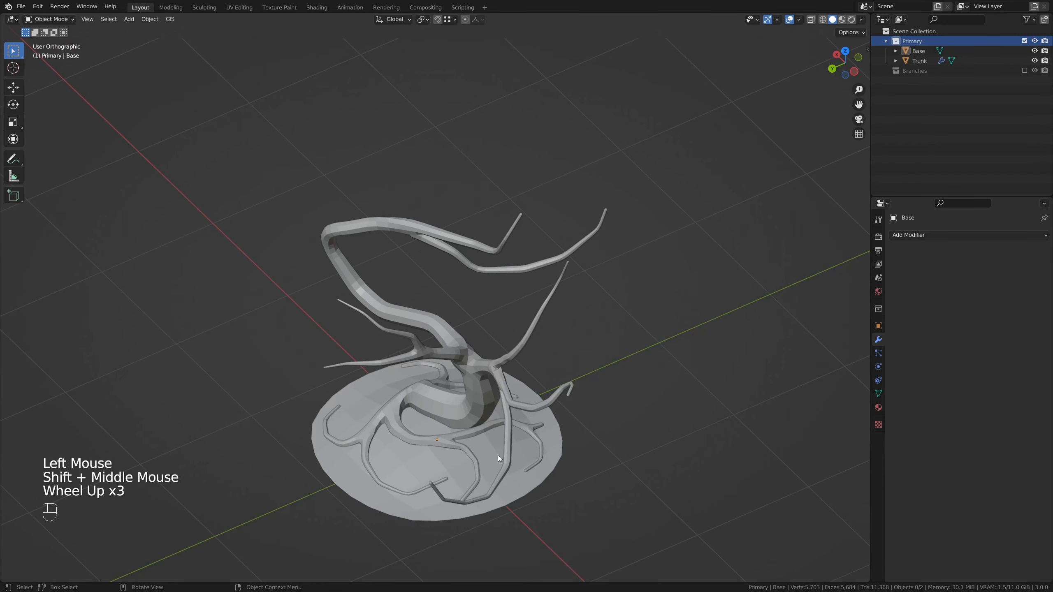
pyautogui.hotkey('shift', 's')
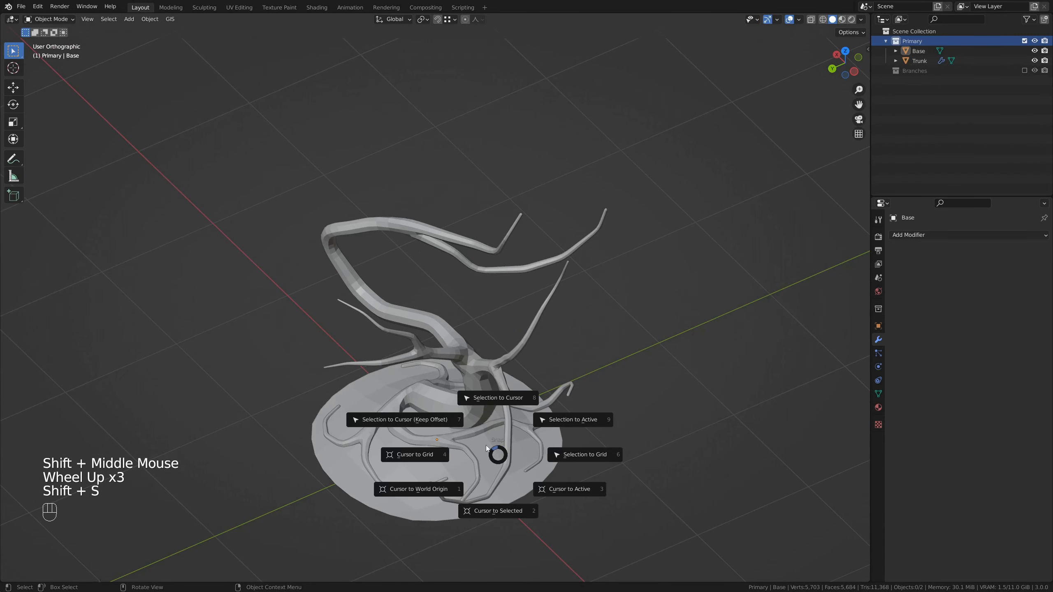
pyautogui.click(431, 490)
# Select the trunk and switch it to Weight Paint mode
pyautogui.keyDown('shift'); pyautogui.moveTo(555, 471); pyautogui.dragTo(550, 350, button='middle'); pyautogui.keyUp('shift')
pyautogui.click(433, 327)
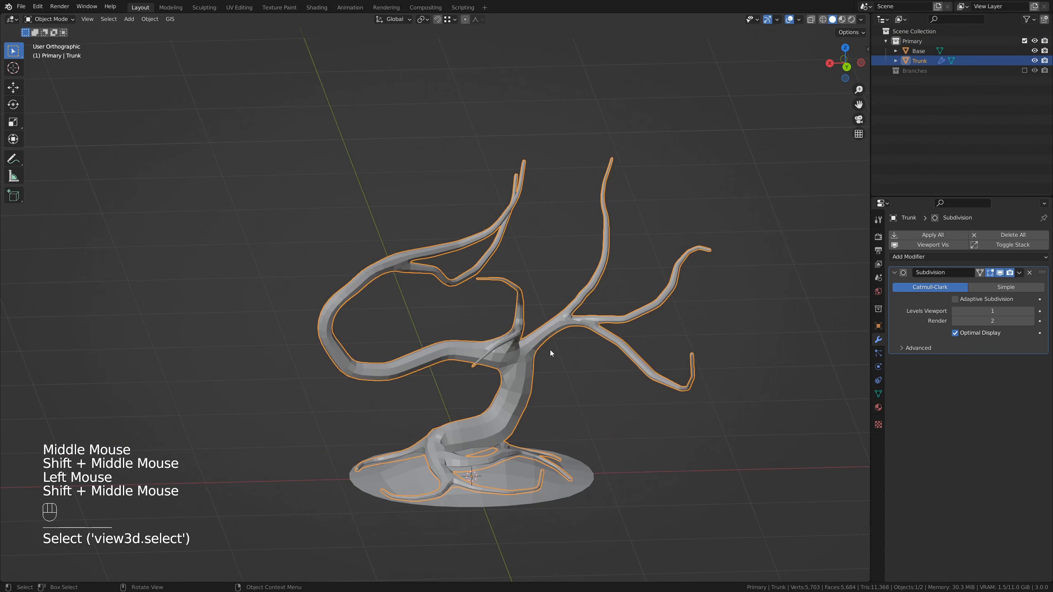
pyautogui.moveTo(567, 151); pyautogui.dragTo(577, 307, button='middle')
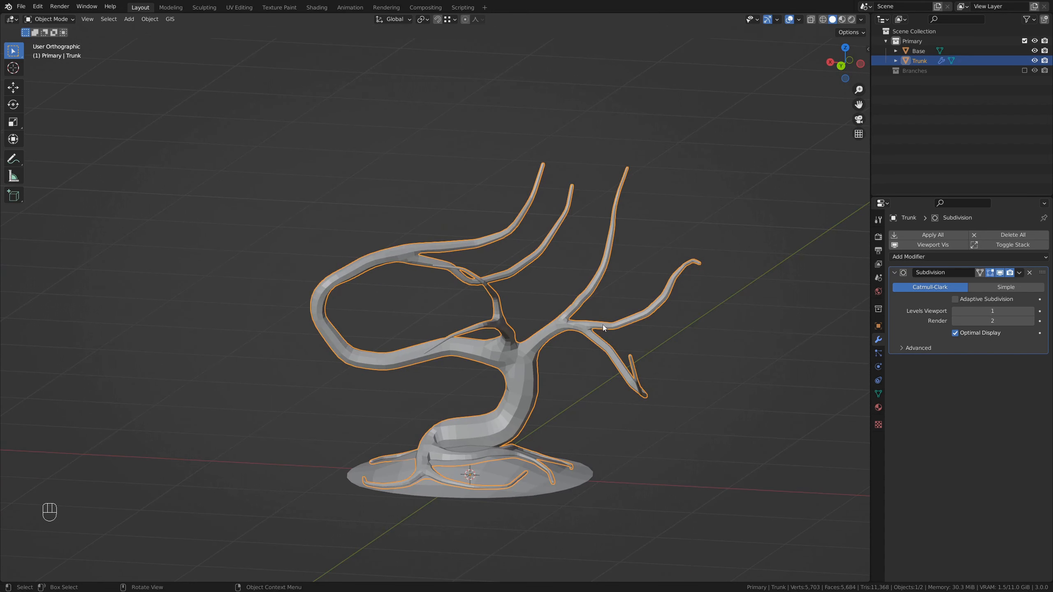
pyautogui.hotkey('ctrl', 'Tab')
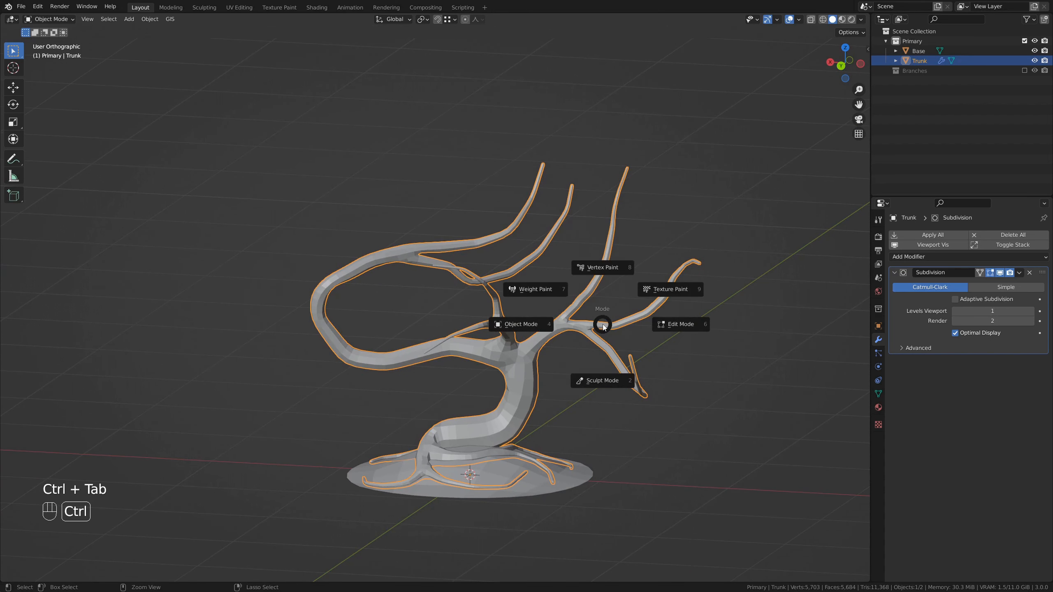
pyautogui.click(531, 290)
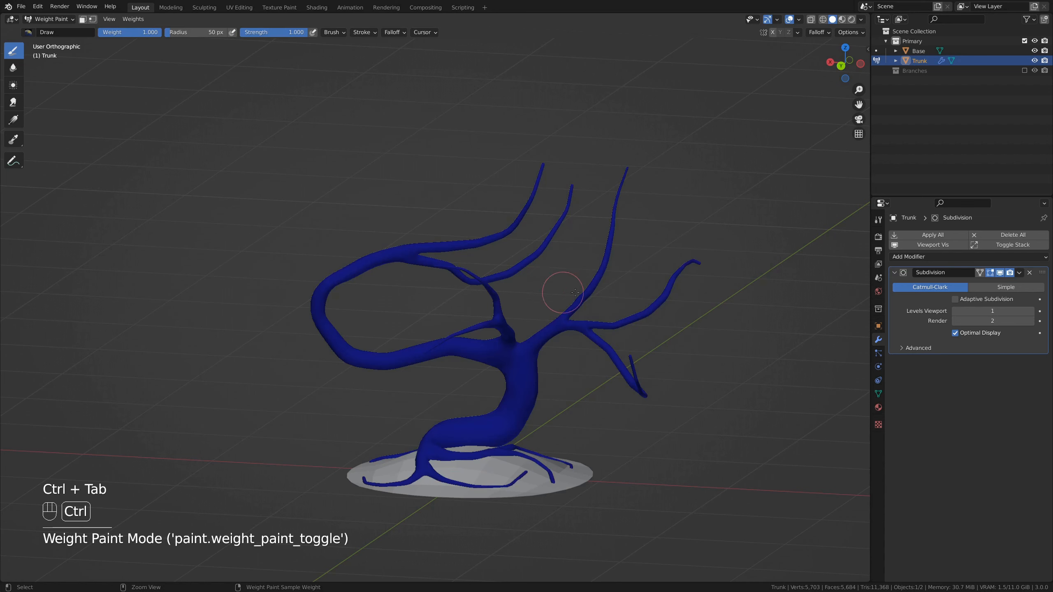
# Paint weight 1.000 onto the outer ends of the long upper branches and the side branches opposite the trunk's loop
pyautogui.moveTo(519, 286)
pyautogui.mouseDown(button='middle')
pyautogui.moveTo(671, 294)
pyautogui.moveTo(569, 245)
pyautogui.moveTo(517, 331)
pyautogui.mouseUp(button='middle')
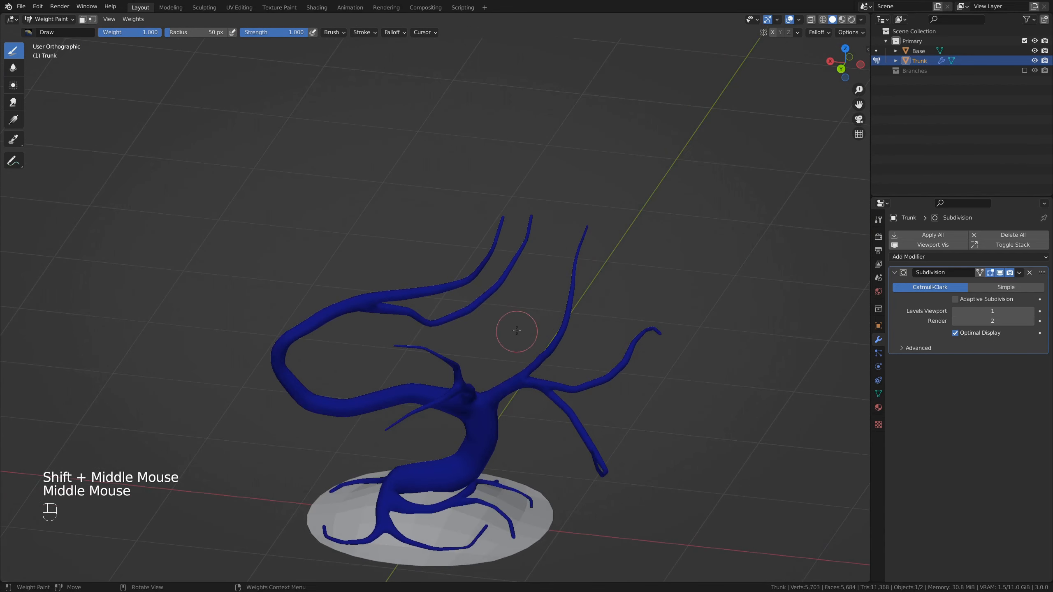
pyautogui.moveTo(614, 233); pyautogui.dragTo(580, 222, button='middle')
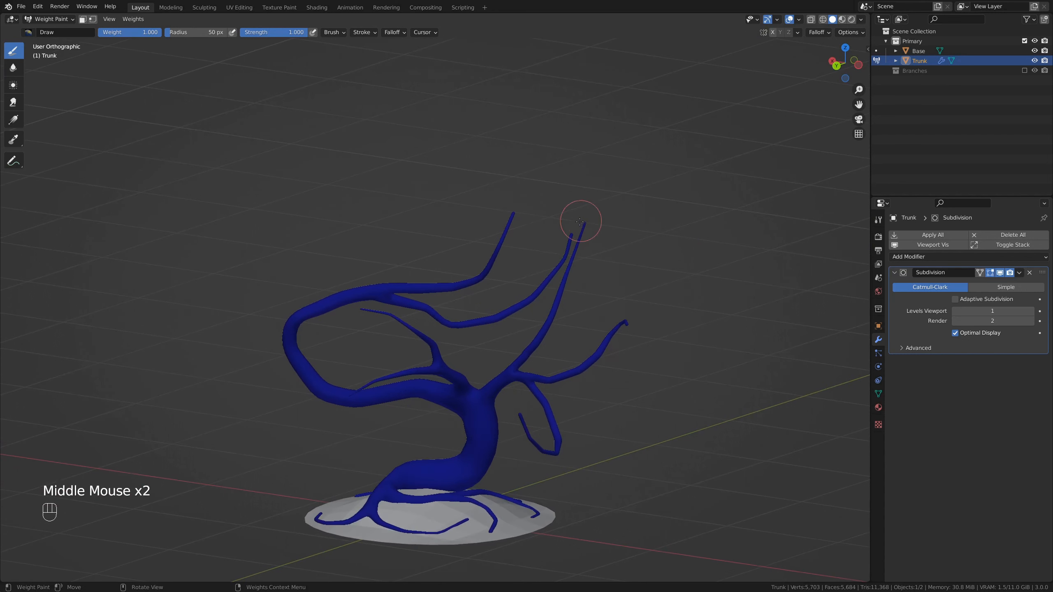
pyautogui.moveTo(516, 209); pyautogui.dragTo(469, 282)
pyautogui.moveTo(581, 253); pyautogui.dragTo(551, 245, button='middle')
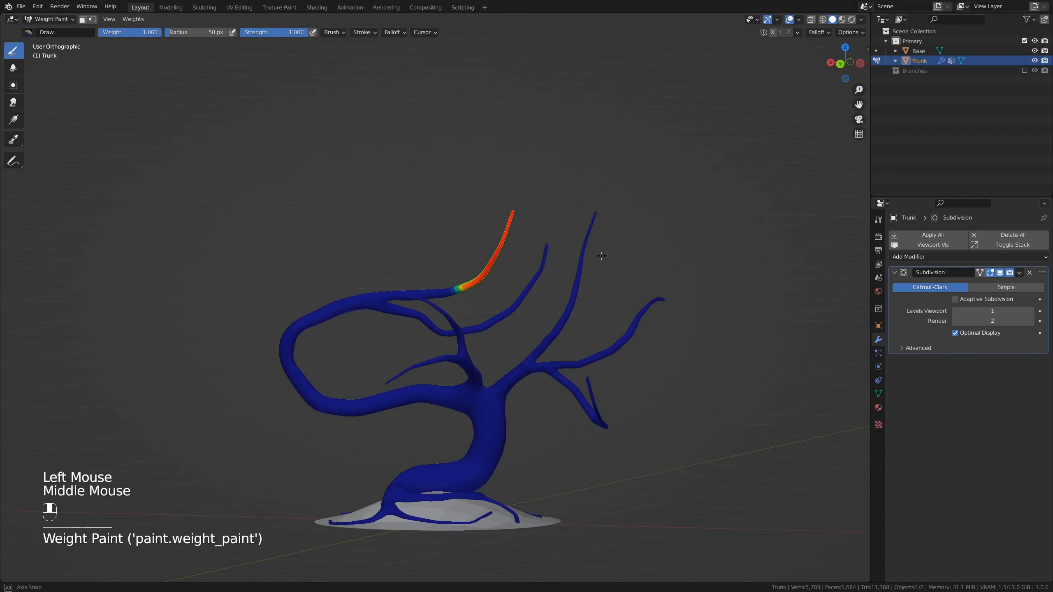
pyautogui.moveTo(546, 246); pyautogui.dragTo(523, 294)
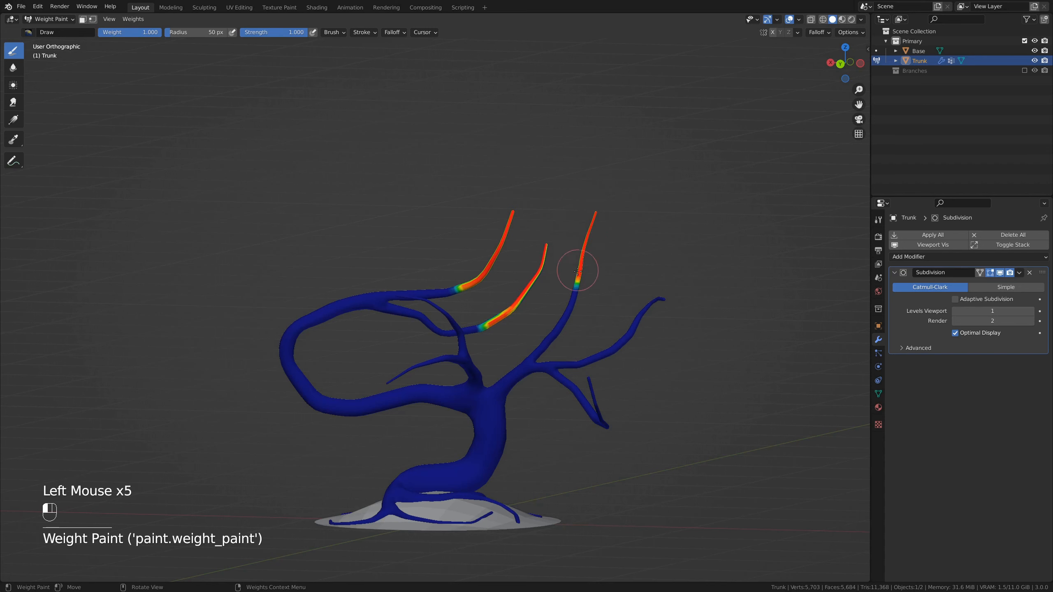
pyautogui.moveTo(580, 358); pyautogui.dragTo(640, 313)
pyautogui.moveTo(640, 313); pyautogui.dragTo(717, 384, button='middle')
pyautogui.moveTo(717, 384); pyautogui.dragTo(677, 416)
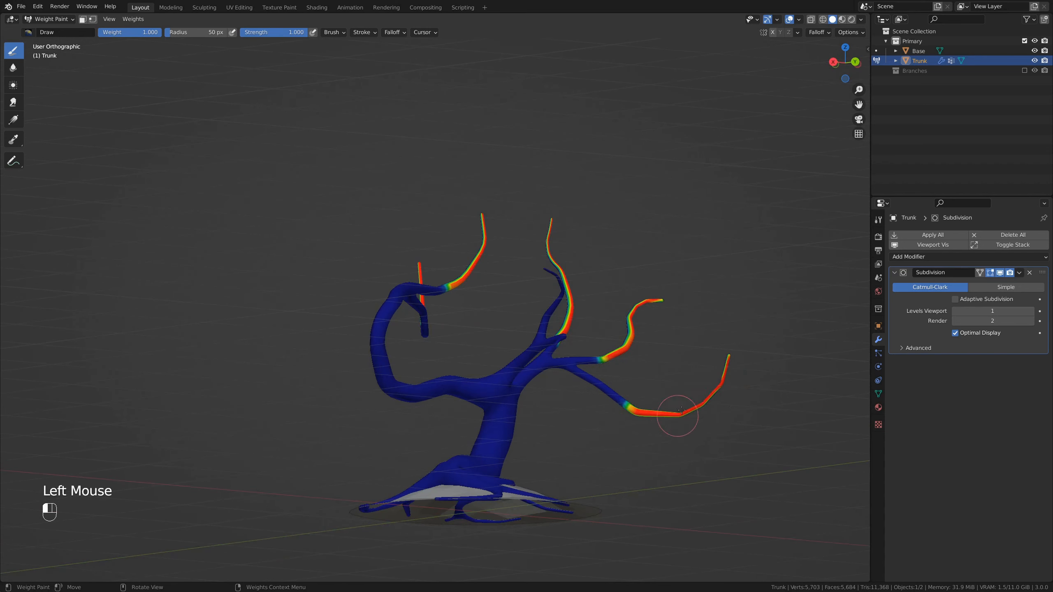
# Paint weight 1.000 onto the two small rear branches and the back of the low side branches
pyautogui.moveTo(677, 417)
pyautogui.mouseDown(button='middle')
pyautogui.moveTo(601, 279)
pyautogui.moveTo(510, 257)
pyautogui.mouseUp(button='middle')
pyautogui.moveTo(510, 257); pyautogui.dragTo(463, 193)
pyautogui.moveTo(492, 278); pyautogui.dragTo(449, 276)
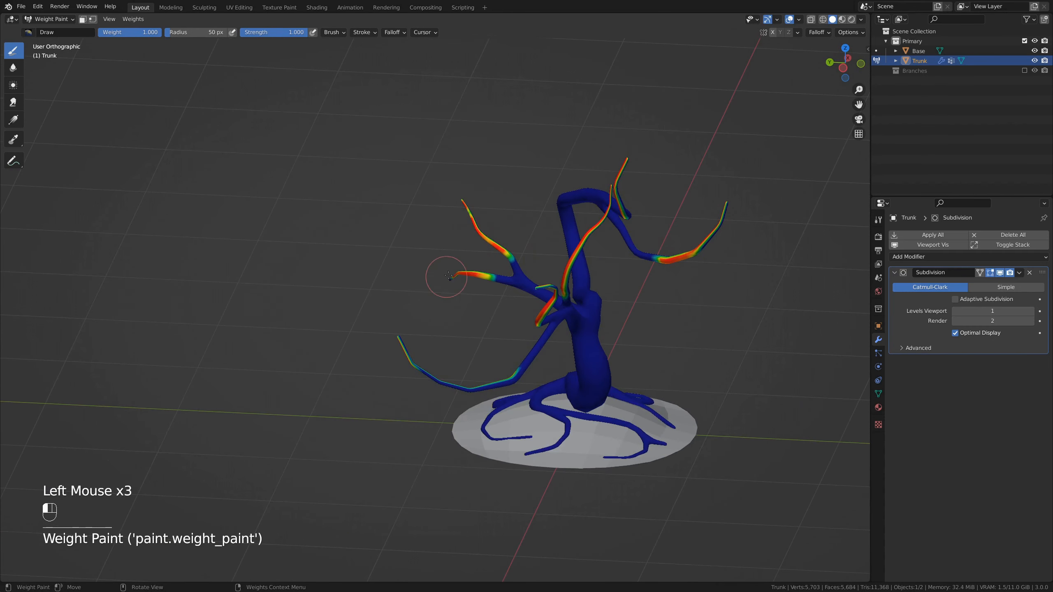
pyautogui.moveTo(455, 386); pyautogui.dragTo(400, 329)
pyautogui.moveTo(400, 330); pyautogui.dragTo(400, 306, button='middle')
pyautogui.moveTo(400, 306); pyautogui.dragTo(454, 411)
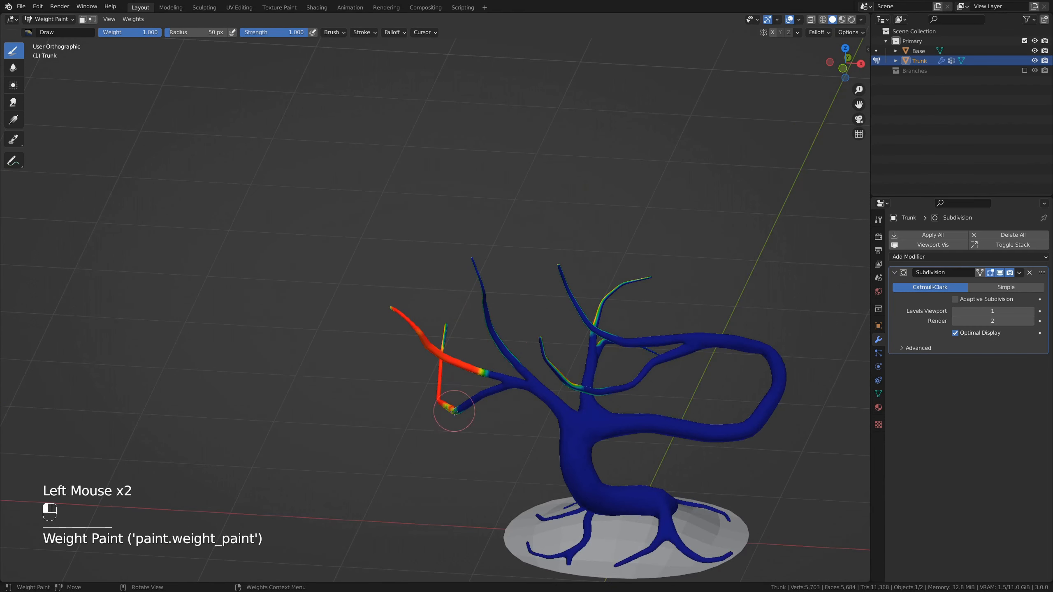
# Cover the unpainted reverse sides of the remaining branch ends with weight 1.000, working around the tree
pyautogui.moveTo(498, 333); pyautogui.dragTo(475, 270)
pyautogui.moveTo(475, 271); pyautogui.dragTo(580, 274, button='middle')
pyautogui.moveTo(581, 274)
pyautogui.mouseDown()
pyautogui.moveTo(605, 341)
pyautogui.moveTo(587, 307)
pyautogui.moveTo(635, 337)
pyautogui.mouseUp()
pyautogui.moveTo(634, 336); pyautogui.dragTo(578, 353, button='middle')
pyautogui.moveTo(578, 353); pyautogui.dragTo(598, 396)
pyautogui.moveTo(598, 396)
pyautogui.mouseDown(button='middle')
pyautogui.moveTo(772, 336)
pyautogui.moveTo(748, 327)
pyautogui.mouseUp(button='middle')
pyautogui.moveTo(744, 325); pyautogui.dragTo(787, 294)
pyautogui.moveTo(787, 294); pyautogui.dragTo(776, 324, button='middle')
pyautogui.moveTo(775, 323); pyautogui.dragTo(782, 346)
pyautogui.moveTo(782, 346)
pyautogui.mouseDown(button='middle')
pyautogui.moveTo(790, 383)
pyautogui.moveTo(647, 332)
pyautogui.mouseUp(button='middle')
pyautogui.moveTo(647, 332); pyautogui.dragTo(597, 282, button='middle')
pyautogui.moveTo(597, 282); pyautogui.dragTo(565, 242, button='middle')
pyautogui.moveTo(476, 224); pyautogui.dragTo(461, 229)
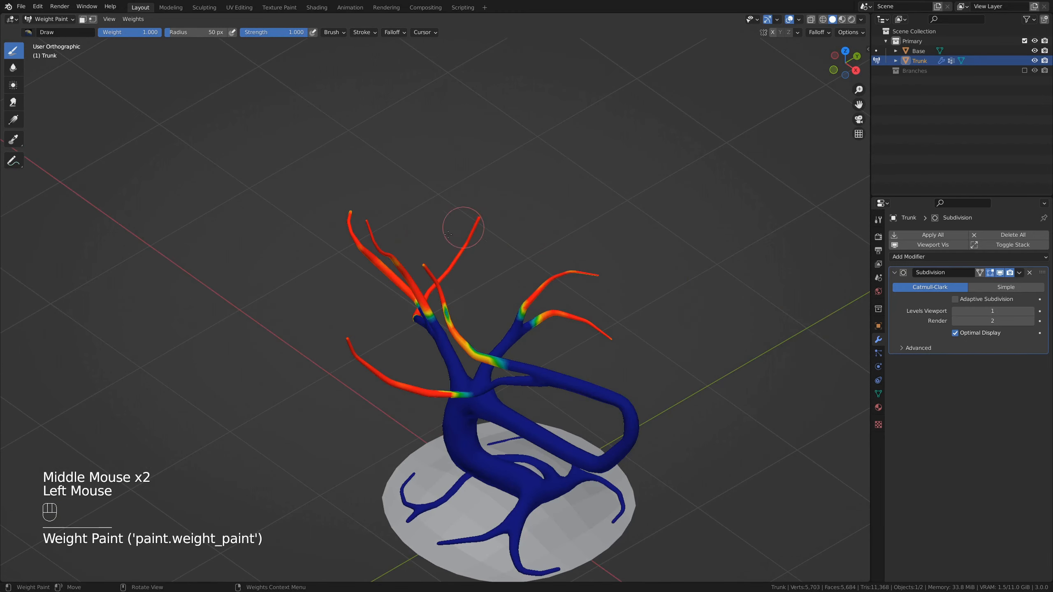
# Touch up a remaining branch tip with weight 1.000 and check the painted weights from all sides
pyautogui.moveTo(461, 228); pyautogui.dragTo(506, 265, button='middle')
pyautogui.moveTo(506, 265); pyautogui.dragTo(549, 293, button='middle')
pyautogui.moveTo(349, 117); pyautogui.dragTo(366, 139)
pyautogui.moveTo(366, 139)
pyautogui.mouseDown(button='middle')
pyautogui.moveTo(394, 187)
pyautogui.moveTo(415, 265)
pyautogui.mouseUp(button='middle')
pyautogui.moveTo(415, 266)
pyautogui.mouseDown(button='middle')
pyautogui.moveTo(497, 257)
pyautogui.moveTo(573, 307)
pyautogui.mouseUp(button='middle')
pyautogui.moveTo(573, 307)
pyautogui.keyDown('shift'); pyautogui.mouseDown(button='middle')
pyautogui.moveTo(588, 397)
pyautogui.moveTo(595, 385)
pyautogui.mouseUp(button='middle'); pyautogui.keyUp('shift')
pyautogui.scroll(-2, 587, 396)
pyautogui.moveTo(595, 384); pyautogui.dragTo(603, 372, button='middle')
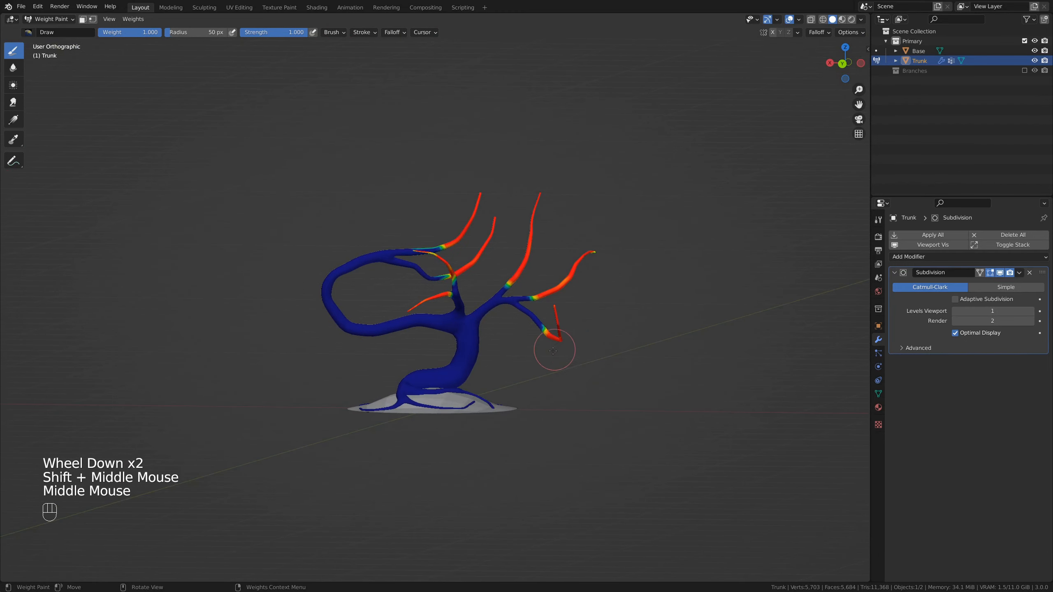
pyautogui.keyDown('shift'); pyautogui.moveTo(555, 348); pyautogui.dragTo(572, 409, button='middle'); pyautogui.keyUp('shift')
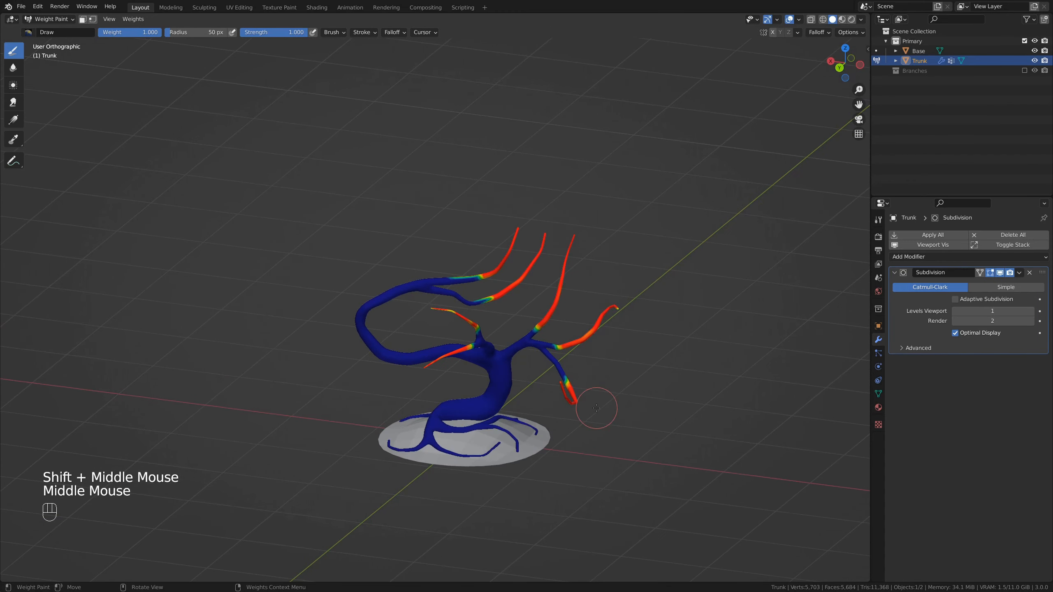
# Return the trunk to Object Mode and rename its painted vertex group as Branch distribution
pyautogui.hotkey('ctrl', 'Tab')
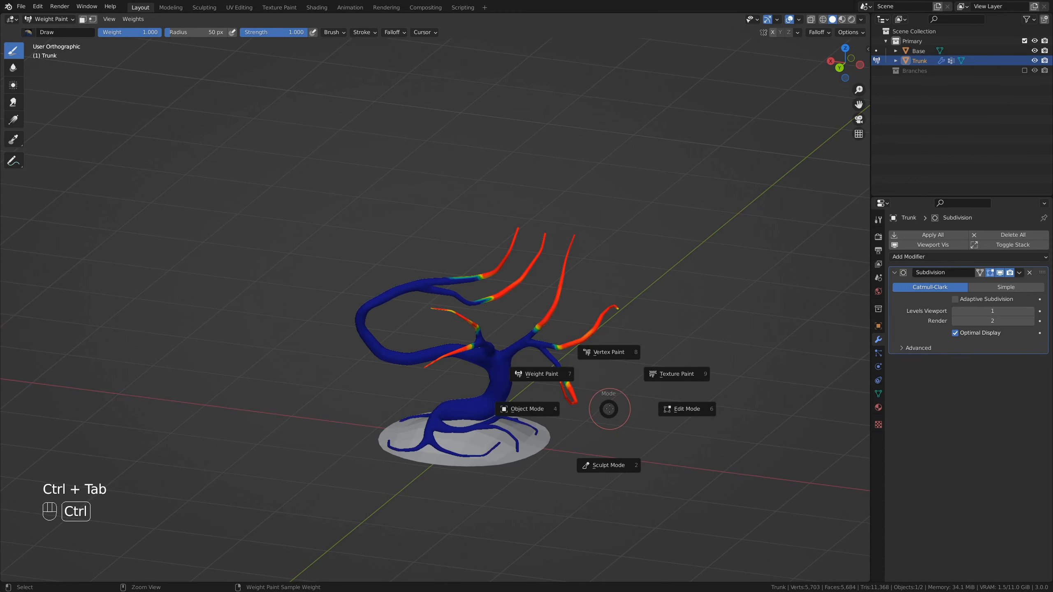
pyautogui.click(533, 409)
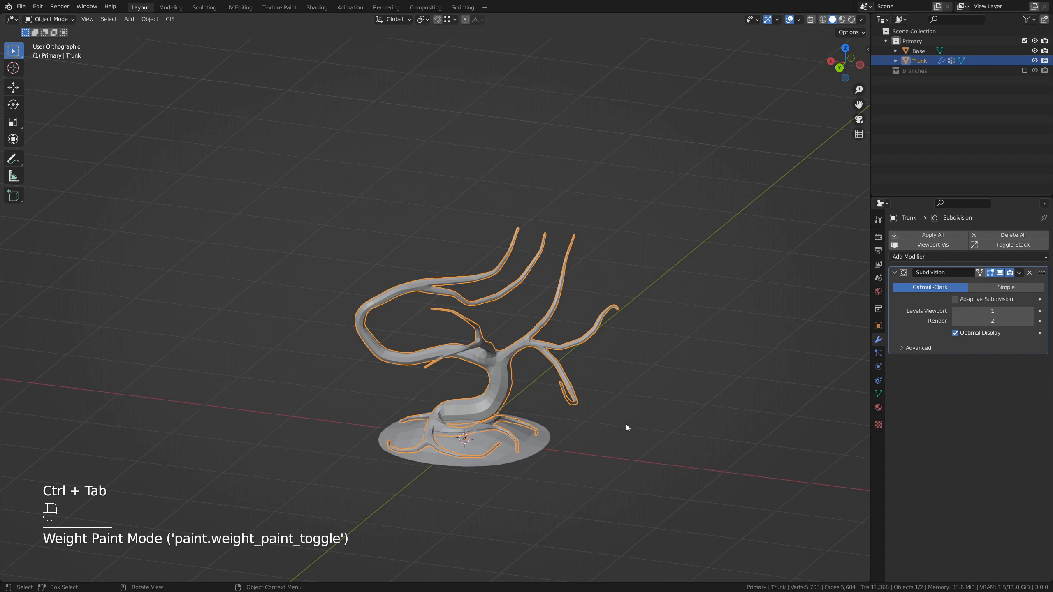
pyautogui.click(879, 393)
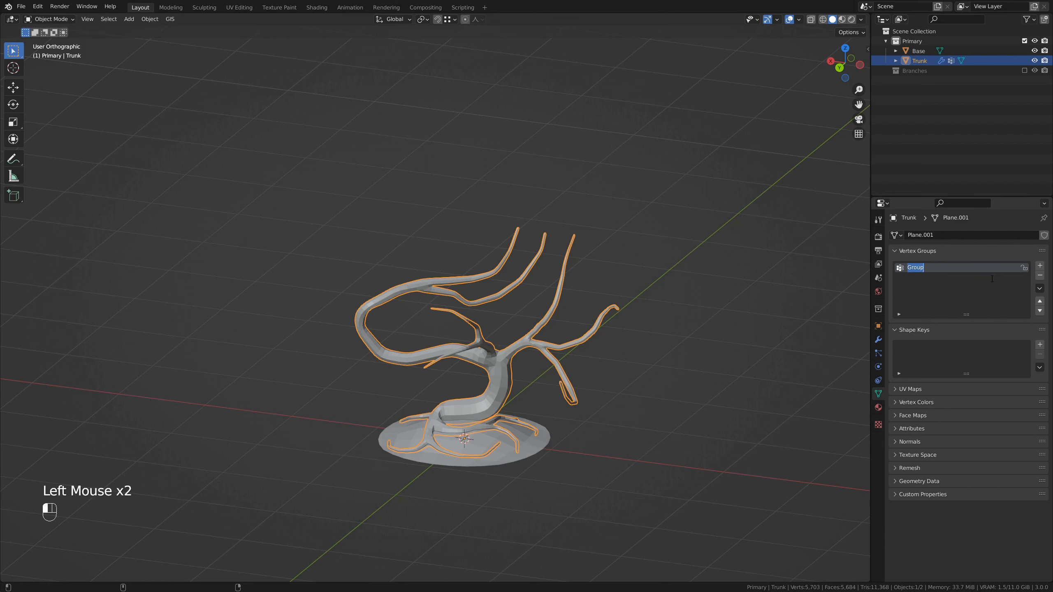
pyautogui.write('Branch distribution')
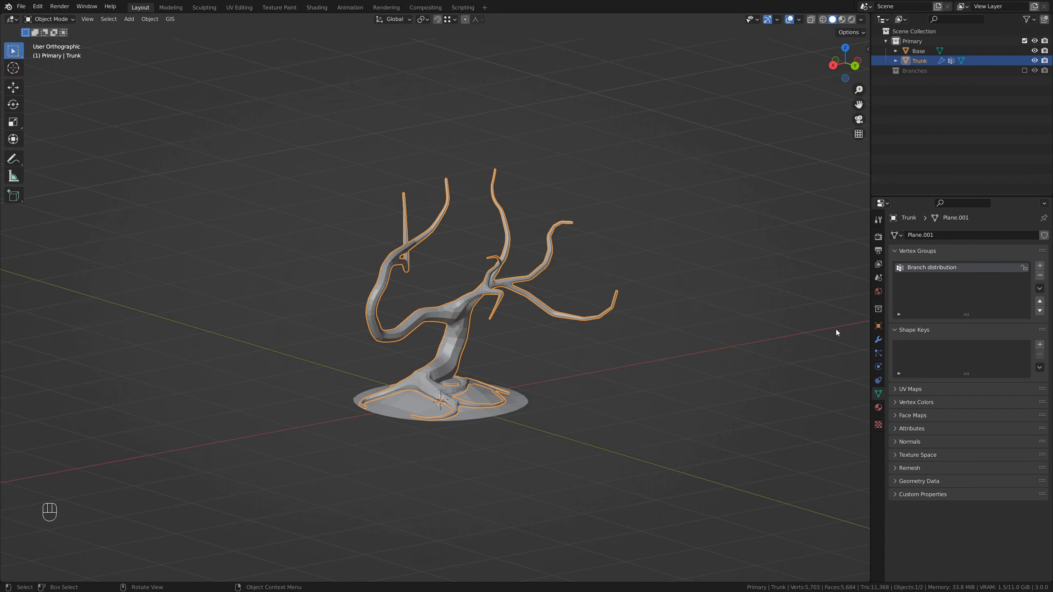
# Add a Hair particle system to the trunk and enable its Advanced settings
pyautogui.click(878, 355)
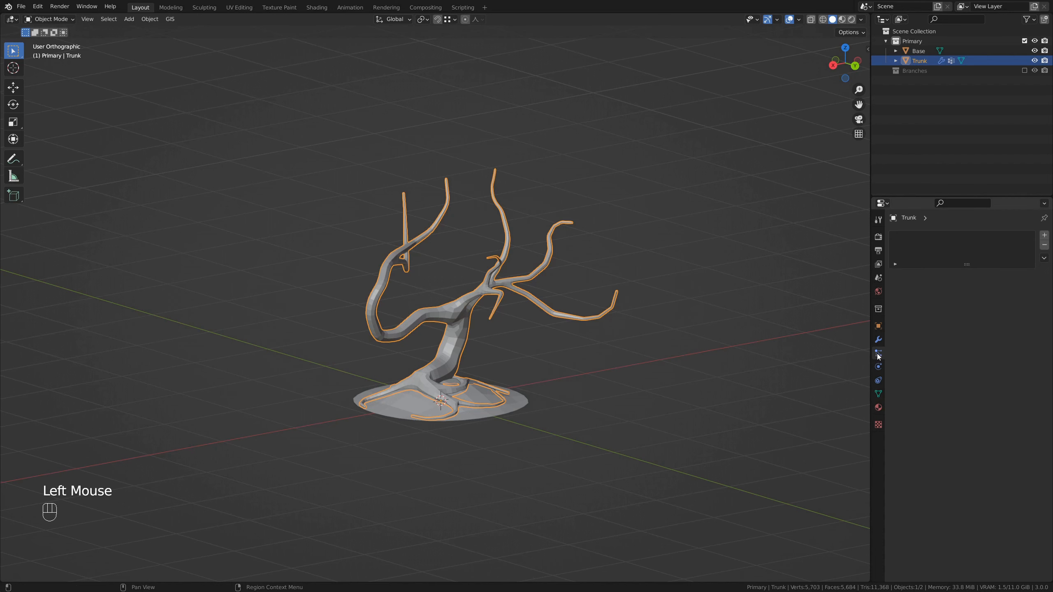
pyautogui.click(1044, 236)
pyautogui.click(997, 288)
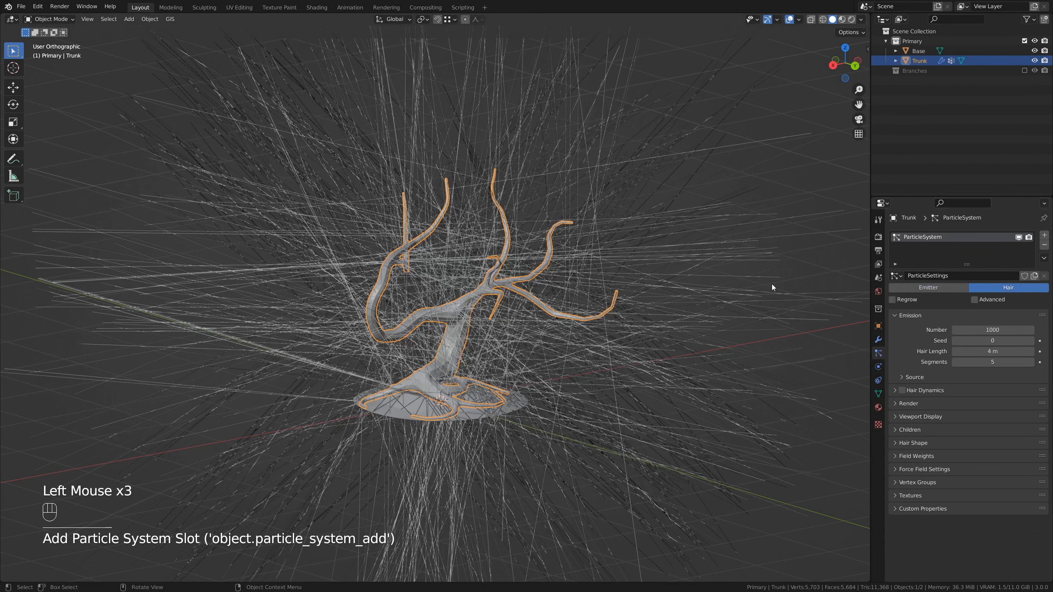
pyautogui.keyDown('shift'); pyautogui.moveTo(772, 284); pyautogui.dragTo(705, 311, button='middle'); pyautogui.keyUp('shift')
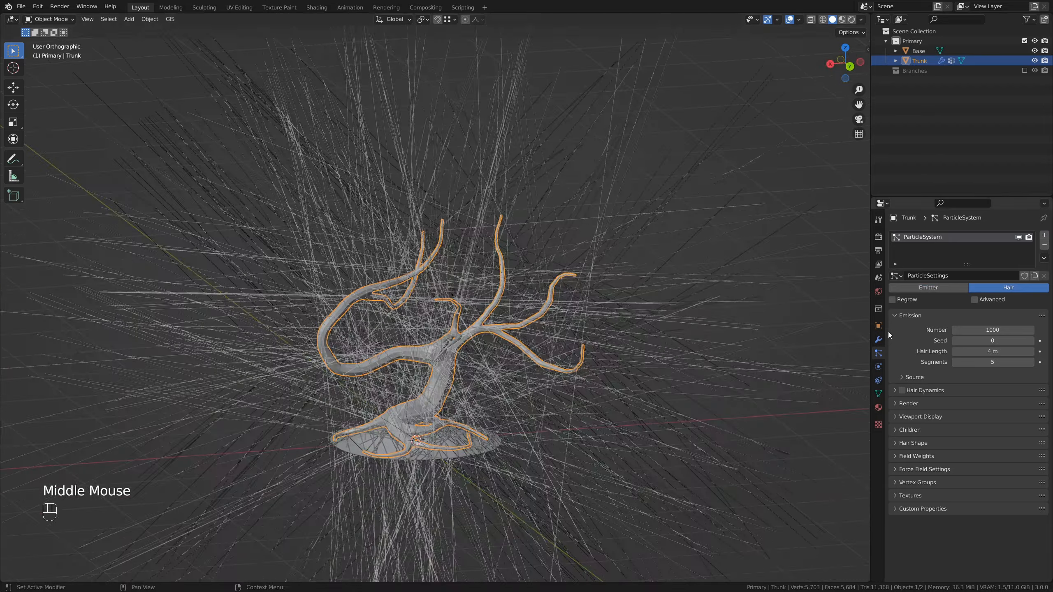
pyautogui.click(975, 300)
# Render the hair particles as a collection, using Branches as the instance collection
pyautogui.scroll(-1, 944, 328)
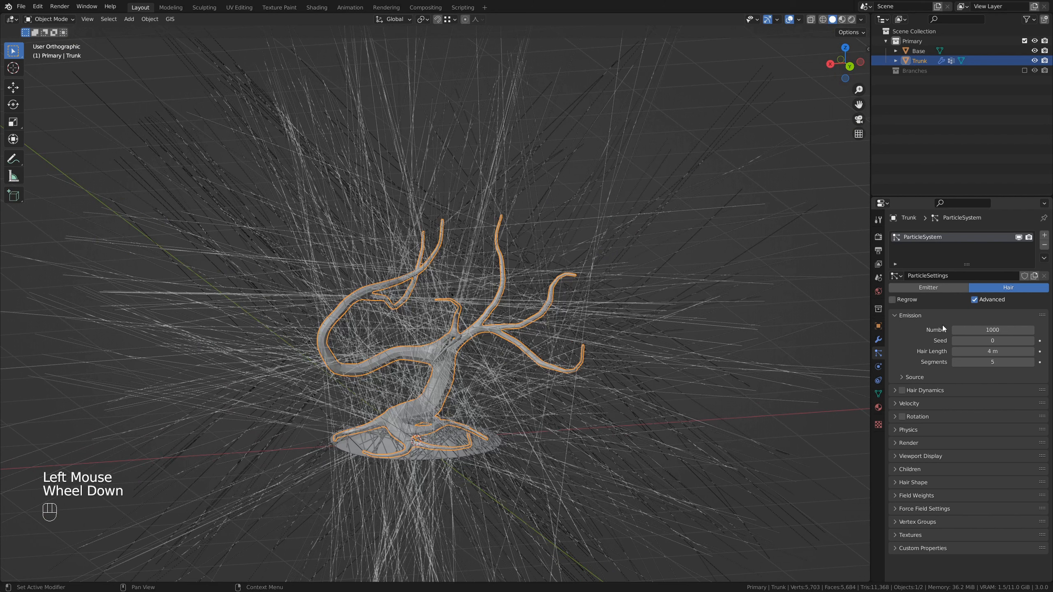
pyautogui.click(896, 444)
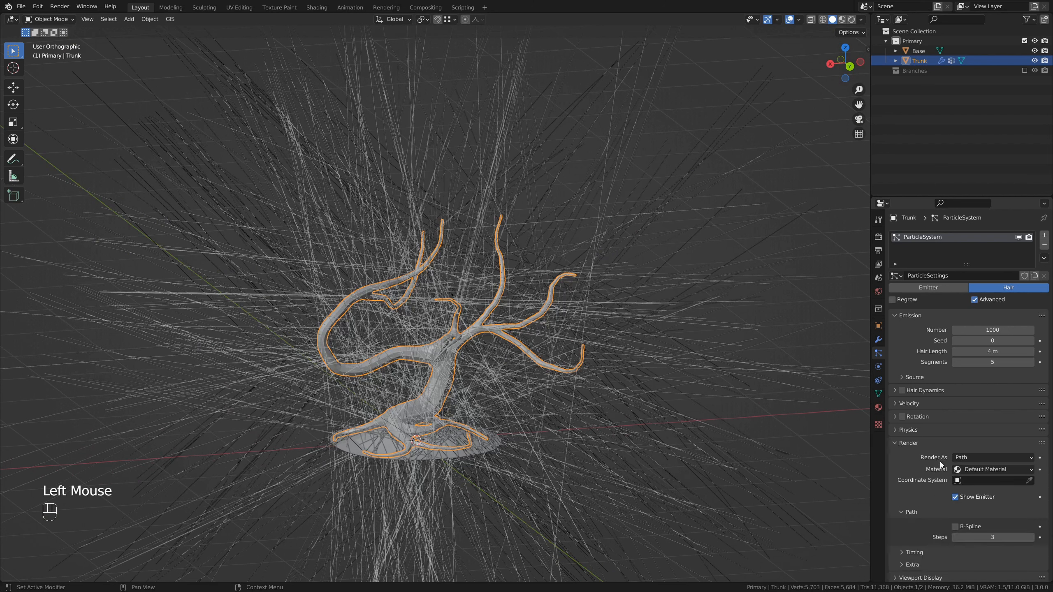
pyautogui.click(977, 458)
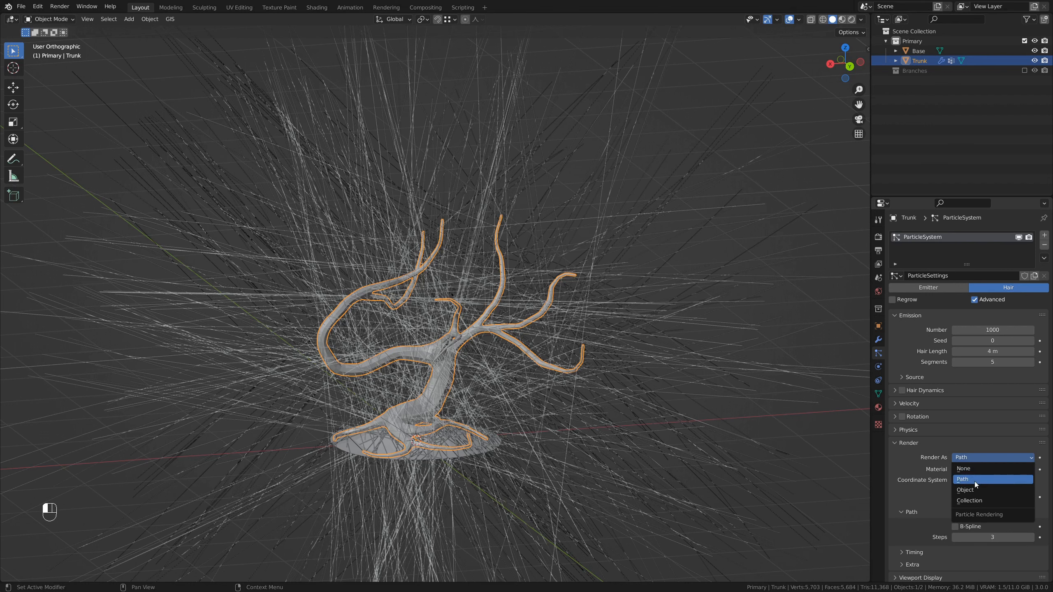
pyautogui.click(978, 501)
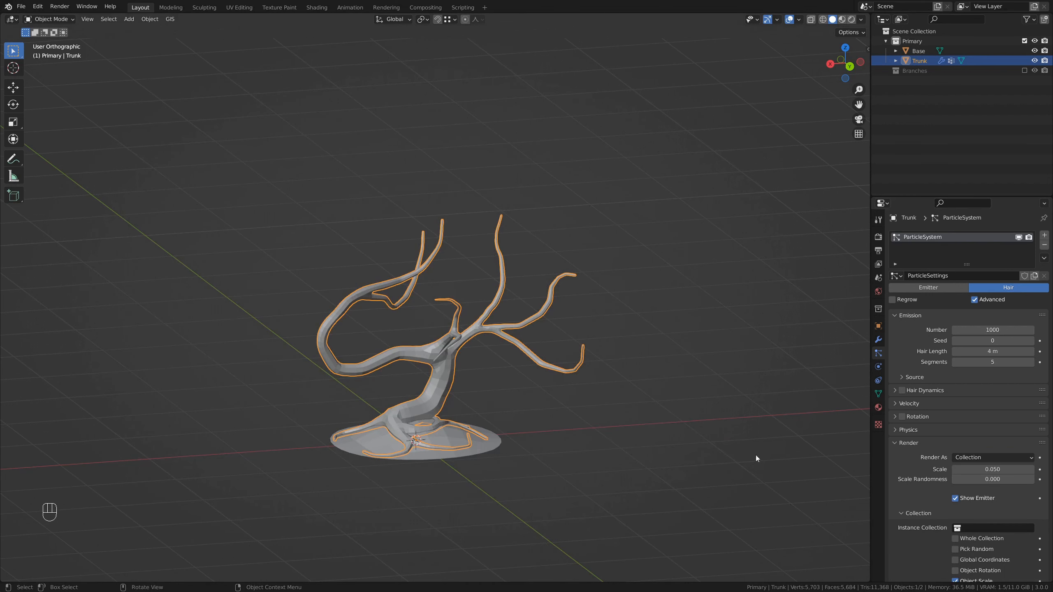
pyautogui.keyDown('shift'); pyautogui.moveTo(756, 459); pyautogui.dragTo(618, 341, button='middle'); pyautogui.keyUp('shift')
pyautogui.scroll(-4, 953, 481)
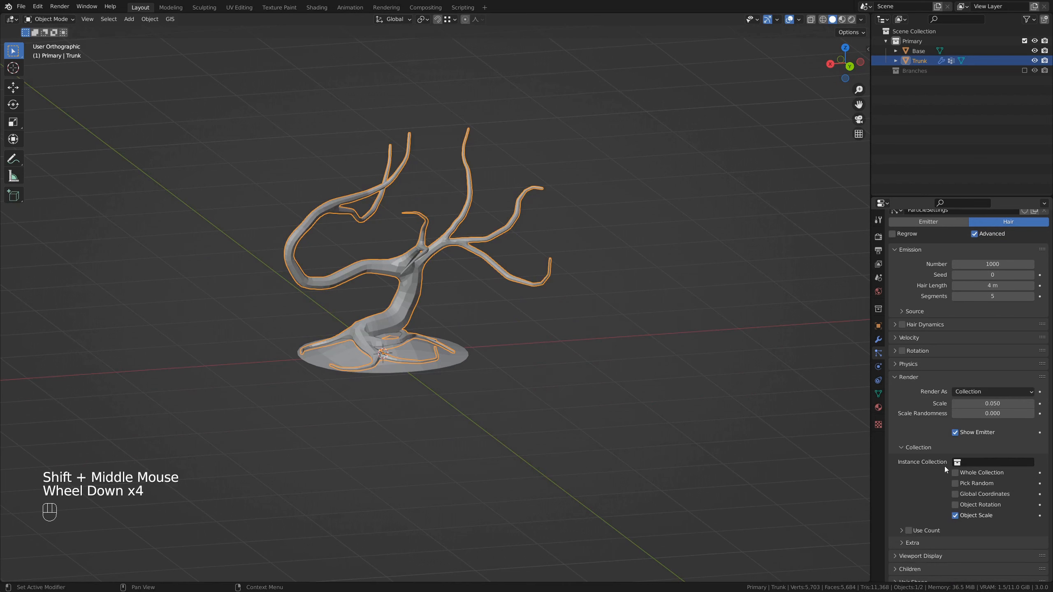
pyautogui.click(957, 462)
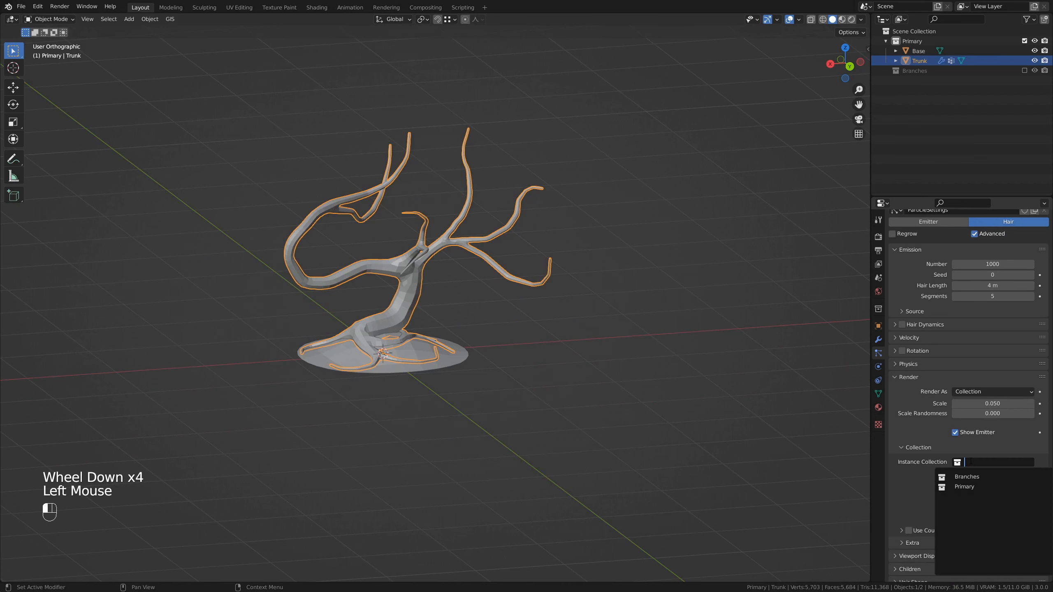
pyautogui.click(960, 480)
pyautogui.keyDown('shift'); pyautogui.moveTo(588, 311); pyautogui.dragTo(614, 351, button='middle'); pyautogui.keyUp('shift')
pyautogui.scroll(1, 556, 409)
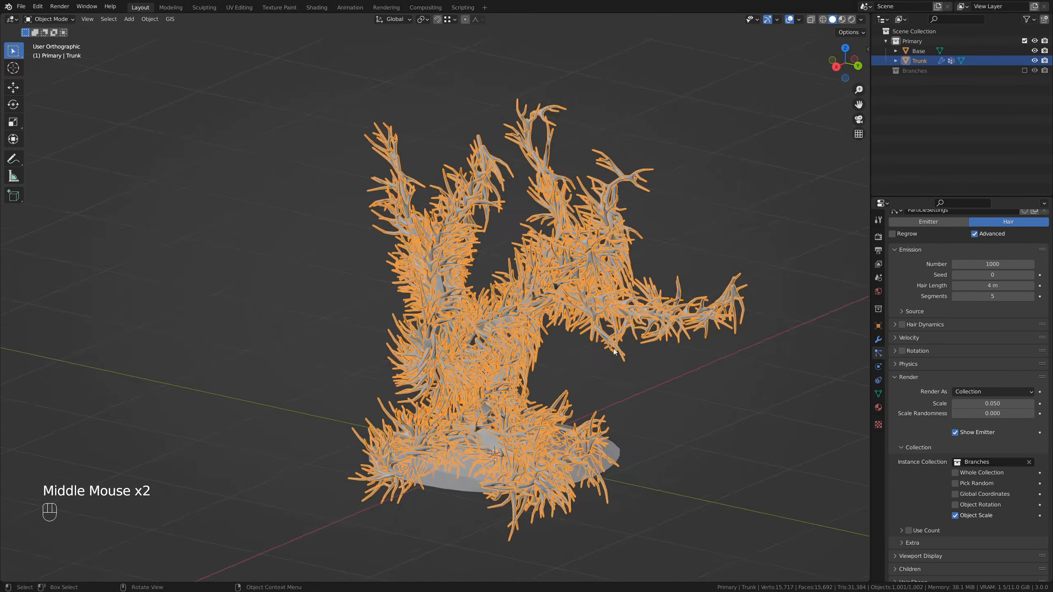
pyautogui.moveTo(528, 373); pyautogui.dragTo(729, 388, button='middle')
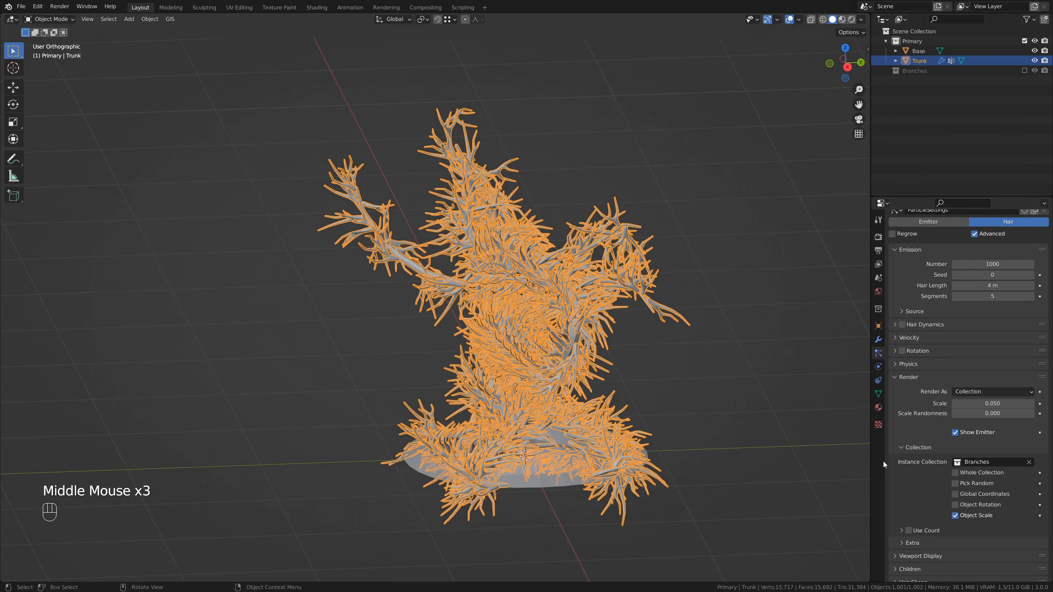
pyautogui.scroll(-2, 912, 456)
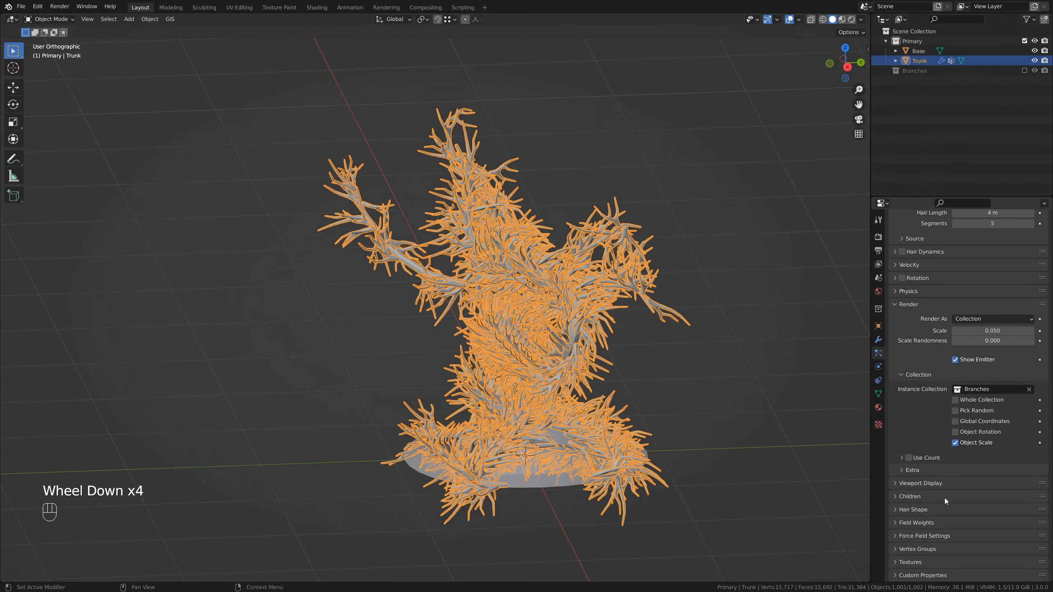
# Use the Branch distribution vertex group for the density of the trunk's hair particles
pyautogui.click(898, 550)
pyautogui.scroll(-2, 981, 515)
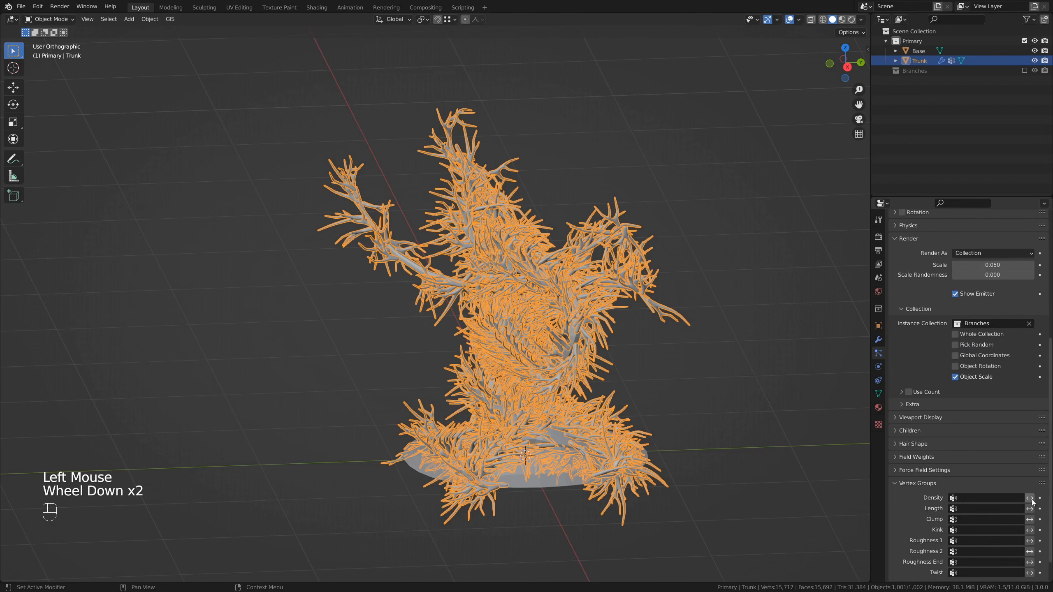
pyautogui.click(1009, 498)
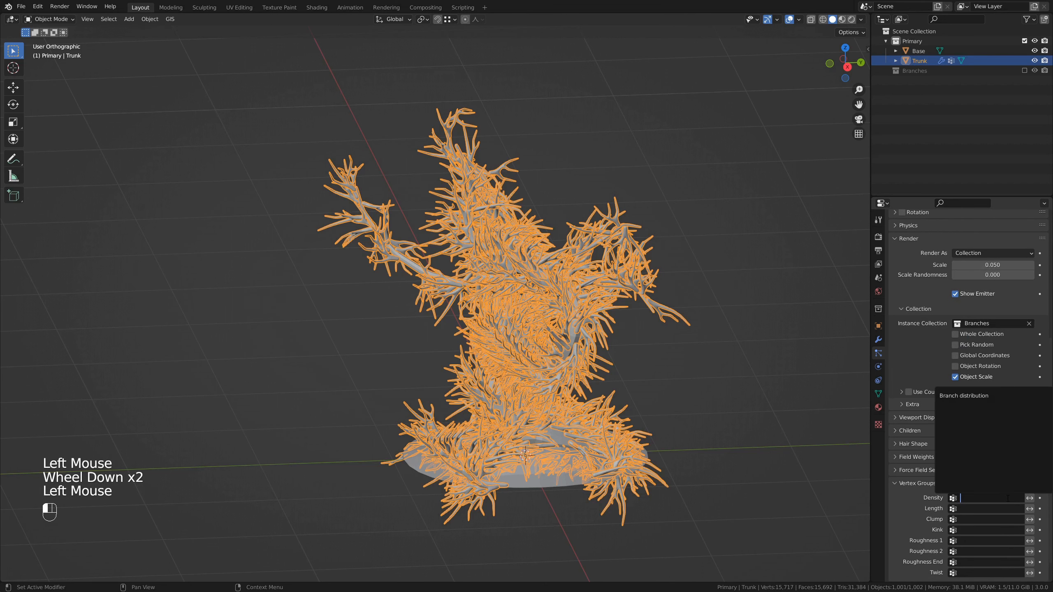
pyautogui.click(975, 397)
pyautogui.keyDown('shift'); pyautogui.moveTo(664, 290); pyautogui.dragTo(546, 346, button='middle'); pyautogui.keyUp('shift')
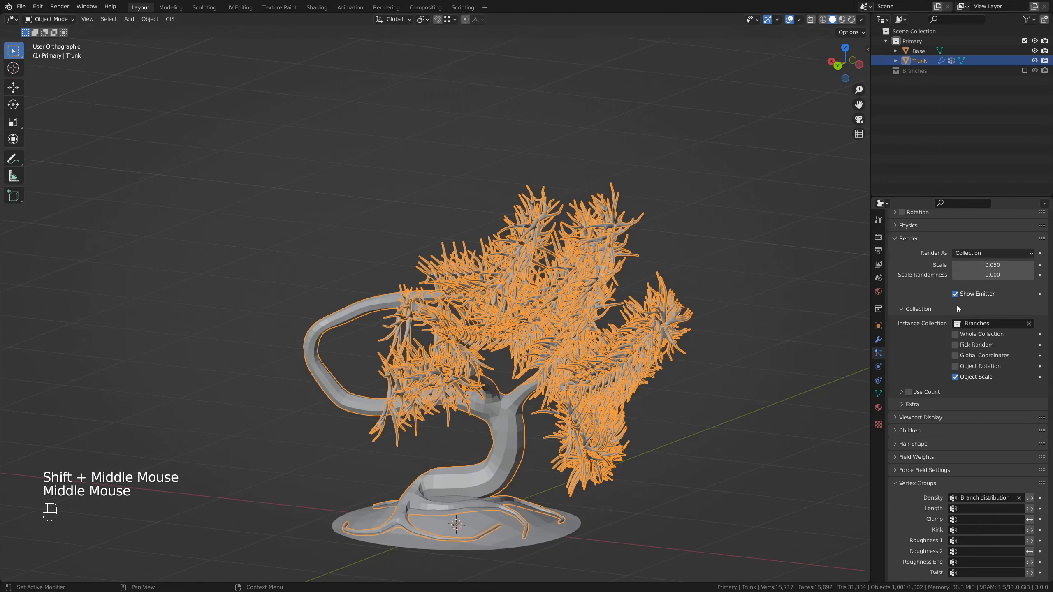
# Set the trunk's hair particle number to 30
pyautogui.scroll(5, 957, 305)
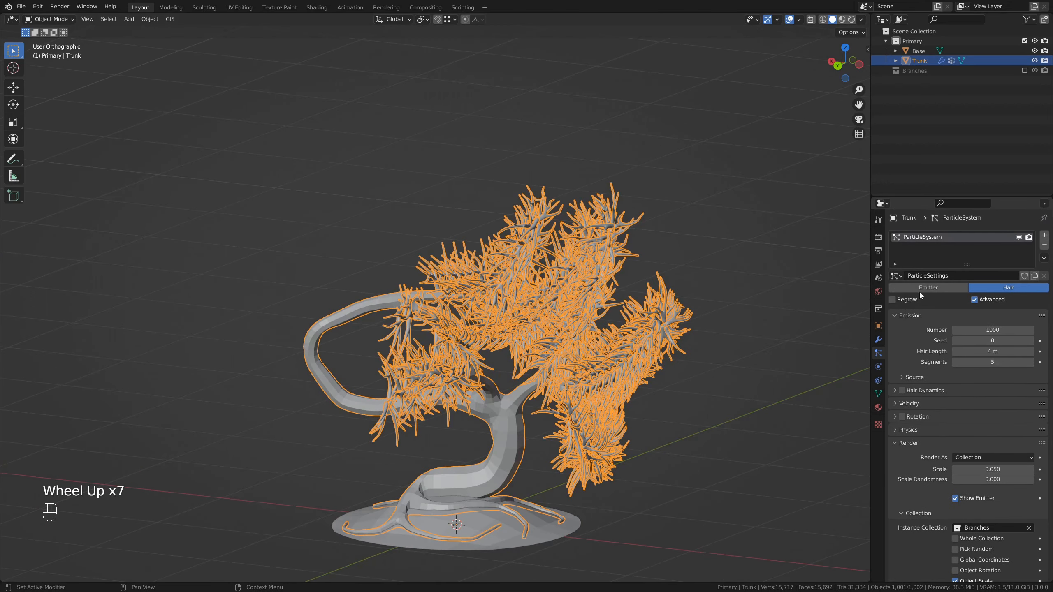
pyautogui.click(990, 330)
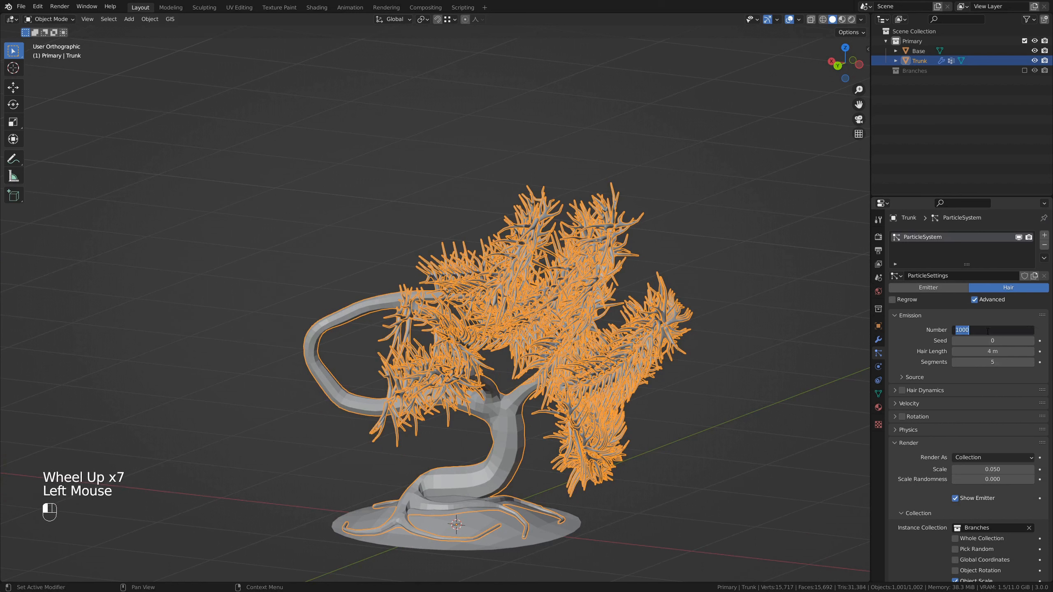
pyautogui.press('Return')
# Set the instanced branches' render scale to 0.098 and scale randomness to 0.356, and check them up close
pyautogui.scroll(-6, 962, 421)
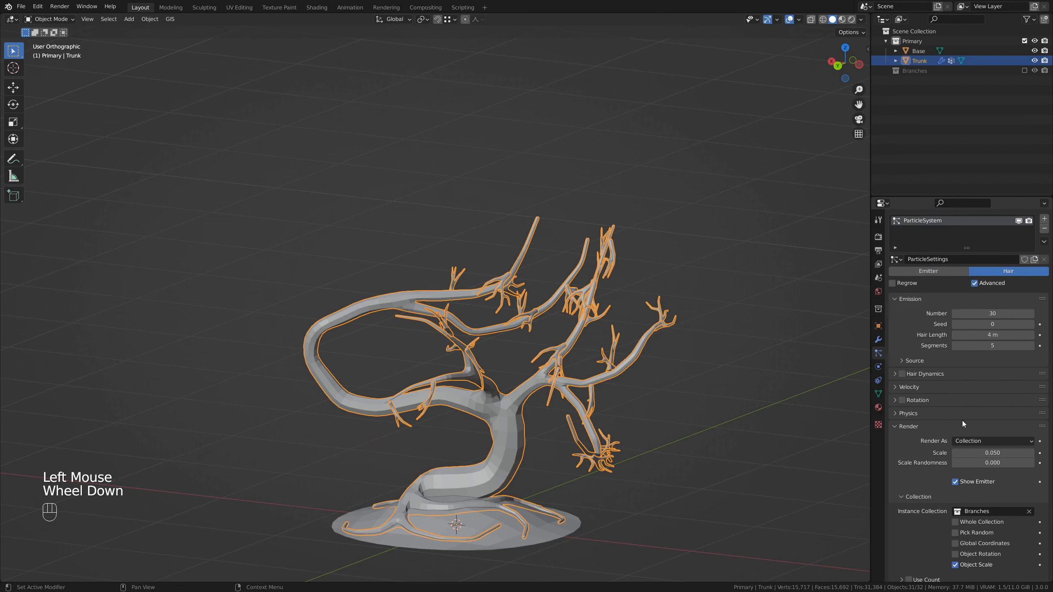
pyautogui.scroll(-3, 959, 423)
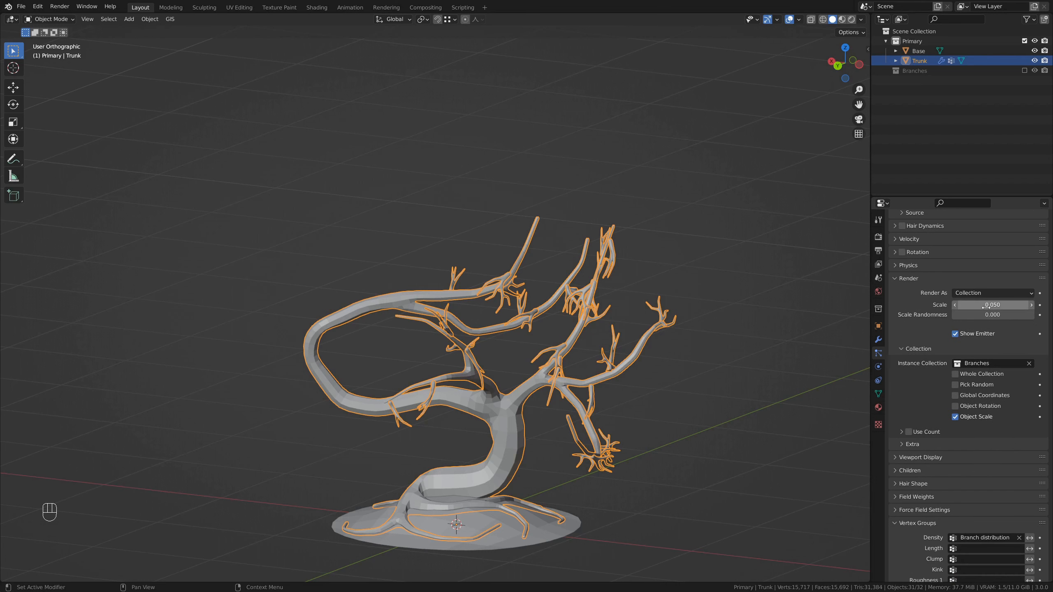
pyautogui.moveTo(993, 305)
pyautogui.keyDown('shift'); pyautogui.mouseDown()
pyautogui.moveTo(1014, 305)
pyautogui.moveTo(981, 317)
pyautogui.moveTo(993, 316)
pyautogui.mouseUp(); pyautogui.keyUp('shift')
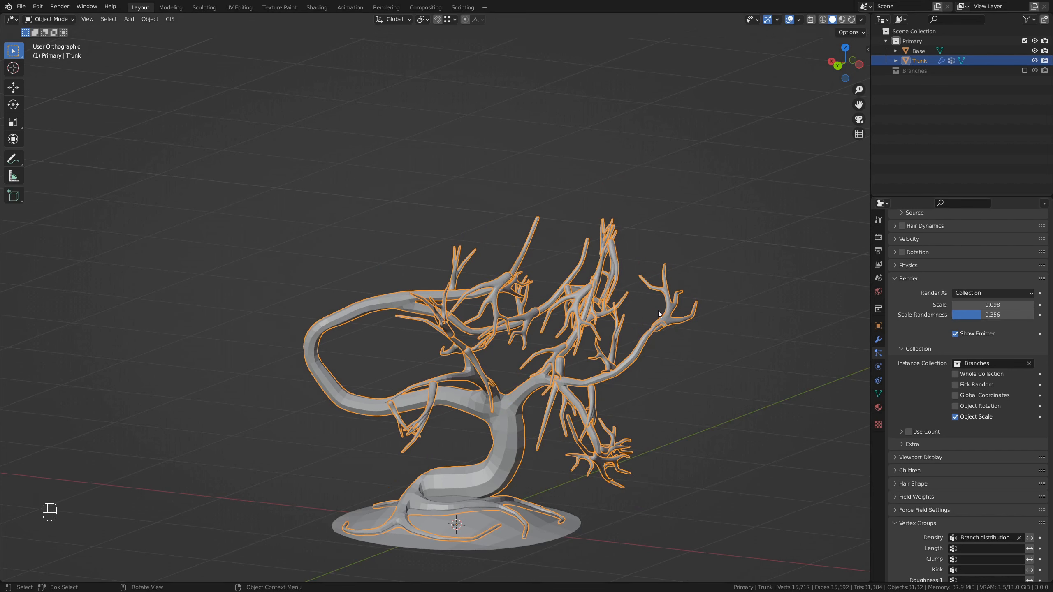
pyautogui.moveTo(749, 321); pyautogui.dragTo(657, 281, button='middle')
pyautogui.scroll(4, 610, 361)
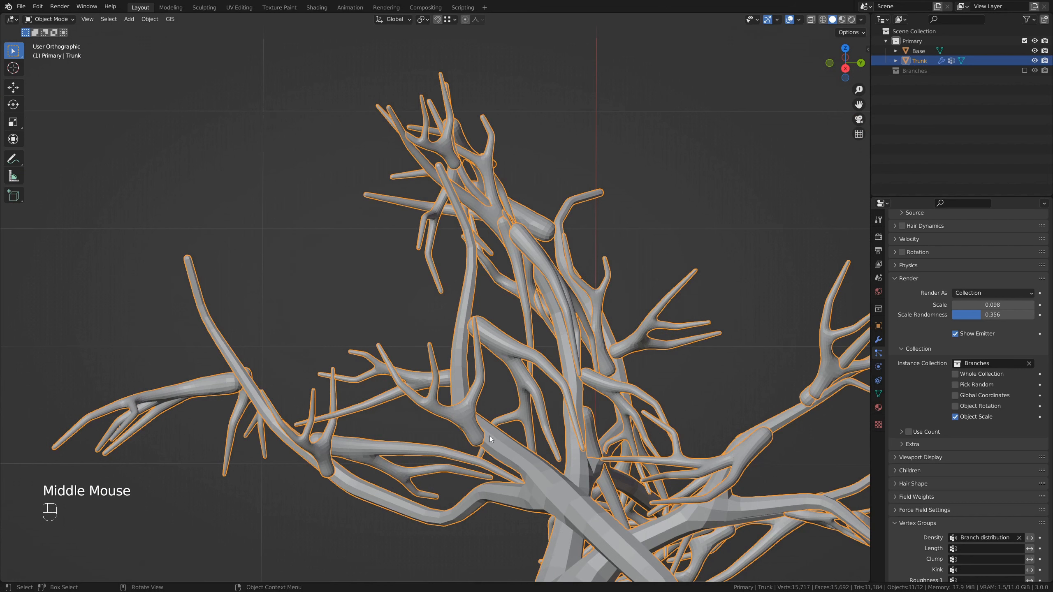
pyautogui.moveTo(499, 448); pyautogui.dragTo(428, 451, button='middle')
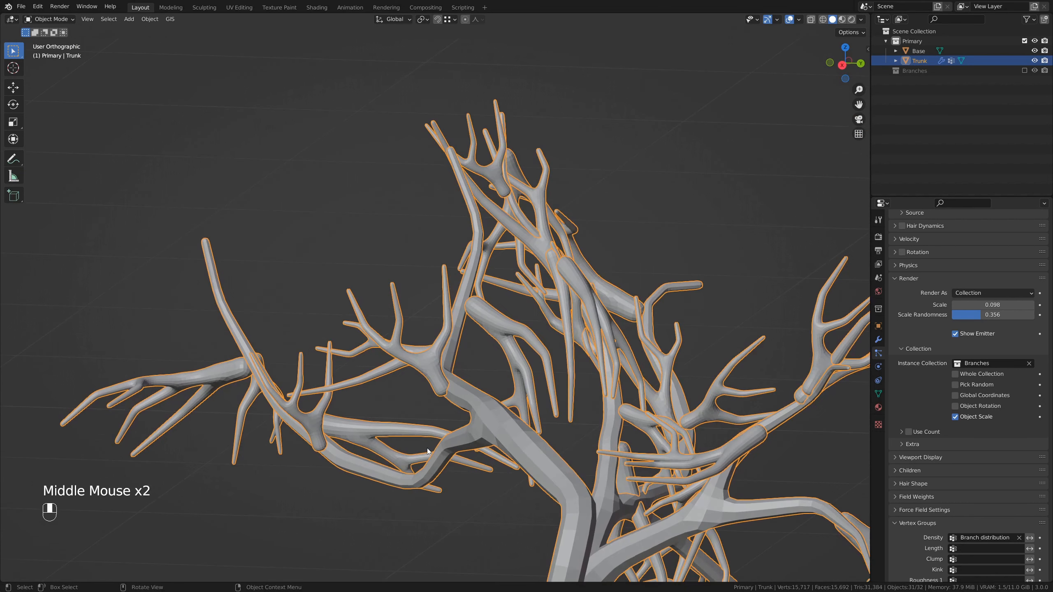
# Enable particle rotation with a phase of 0.522 and a randomized phase of 0.357, and check the branches from several sides
pyautogui.scroll(2, 930, 268)
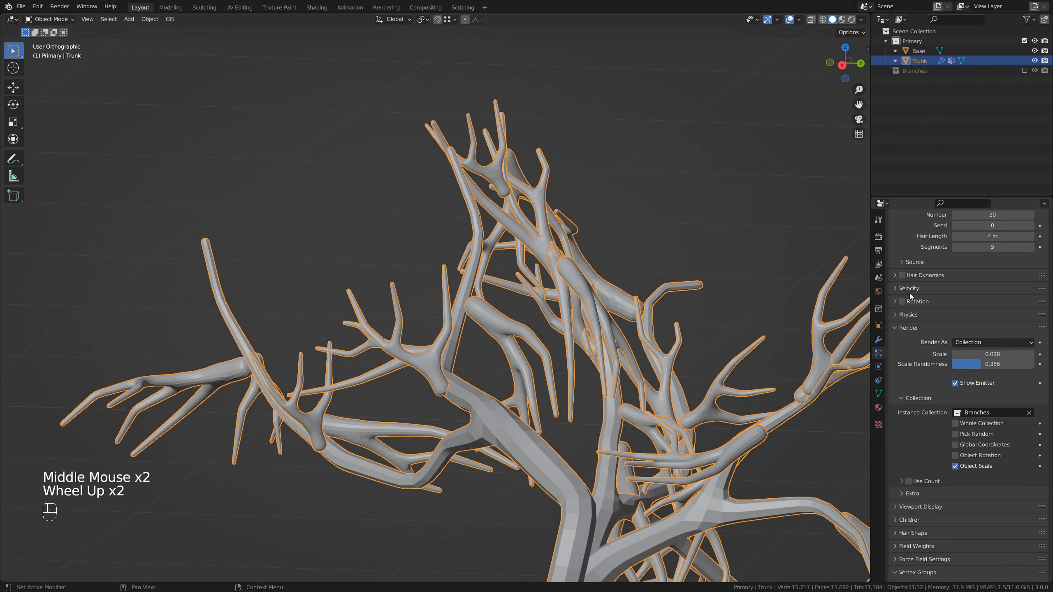
pyautogui.click(902, 301)
pyautogui.click(894, 302)
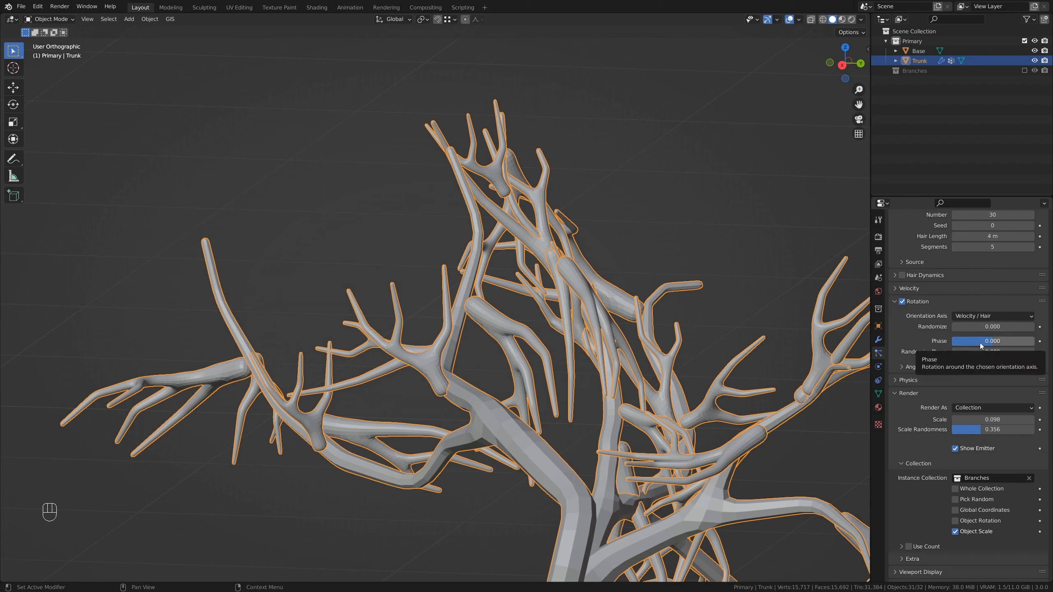
pyautogui.moveTo(985, 344); pyautogui.dragTo(1039, 353)
pyautogui.moveTo(689, 323); pyautogui.dragTo(560, 350, button='middle')
pyautogui.scroll(-2, 543, 313)
pyautogui.moveTo(560, 351); pyautogui.dragTo(471, 358, button='middle')
pyautogui.scroll(2, 512, 385)
pyautogui.scroll(-2, 464, 363)
pyautogui.moveTo(470, 357); pyautogui.dragTo(535, 296, button='middle')
pyautogui.keyDown('shift'); pyautogui.moveTo(535, 295); pyautogui.dragTo(725, 311, button='middle'); pyautogui.keyUp('shift')
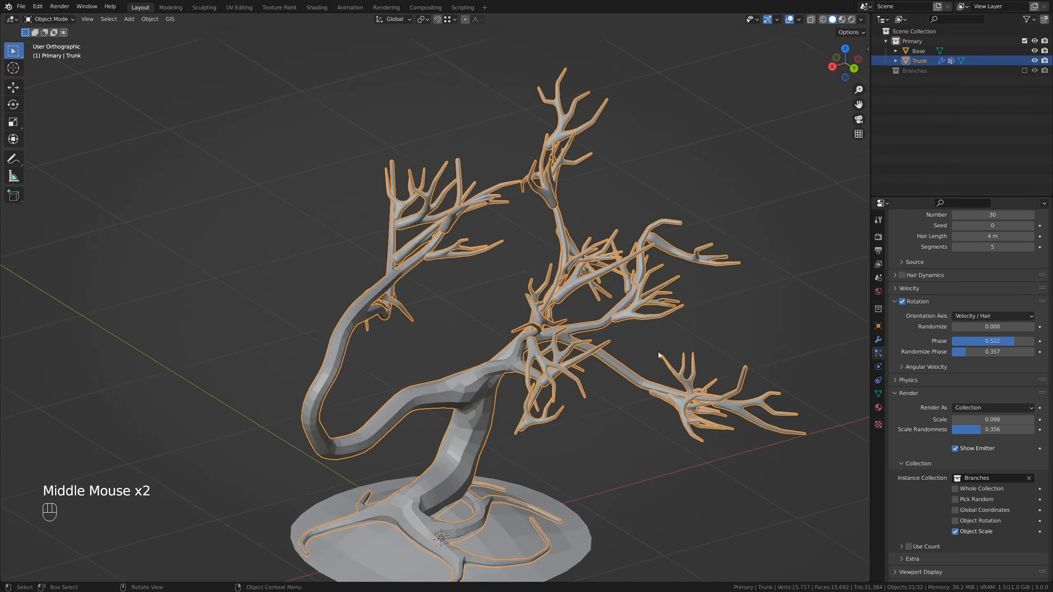
# Try 43 particles on the trunk, settle on a number of 20 and check the tree from another side
pyautogui.keyDown('shift'); pyautogui.moveTo(1007, 215); pyautogui.dragTo(1022, 215); pyautogui.keyUp('shift')
pyautogui.moveTo(613, 306); pyautogui.dragTo(910, 286, button='middle')
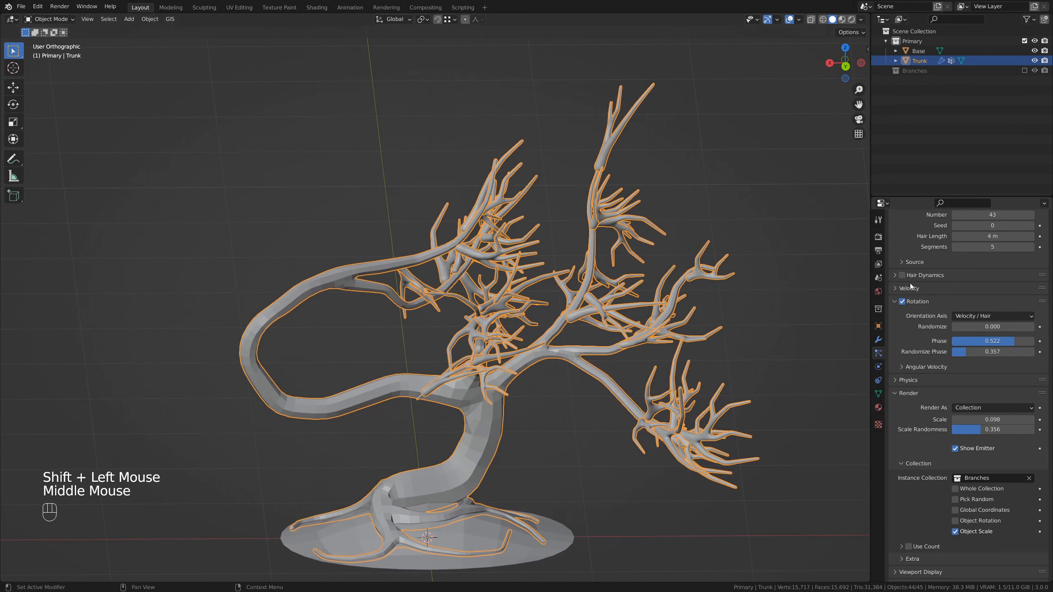
pyautogui.click(982, 211)
pyautogui.write('20')
pyautogui.press('Return')
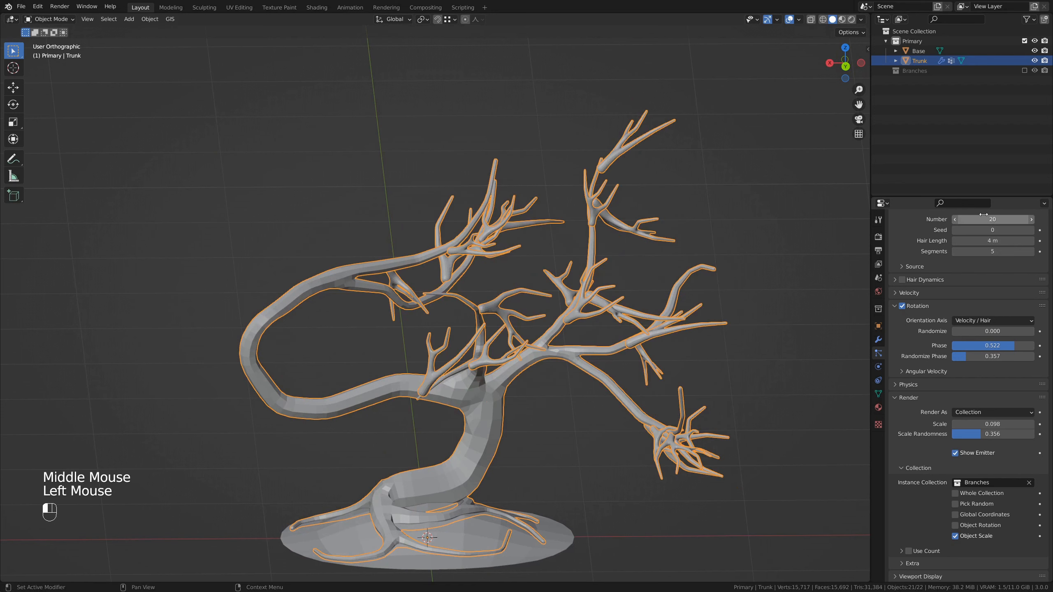
pyautogui.moveTo(786, 177); pyautogui.dragTo(695, 370, button='middle')
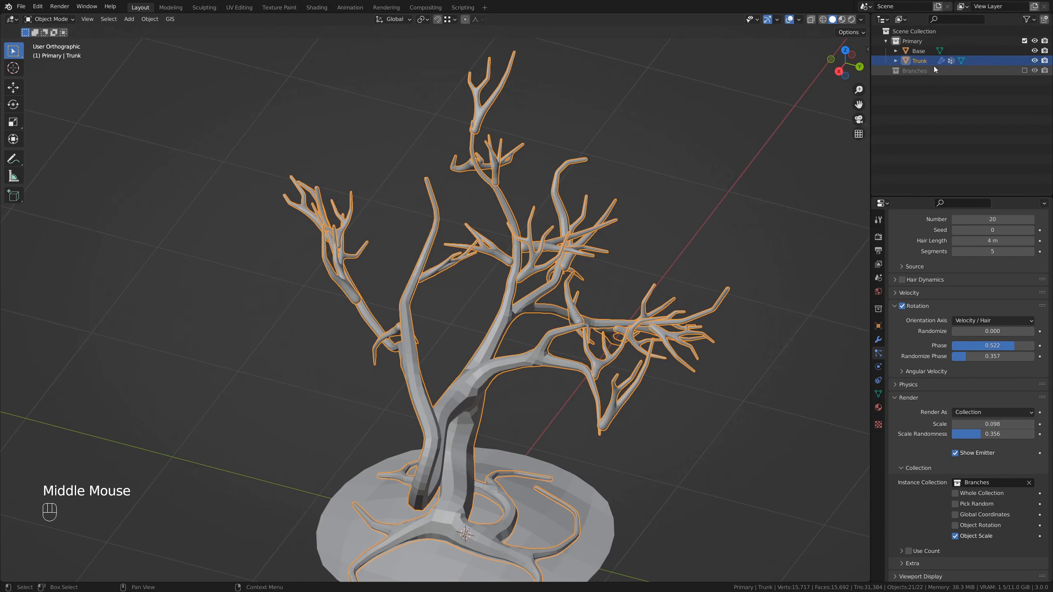
# Include the Branches collection in the view layer again and look over its three branch objects one by one
pyautogui.click(1024, 70)
pyautogui.keyDown('shift'); pyautogui.moveTo(433, 324); pyautogui.dragTo(248, 307, button='middle'); pyautogui.keyUp('shift')
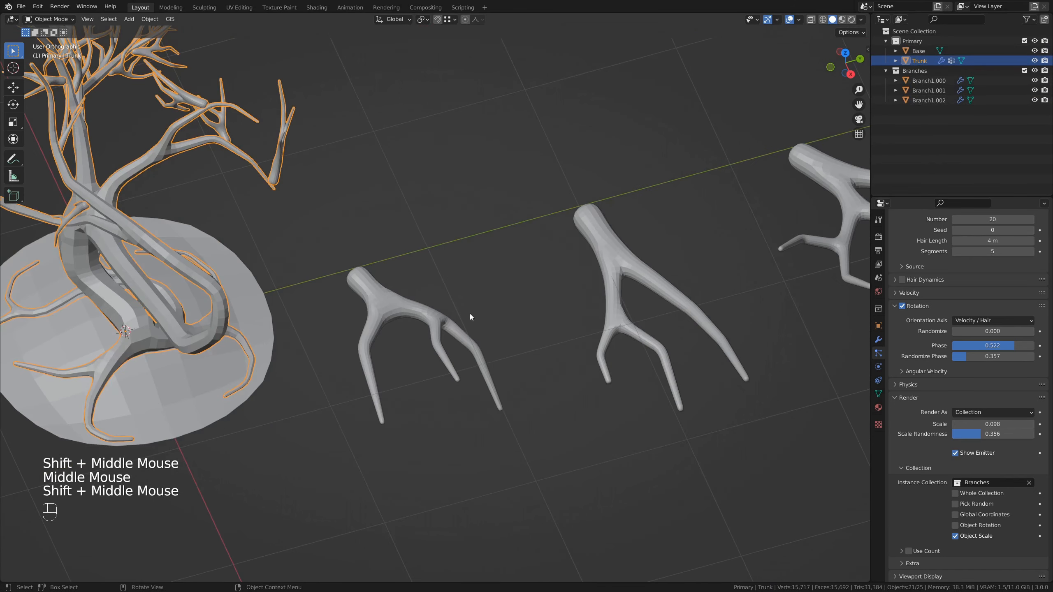
pyautogui.click(456, 332)
pyautogui.keyDown('shift'); pyautogui.moveTo(579, 328); pyautogui.dragTo(450, 357, button='middle'); pyautogui.keyUp('shift')
pyautogui.click(493, 288)
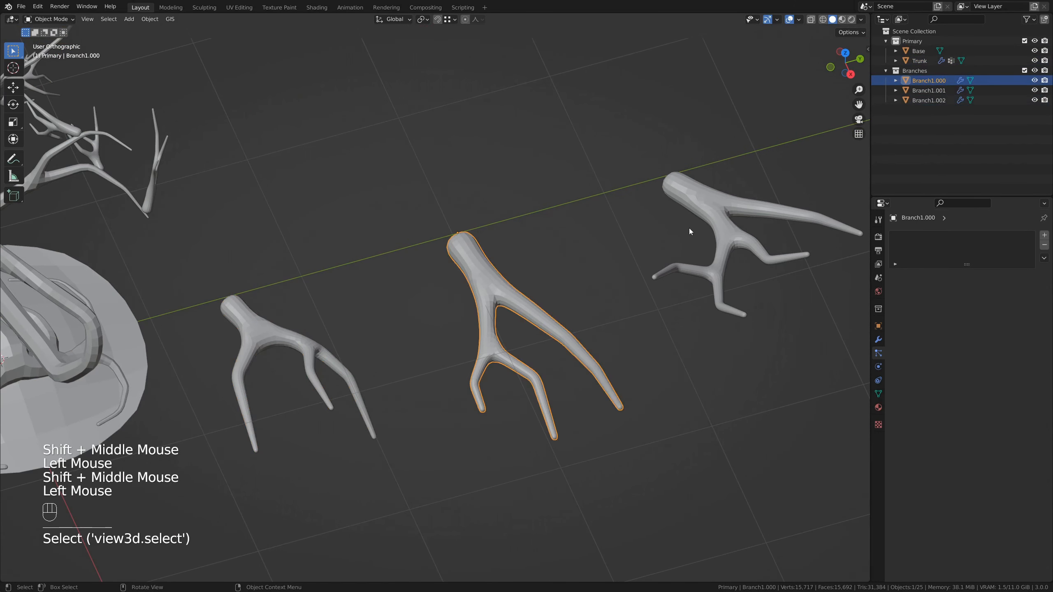
pyautogui.click(709, 208)
pyautogui.keyDown('shift'); pyautogui.moveTo(529, 312); pyautogui.dragTo(575, 284, button='middle'); pyautogui.keyUp('shift')
pyautogui.click(535, 233)
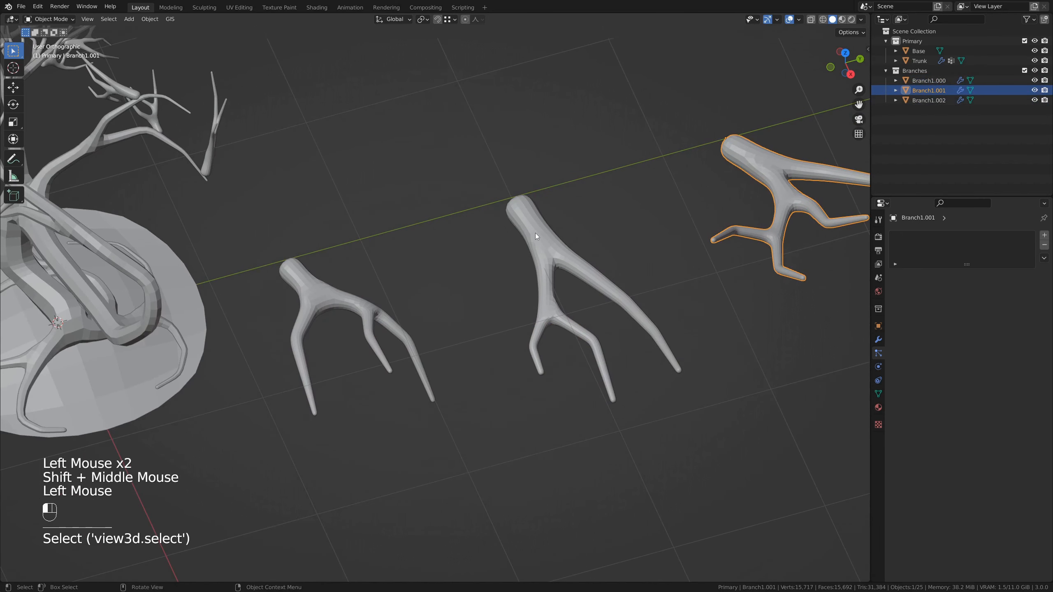
pyautogui.click(340, 296)
pyautogui.keyDown('shift'); pyautogui.moveTo(389, 311); pyautogui.dragTo(488, 273, button='middle'); pyautogui.keyUp('shift')
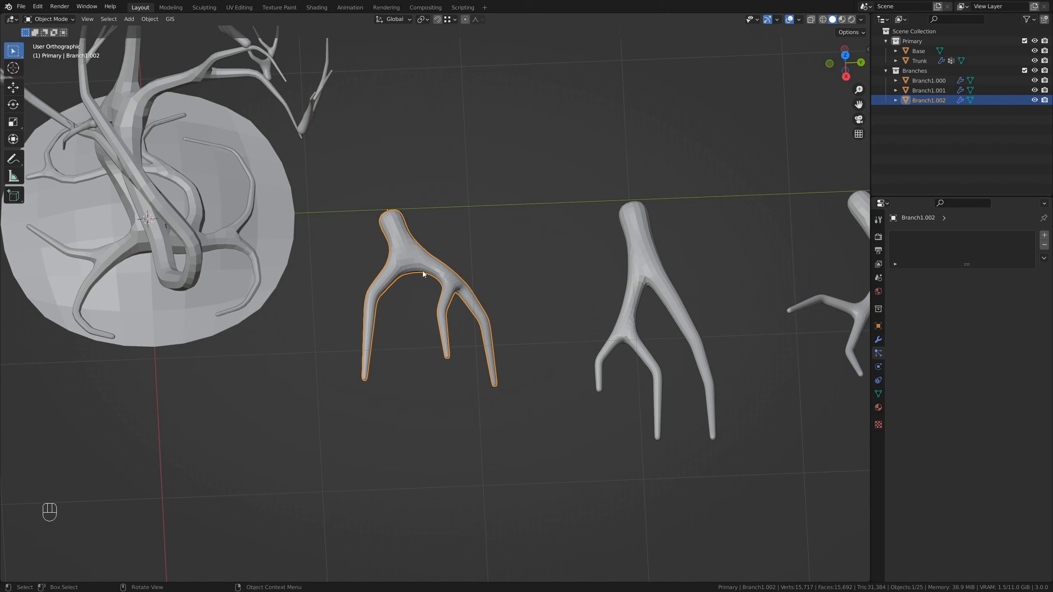
# Apply the Skin modifier on Branch1.002, Branch1.000 and Branch1.001, keeping their Subdivision modifiers
pyautogui.click(879, 341)
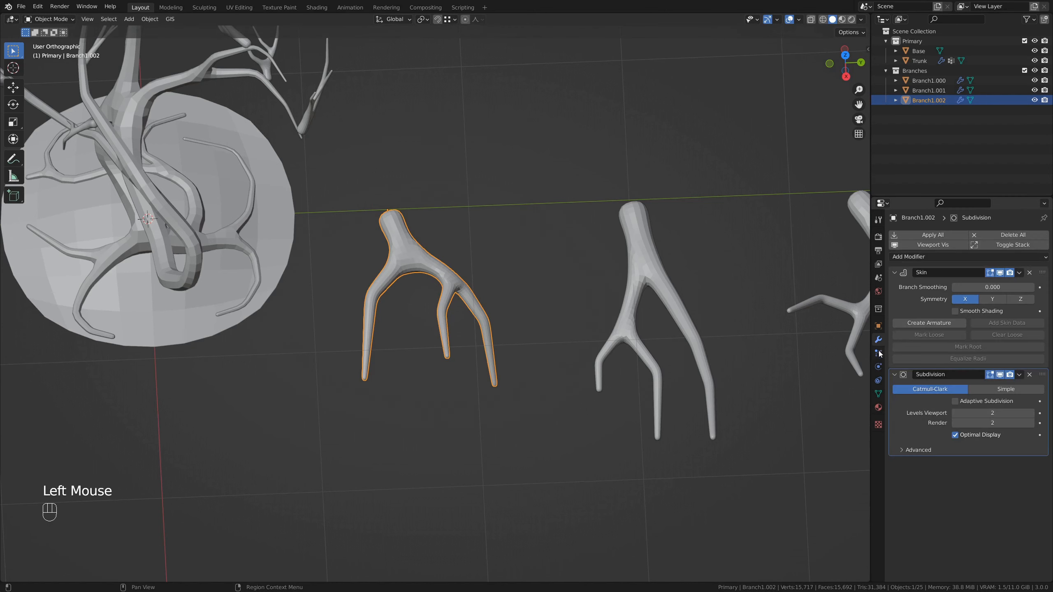
pyautogui.click(1019, 273)
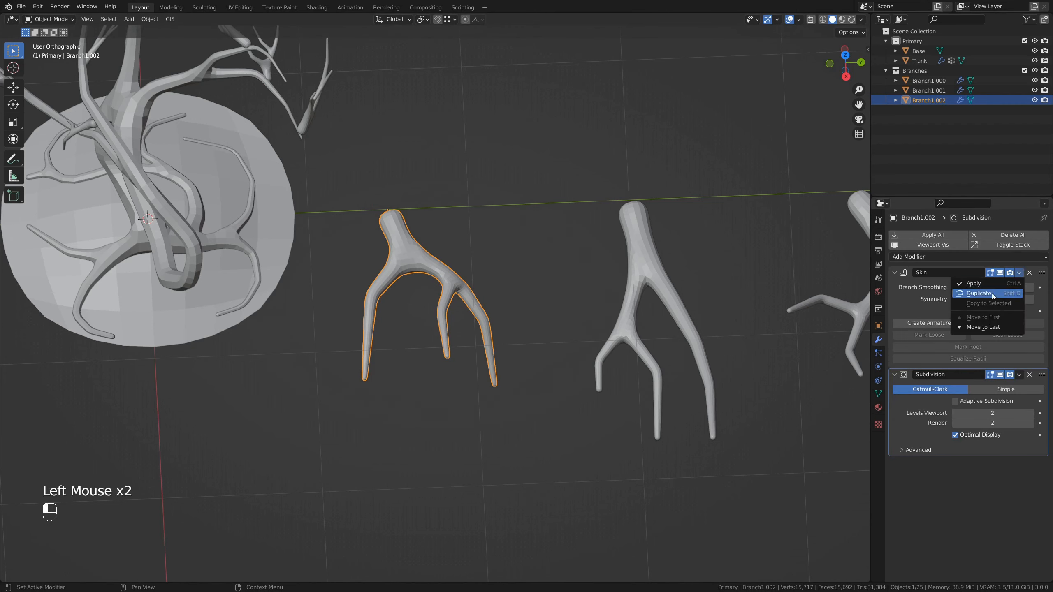
pyautogui.click(976, 286)
pyautogui.click(669, 282)
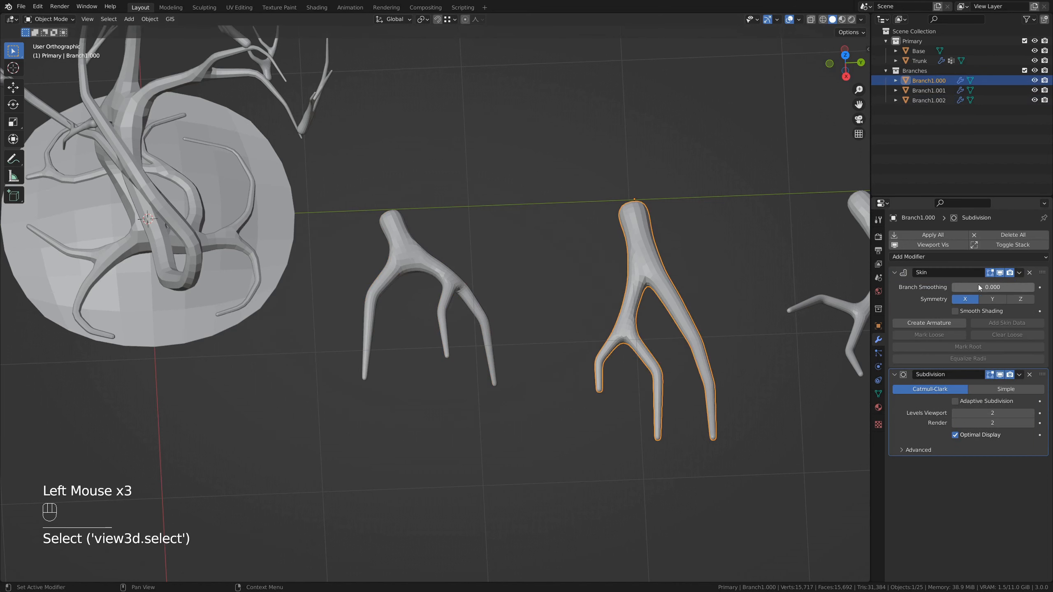
pyautogui.click(1019, 272)
pyautogui.click(976, 285)
pyautogui.keyDown('shift'); pyautogui.moveTo(787, 294); pyautogui.dragTo(538, 308, button='middle'); pyautogui.keyUp('shift')
pyautogui.click(644, 274)
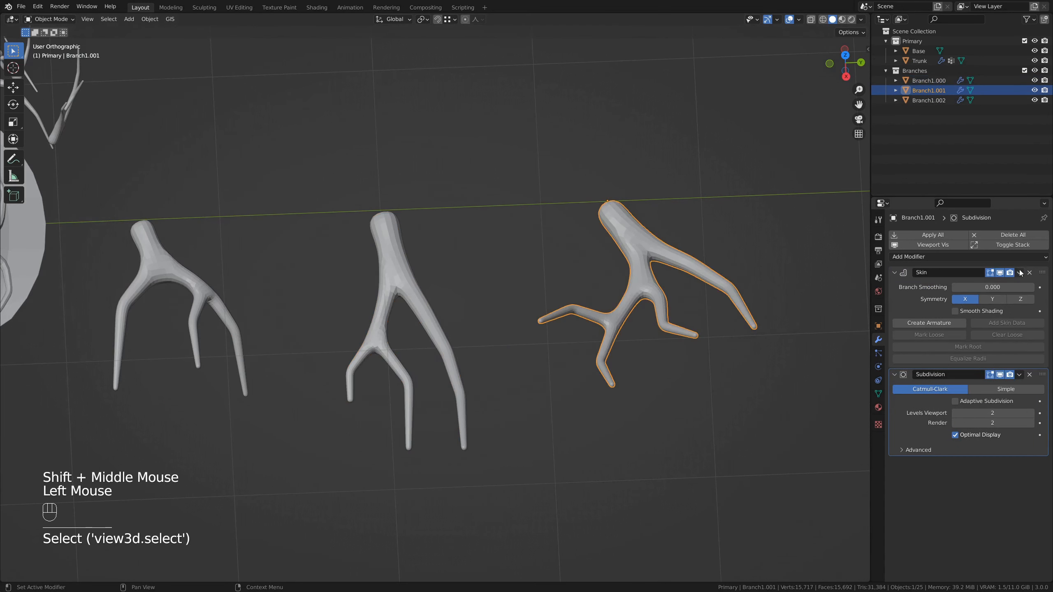
pyautogui.click(1020, 273)
pyautogui.click(976, 285)
# Put Branch1.002 in Weight Paint mode and paint its three twig ends with weight 1.000 from several sides
pyautogui.keyDown('shift'); pyautogui.moveTo(360, 333); pyautogui.dragTo(583, 335, button='middle'); pyautogui.keyUp('shift')
pyautogui.click(456, 332)
pyautogui.hotkey('ctrl', 'Tab')
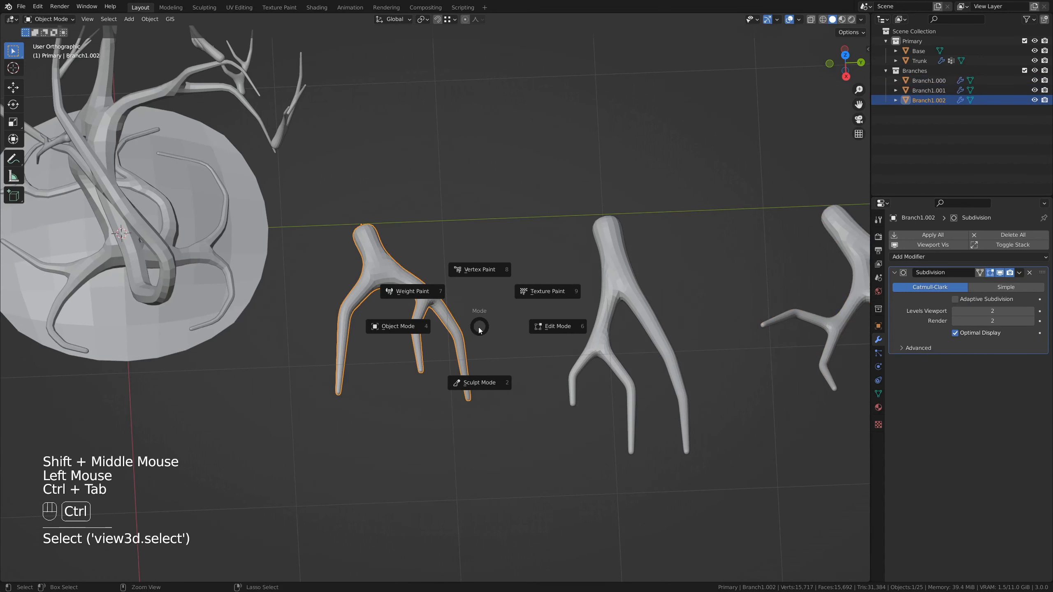
pyautogui.click(426, 296)
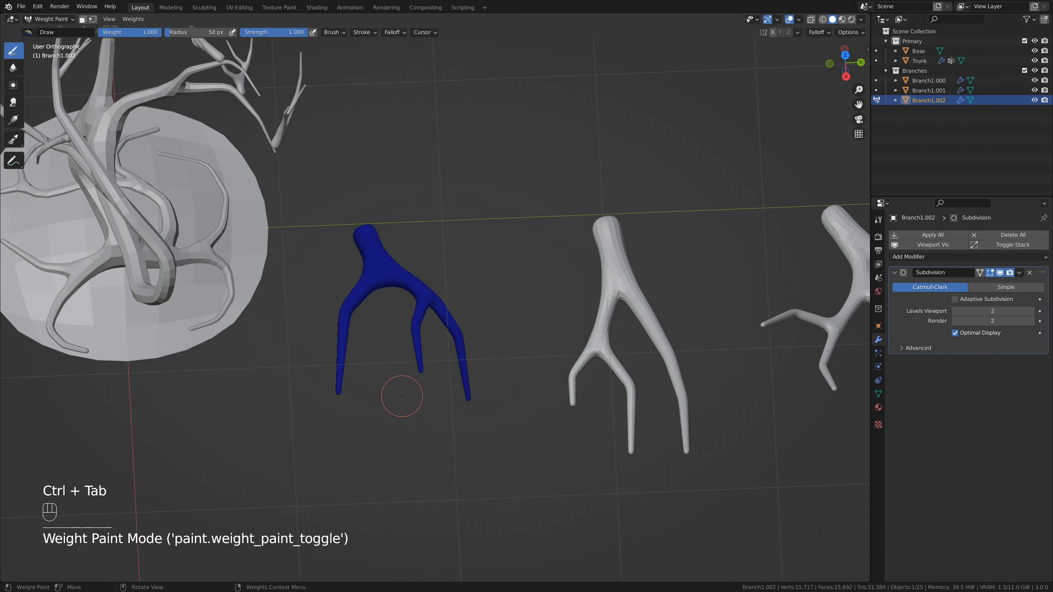
pyautogui.keyDown('shift'); pyautogui.moveTo(402, 396); pyautogui.dragTo(529, 388, button='middle'); pyautogui.keyUp('shift')
pyautogui.moveTo(475, 307); pyautogui.dragTo(466, 386)
pyautogui.moveTo(547, 311)
pyautogui.mouseDown()
pyautogui.moveTo(539, 352)
pyautogui.moveTo(548, 367)
pyautogui.mouseUp()
pyautogui.moveTo(564, 303); pyautogui.dragTo(596, 387)
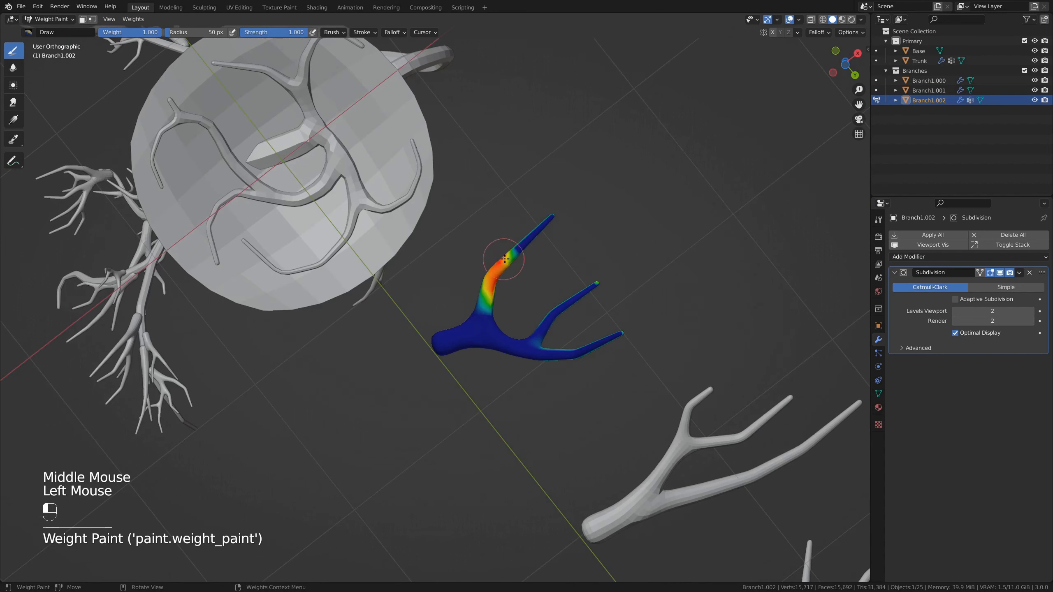
pyautogui.moveTo(505, 259); pyautogui.dragTo(555, 217)
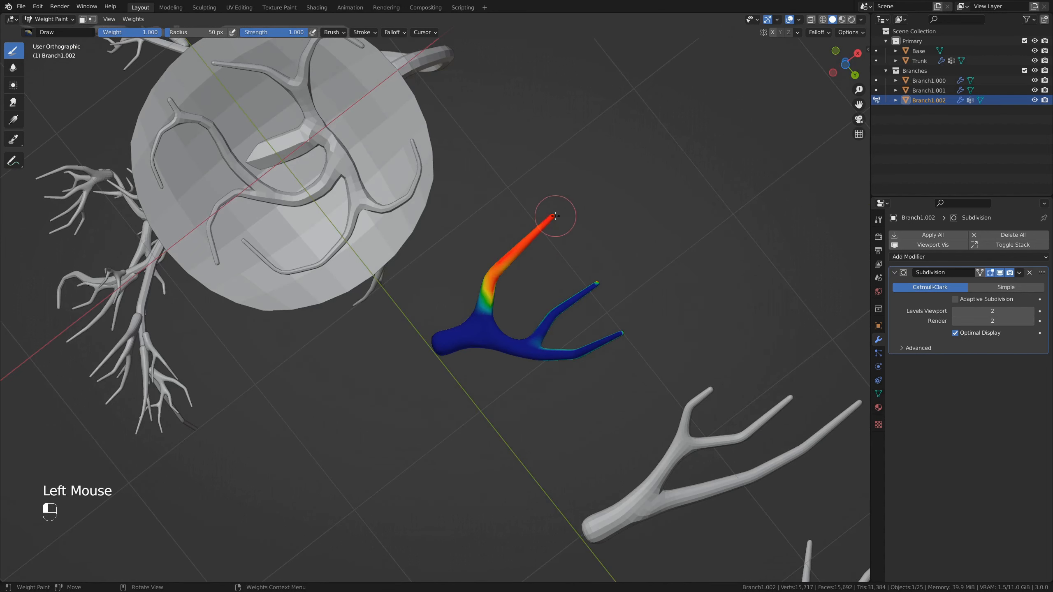
pyautogui.moveTo(598, 285)
pyautogui.mouseDown()
pyautogui.moveTo(571, 297)
pyautogui.moveTo(581, 294)
pyautogui.mouseUp()
pyautogui.moveTo(619, 333); pyautogui.dragTo(598, 345)
pyautogui.moveTo(724, 286)
pyautogui.mouseDown(button='middle')
pyautogui.moveTo(717, 379)
pyautogui.moveTo(526, 401)
pyautogui.mouseUp(button='middle')
# Leave weight painting on Branch1.002 and paint the twig ends of Branch1.000 with weight 1.000 from both sides
pyautogui.press('Tab')
pyautogui.press('Tab')
pyautogui.hotkey('ctrl', 'Tab')
pyautogui.click(370, 311)
pyautogui.click(498, 312)
pyautogui.hotkey('ctrl', 'Tab')
pyautogui.click(430, 280)
pyautogui.moveTo(430, 280); pyautogui.dragTo(454, 394, button='middle')
pyautogui.moveTo(456, 437)
pyautogui.mouseDown()
pyautogui.moveTo(464, 409)
pyautogui.moveTo(522, 468)
pyautogui.mouseUp()
pyautogui.moveTo(535, 375); pyautogui.dragTo(573, 413)
pyautogui.moveTo(518, 472); pyautogui.dragTo(464, 373, button='middle')
pyautogui.moveTo(454, 424); pyautogui.dragTo(459, 369)
pyautogui.moveTo(489, 408); pyautogui.dragTo(528, 341)
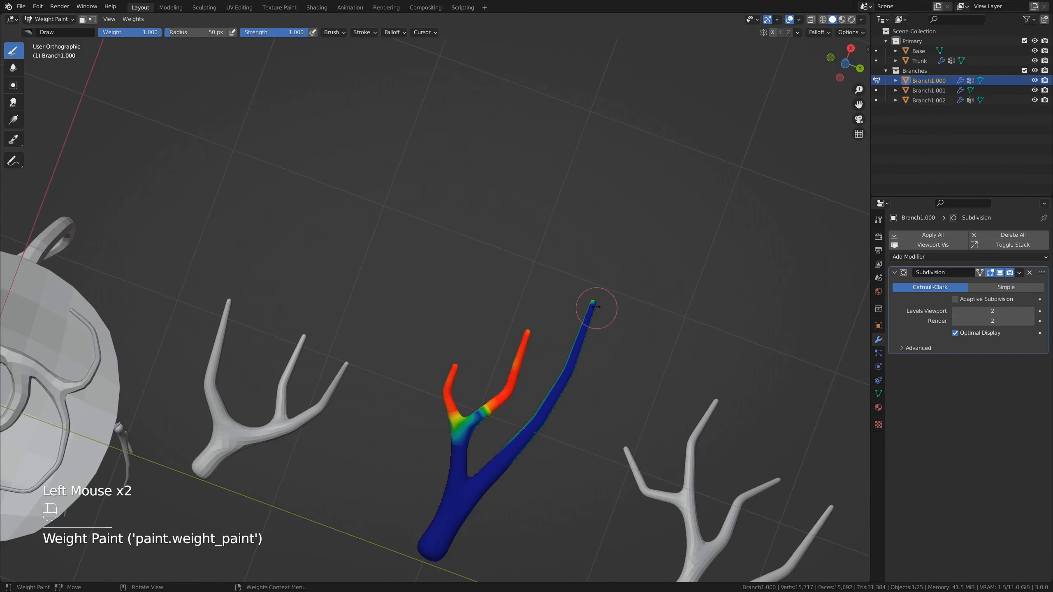
pyautogui.moveTo(595, 308); pyautogui.dragTo(545, 409)
pyautogui.moveTo(545, 409)
pyautogui.mouseDown(button='middle')
pyautogui.moveTo(577, 494)
pyautogui.moveTo(560, 510)
pyautogui.mouseUp(button='middle')
# Switch weight painting to Branch1.001 and paint its three shorter twig ends with weight 1.000
pyautogui.hotkey('ctrl', 'Tab')
pyautogui.click(716, 298)
pyautogui.hotkey('ctrl', 'Tab')
pyautogui.moveTo(334, 290); pyautogui.dragTo(381, 328)
pyautogui.moveTo(369, 355); pyautogui.dragTo(323, 369)
pyautogui.moveTo(401, 407); pyautogui.dragTo(434, 371)
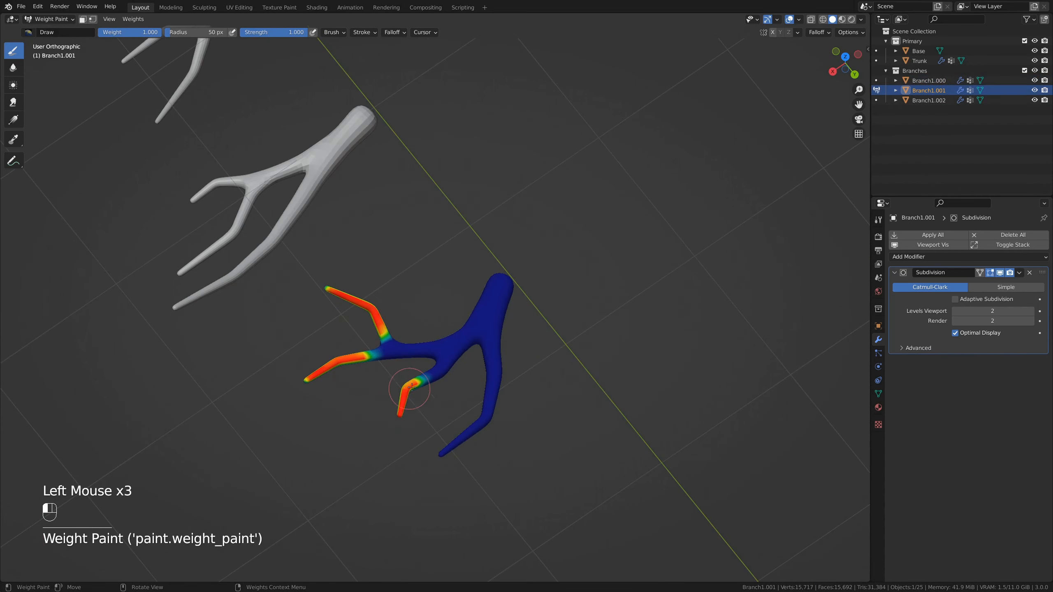
# Paint the longest twig of Branch1.001, touch up its other twig ends from further angles, and return to Object Mode
pyautogui.moveTo(450, 448); pyautogui.dragTo(467, 445)
pyautogui.moveTo(466, 445); pyautogui.dragTo(458, 359, button='middle')
pyautogui.moveTo(459, 358)
pyautogui.mouseDown()
pyautogui.moveTo(487, 438)
pyautogui.moveTo(468, 386)
pyautogui.mouseUp()
pyautogui.moveTo(406, 388)
pyautogui.mouseDown()
pyautogui.moveTo(357, 468)
pyautogui.moveTo(355, 500)
pyautogui.mouseUp()
pyautogui.moveTo(358, 477); pyautogui.dragTo(522, 496, button='middle')
pyautogui.moveTo(373, 474); pyautogui.dragTo(350, 491)
pyautogui.moveTo(349, 491); pyautogui.dragTo(456, 506, button='middle')
pyautogui.hotkey('ctrl', 'Tab')
pyautogui.keyDown('shift'); pyautogui.scroll(-1, 428, 440); pyautogui.keyUp('shift')
pyautogui.scroll(-2, 428, 440)
pyautogui.scroll(-1, 428, 440)
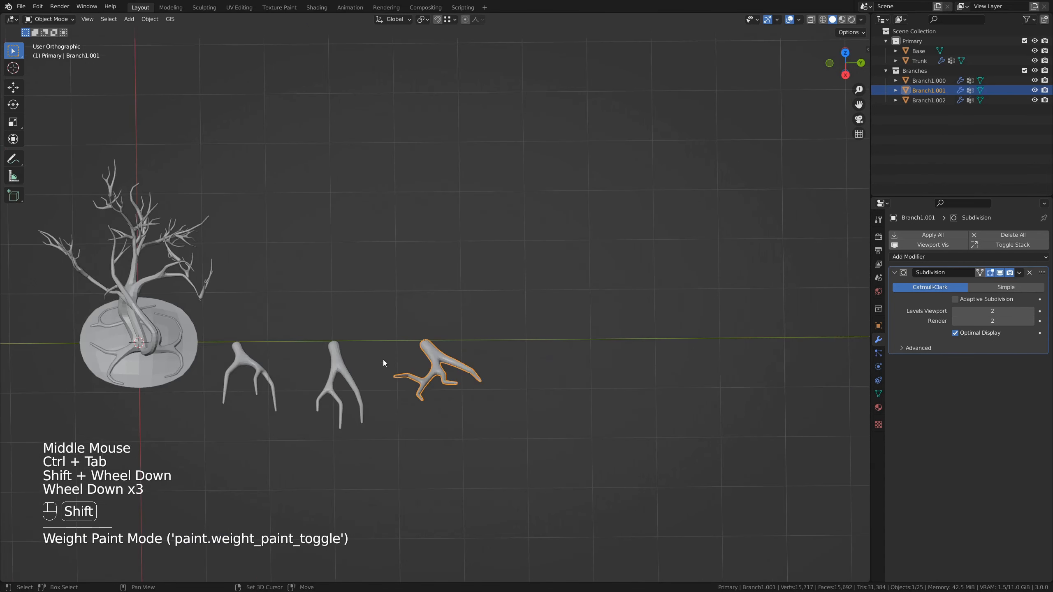
pyautogui.keyDown('shift'); pyautogui.moveTo(384, 360); pyautogui.dragTo(435, 365, button='middle'); pyautogui.keyUp('shift')
pyautogui.moveTo(435, 365); pyautogui.dragTo(502, 405, button='middle')
pyautogui.scroll(3, 560, 442)
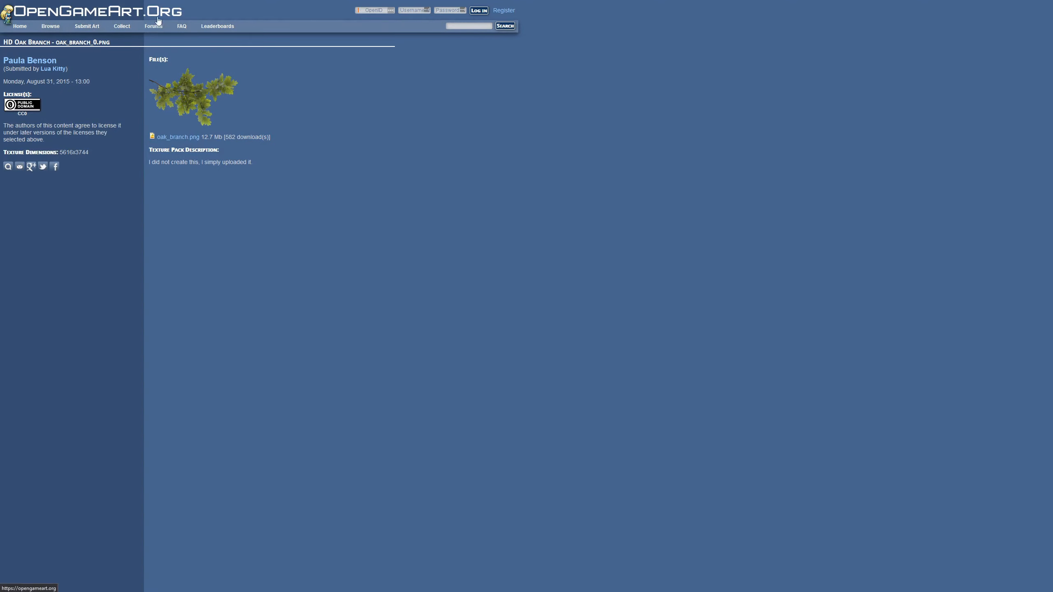
# Switch to the OpenGameArt page in Firefox and save the oak_branch.png texture file
pyautogui.click(179, 138)
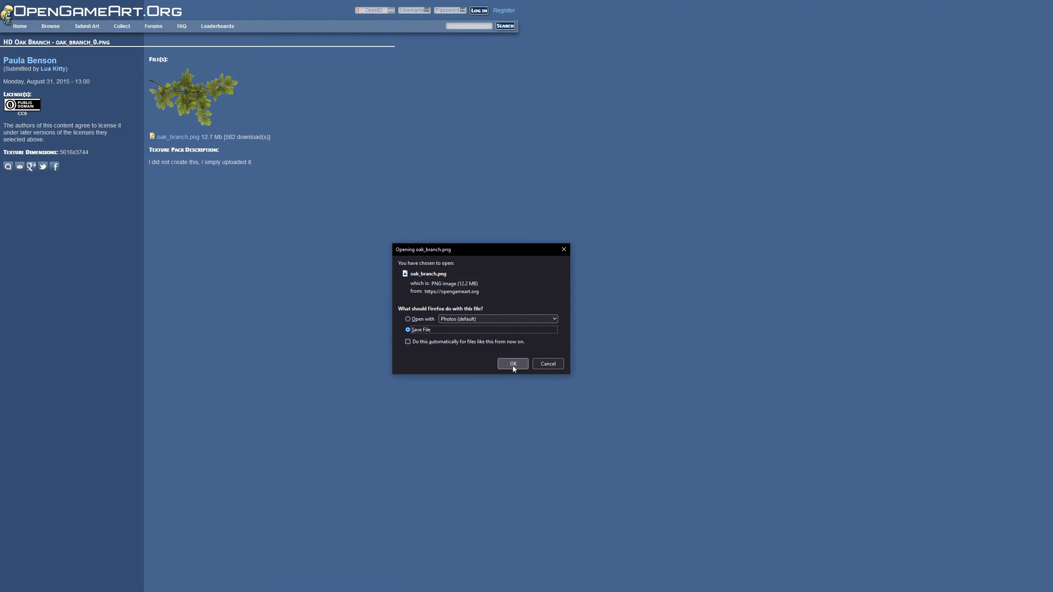
pyautogui.click(513, 363)
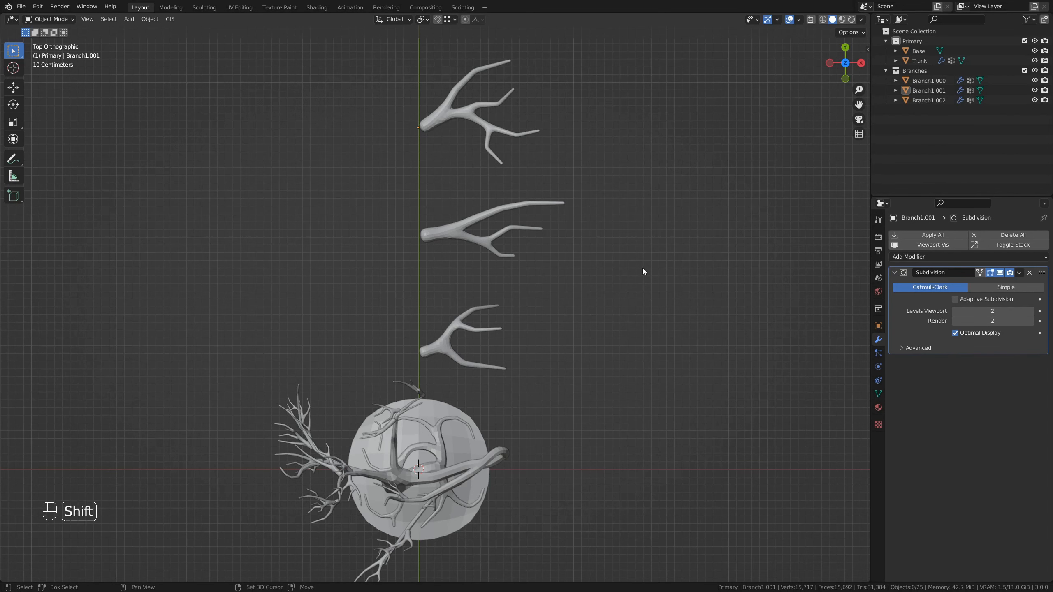
# Place the 3D cursor in Blender's top view in the empty space beside the middle branch, beyond the twig tips
pyautogui.keyDown('shift'); pyautogui.rightClick(643, 260); pyautogui.keyUp('shift')
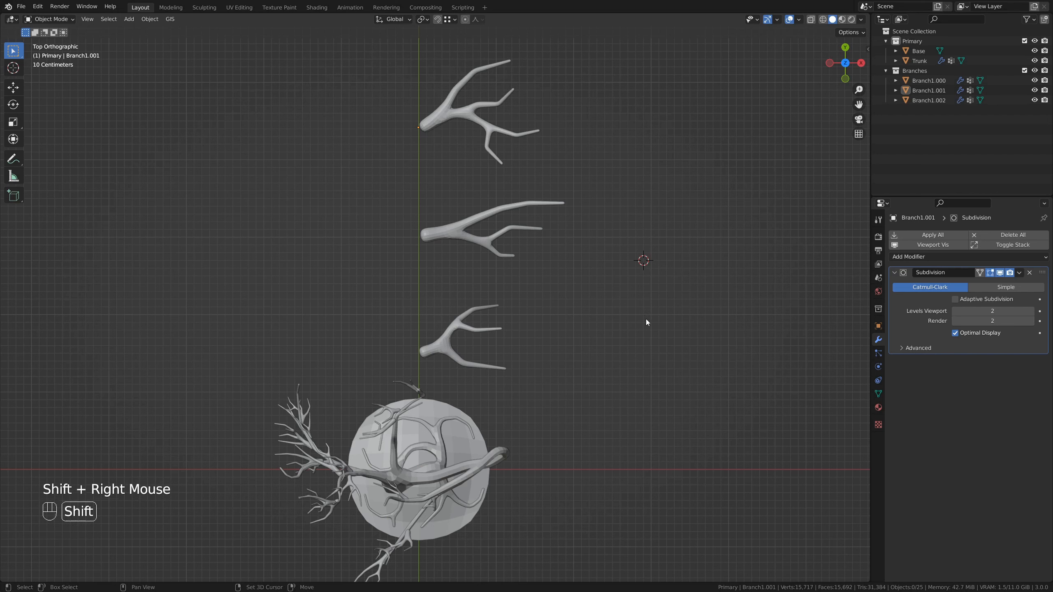
# Check in the add-on preferences, filtered by "image", whether Import Images as Planes is enabled
pyautogui.hotkey('shift', 'a')
pyautogui.moveTo(626, 323)
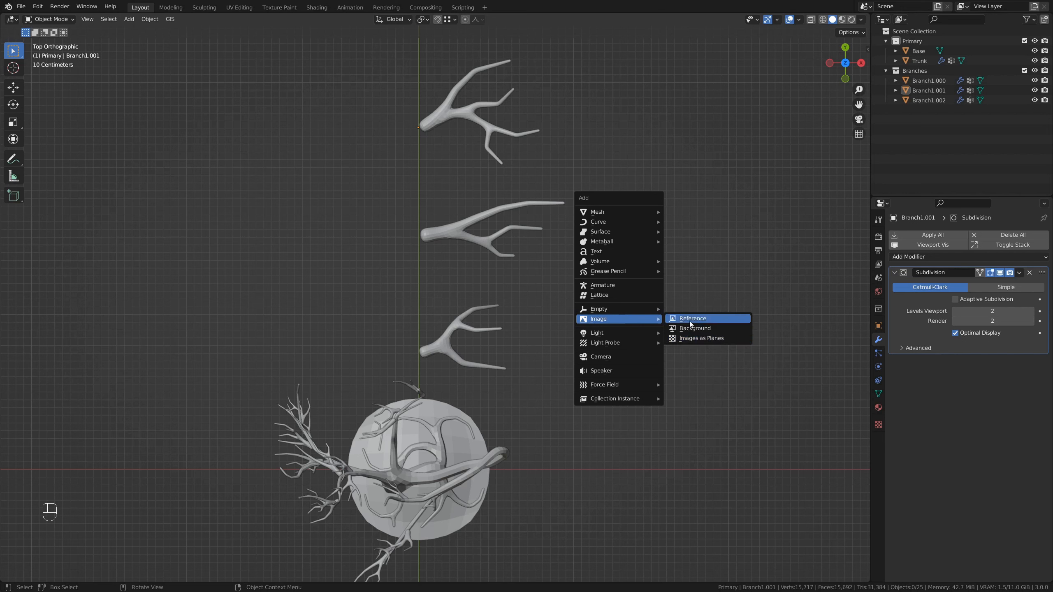
pyautogui.click(42, 7)
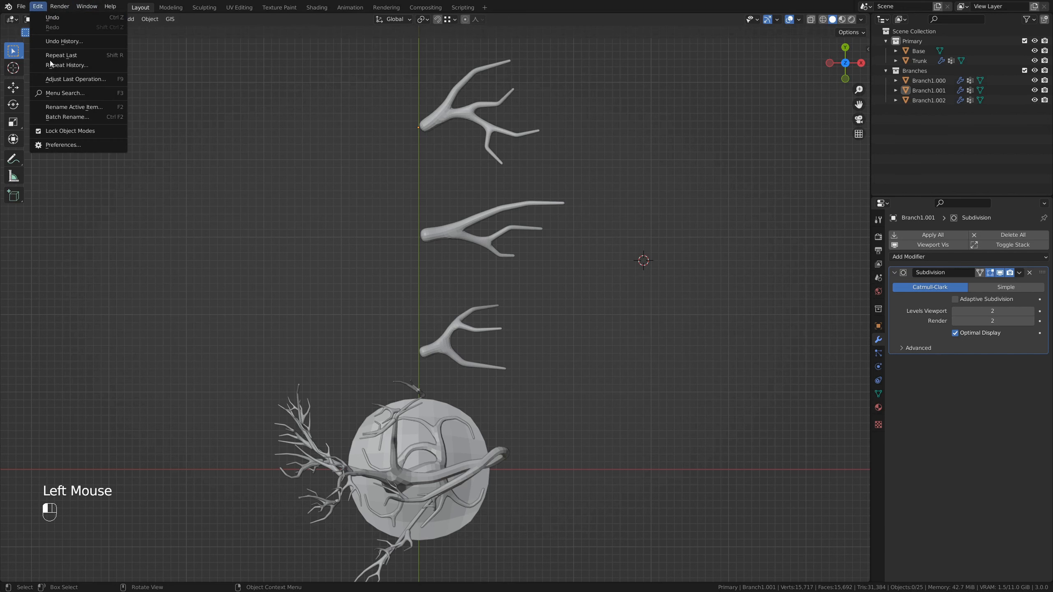
pyautogui.click(62, 145)
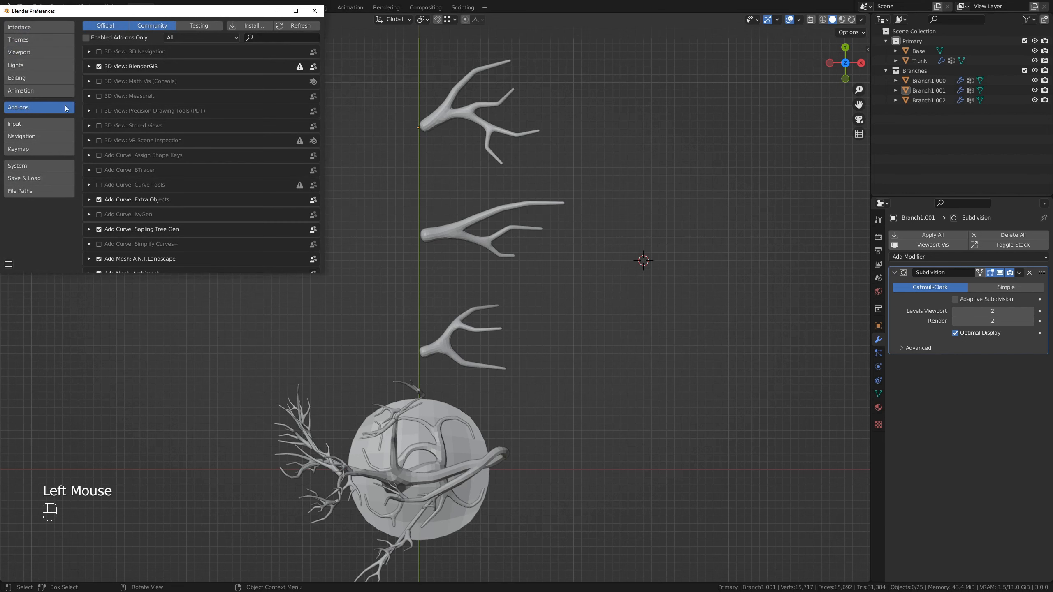
pyautogui.write('image')
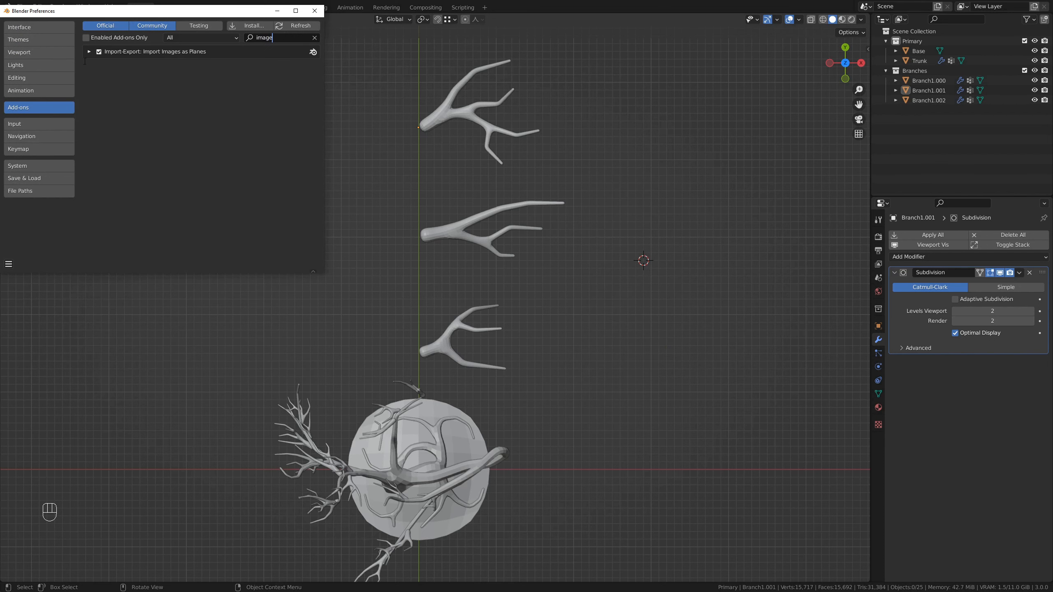
pyautogui.click(315, 12)
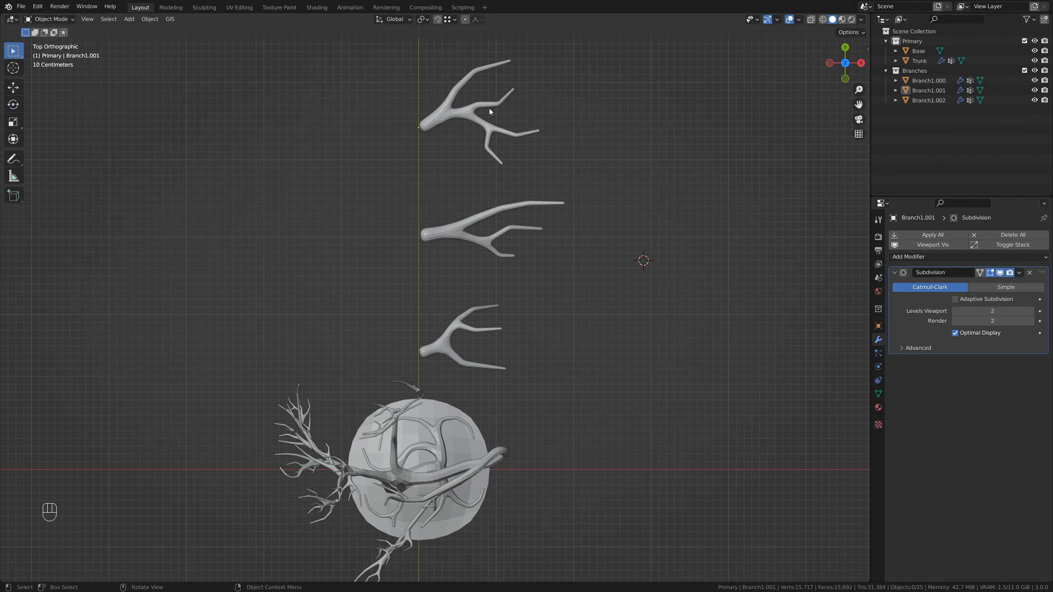
# Import the oak_branch image as a plane from the Tree\Resources folder and display the viewport in Material Preview
pyautogui.hotkey('shift', 'a')
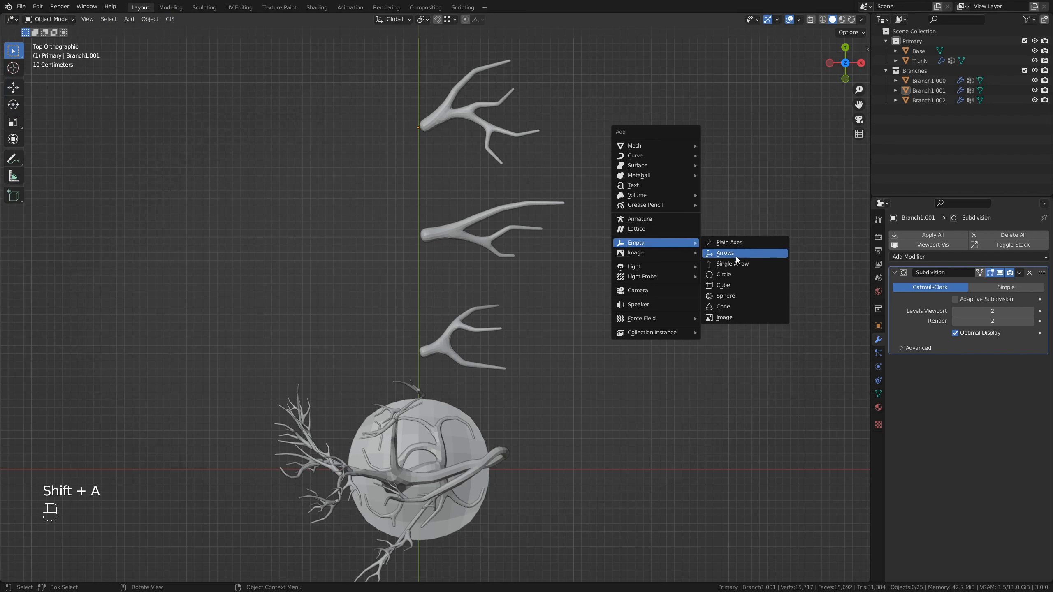
pyautogui.moveTo(659, 255)
pyautogui.click(742, 272)
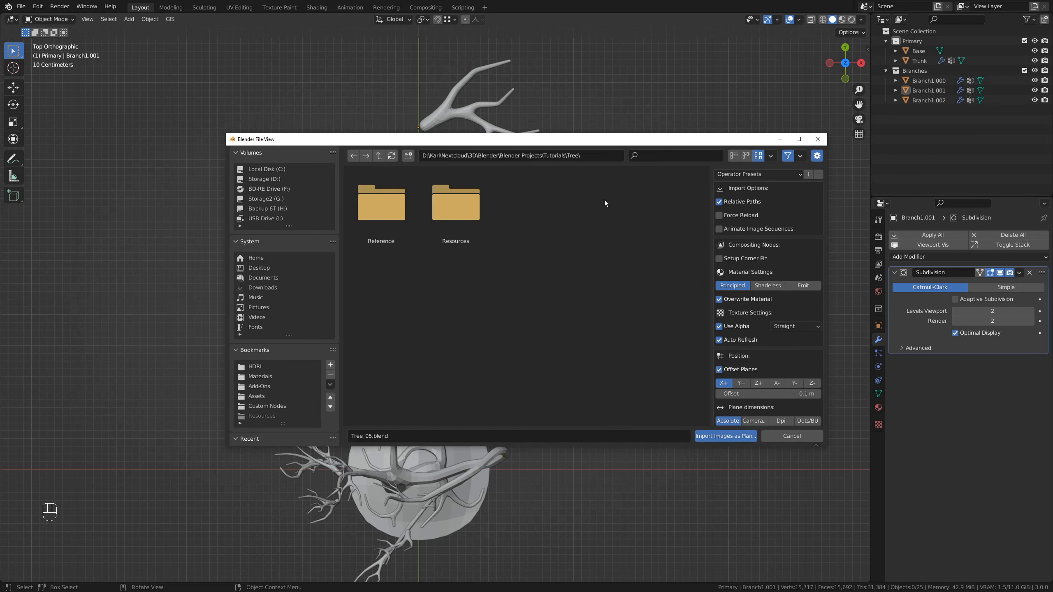
pyautogui.click(593, 159)
pyautogui.write('D:\\Karl\\Nextcloud\\3D\\Blender\\Blender Projects\\Tutorials\\Tree\\Resources')
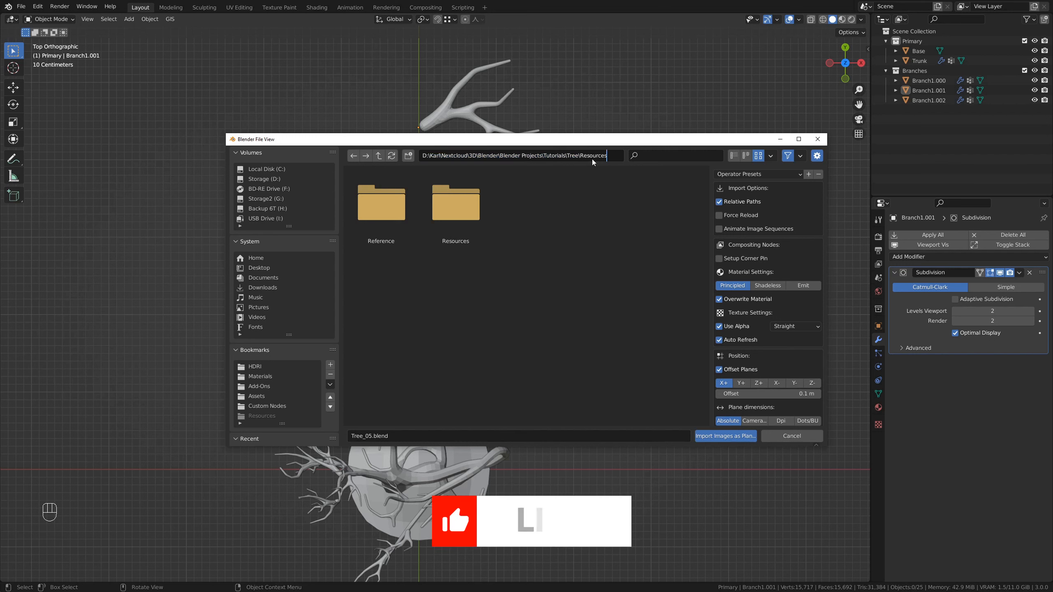
pyautogui.press('Return')
pyautogui.doubleClick(466, 208)
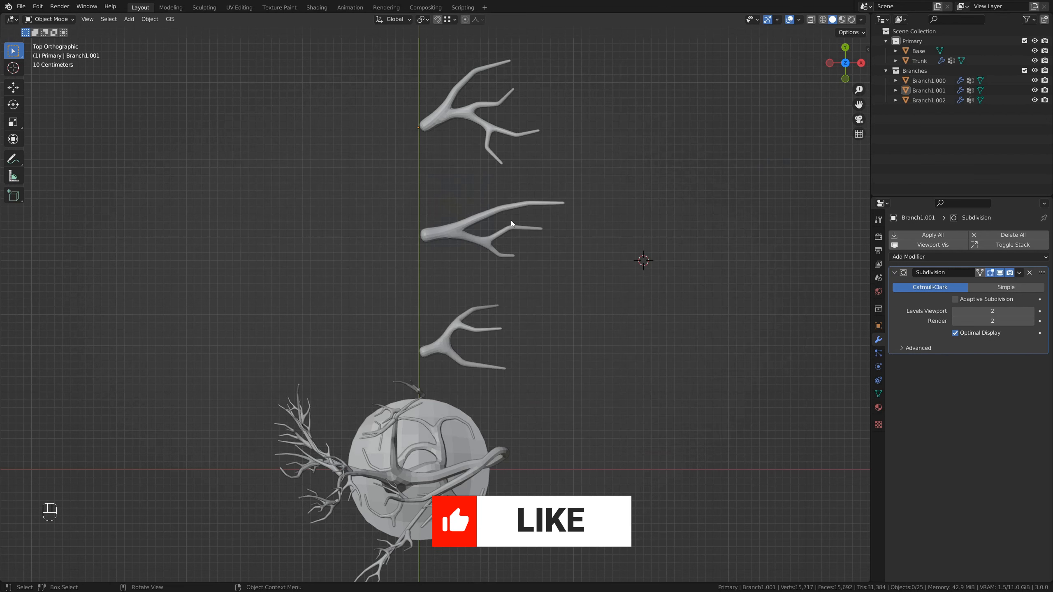
pyautogui.keyDown('shift'); pyautogui.moveTo(696, 288); pyautogui.dragTo(599, 285, button='middle'); pyautogui.keyUp('shift')
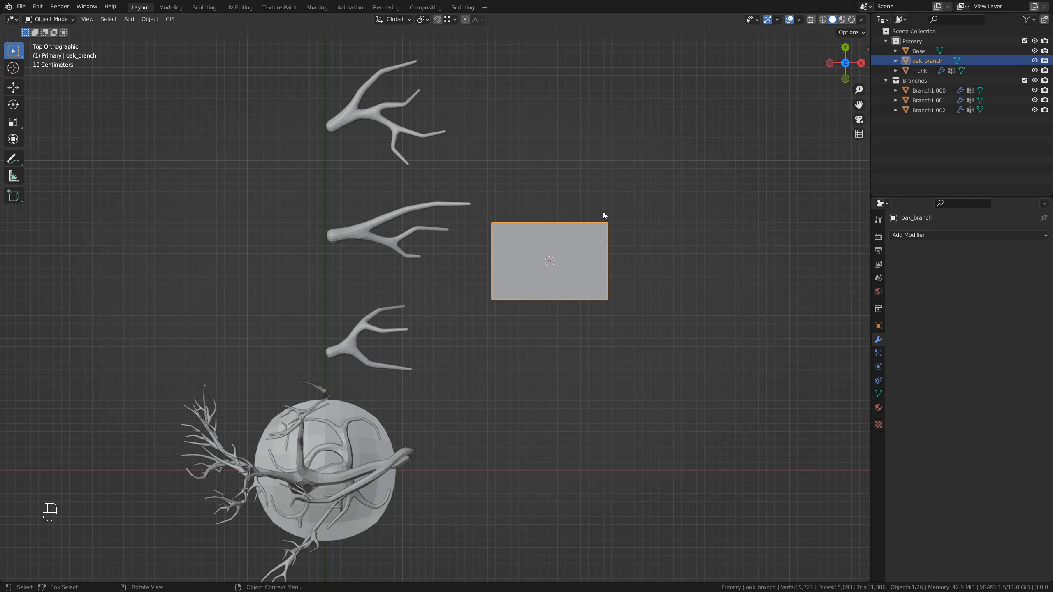
pyautogui.press('z')
pyautogui.click(609, 333)
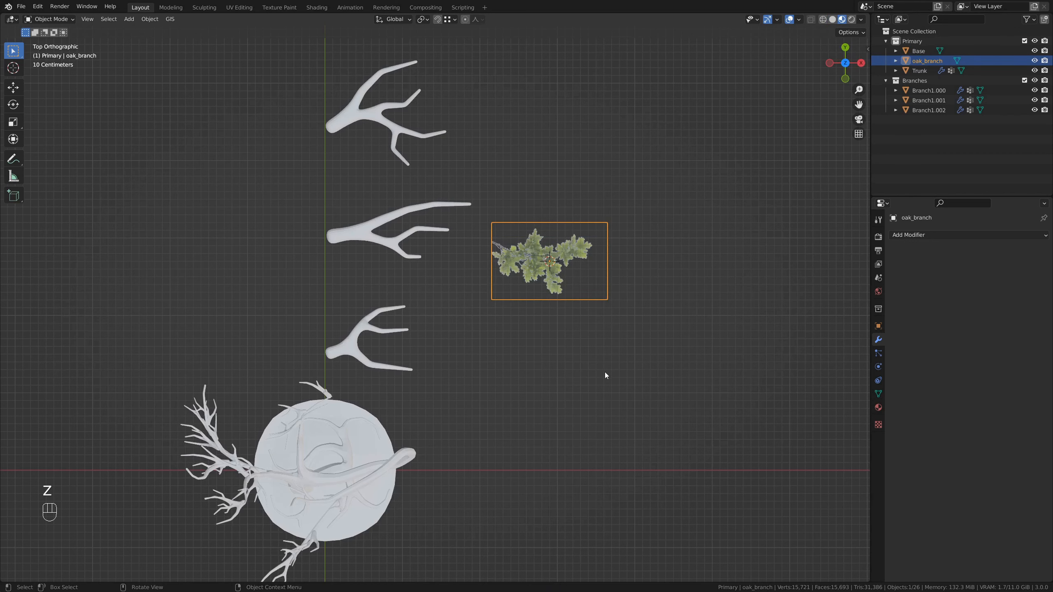
# Knife-cut the oak_branch plane lengthwise, following the main stem from its cut end through the leaf tip to the opposite edge
pyautogui.keyDown('shift'); pyautogui.moveTo(617, 358); pyautogui.dragTo(651, 351, button='middle'); pyautogui.keyUp('shift')
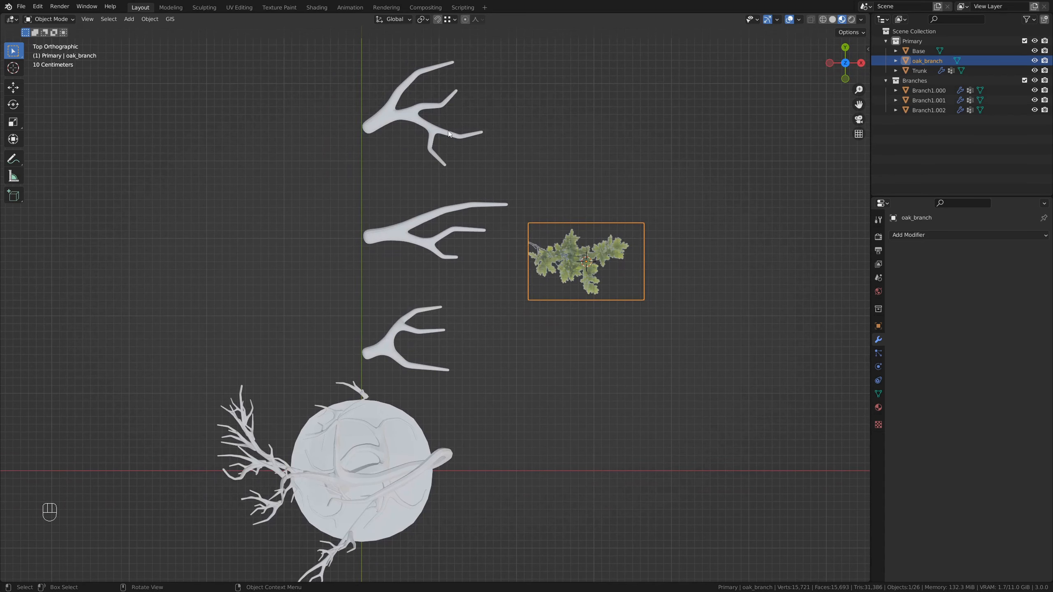
pyautogui.keyDown('shift'); pyautogui.moveTo(425, 247); pyautogui.dragTo(515, 255, button='middle'); pyautogui.keyUp('shift')
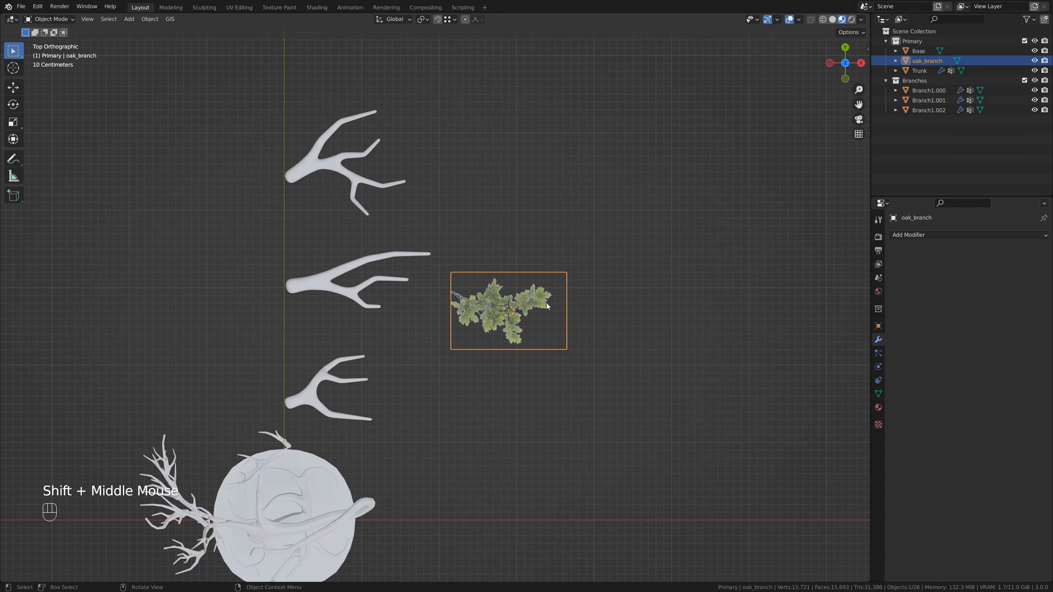
pyautogui.keyDown('shift'); pyautogui.moveTo(554, 307); pyautogui.dragTo(501, 309, button='middle'); pyautogui.keyUp('shift')
pyautogui.scroll(3, 500, 328)
pyautogui.scroll(1, 500, 335)
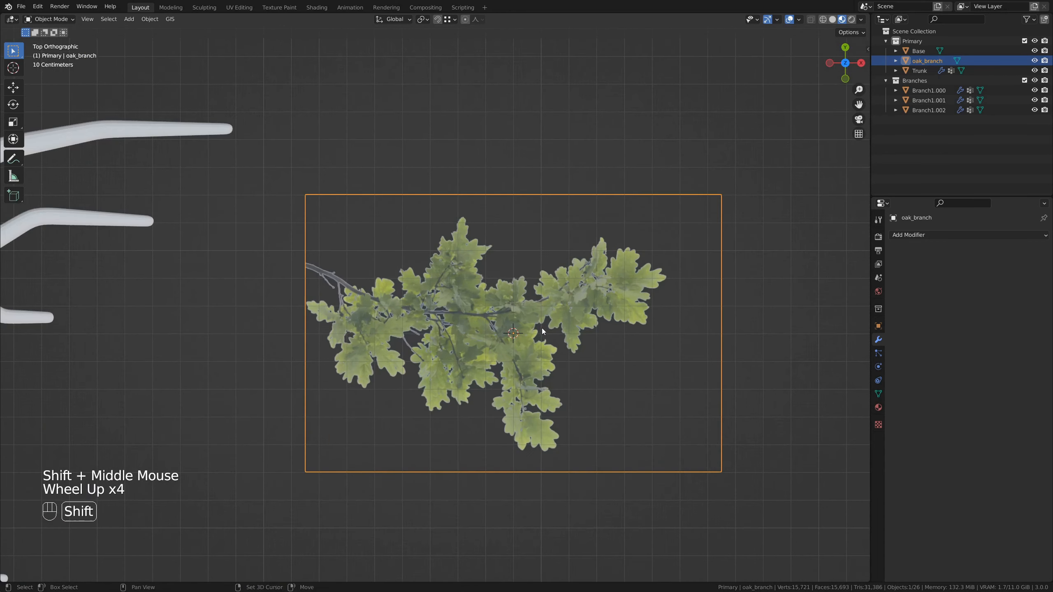
pyautogui.keyDown('shift'); pyautogui.moveTo(458, 276); pyautogui.dragTo(429, 261, button='middle'); pyautogui.keyUp('shift')
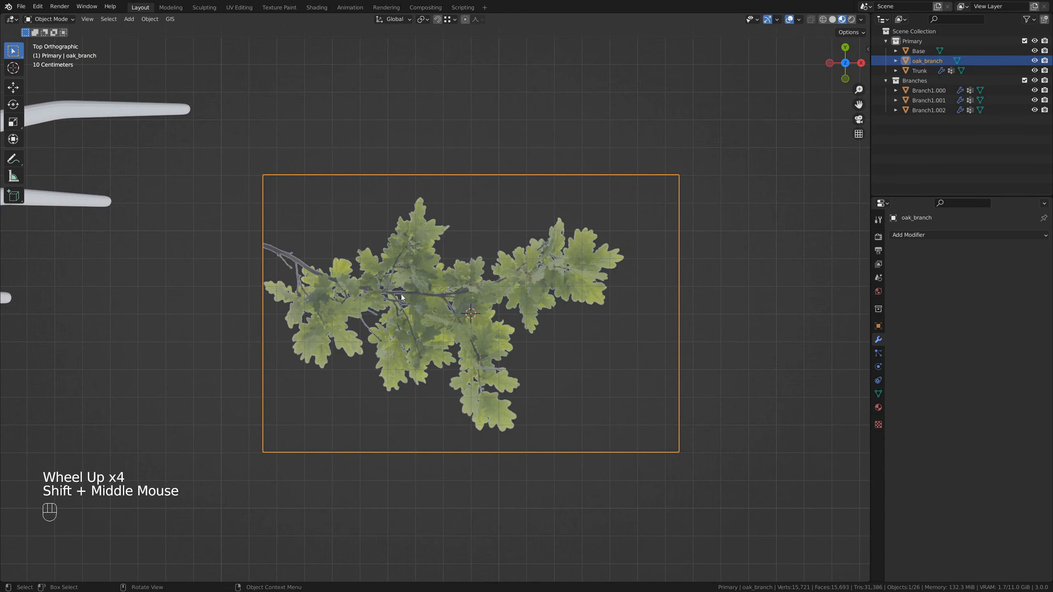
pyautogui.keyDown('shift'); pyautogui.moveTo(546, 298); pyautogui.dragTo(575, 334, button='middle'); pyautogui.keyUp('shift')
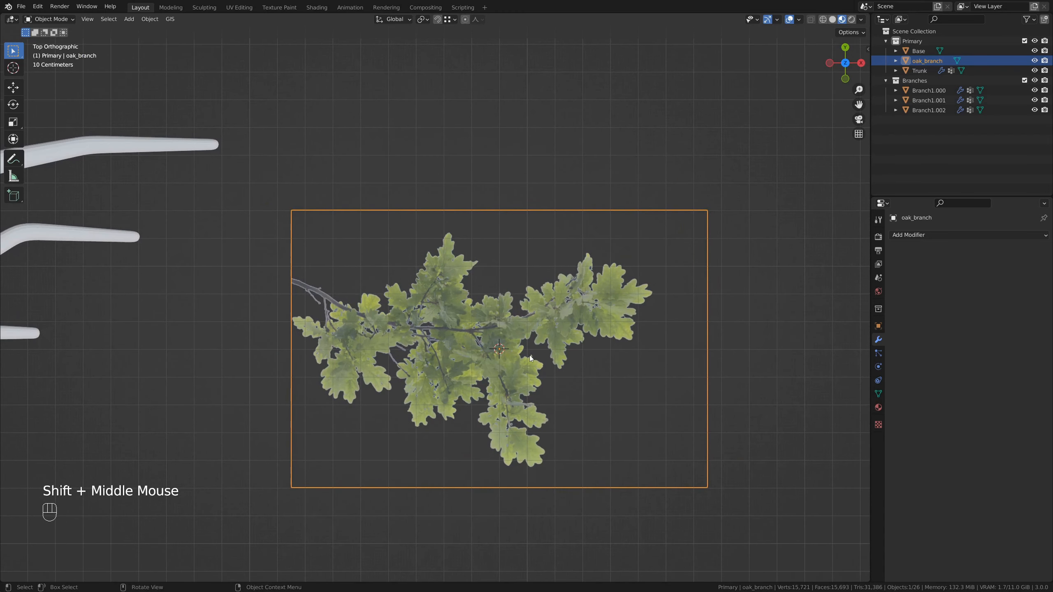
pyautogui.press('Tab')
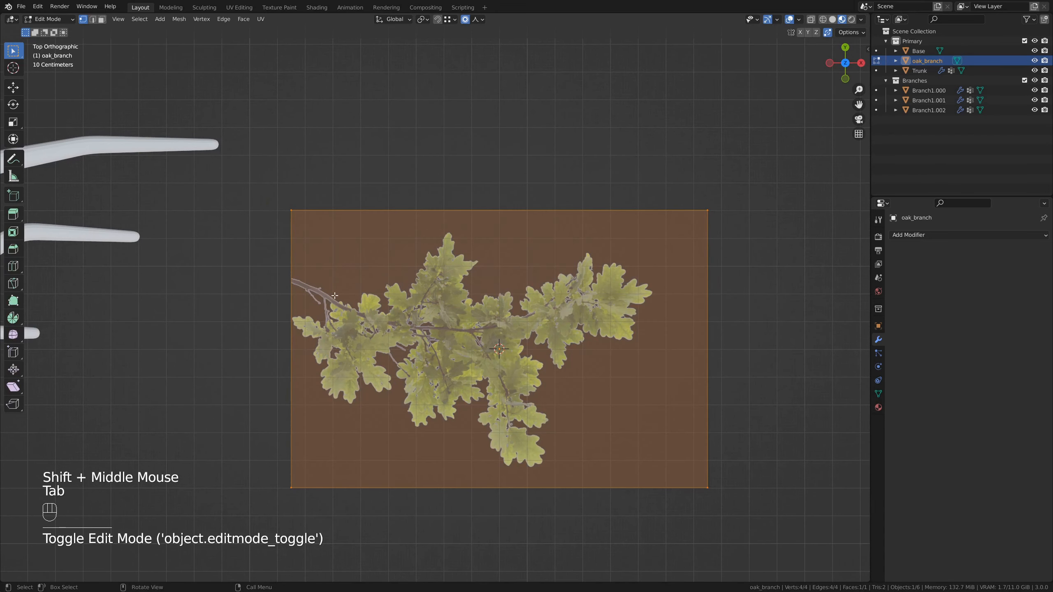
pyautogui.press('k')
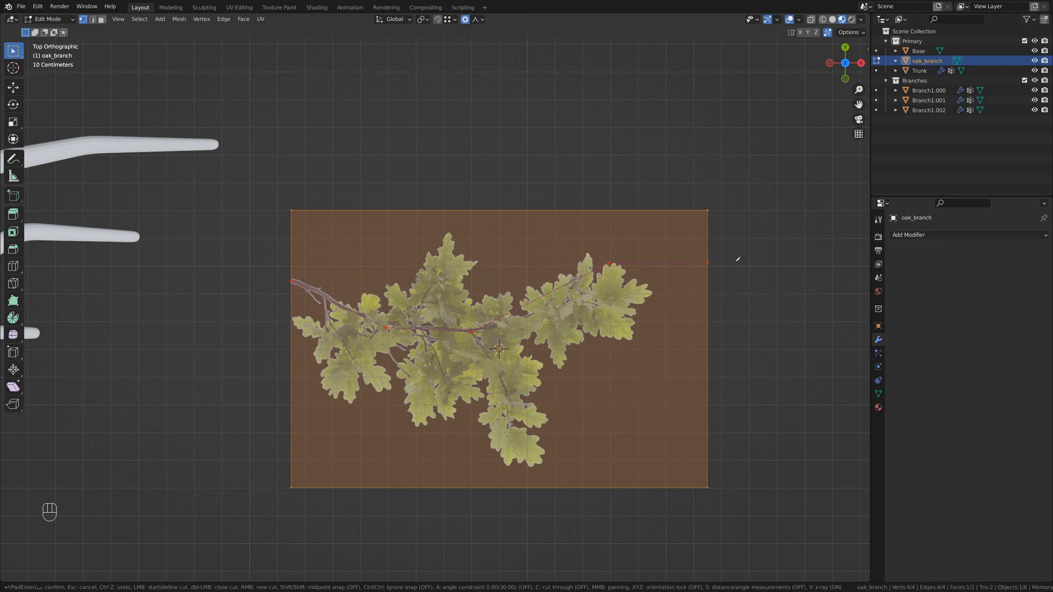
pyautogui.press('Return')
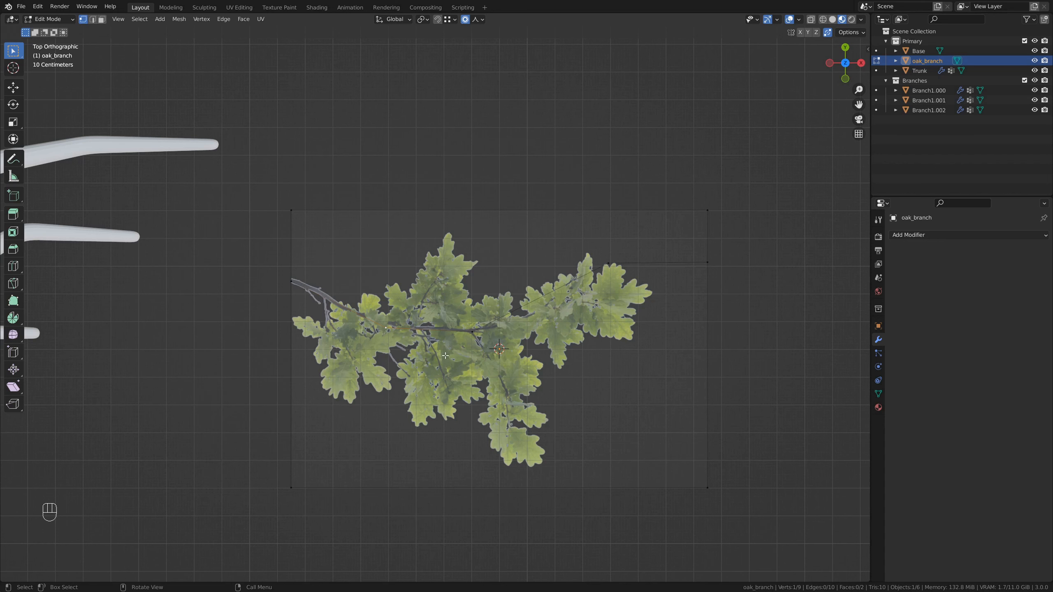
# Add three angle-constrained knife cuts across the full height of the plane, passing through the inner points of the stem cut
pyautogui.press('k')
pyautogui.click(386, 329)
pyautogui.press('a')
pyautogui.click(386, 187)
pyautogui.rightClick(386, 187)
pyautogui.click(472, 332)
pyautogui.click(473, 187)
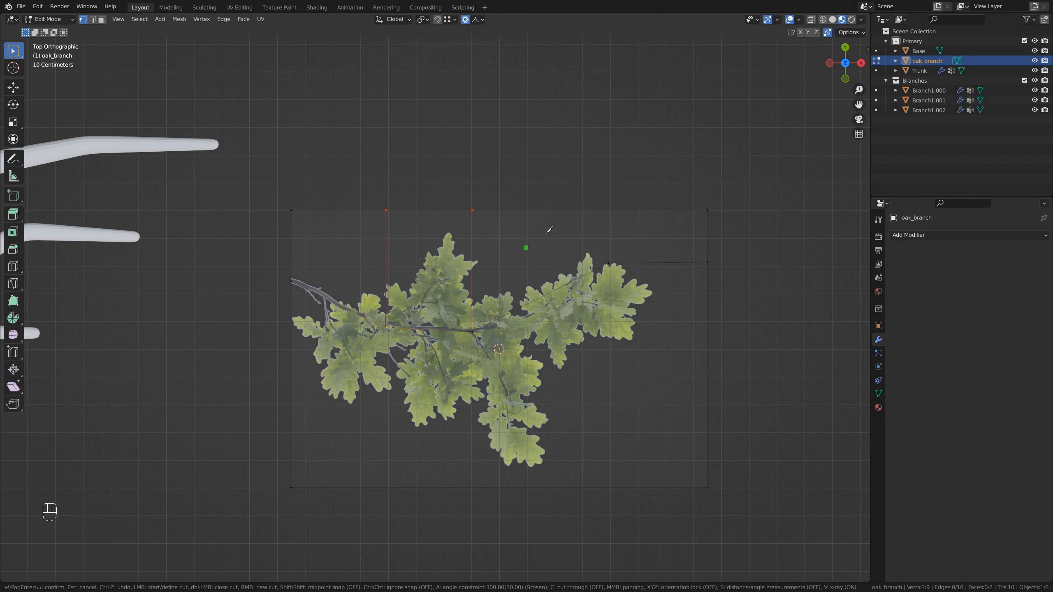
pyautogui.click(609, 264)
pyautogui.click(608, 541)
pyautogui.press('a')
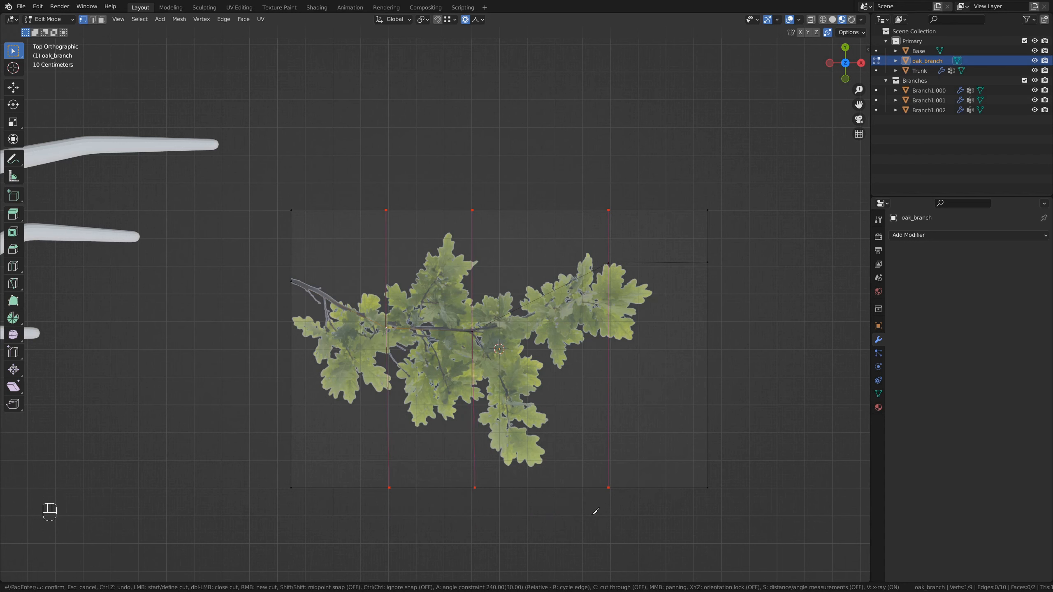
pyautogui.press('Return')
pyautogui.moveTo(523, 423); pyautogui.dragTo(606, 379, button='middle')
pyautogui.moveTo(337, 133); pyautogui.dragTo(366, 504)
pyautogui.keyDown('shift'); pyautogui.moveTo(300, 414); pyautogui.dragTo(344, 477); pyautogui.keyUp('shift')
pyautogui.keyDown('shift'); pyautogui.moveTo(362, 151); pyautogui.dragTo(425, 255); pyautogui.keyUp('shift')
pyautogui.keyDown('shift'); pyautogui.moveTo(639, 177); pyautogui.dragTo(713, 331); pyautogui.keyUp('shift')
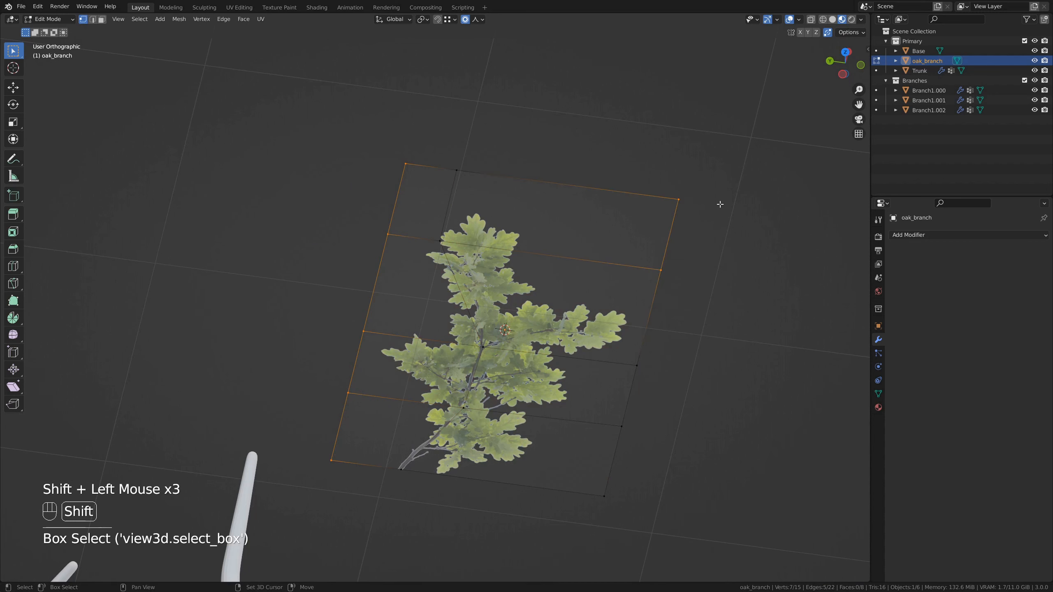
# Slide one leaf-tip corner and its neighbouring edge vertex inward toward the leaves, sliding the corner further to bevel the outline
pyautogui.moveTo(655, 179); pyautogui.dragTo(690, 276)
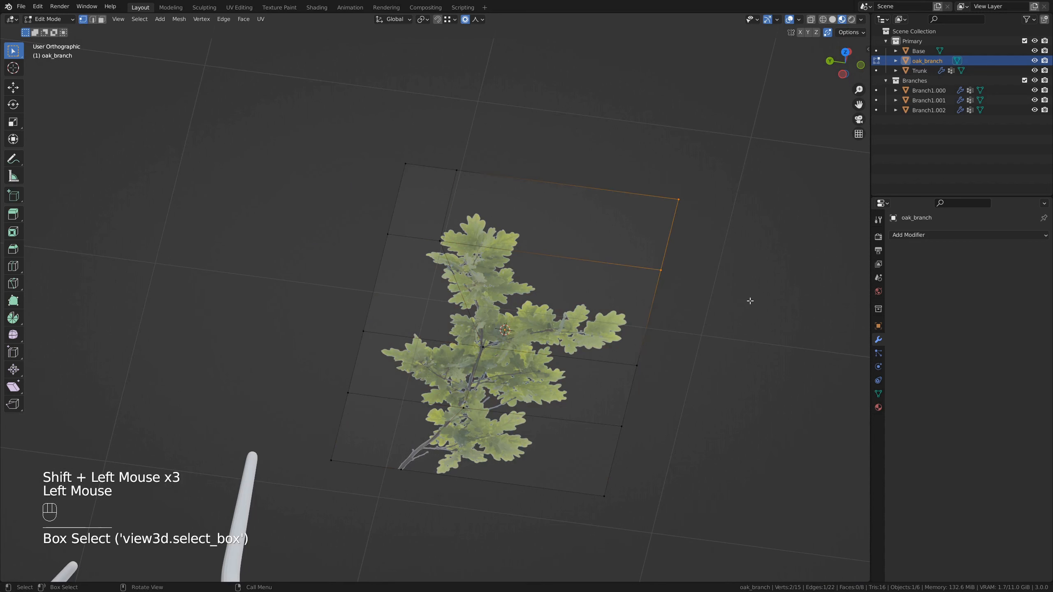
pyautogui.press('g')
pyautogui.press('g')
pyautogui.click(730, 283)
pyautogui.moveTo(622, 168); pyautogui.dragTo(693, 231)
pyautogui.press('g')
pyautogui.press('g')
pyautogui.click(635, 217)
# Slide the remaining three corner vertices of the plane inward along their end edges to trim the empty area around the leaves
pyautogui.moveTo(577, 462); pyautogui.dragTo(680, 510)
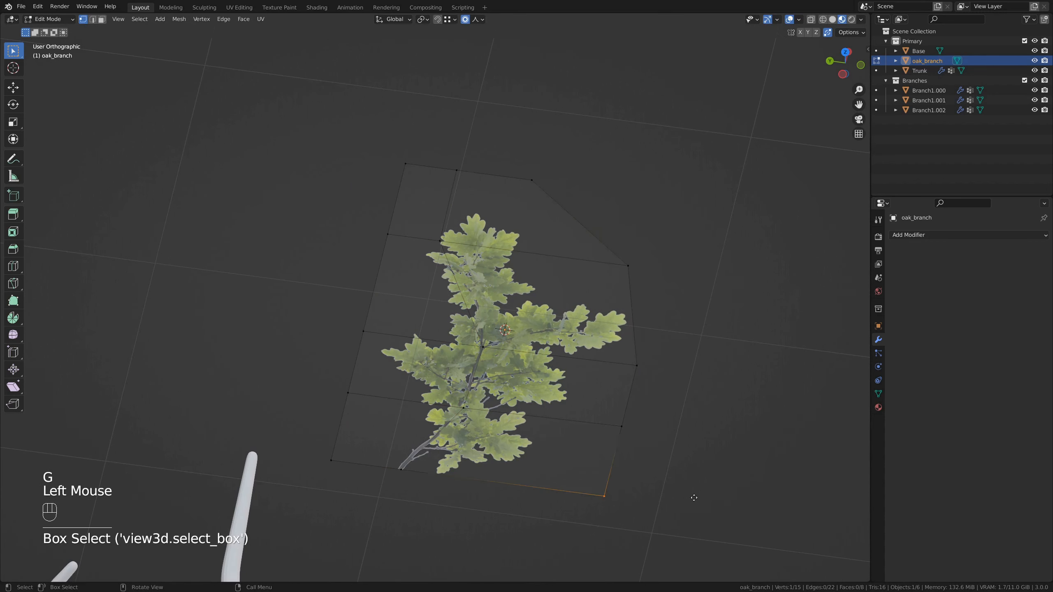
pyautogui.press('g')
pyautogui.press('g')
pyautogui.click(641, 494)
pyautogui.moveTo(307, 435); pyautogui.dragTo(362, 486)
pyautogui.press('g')
pyautogui.press('g')
pyautogui.click(400, 490)
pyautogui.moveTo(393, 156); pyautogui.dragTo(424, 195)
pyautogui.press('g')
pyautogui.press('g')
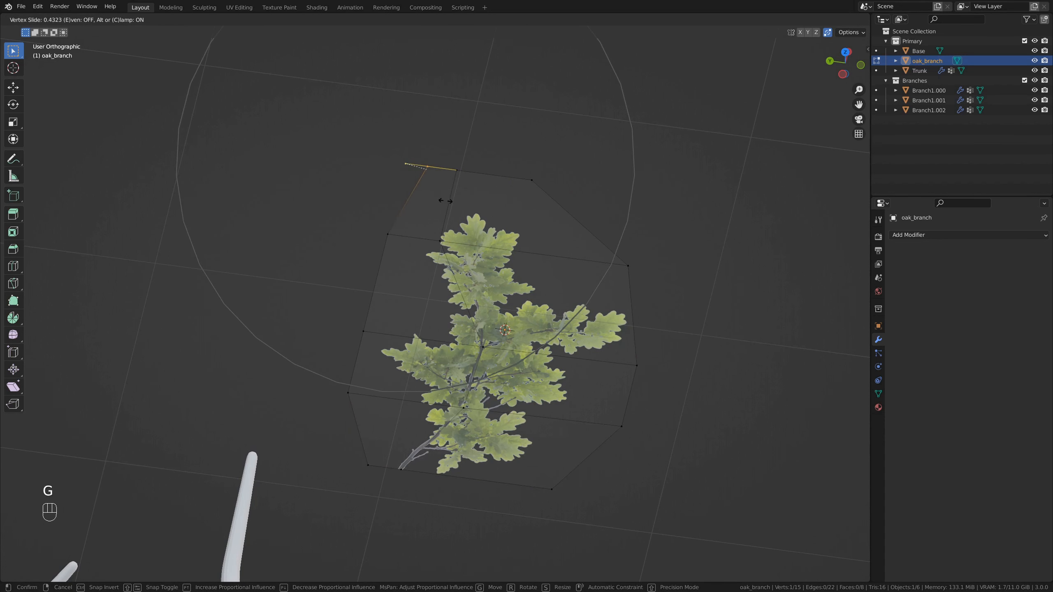
pyautogui.click(447, 202)
# Select the outline vertices along both long sides of the leaf plane and raise them to fold it along the stem
pyautogui.moveTo(445, 202); pyautogui.dragTo(402, 206, button='middle')
pyautogui.keyDown('shift'); pyautogui.click(399, 205); pyautogui.keyUp('shift')
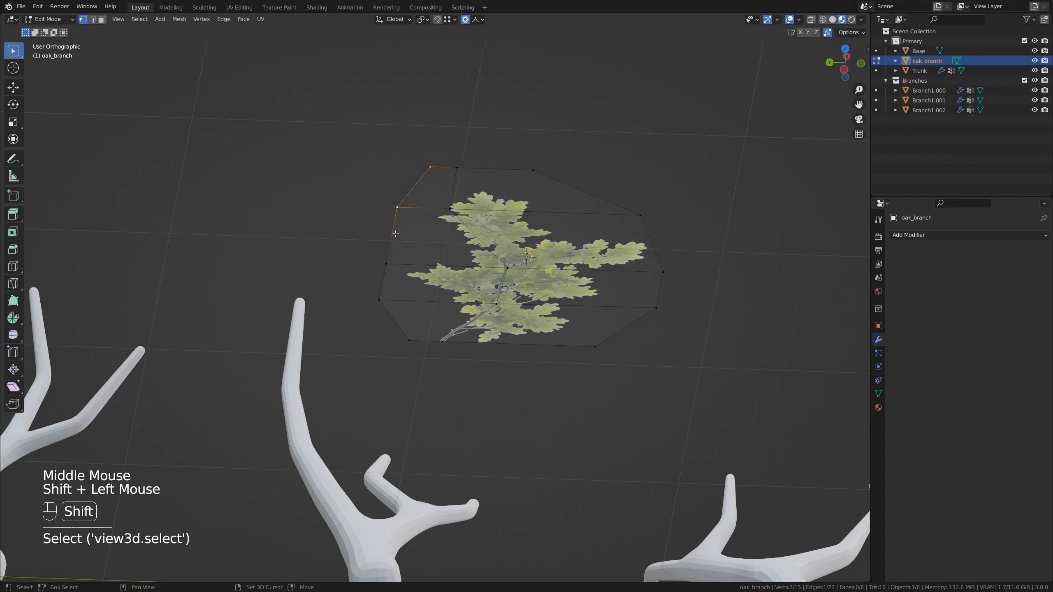
pyautogui.keyDown('shift'); pyautogui.moveTo(375, 255); pyautogui.dragTo(386, 324); pyautogui.keyUp('shift')
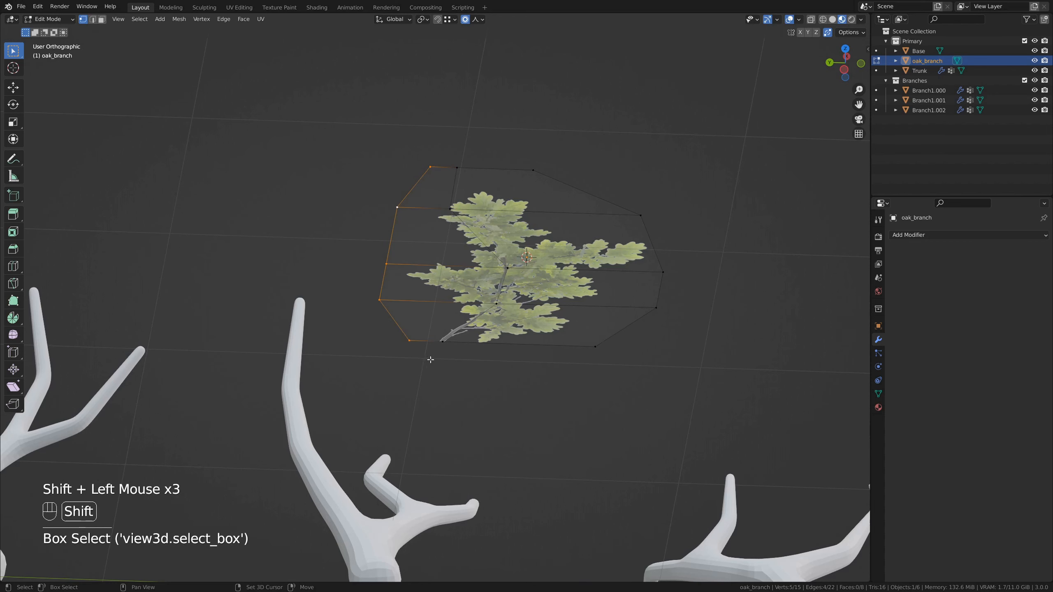
pyautogui.keyDown('shift'); pyautogui.moveTo(628, 194); pyautogui.dragTo(696, 359); pyautogui.keyUp('shift')
pyautogui.keyDown('shift'); pyautogui.moveTo(579, 332); pyautogui.dragTo(609, 359); pyautogui.keyUp('shift')
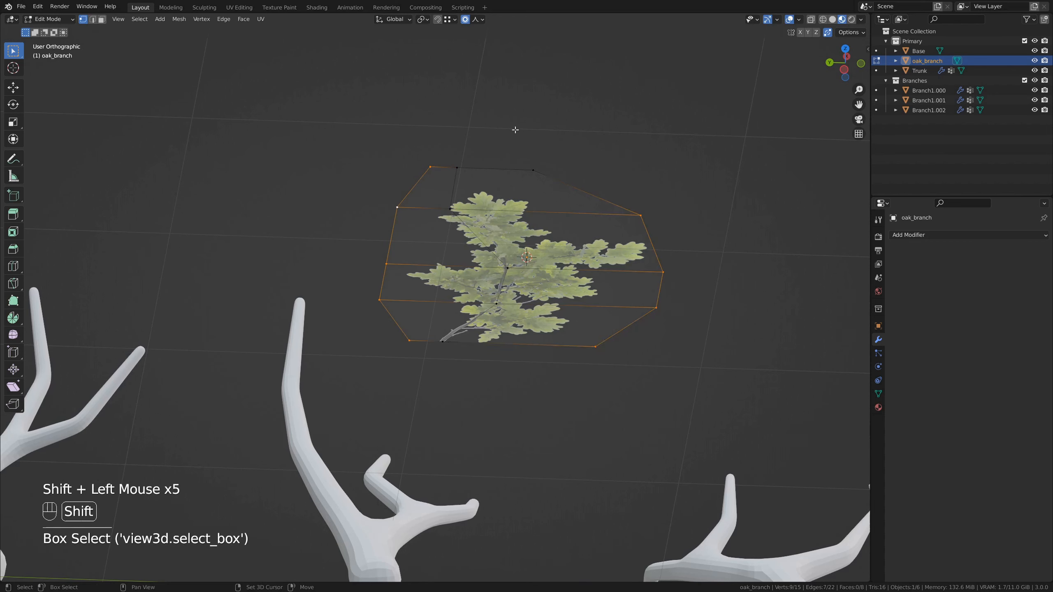
pyautogui.keyDown('shift'); pyautogui.moveTo(523, 143); pyautogui.dragTo(583, 197); pyautogui.keyUp('shift')
pyautogui.press('g')
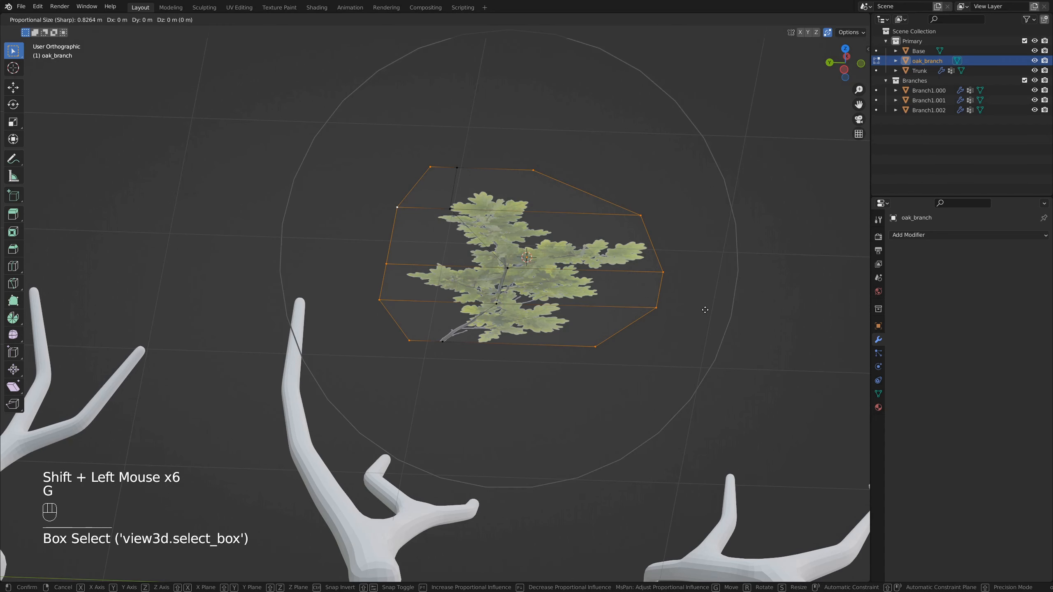
pyautogui.click(692, 225)
# Select the three vertices at the stem end of the plane and lower them along the global Z axis
pyautogui.moveTo(481, 83); pyautogui.dragTo(573, 162, button='middle')
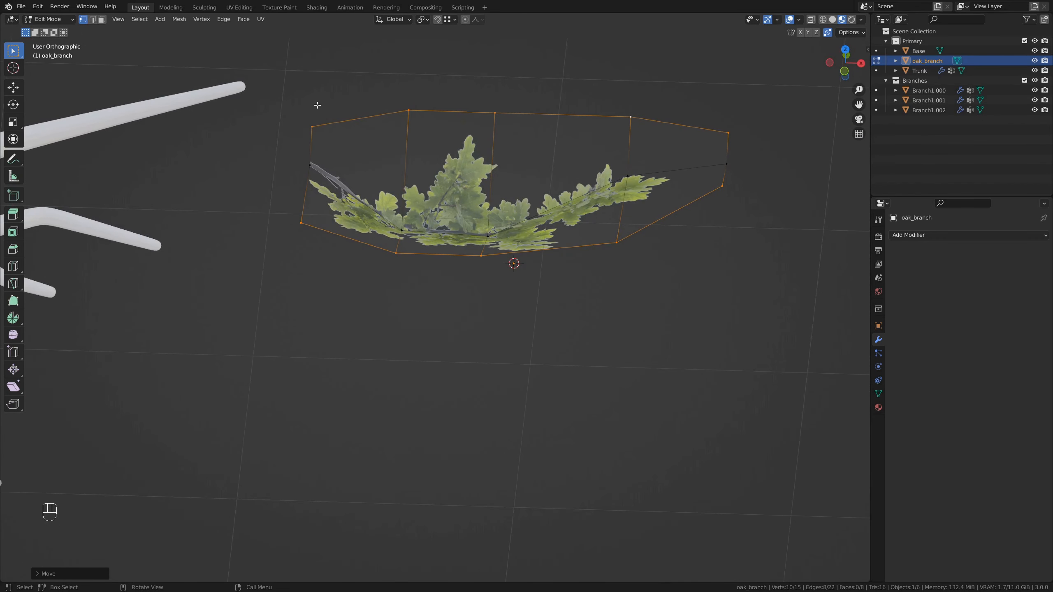
pyautogui.moveTo(278, 120); pyautogui.dragTo(327, 263)
pyautogui.moveTo(336, 282); pyautogui.dragTo(380, 128, button='middle')
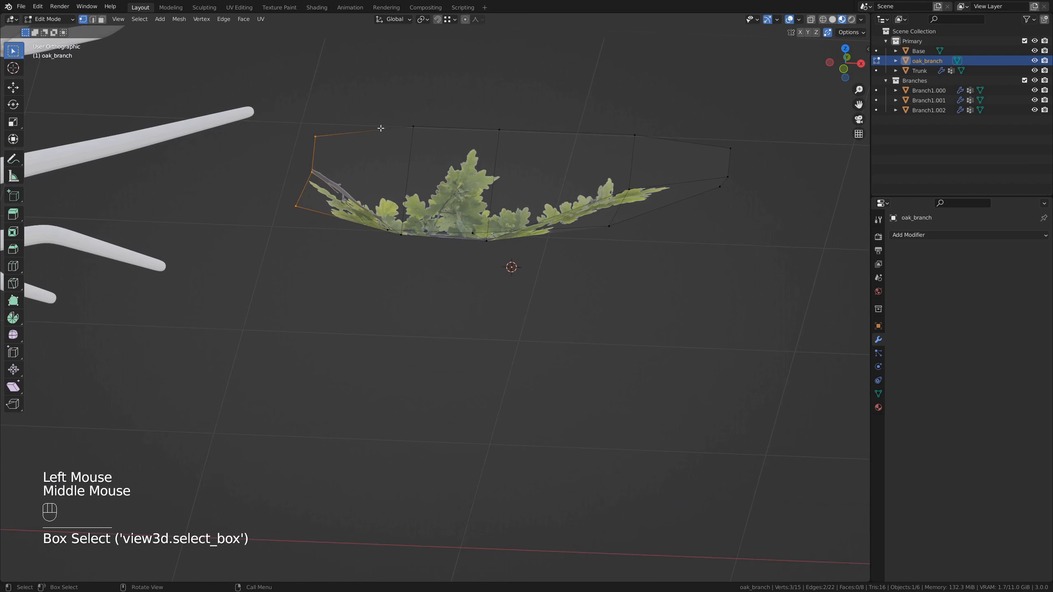
pyautogui.press('g')
pyautogui.press('z')
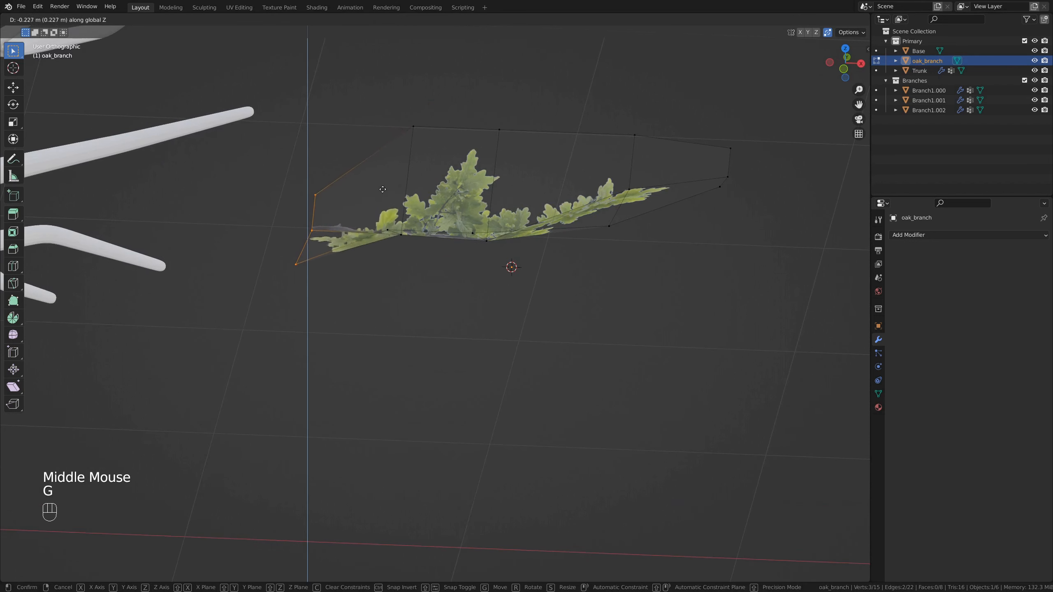
pyautogui.click(392, 235)
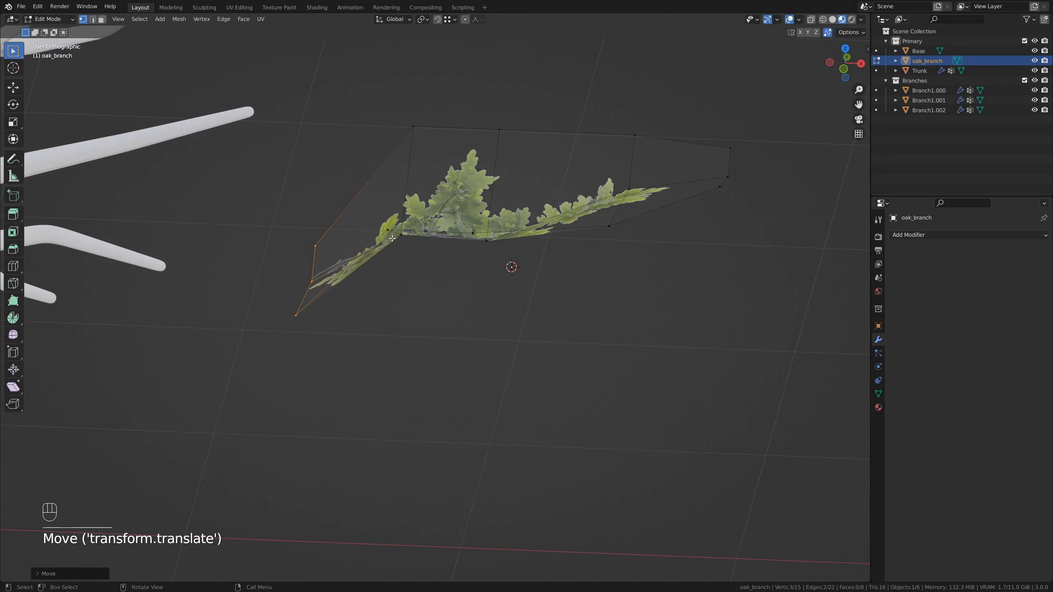
# Select the three vertices at the leaf-tip end of the plane and lower them about 0.4 m along the global Z axis
pyautogui.moveTo(378, 170); pyautogui.dragTo(411, 204, button='middle')
pyautogui.keyDown('shift'); pyautogui.moveTo(551, 233); pyautogui.dragTo(576, 286, button='middle'); pyautogui.keyUp('shift')
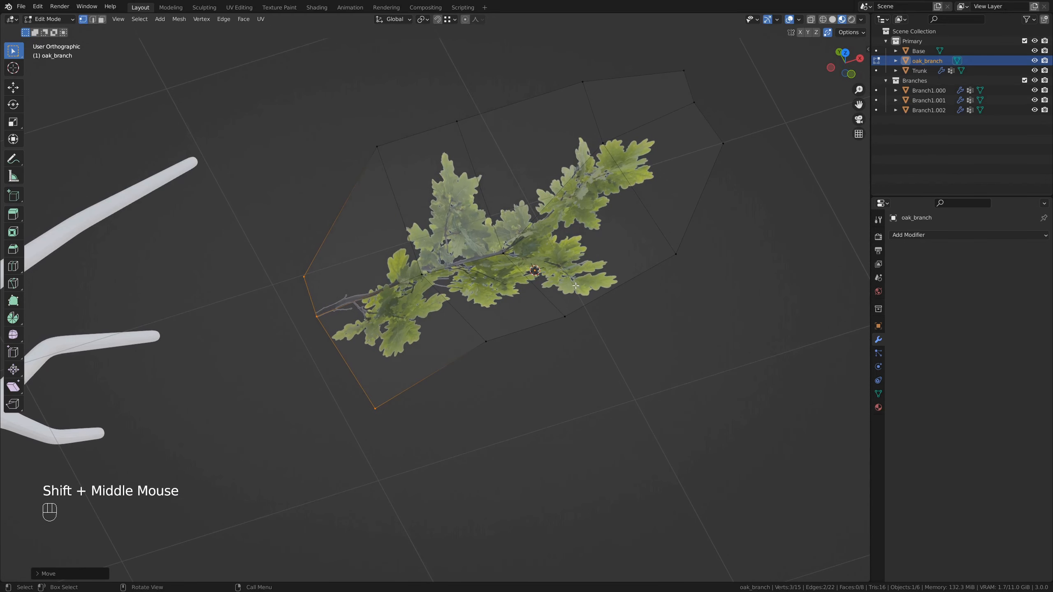
pyautogui.moveTo(442, 66); pyautogui.dragTo(624, 129)
pyautogui.moveTo(624, 129); pyautogui.dragTo(580, 37, button='middle')
pyautogui.moveTo(577, 42); pyautogui.dragTo(695, 94)
pyautogui.keyDown('shift'); pyautogui.moveTo(694, 105); pyautogui.dragTo(556, 207, button='middle'); pyautogui.keyUp('shift')
pyautogui.press('g')
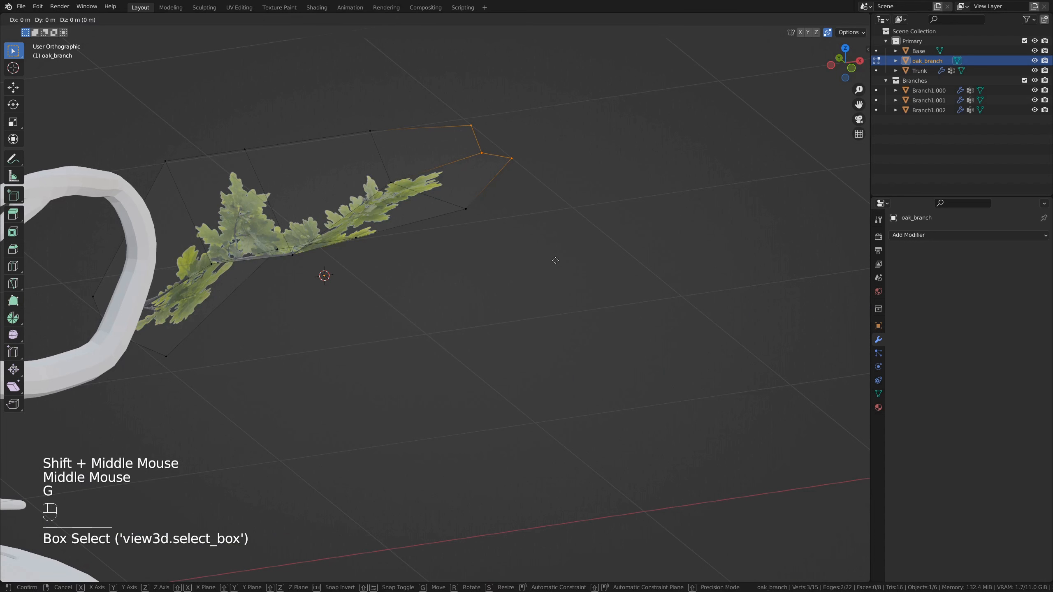
pyautogui.press('z')
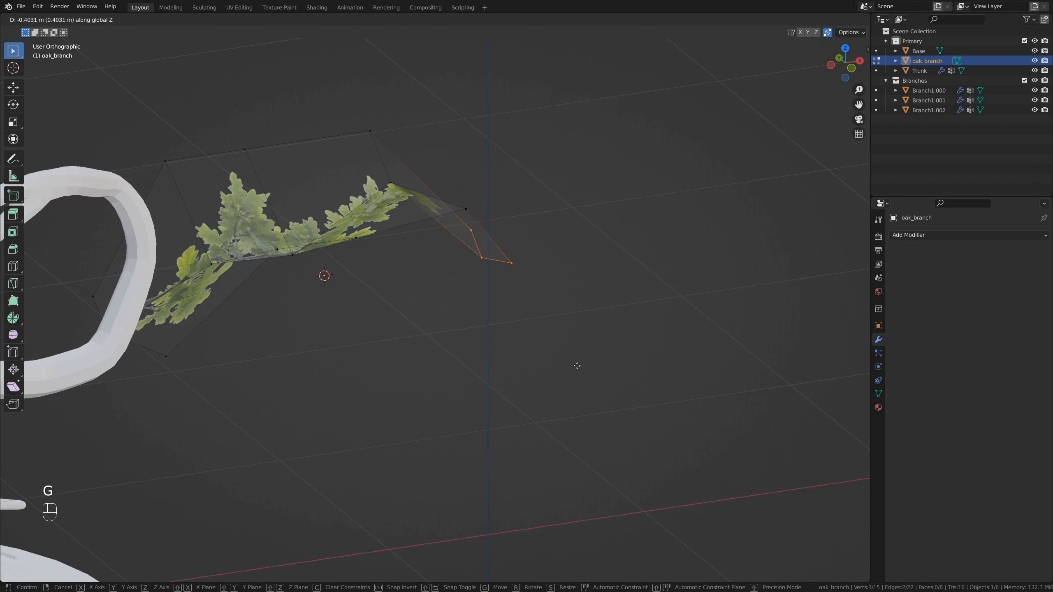
pyautogui.click(576, 369)
# Select the cross row of three vertices next to the leaf-tip end, lower it slightly along Z, and return to Object Mode
pyautogui.moveTo(370, 118); pyautogui.dragTo(438, 210)
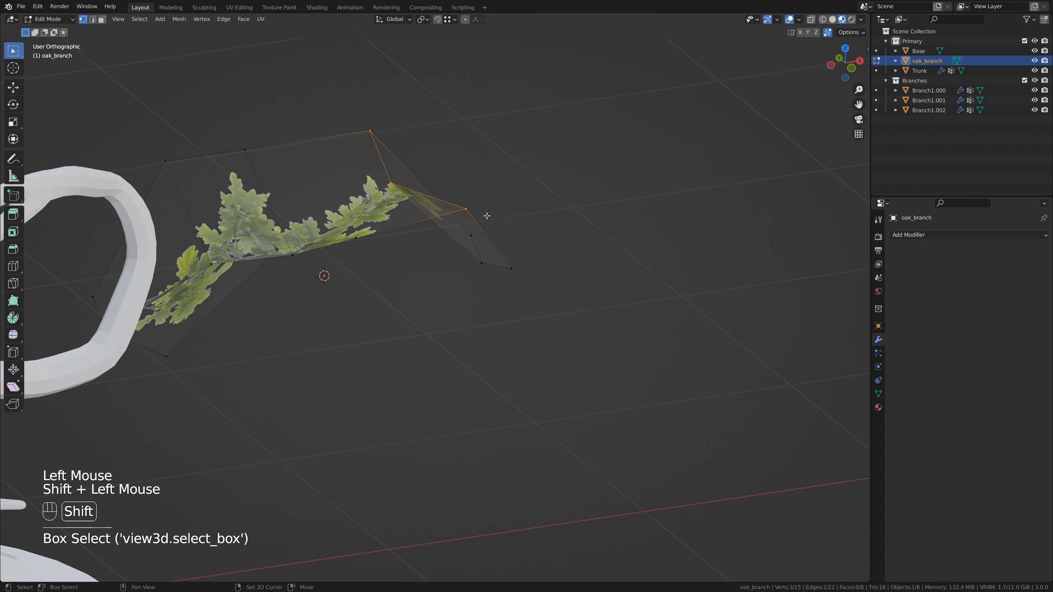
pyautogui.moveTo(486, 216); pyautogui.dragTo(546, 135, button='middle')
pyautogui.press('g')
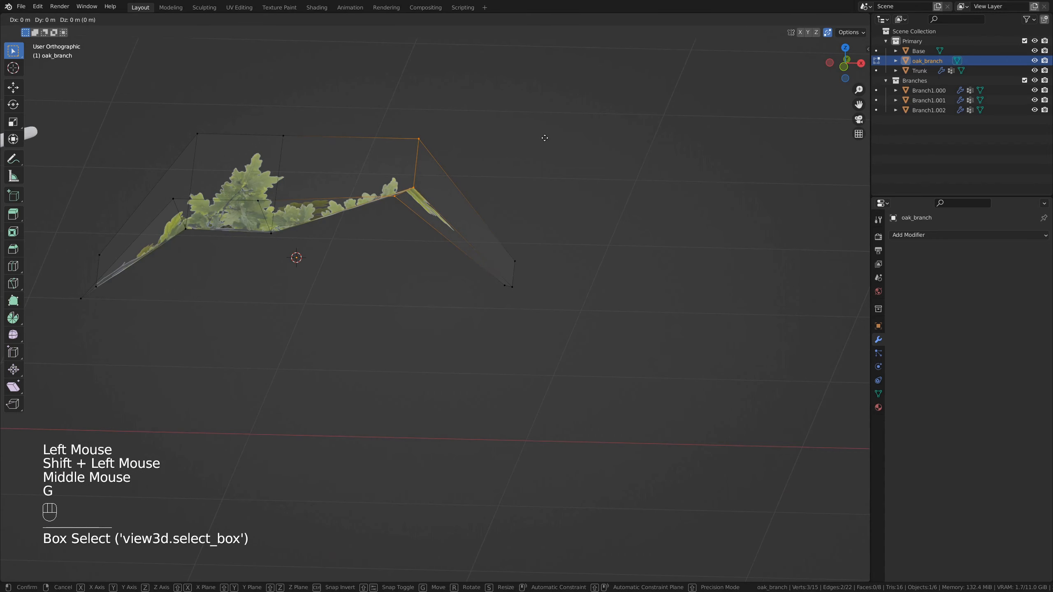
pyautogui.press('z')
pyautogui.click(545, 169)
pyautogui.press('Tab')
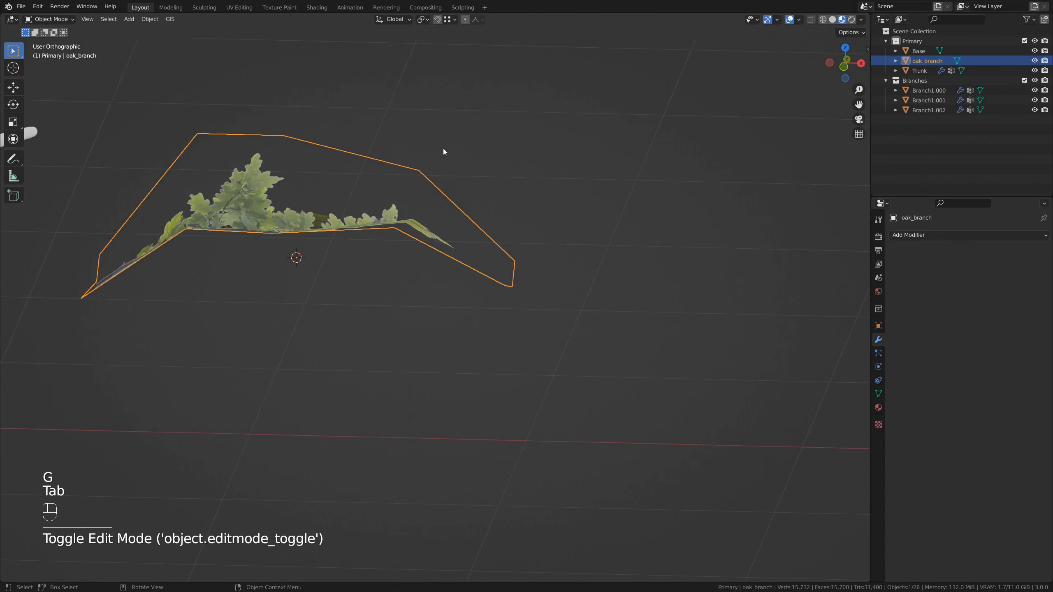
# Shade the oak_branch plane smooth and give it a level 1 Subdivision modifier
pyautogui.moveTo(443, 148); pyautogui.dragTo(386, 167, button='middle')
pyautogui.rightClick(275, 201)
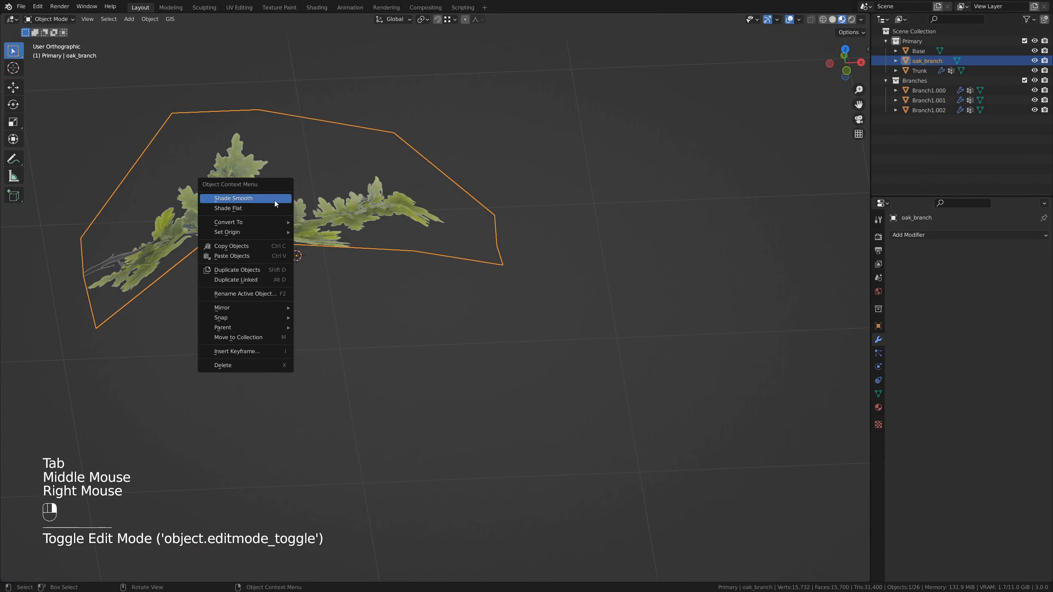
pyautogui.click(268, 200)
pyautogui.moveTo(193, 252); pyautogui.dragTo(620, 364, button='middle')
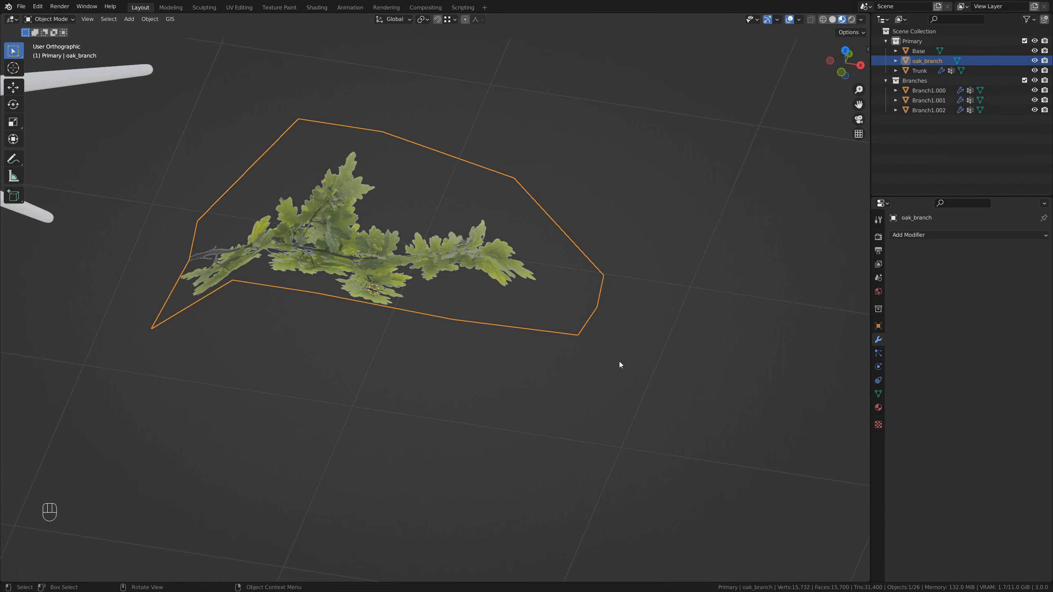
pyautogui.hotkey('ctrl', '1')
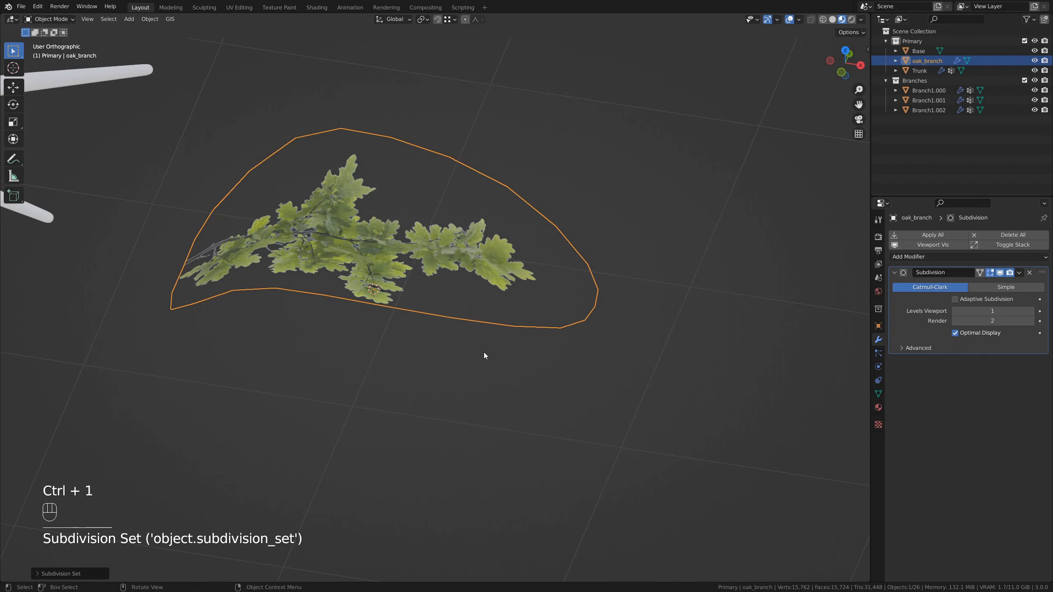
# Add one centred lengthwise loop cut through one half of the leaf plane, beside the stem
pyautogui.moveTo(376, 314); pyautogui.dragTo(410, 285, button='middle')
pyautogui.press('Tab')
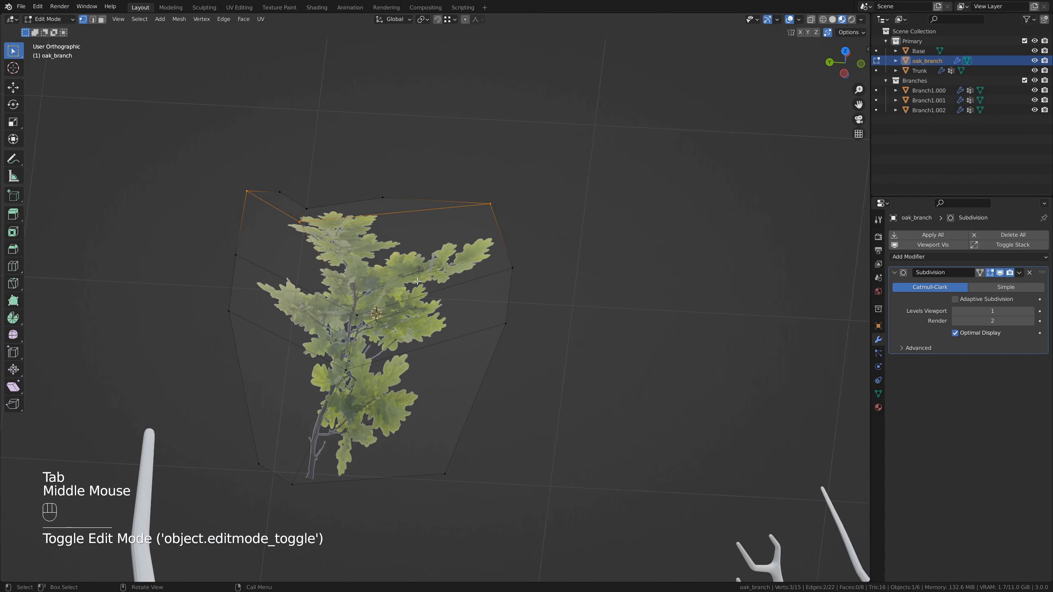
pyautogui.hotkey('ctrl', 'r')
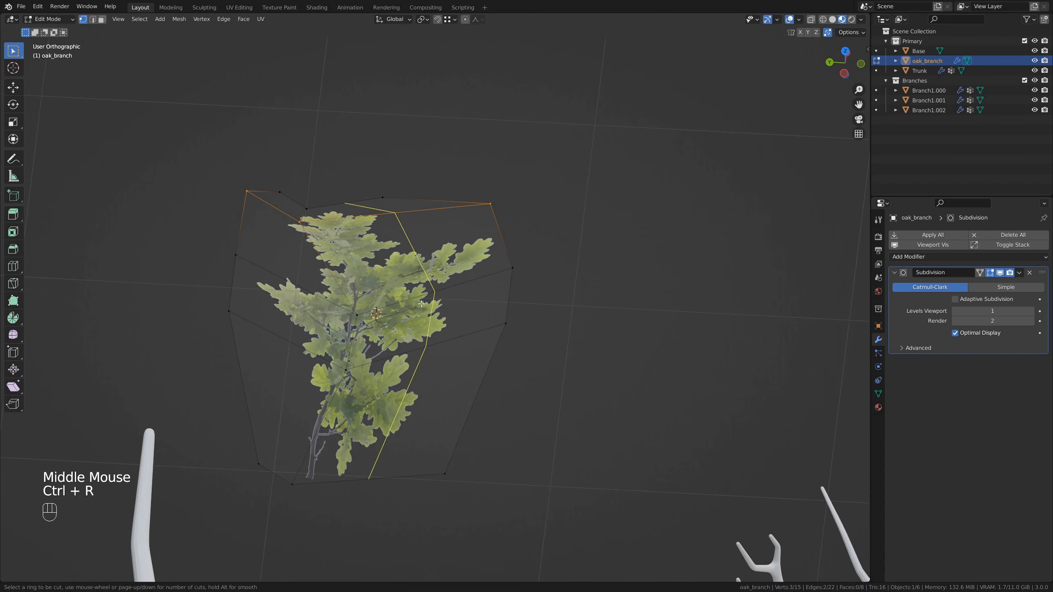
pyautogui.doubleClick(421, 304)
pyautogui.moveTo(568, 320); pyautogui.dragTo(480, 261, button='middle')
pyautogui.press('Tab')
pyautogui.press('Tab')
# Select the added lengthwise edge loop and raise it along the global Z axis to curve that half of the plane
pyautogui.keyDown('alt'); pyautogui.click(360, 195); pyautogui.keyUp('alt')
pyautogui.moveTo(359, 194); pyautogui.dragTo(560, 261, button='middle')
pyautogui.press('g')
pyautogui.press('z')
pyautogui.click(443, 194)
pyautogui.press('Tab')
# Snap the 3D cursor to the middle vertex at the stem end of the leaf plane and return to Object Mode
pyautogui.scroll(-3, 561, 261)
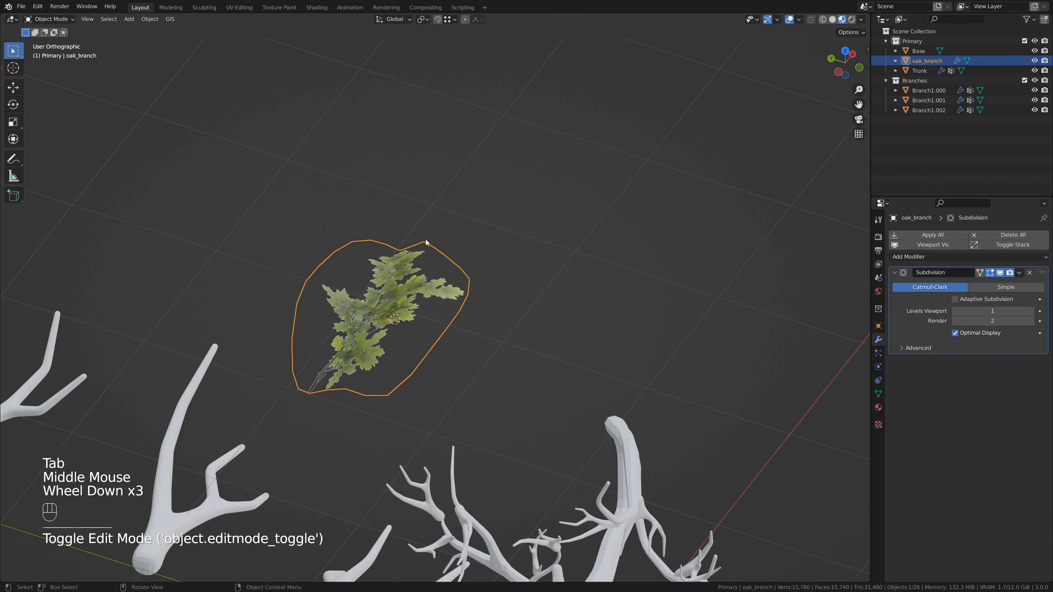
pyautogui.keyDown('shift'); pyautogui.moveTo(347, 268); pyautogui.dragTo(481, 253, button='middle'); pyautogui.keyUp('shift')
pyautogui.press('Tab')
pyautogui.scroll(2, 445, 281)
pyautogui.click(454, 361)
pyautogui.keyDown('shift'); pyautogui.moveTo(483, 301); pyautogui.dragTo(497, 279, button='middle'); pyautogui.keyUp('shift')
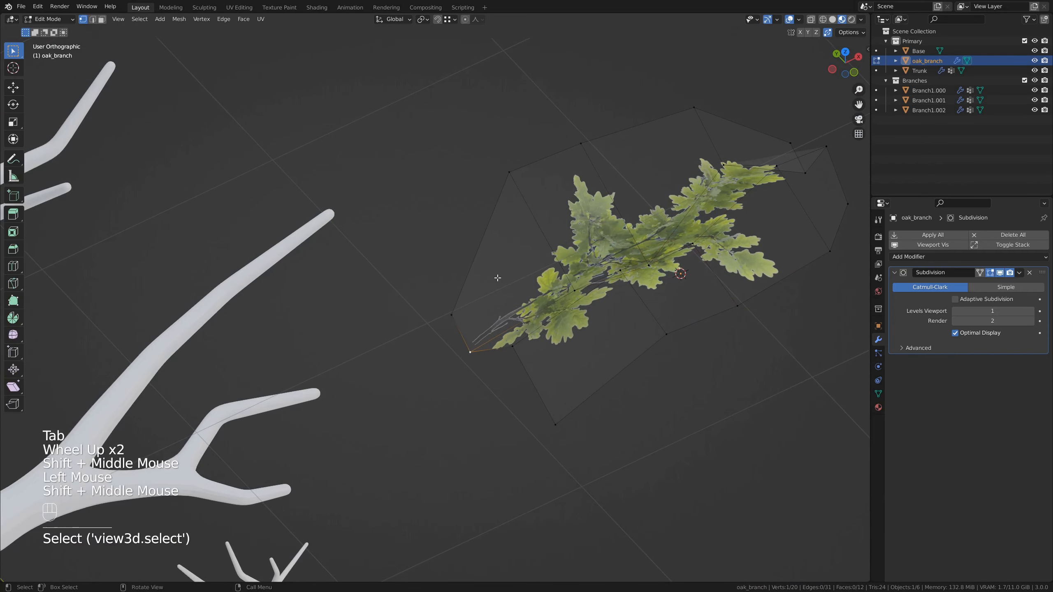
pyautogui.hotkey('shift', 's')
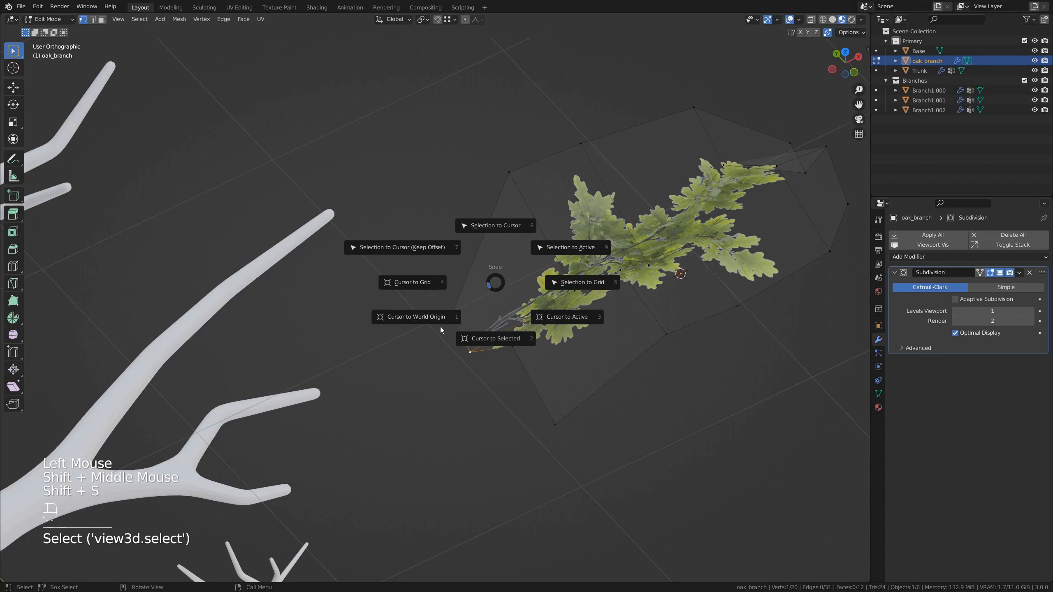
pyautogui.click(498, 343)
pyautogui.press('Tab')
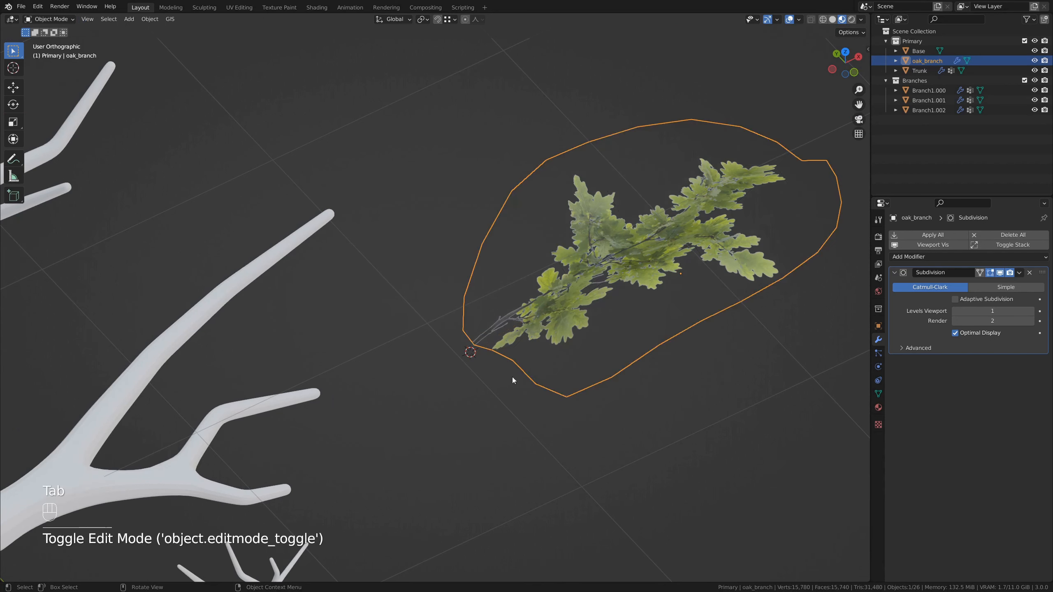
# Move the oak_branch object's origin to the 3D cursor at the base of its stem
pyautogui.rightClick(556, 297)
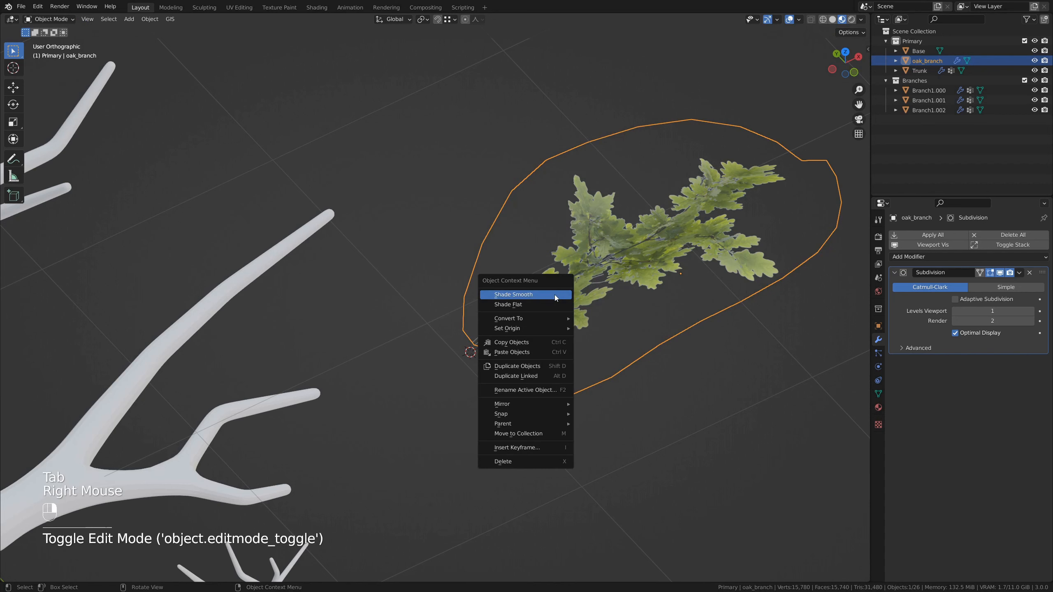
pyautogui.moveTo(542, 330)
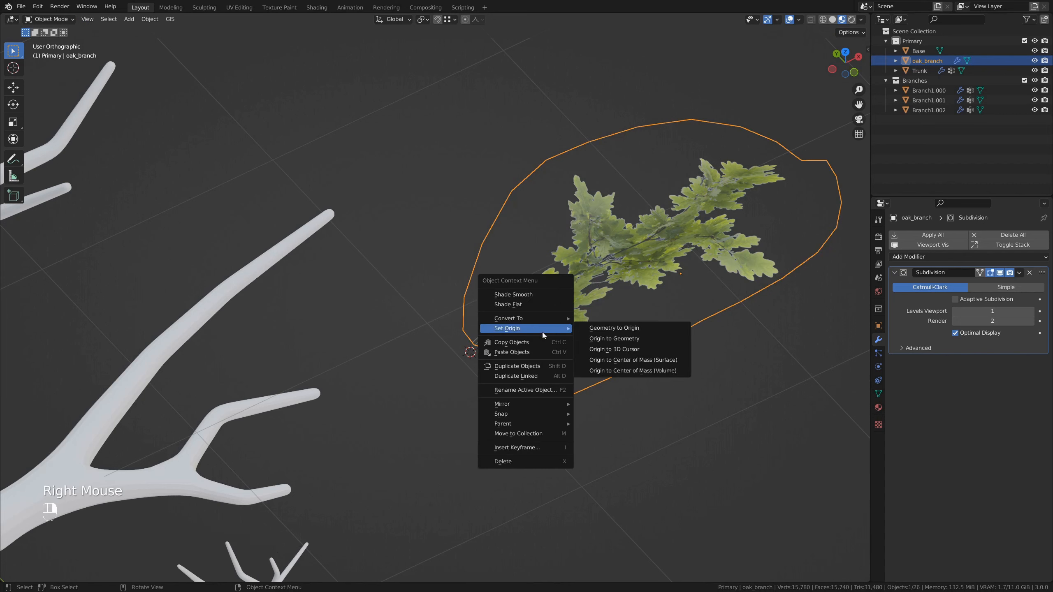
pyautogui.click(610, 352)
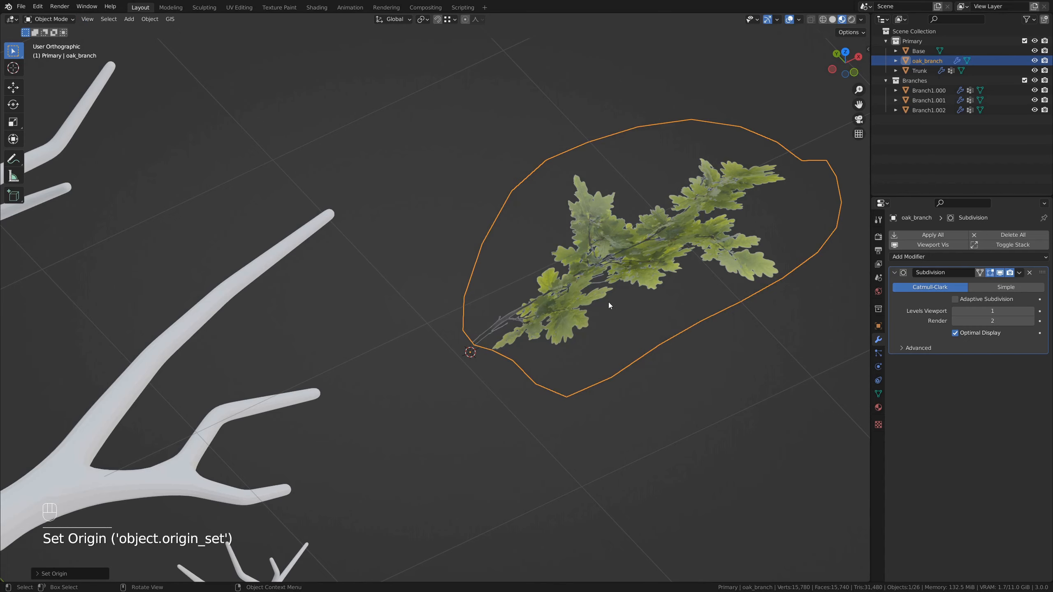
pyautogui.moveTo(608, 304); pyautogui.dragTo(555, 311, button='middle')
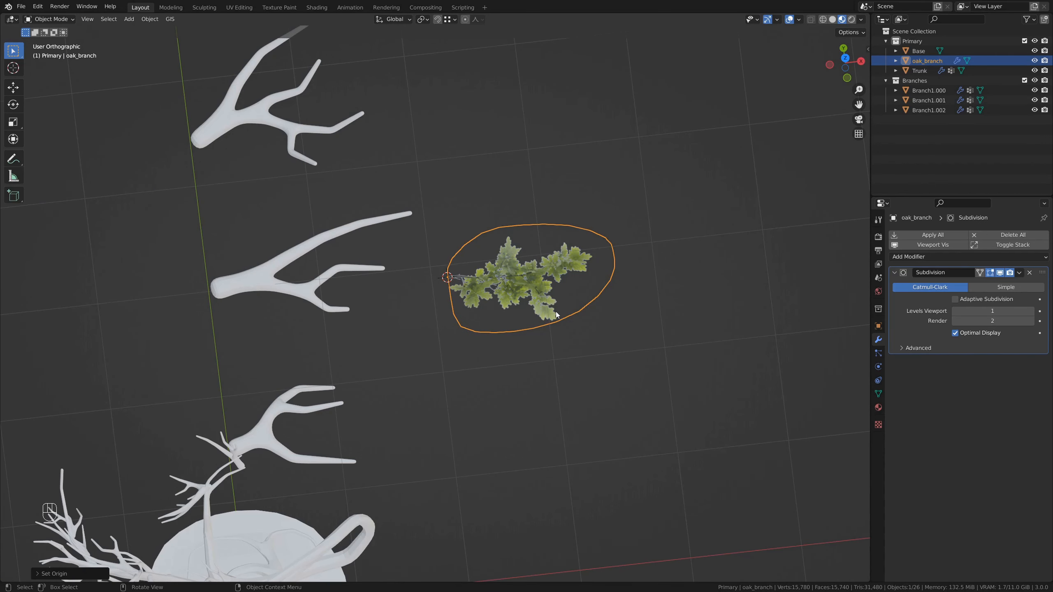
# Create a new collection under the Scene Collection and name it Leaves
pyautogui.click(911, 30)
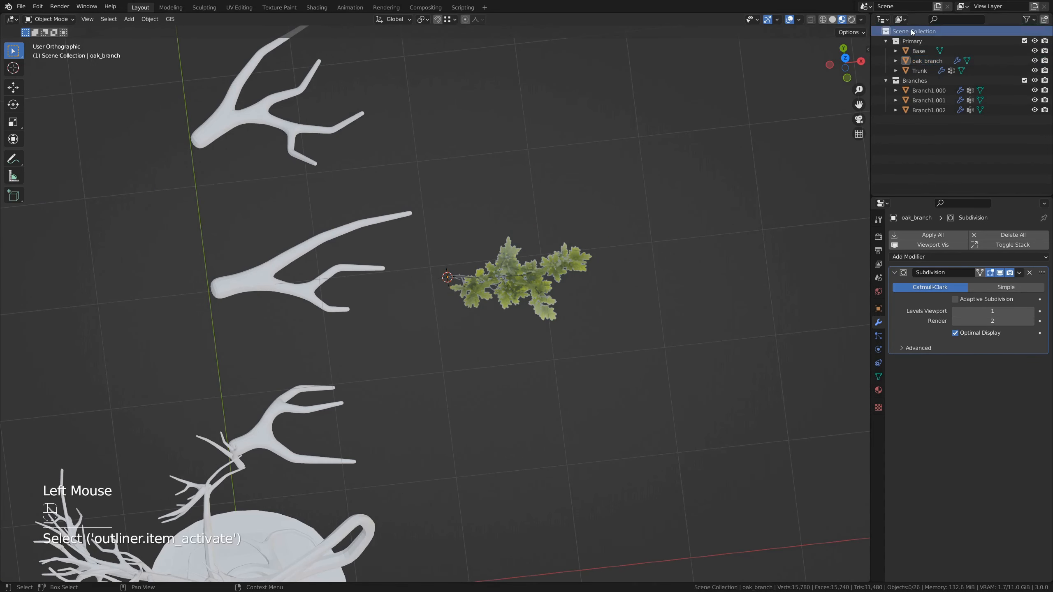
pyautogui.rightClick(910, 30)
pyautogui.click(893, 30)
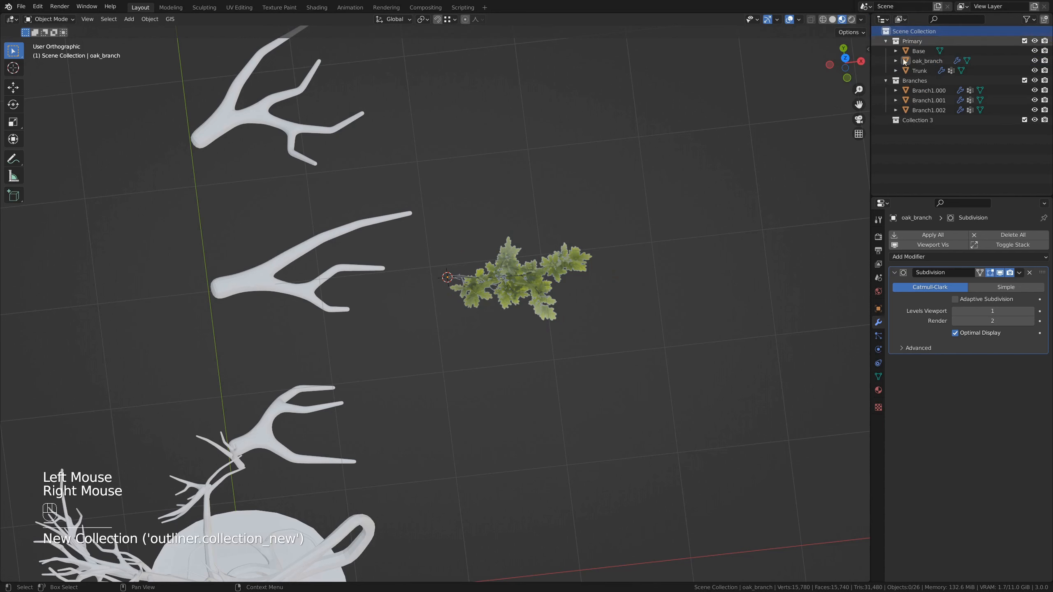
pyautogui.doubleClick(906, 121)
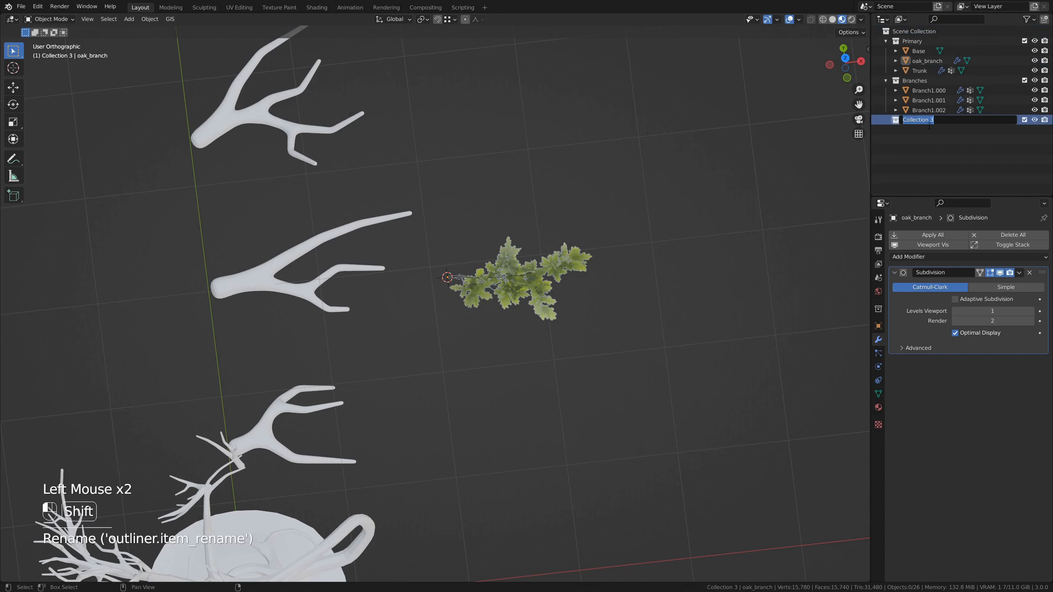
pyautogui.write('Leaves')
# Move oak_branch into the Leaves collection and exclude that collection from the view layer
pyautogui.click(919, 61)
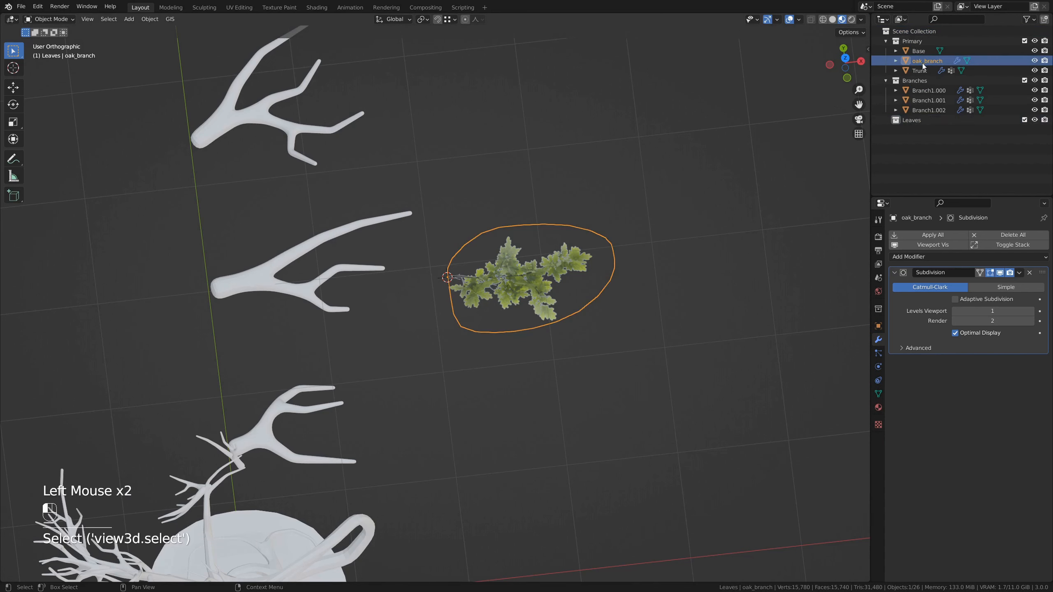
pyautogui.moveTo(922, 63); pyautogui.dragTo(912, 121)
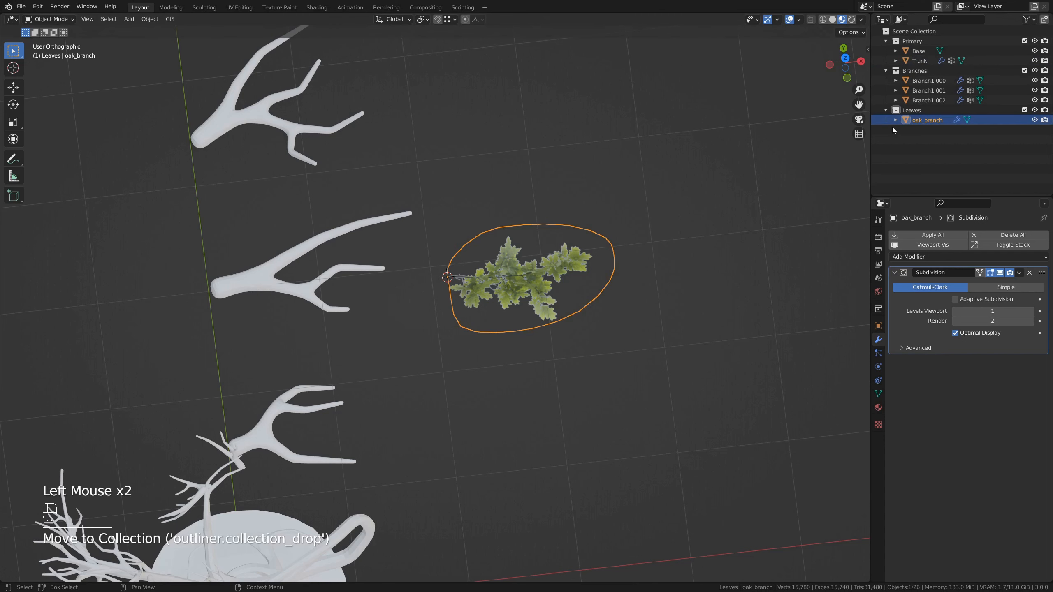
pyautogui.click(1024, 110)
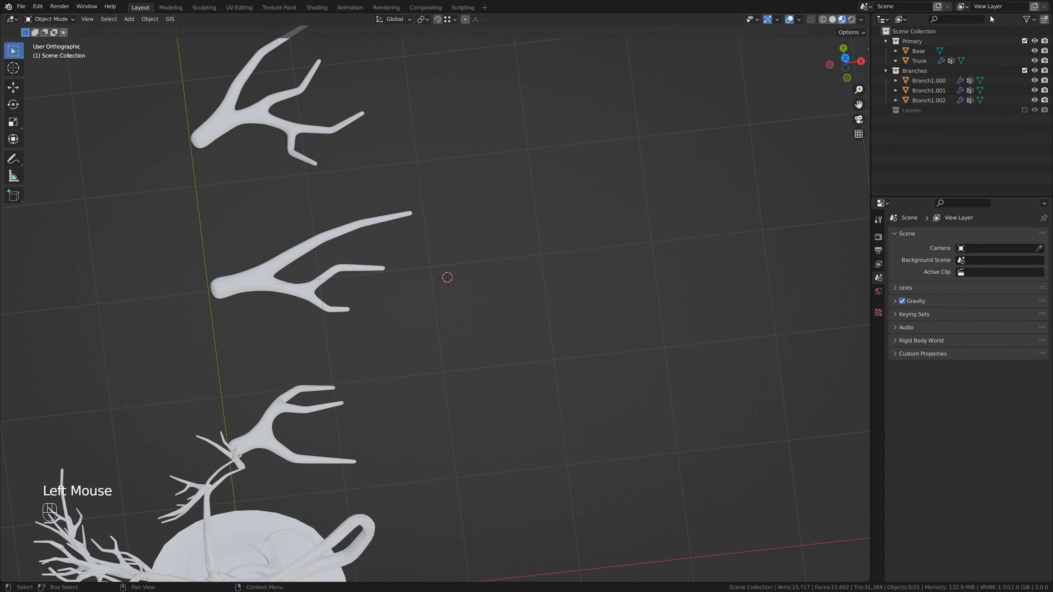
# Add a particle system of type Hair to the Branch1.001 object
pyautogui.click(271, 118)
pyautogui.keyDown('shift'); pyautogui.moveTo(208, 177); pyautogui.dragTo(262, 274, button='middle'); pyautogui.keyUp('shift')
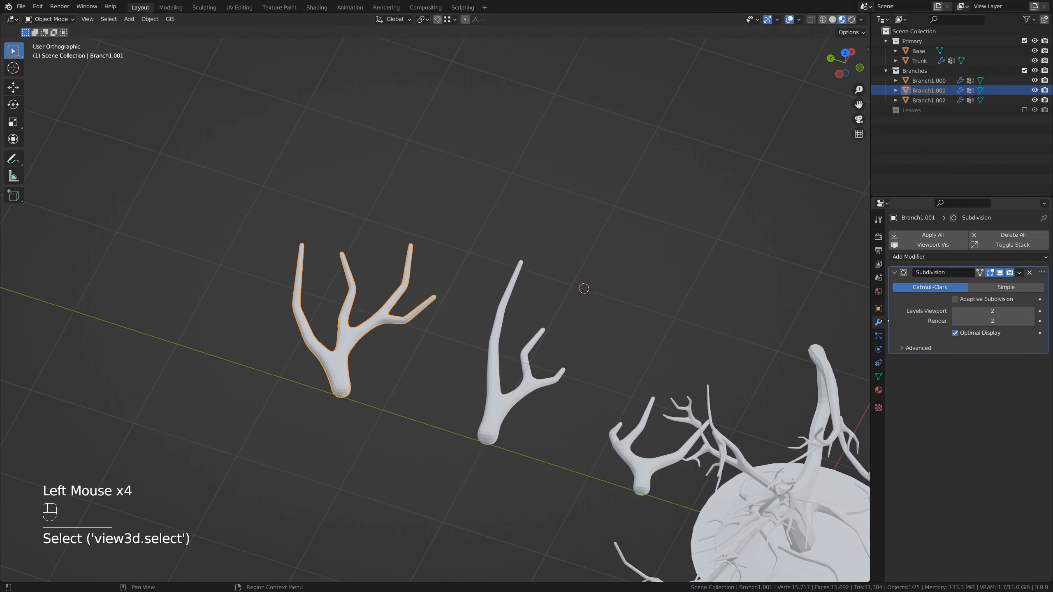
pyautogui.click(879, 338)
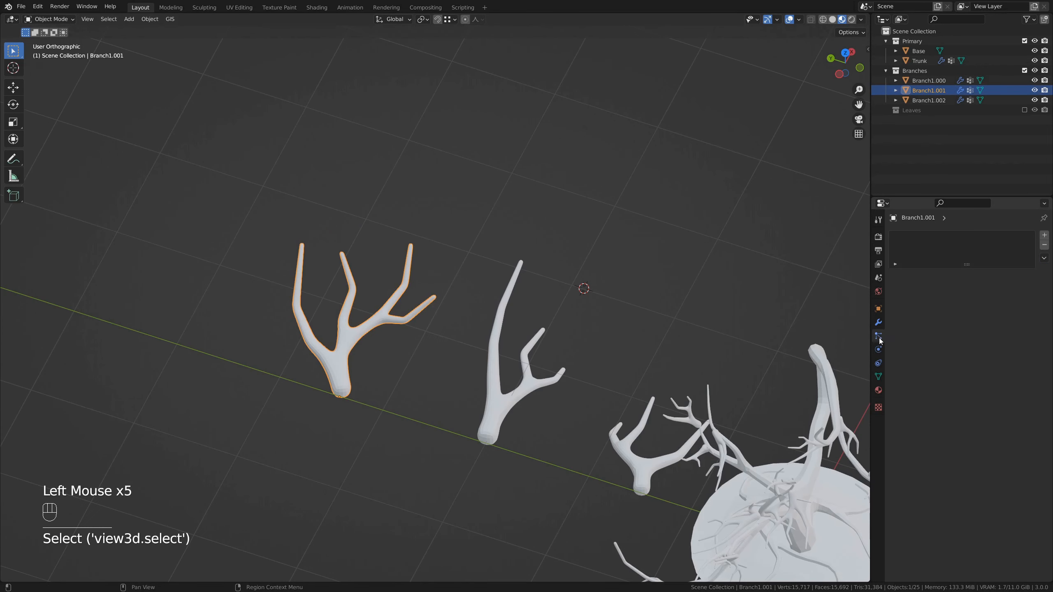
pyautogui.click(1044, 236)
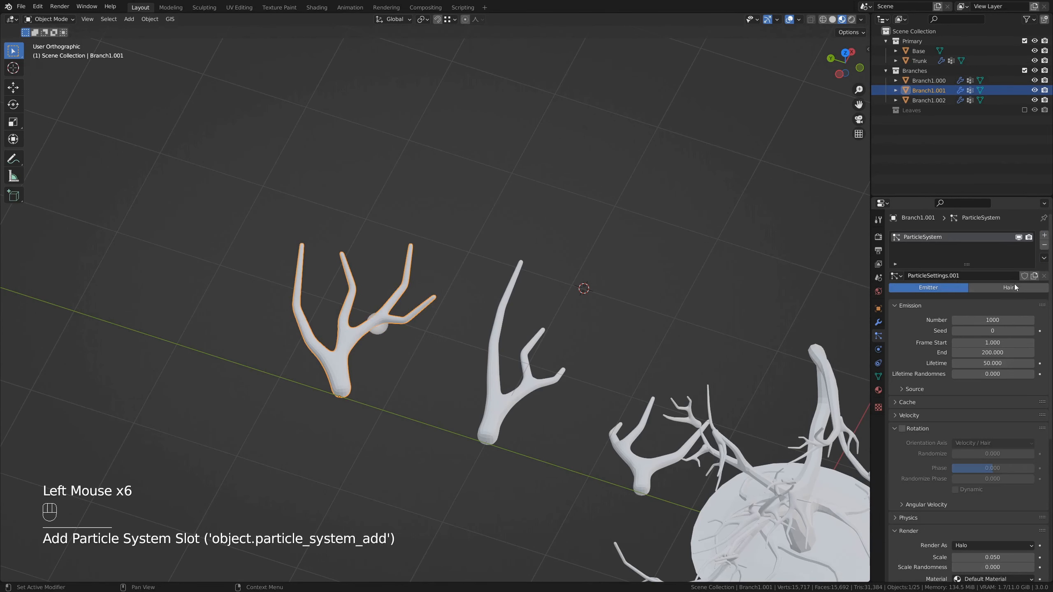
pyautogui.click(1005, 291)
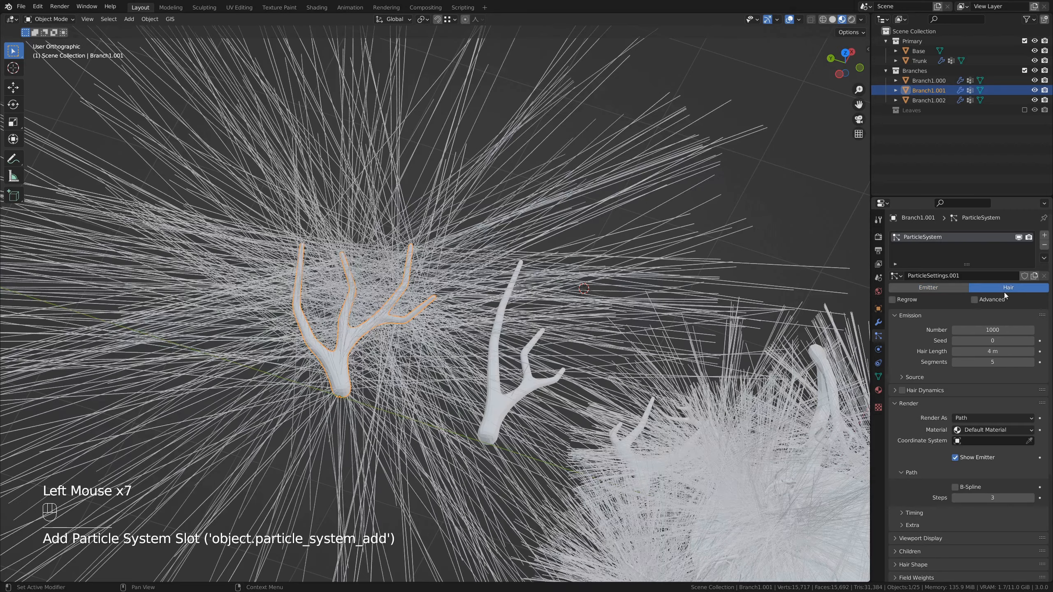
# Render Branch1.001's hair particles as a collection, using Leaves as the instance collection
pyautogui.scroll(-3, 972, 390)
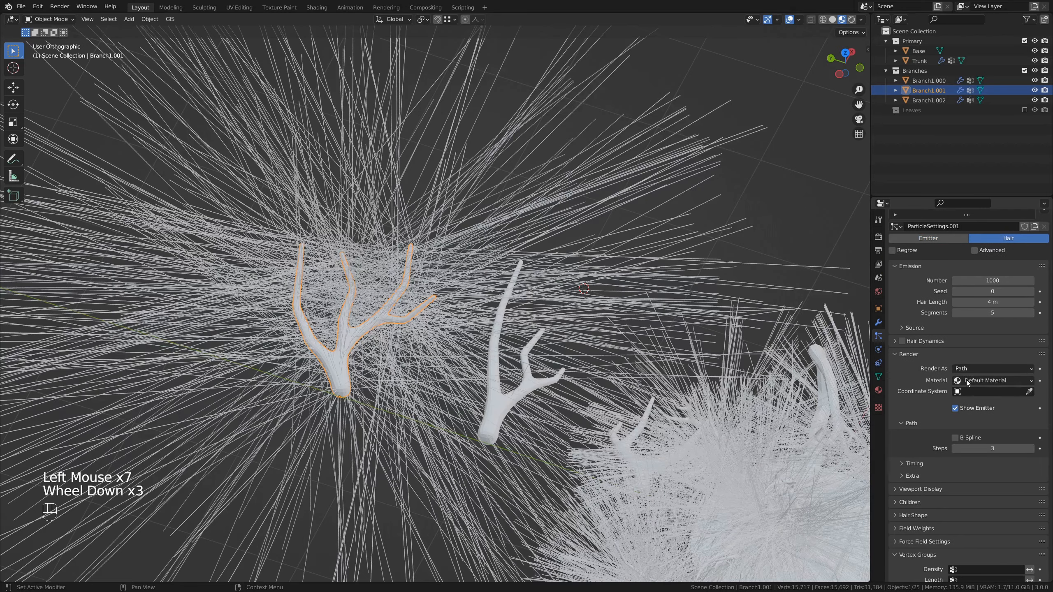
pyautogui.click(968, 368)
pyautogui.click(971, 412)
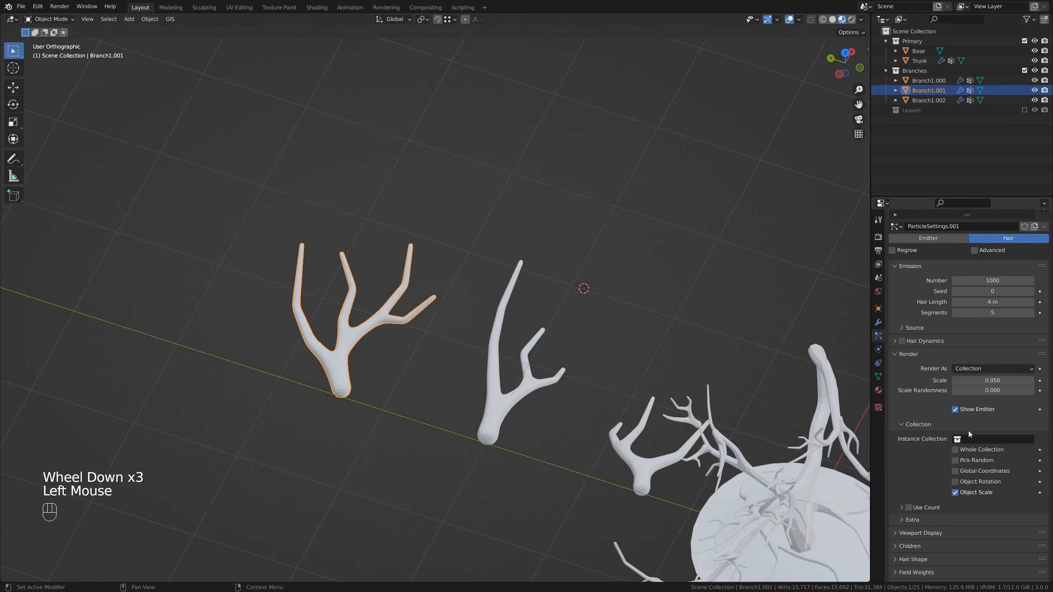
pyautogui.click(975, 440)
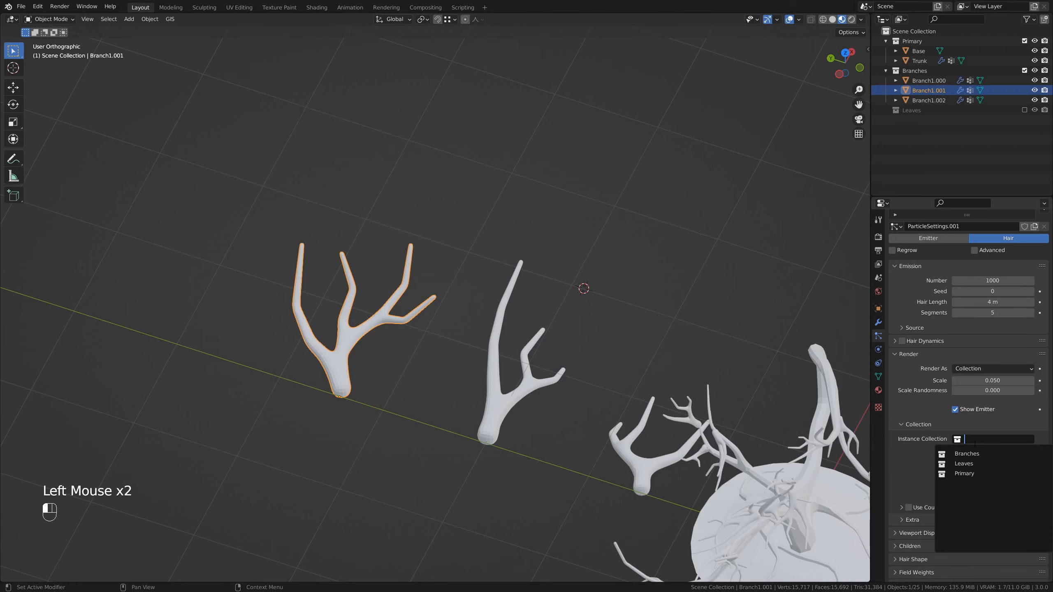
pyautogui.click(964, 464)
pyautogui.moveTo(535, 291)
pyautogui.keyDown('shift'); pyautogui.mouseDown(button='middle')
pyautogui.moveTo(610, 291)
pyautogui.moveTo(485, 270)
pyautogui.moveTo(429, 290)
pyautogui.moveTo(522, 291)
pyautogui.mouseUp(button='middle'); pyautogui.keyUp('shift')
pyautogui.scroll(2, 521, 291)
pyautogui.keyDown('shift'); pyautogui.moveTo(649, 358); pyautogui.dragTo(581, 333, button='middle'); pyautogui.keyUp('shift')
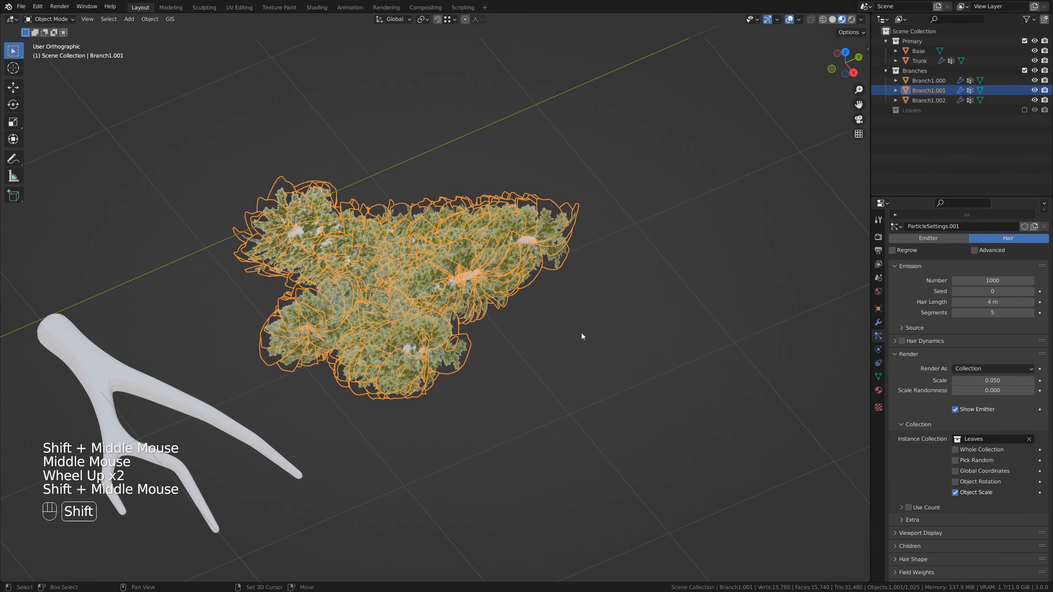
# Limit the particle density on Branch1.001 to the vertex group named Group
pyautogui.scroll(-3, 931, 476)
pyautogui.scroll(-2, 934, 466)
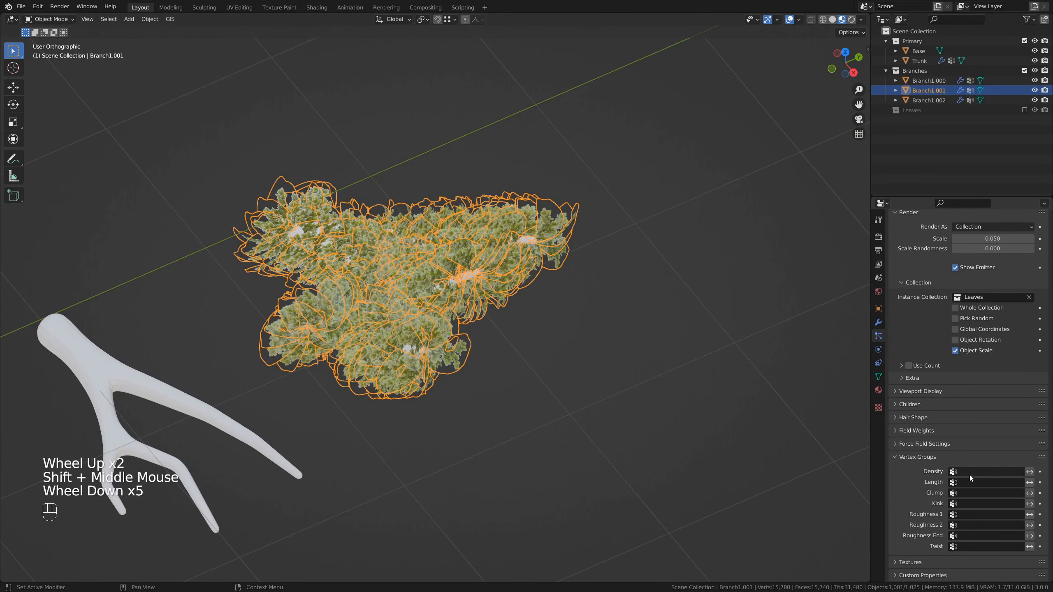
pyautogui.click(968, 473)
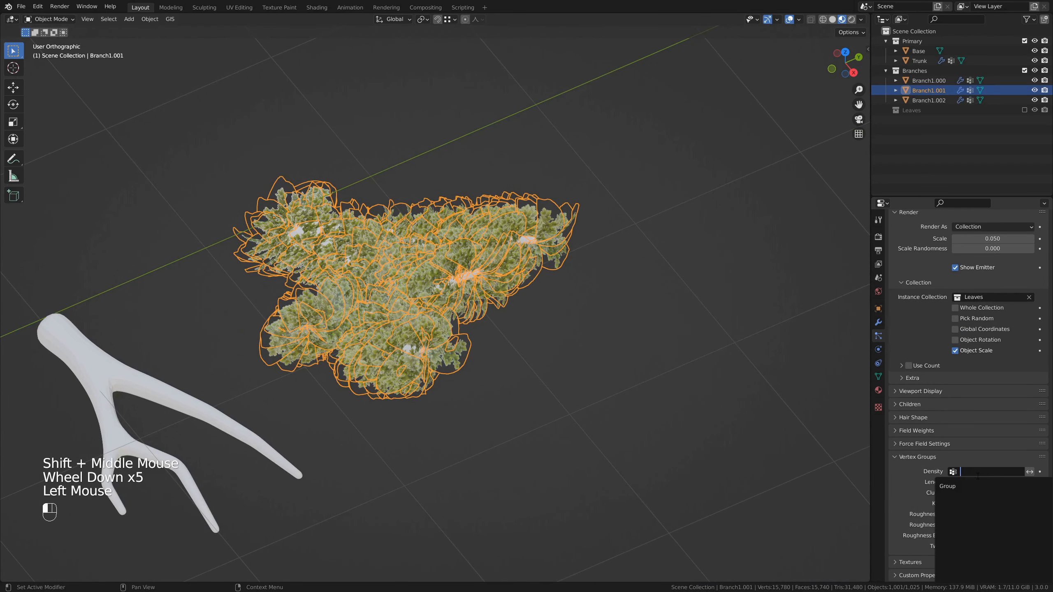
pyautogui.click(953, 486)
pyautogui.keyDown('shift'); pyautogui.moveTo(519, 318); pyautogui.dragTo(504, 323, button='middle'); pyautogui.keyUp('shift')
pyautogui.moveTo(504, 323); pyautogui.dragTo(562, 347, button='middle')
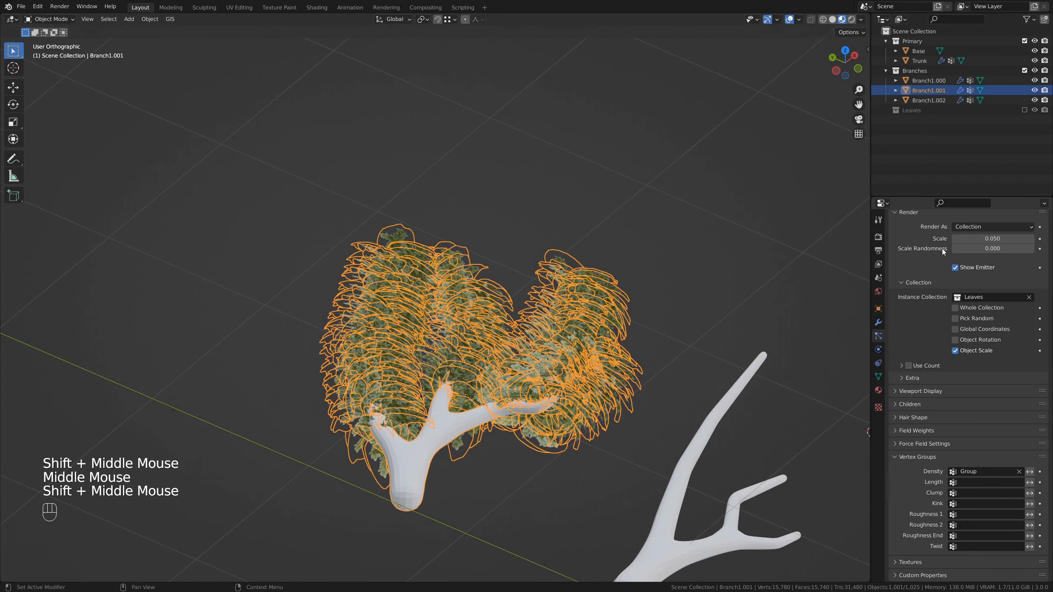
# Lower the particle emission number on Branch1.001 to 10 and raise it to 82
pyautogui.scroll(3, 918, 313)
pyautogui.click(985, 286)
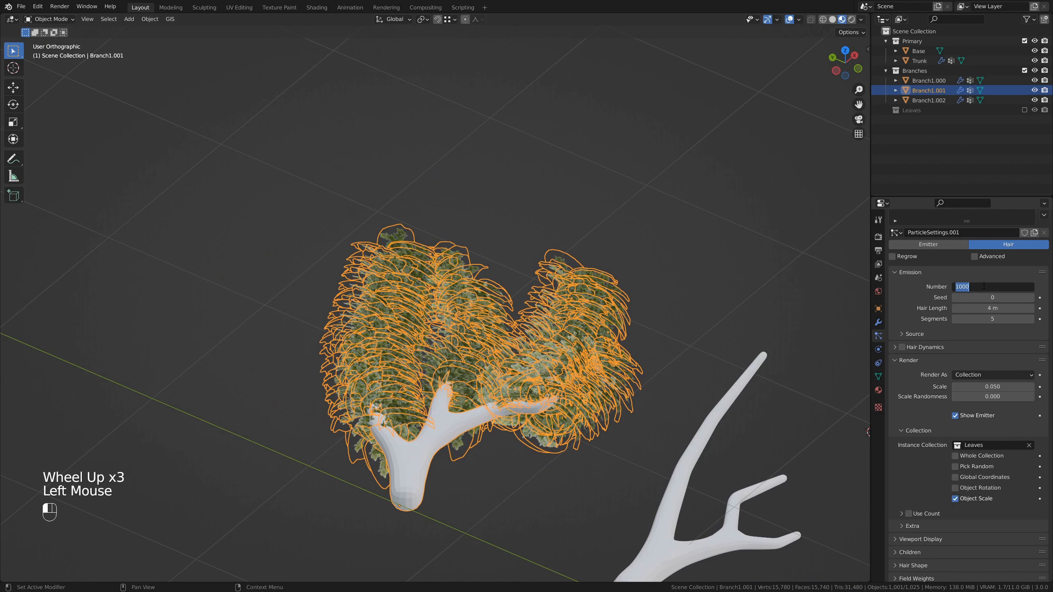
pyautogui.write('10')
pyautogui.press('Return')
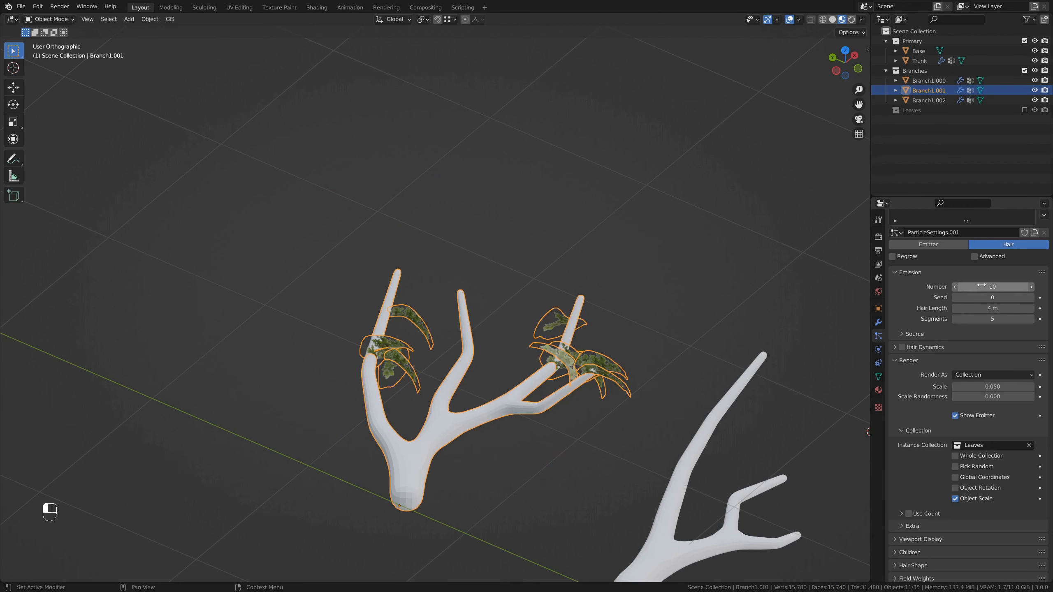
pyautogui.keyDown('shift'); pyautogui.moveTo(989, 286); pyautogui.dragTo(1020, 286); pyautogui.keyUp('shift')
# Set the leaf particles' render scale to 0.138 and their scale randomness to 1.000
pyautogui.scroll(-2, 937, 390)
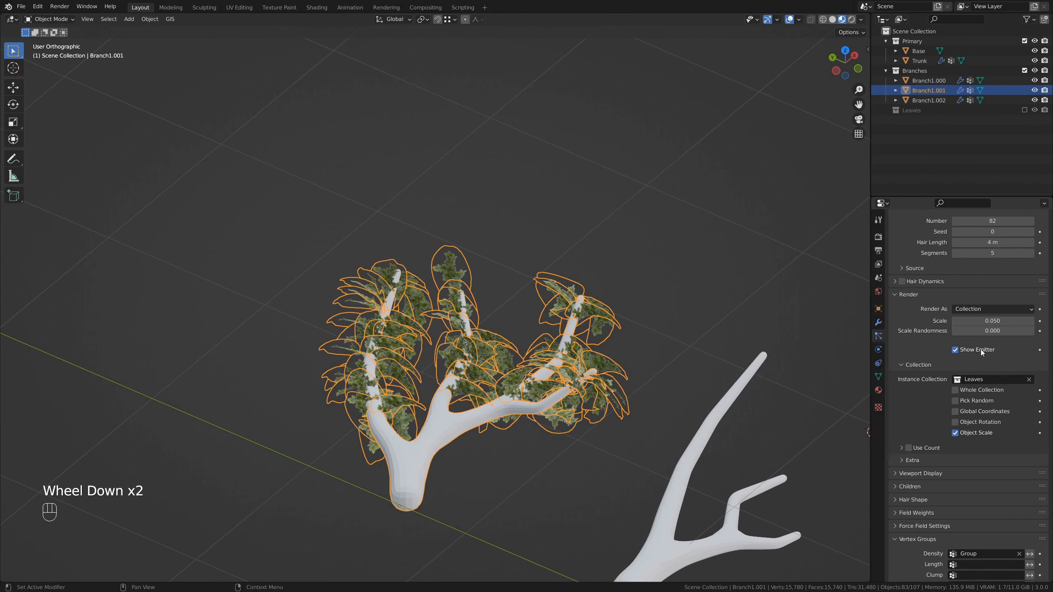
pyautogui.scroll(-2, 981, 349)
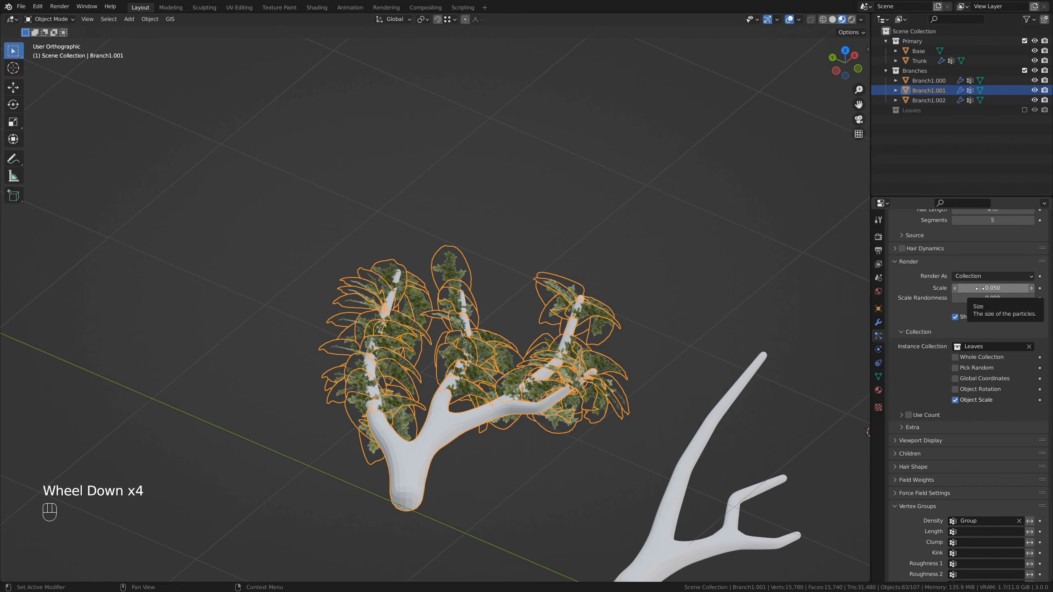
pyautogui.keyDown('shift'); pyautogui.moveTo(980, 288); pyautogui.dragTo(1004, 288); pyautogui.keyUp('shift')
pyautogui.moveTo(865, 299); pyautogui.dragTo(627, 262, button='middle')
pyautogui.keyDown('shift'); pyautogui.moveTo(977, 301); pyautogui.dragTo(1024, 301); pyautogui.keyUp('shift')
pyautogui.moveTo(819, 298); pyautogui.dragTo(680, 311, button='middle')
# Enable the advanced hair settings and particle rotation, with phase 0.099 and randomize phase 2.000
pyautogui.scroll(3, 945, 299)
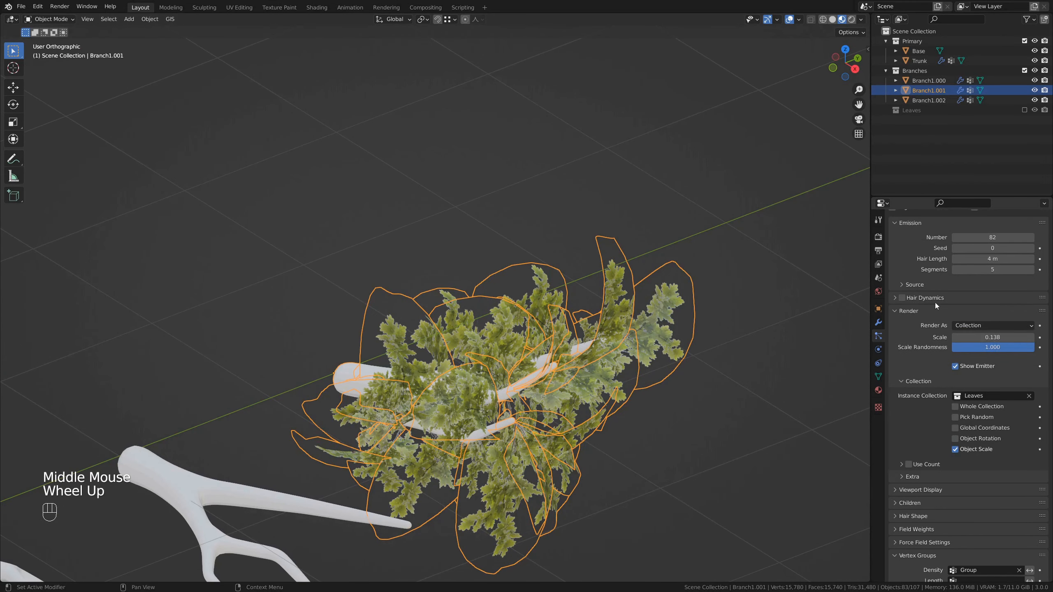
pyautogui.click(974, 273)
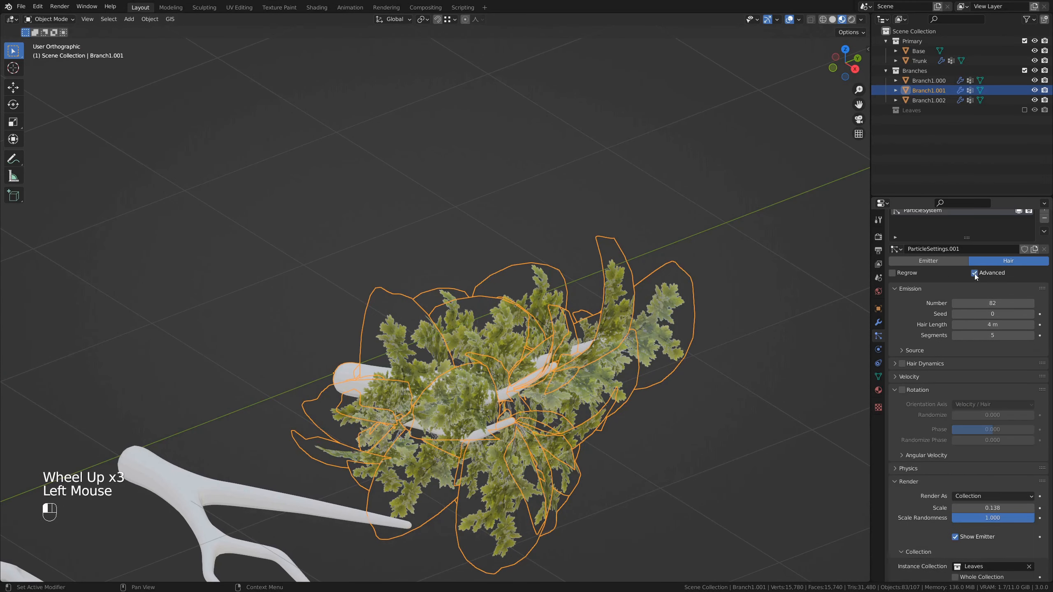
pyautogui.click(903, 390)
pyautogui.moveTo(993, 429); pyautogui.dragTo(1052, 440)
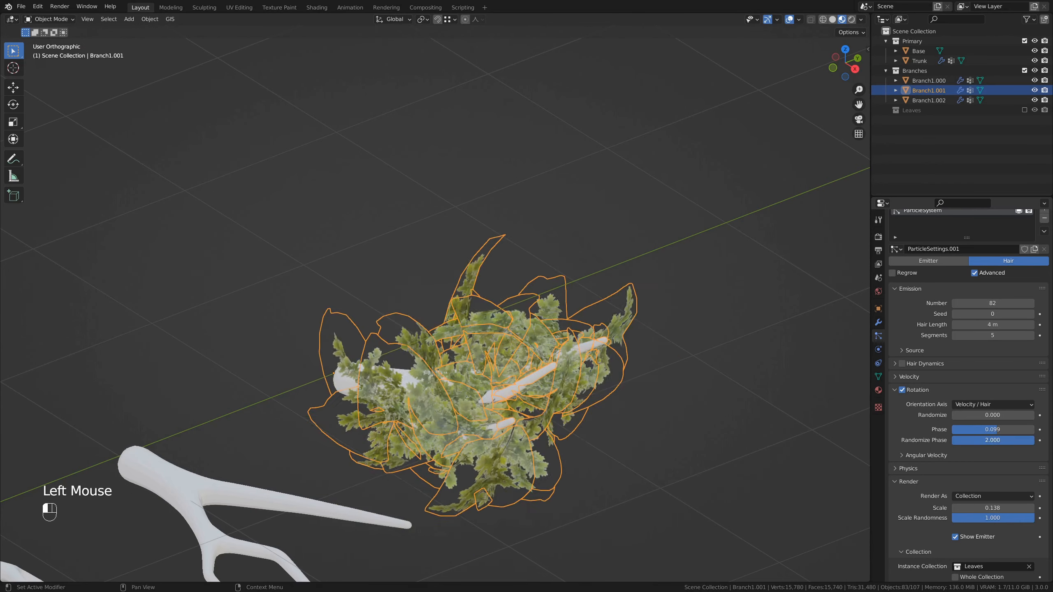
# Deselect the branch and set the leaf particles' rotation phase to -0.094, checking the foliage from several angles
pyautogui.moveTo(583, 420); pyautogui.dragTo(622, 360, button='middle')
pyautogui.click(674, 366)
pyautogui.keyDown('shift'); pyautogui.moveTo(986, 429); pyautogui.dragTo(912, 429); pyautogui.keyUp('shift')
pyautogui.moveTo(477, 341); pyautogui.dragTo(517, 340, button='middle')
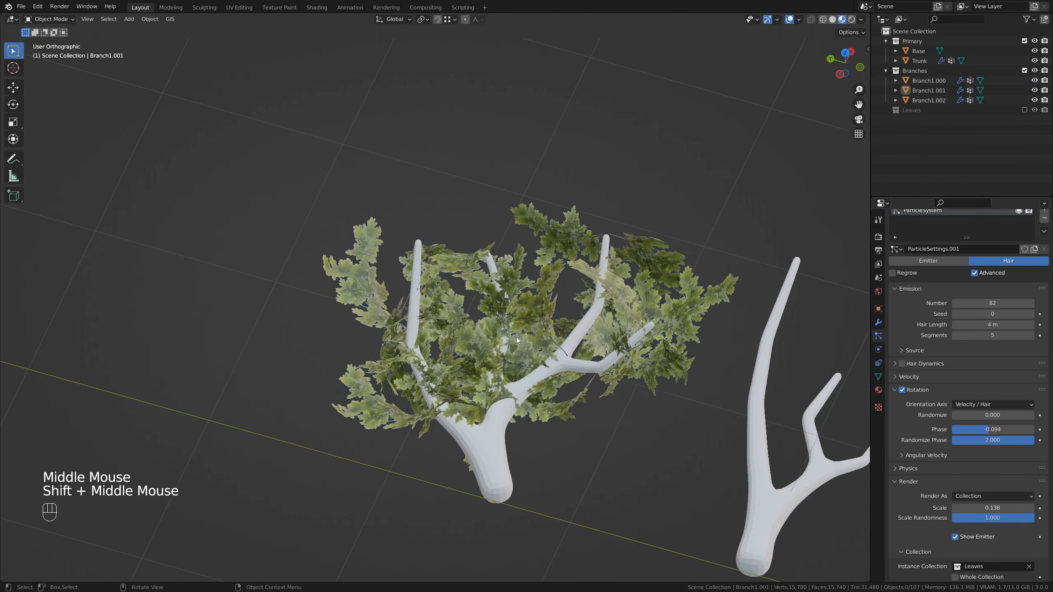
pyautogui.moveTo(453, 374); pyautogui.dragTo(432, 358, button='middle')
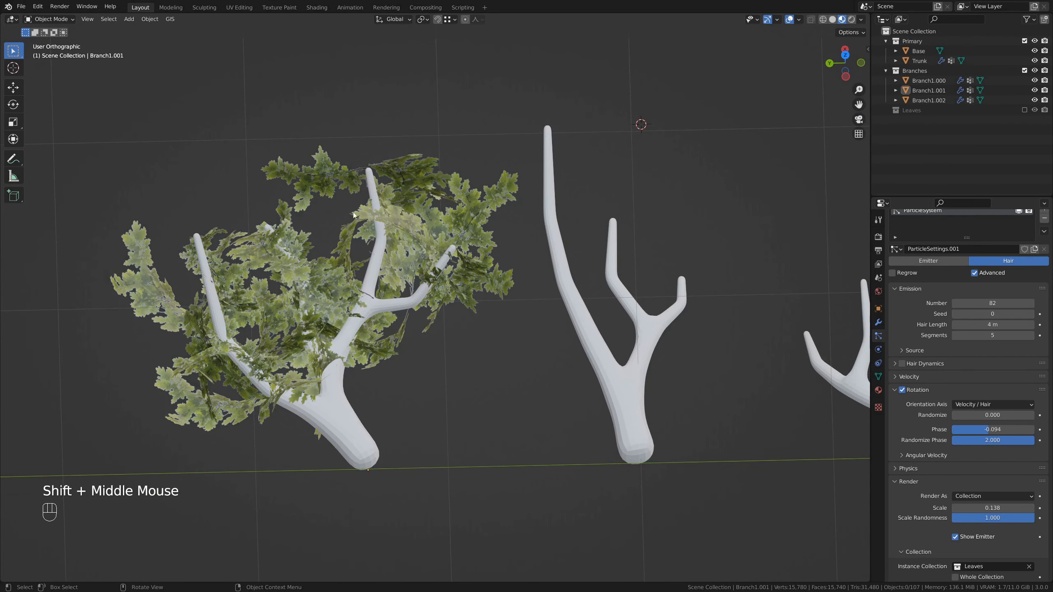
pyautogui.moveTo(416, 415)
pyautogui.keyDown('shift'); pyautogui.mouseDown(button='middle')
pyautogui.moveTo(370, 391)
pyautogui.moveTo(402, 410)
pyautogui.mouseUp(button='middle'); pyautogui.keyUp('shift')
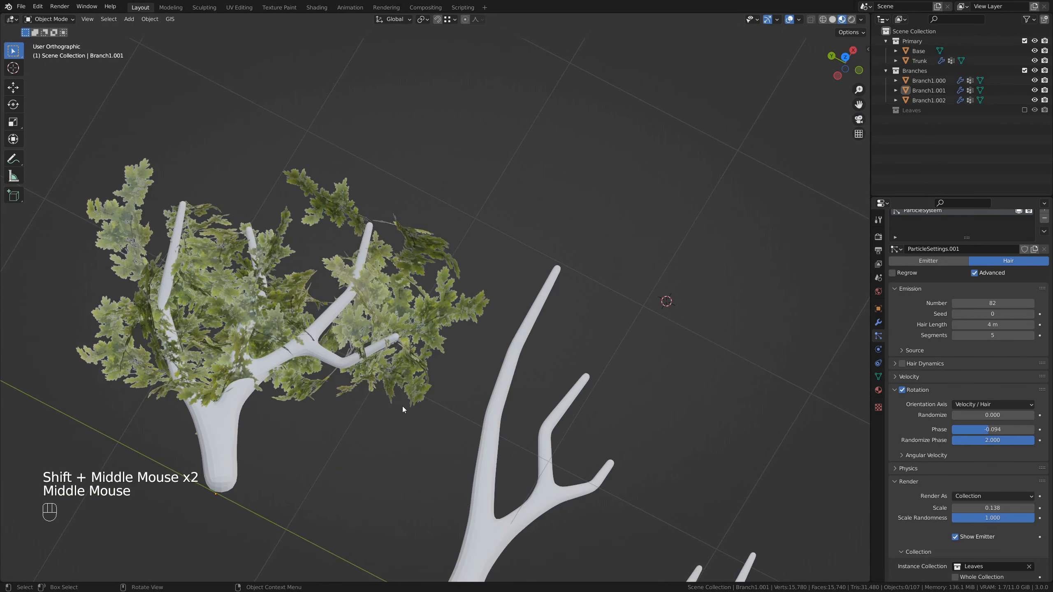
# Add a particle system to Branch1.000 and assign it the existing ParticleSettings.001
pyautogui.scroll(-3, 524, 356)
pyautogui.keyDown('shift'); pyautogui.moveTo(510, 357); pyautogui.dragTo(498, 343, button='middle'); pyautogui.keyUp('shift')
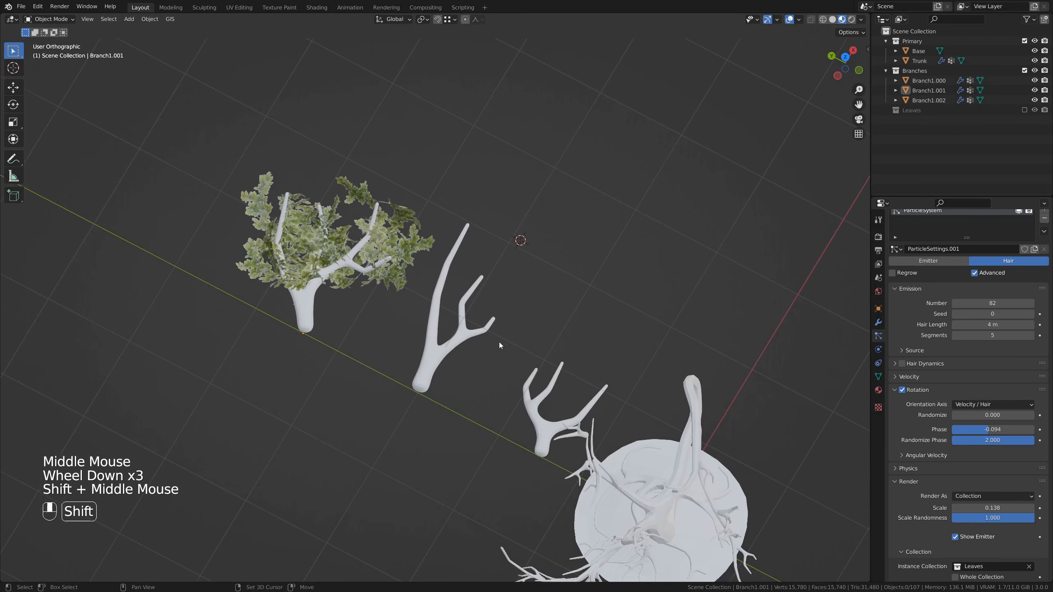
pyautogui.click(434, 359)
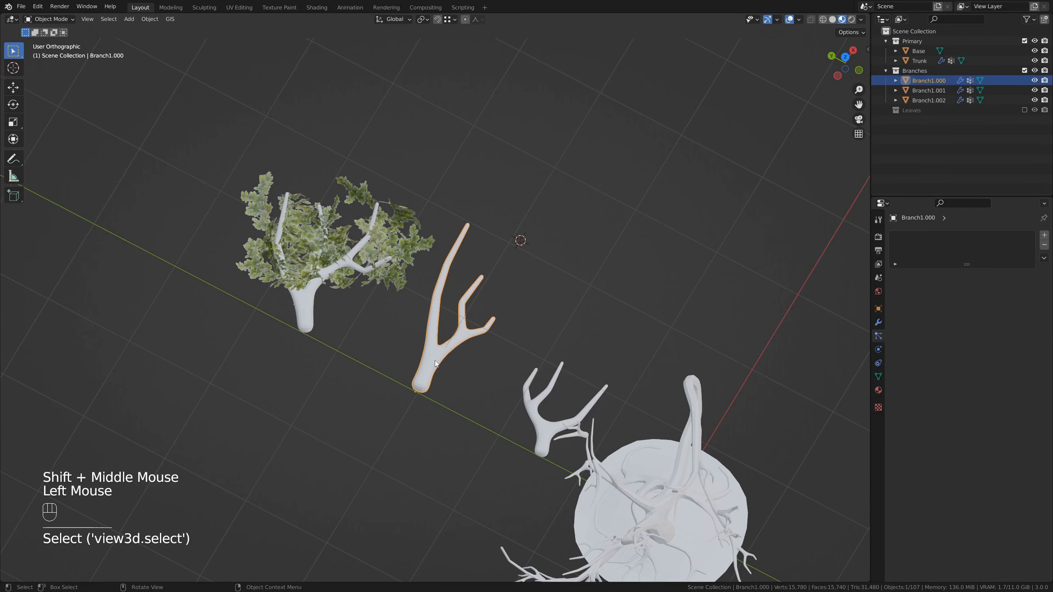
pyautogui.click(1045, 236)
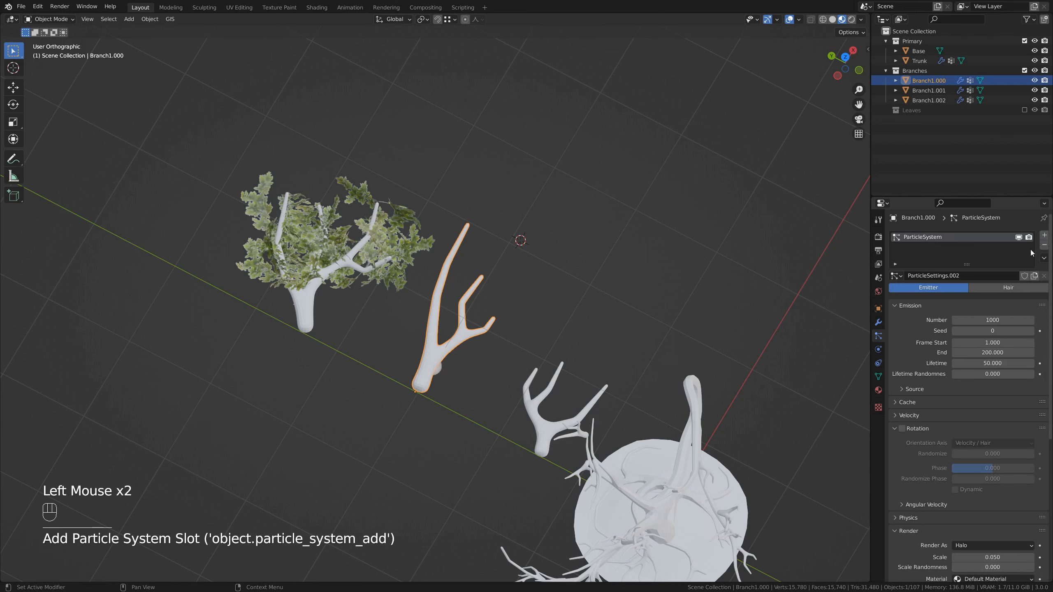
pyautogui.click(896, 276)
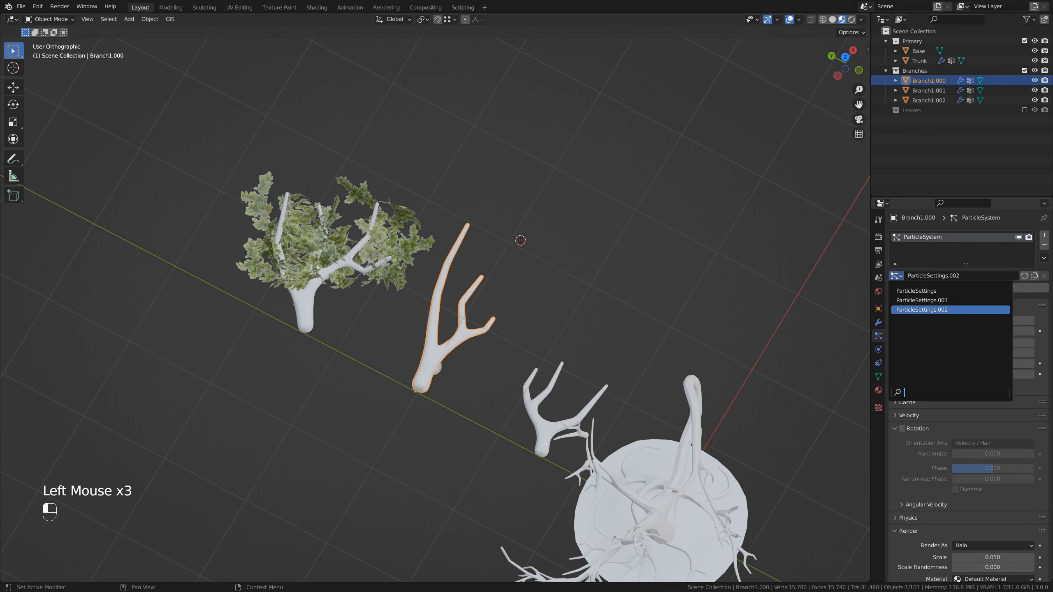
pyautogui.click(944, 300)
# Set Group as the density vertex group for the particles on Branch1.000
pyautogui.moveTo(455, 359); pyautogui.dragTo(513, 360, button='middle')
pyautogui.scroll(-5, 924, 503)
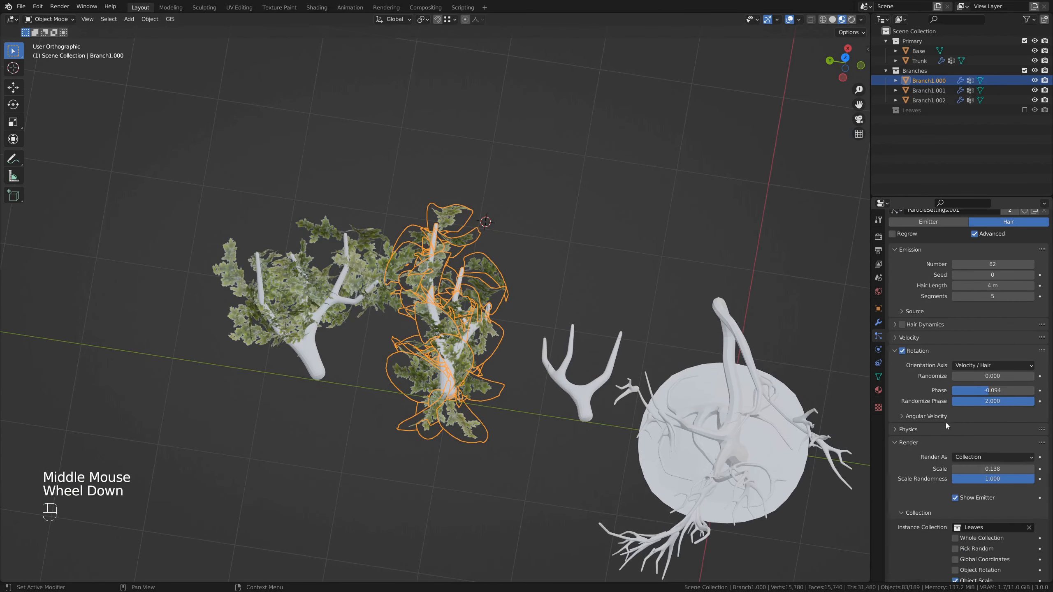
pyautogui.click(977, 471)
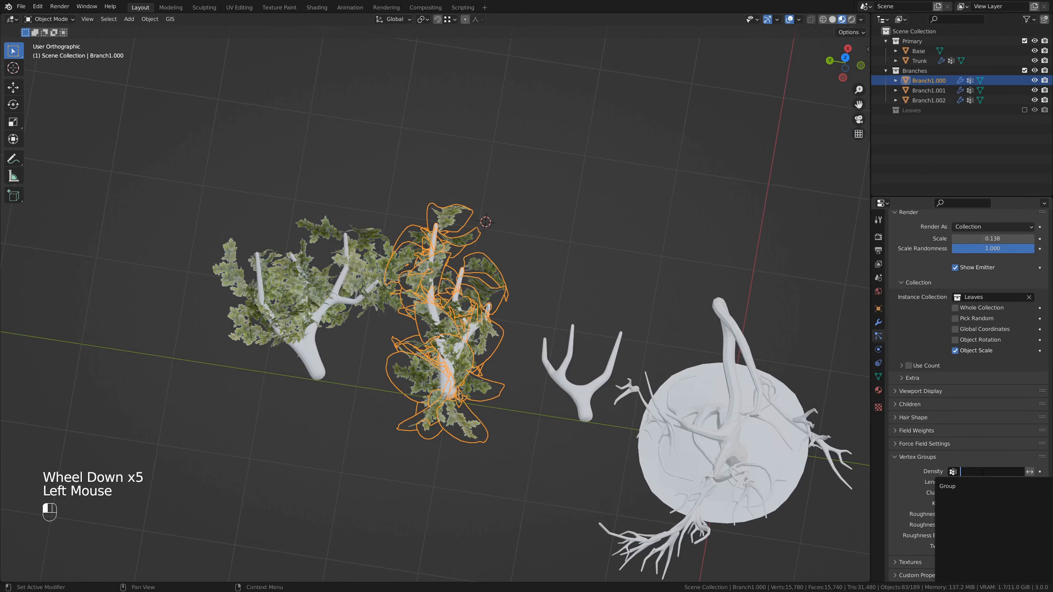
pyautogui.click(970, 488)
# Add a particle system to Branch1.002 and assign it the existing ParticleSettings.001
pyautogui.moveTo(510, 309); pyautogui.dragTo(585, 320, button='middle')
pyautogui.click(614, 292)
pyautogui.click(1044, 235)
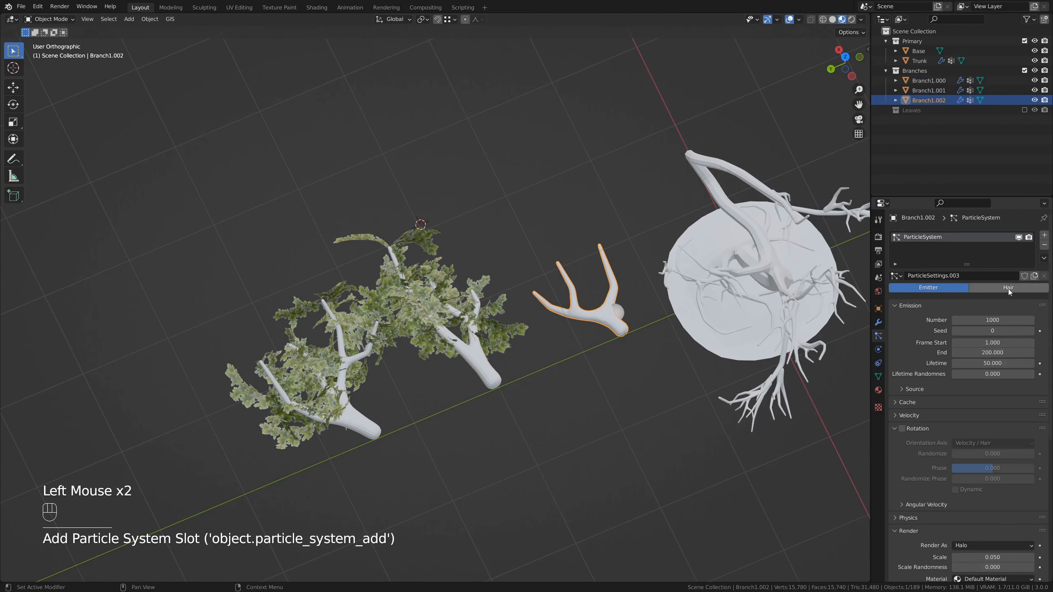
pyautogui.click(899, 278)
pyautogui.click(929, 309)
# Set Group as the density vertex group for the particles on Branch1.002
pyautogui.scroll(-9, 978, 465)
pyautogui.click(977, 472)
pyautogui.click(970, 488)
# Deselect the branch and examine the foliage on all three branches from several angles
pyautogui.click(642, 199)
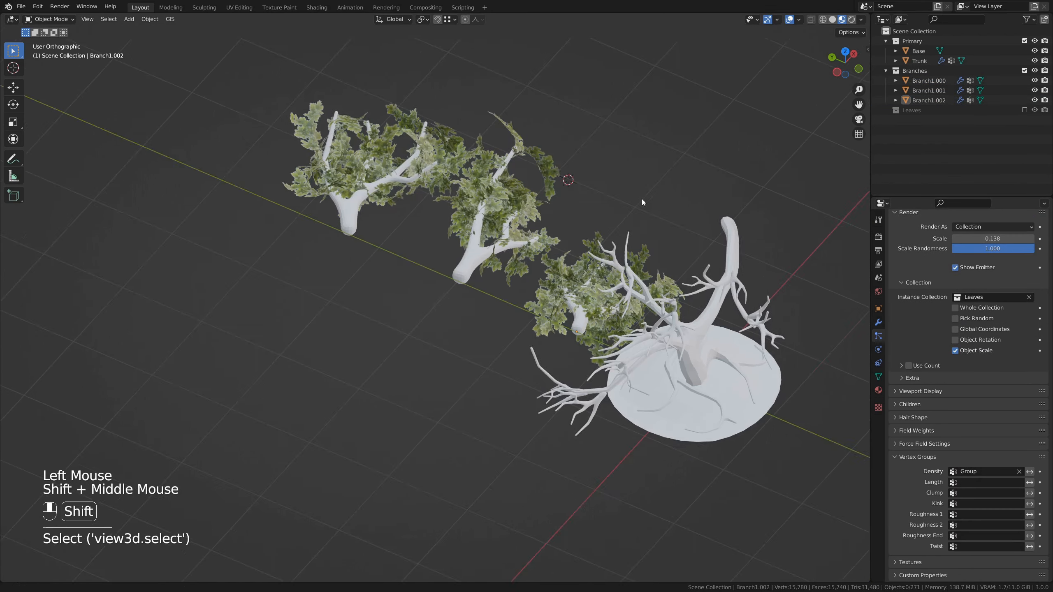
pyautogui.keyDown('shift'); pyautogui.moveTo(641, 199); pyautogui.dragTo(635, 266, button='middle'); pyautogui.keyUp('shift')
pyautogui.moveTo(635, 266); pyautogui.dragTo(589, 348, button='middle')
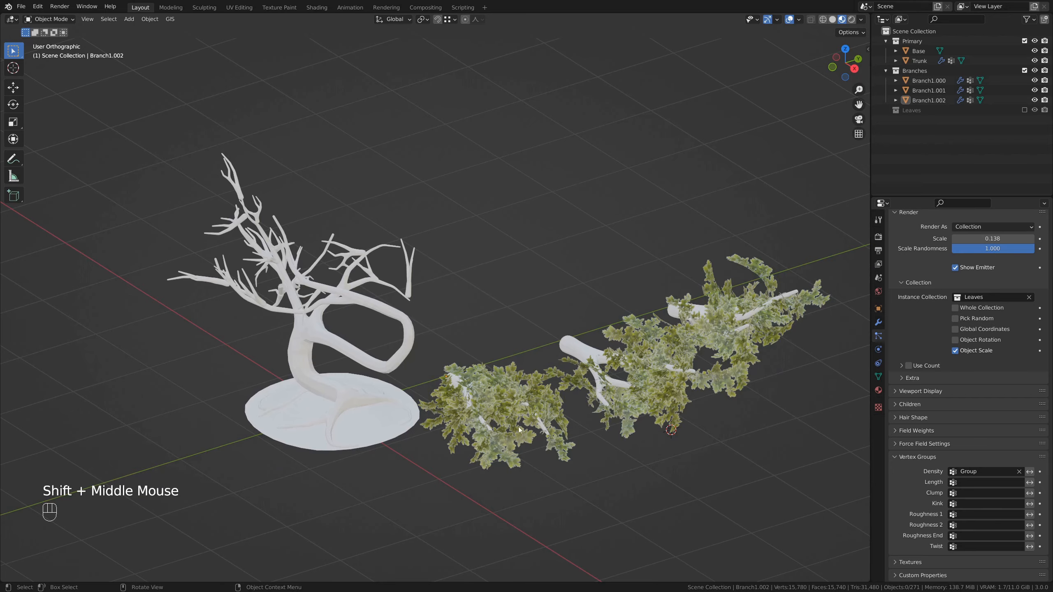
pyautogui.moveTo(519, 430); pyautogui.dragTo(600, 323, button='middle')
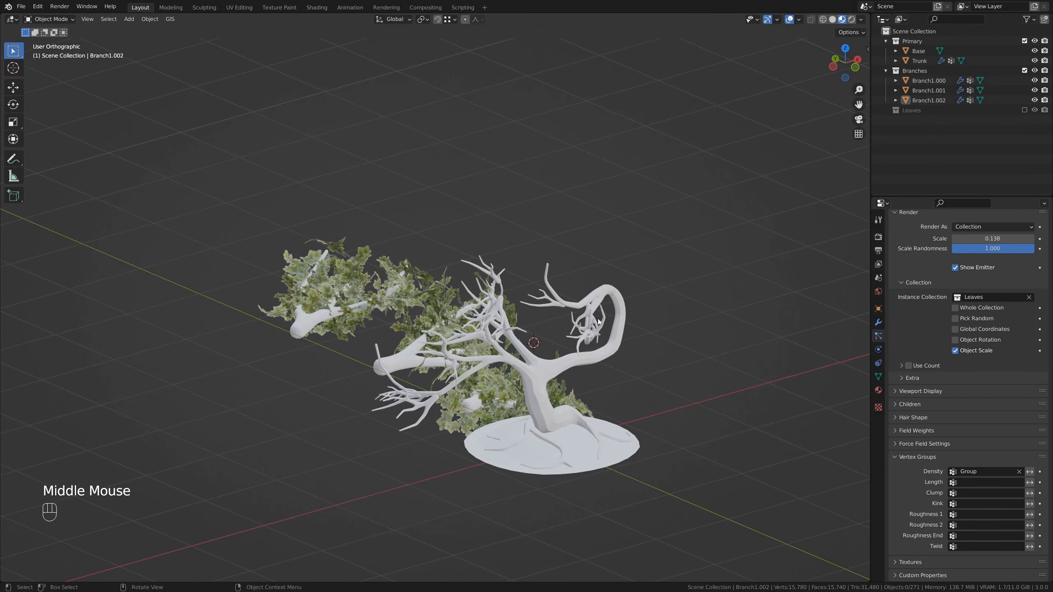
pyautogui.moveTo(517, 377); pyautogui.dragTo(387, 433, button='middle')
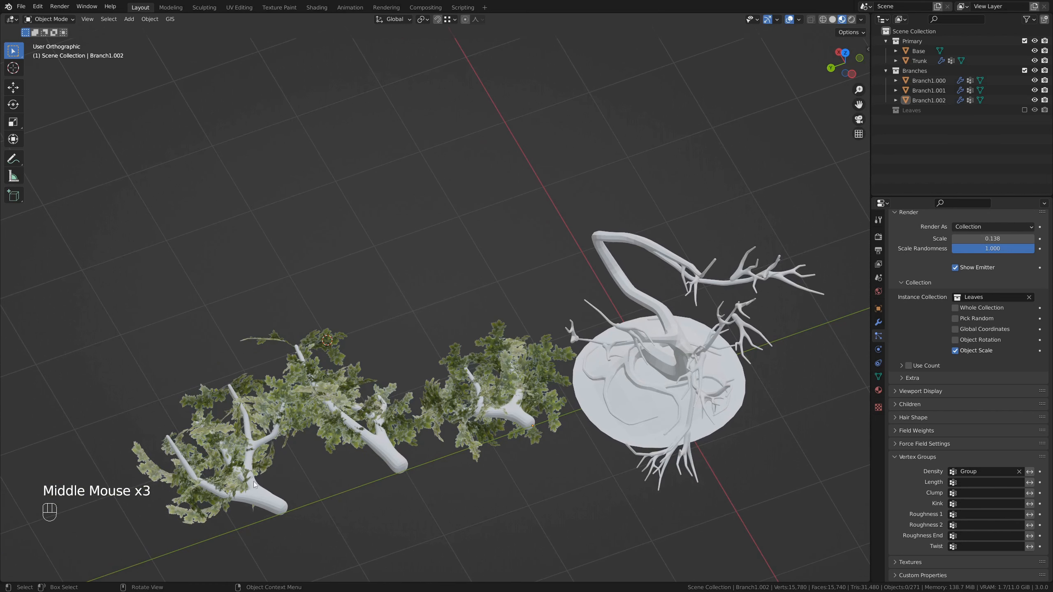
pyautogui.keyDown('shift'); pyautogui.moveTo(296, 458); pyautogui.dragTo(390, 338, button='middle'); pyautogui.keyUp('shift')
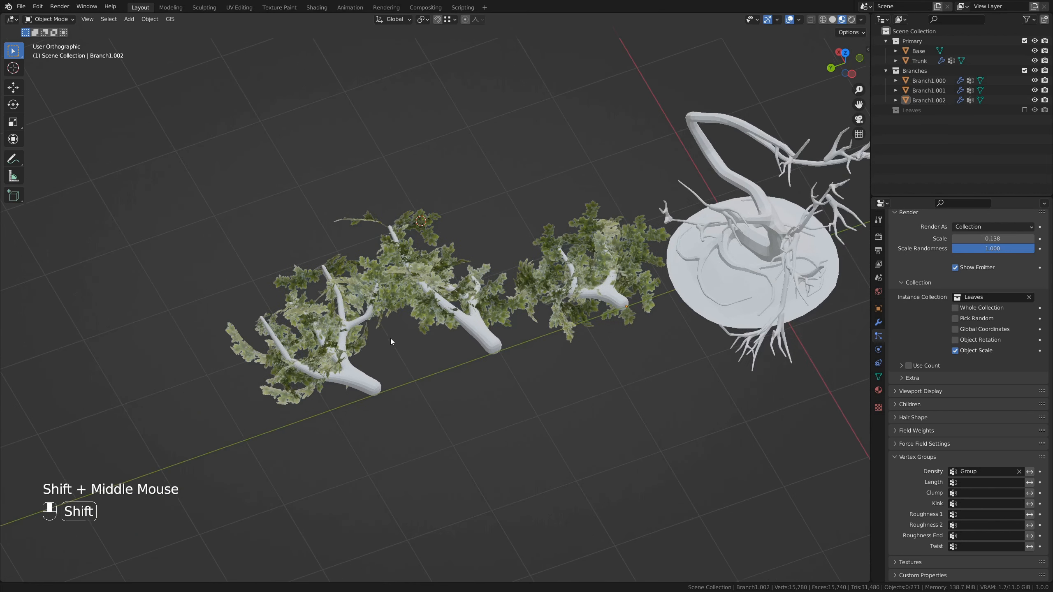
pyautogui.scroll(2, 319, 426)
pyautogui.keyDown('shift'); pyautogui.moveTo(319, 425); pyautogui.dragTo(442, 366, button='middle'); pyautogui.keyUp('shift')
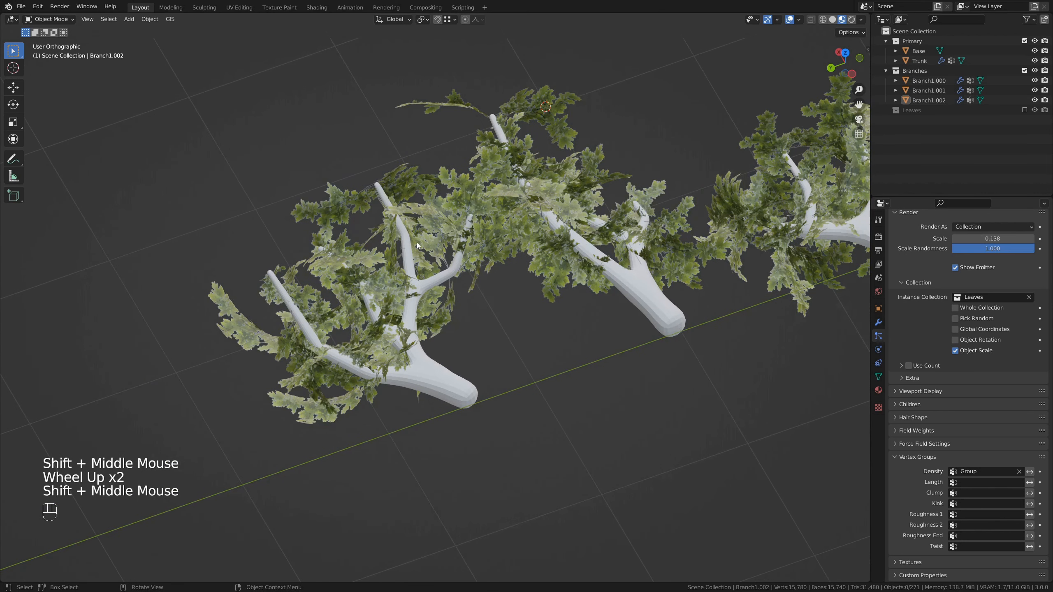
# Convert the leaf particle instances on Branch1.001 into real objects
pyautogui.click(361, 204)
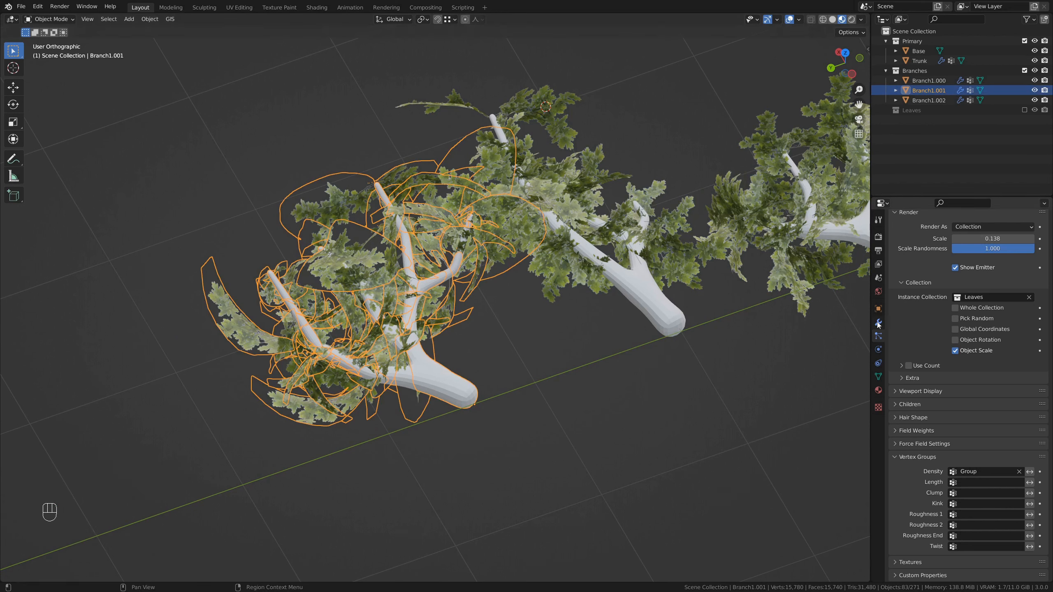
pyautogui.click(878, 378)
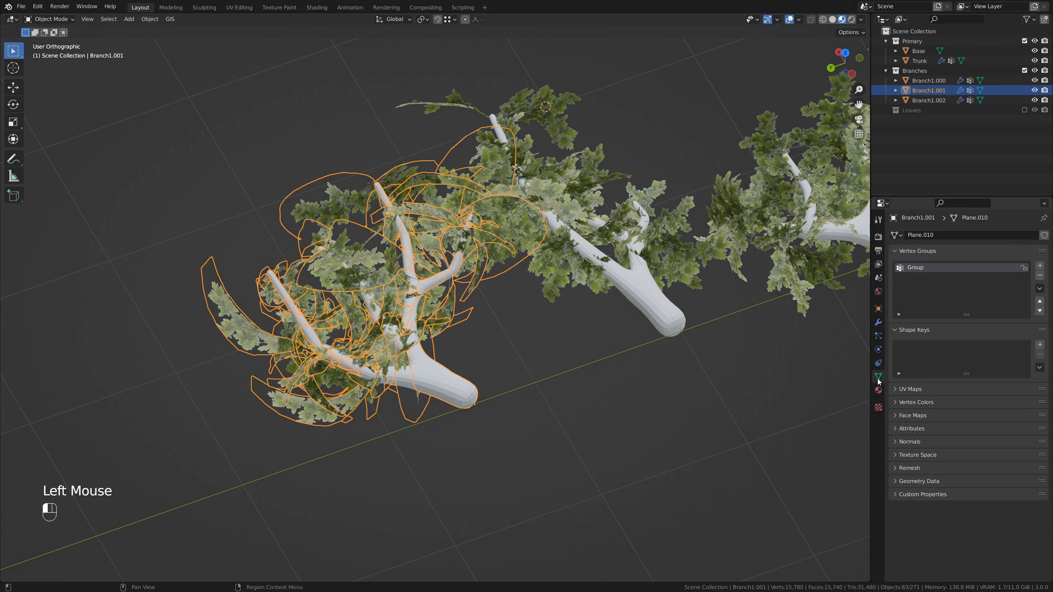
pyautogui.click(879, 335)
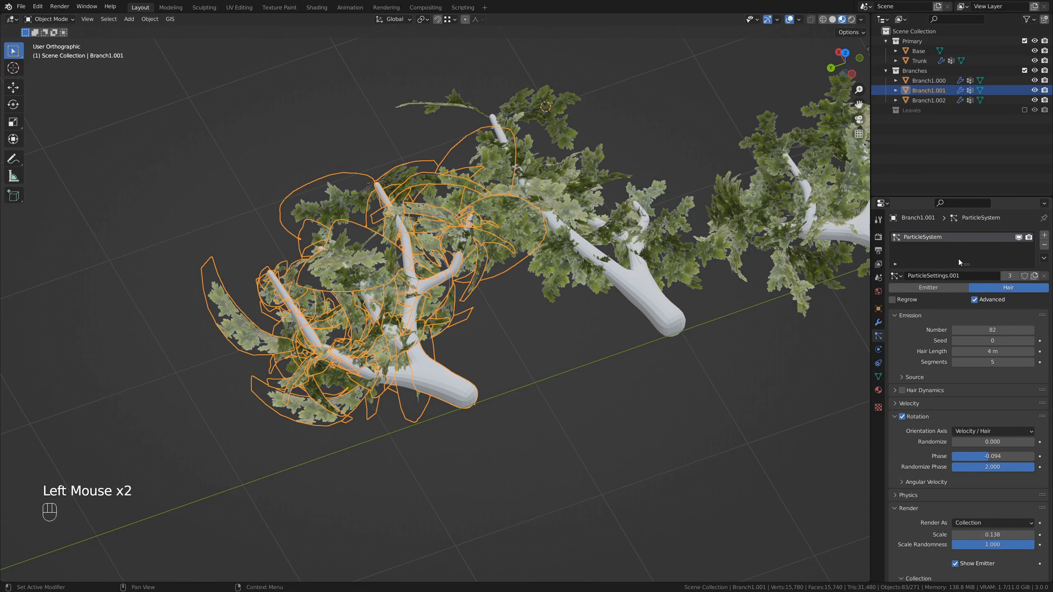
pyautogui.click(401, 374)
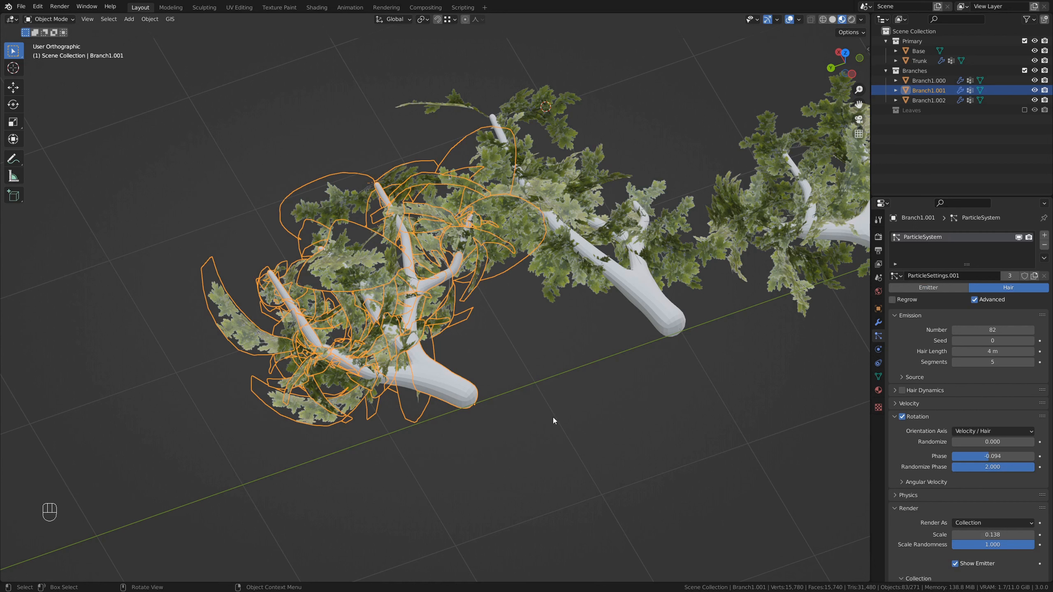
pyautogui.click(879, 323)
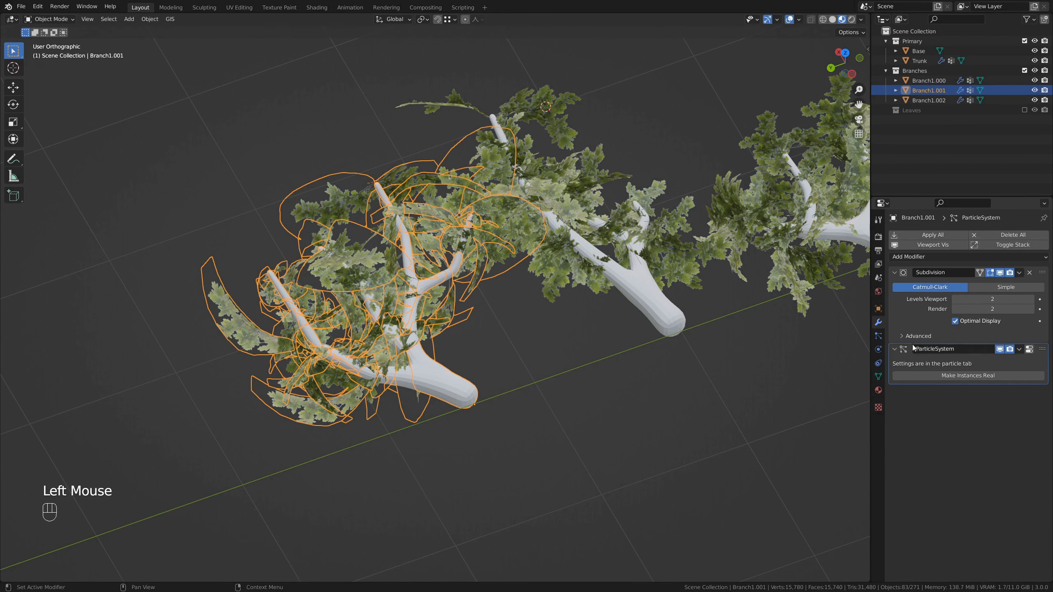
pyautogui.click(960, 376)
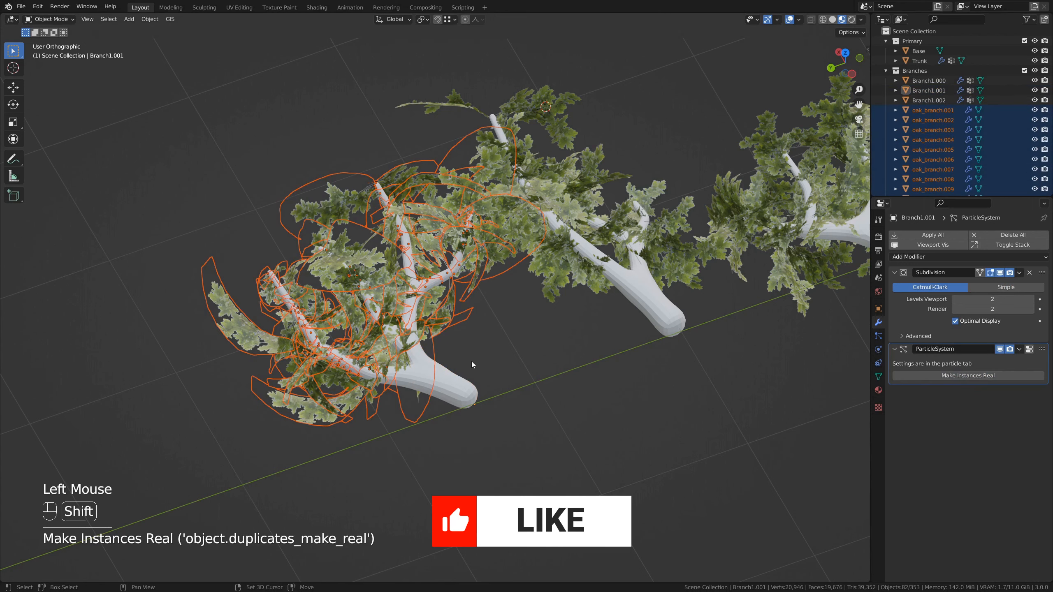
# Join the real oak leaf objects with Branch1.001, keeping the branch as the active object
pyautogui.moveTo(471, 362); pyautogui.dragTo(459, 418, button='middle')
pyautogui.keyDown('shift'); pyautogui.click(407, 421); pyautogui.keyUp('shift')
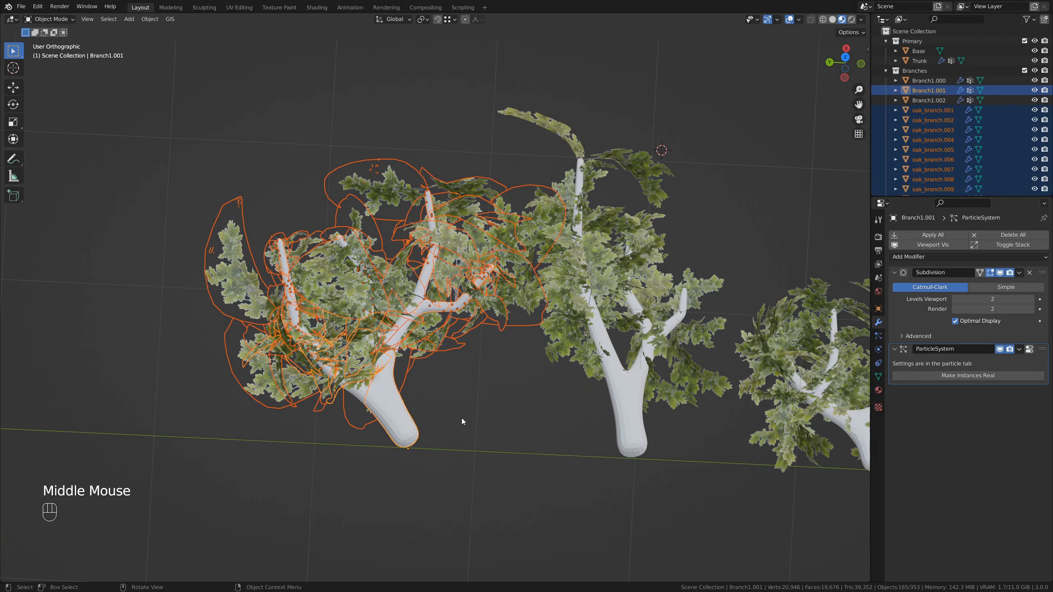
pyautogui.hotkey('ctrl', 'j')
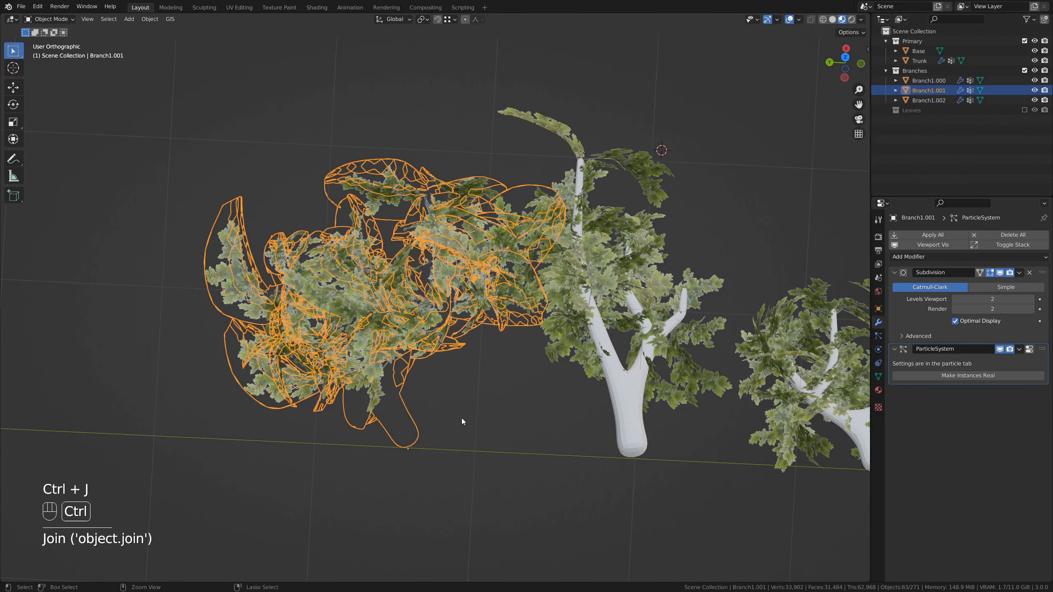
pyautogui.moveTo(463, 420); pyautogui.dragTo(441, 389, button='middle')
pyautogui.click(443, 388)
pyautogui.moveTo(502, 354); pyautogui.dragTo(495, 332, button='middle')
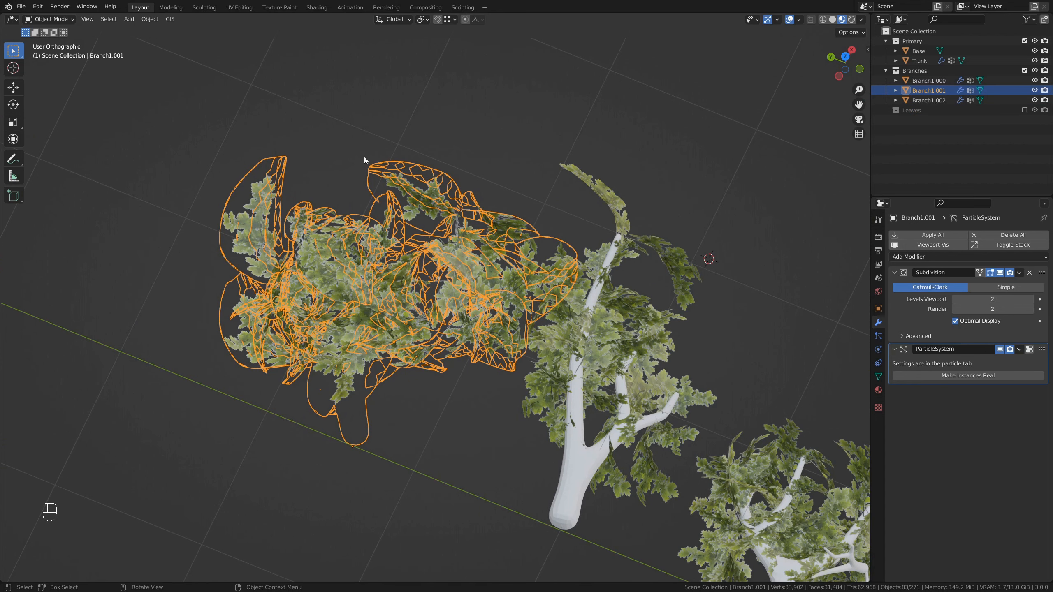
pyautogui.click(353, 433)
pyautogui.moveTo(366, 446); pyautogui.dragTo(436, 389, button='middle')
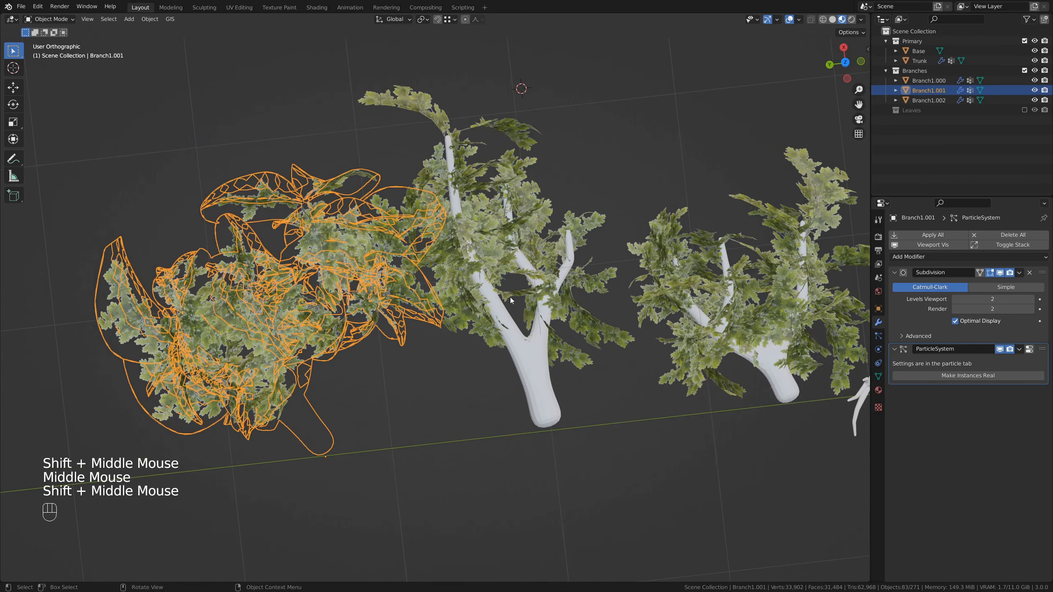
# Make the leaf particle instances on Branch1.000 real and join them with that branch
pyautogui.click(582, 273)
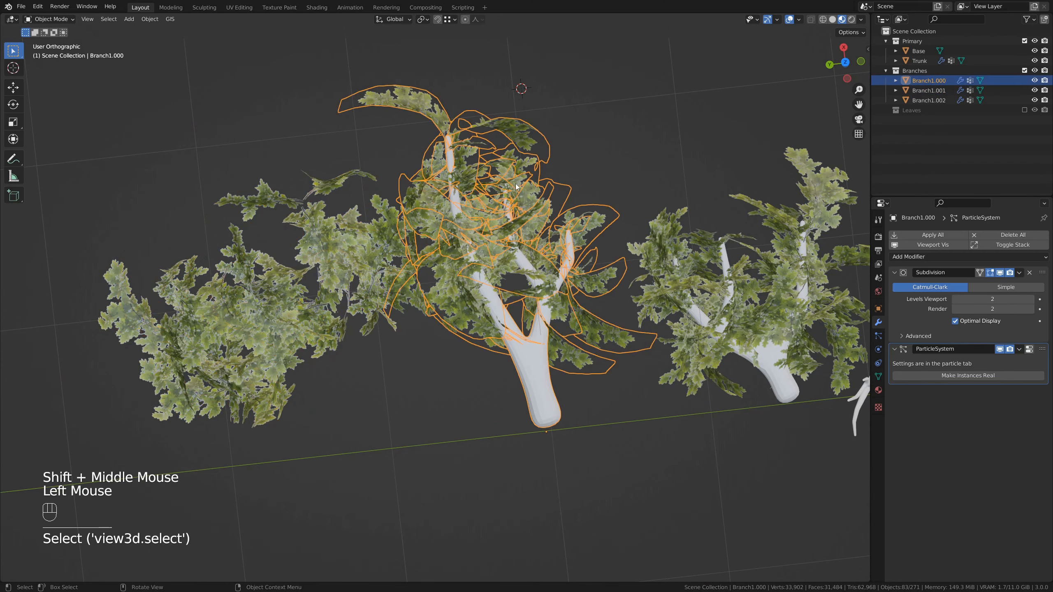
pyautogui.keyDown('shift'); pyautogui.moveTo(582, 273); pyautogui.dragTo(511, 281, button='middle'); pyautogui.keyUp('shift')
pyautogui.click(968, 375)
pyautogui.keyDown('shift'); pyautogui.click(511, 418); pyautogui.keyUp('shift')
pyautogui.hotkey('ctrl', 'j')
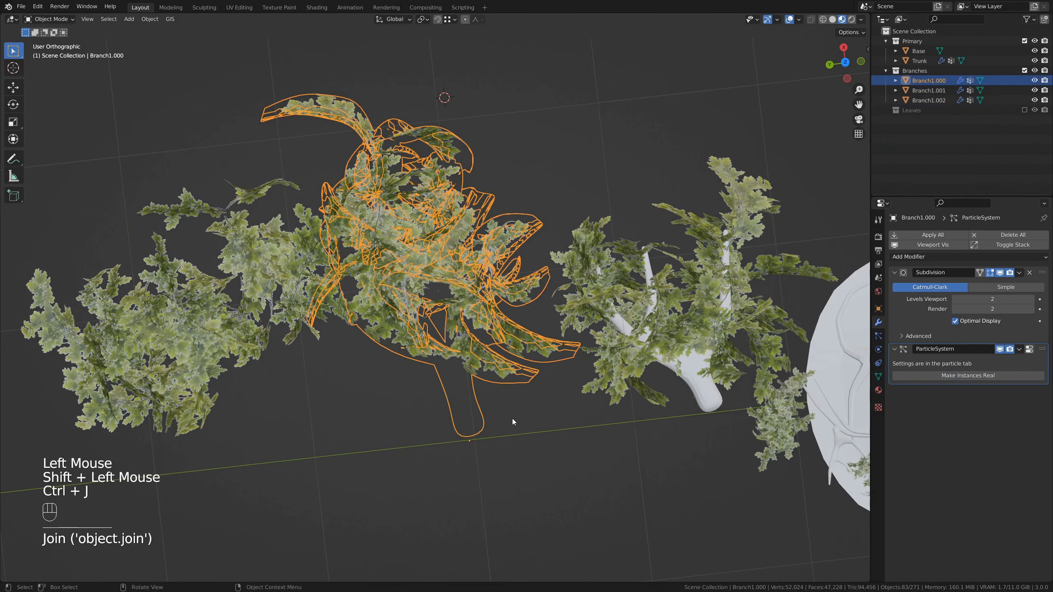
# Make the leaf particle instances on Branch1.002 real and join them with that branch
pyautogui.keyDown('shift'); pyautogui.moveTo(511, 418); pyautogui.dragTo(302, 460, button='middle'); pyautogui.keyUp('shift')
pyautogui.click(540, 246)
pyautogui.click(968, 376)
pyautogui.keyDown('shift'); pyautogui.click(507, 433); pyautogui.keyUp('shift')
pyautogui.keyDown('shift'); pyautogui.click(507, 433); pyautogui.keyUp('shift')
pyautogui.hotkey('ctrl', 'j')
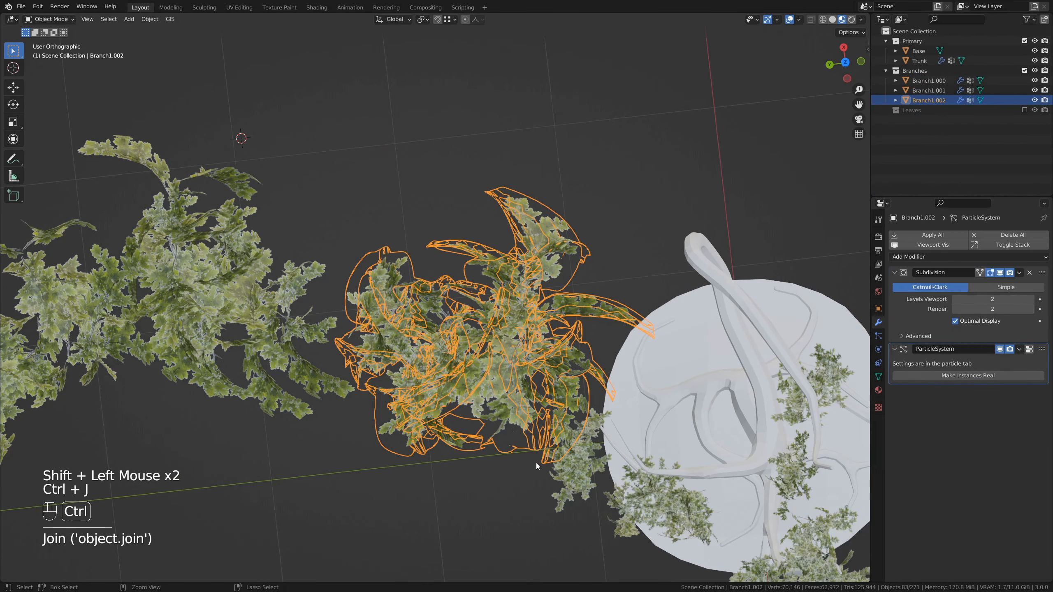
# Split the 3D viewport horizontally at about mid-height and switch the lower area to the Shader Editor
pyautogui.scroll(-2, 515, 445)
pyautogui.moveTo(515, 444); pyautogui.dragTo(672, 331, button='middle')
pyautogui.scroll(2, 434, 278)
pyautogui.scroll(4, 580, 448)
pyautogui.scroll(-4, 493, 347)
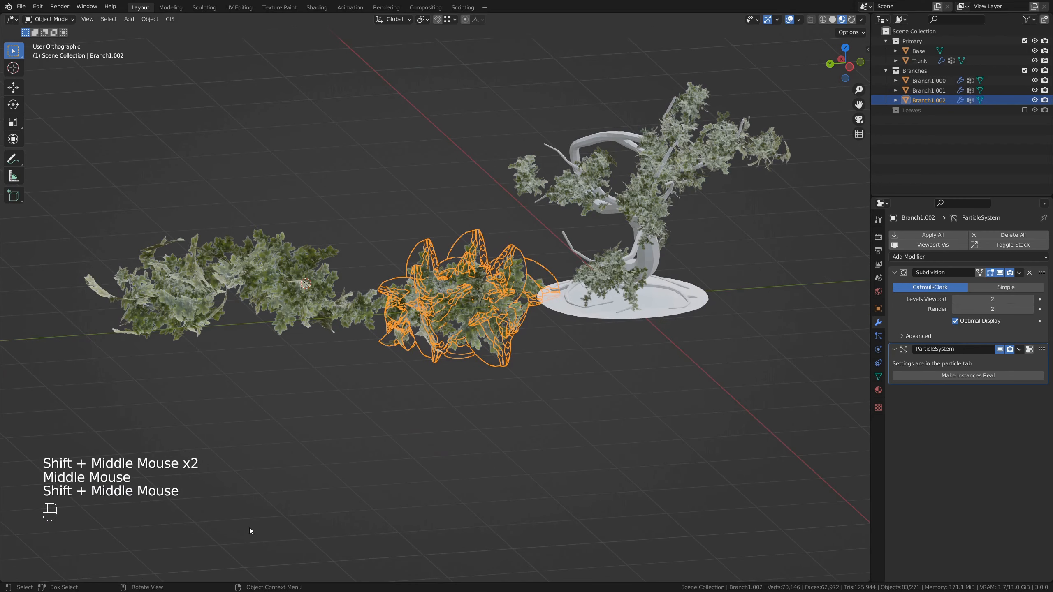
pyautogui.moveTo(4, 580); pyautogui.dragTo(42, 298)
pyautogui.click(12, 306)
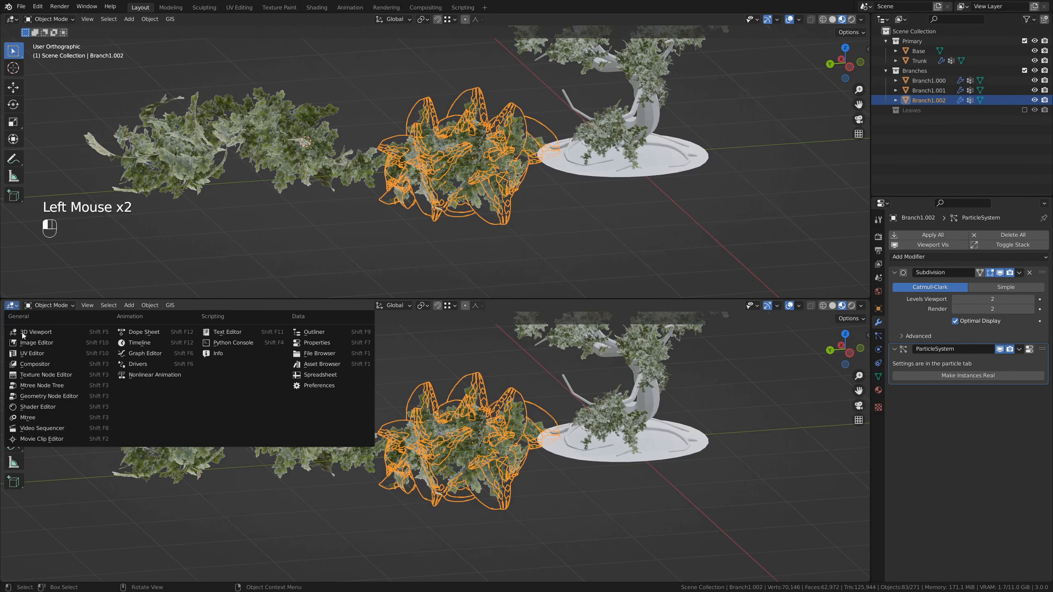
pyautogui.click(44, 407)
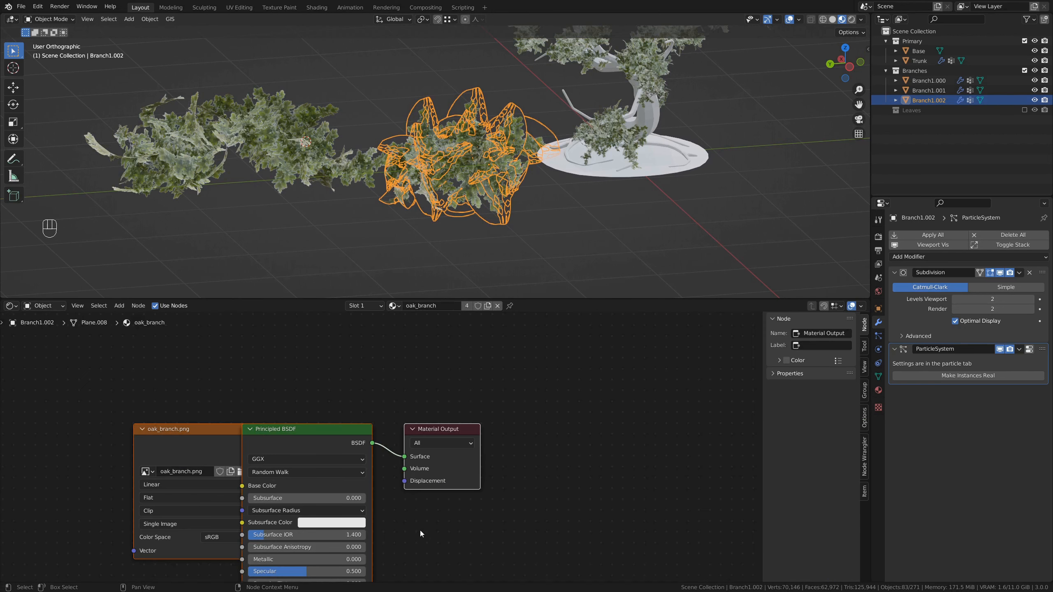
# Spread out the oak_branch material nodes, moving the oak_branch.png texture and Material Output well away from the Principled BSDF
pyautogui.keyDown('shift'); pyautogui.moveTo(180, 450); pyautogui.dragTo(294, 379, button='middle'); pyautogui.keyUp('shift')
pyautogui.scroll(-3, 294, 379)
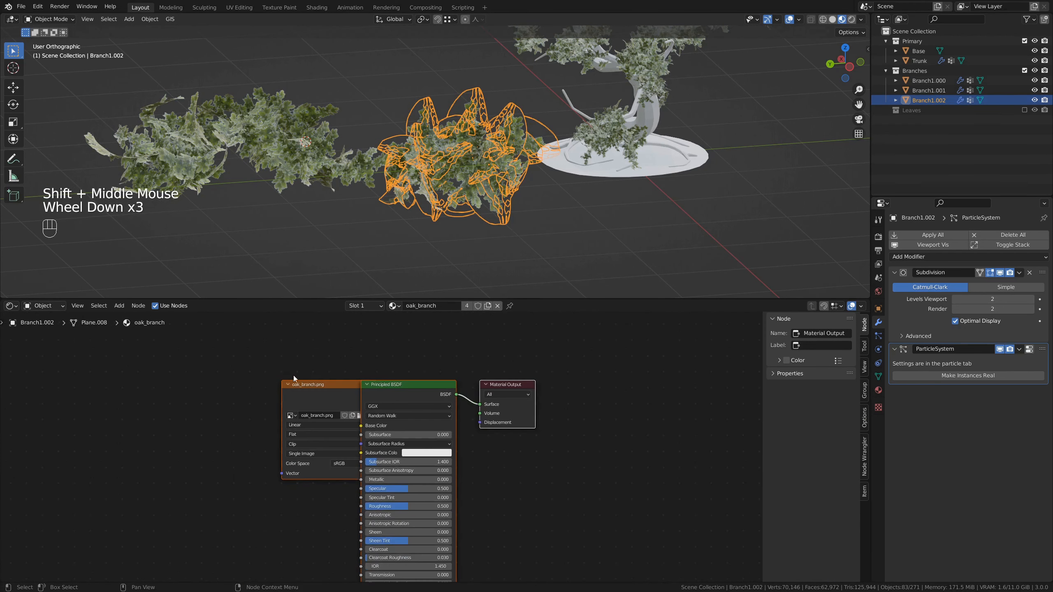
pyautogui.click(336, 385)
pyautogui.moveTo(336, 386); pyautogui.dragTo(151, 404)
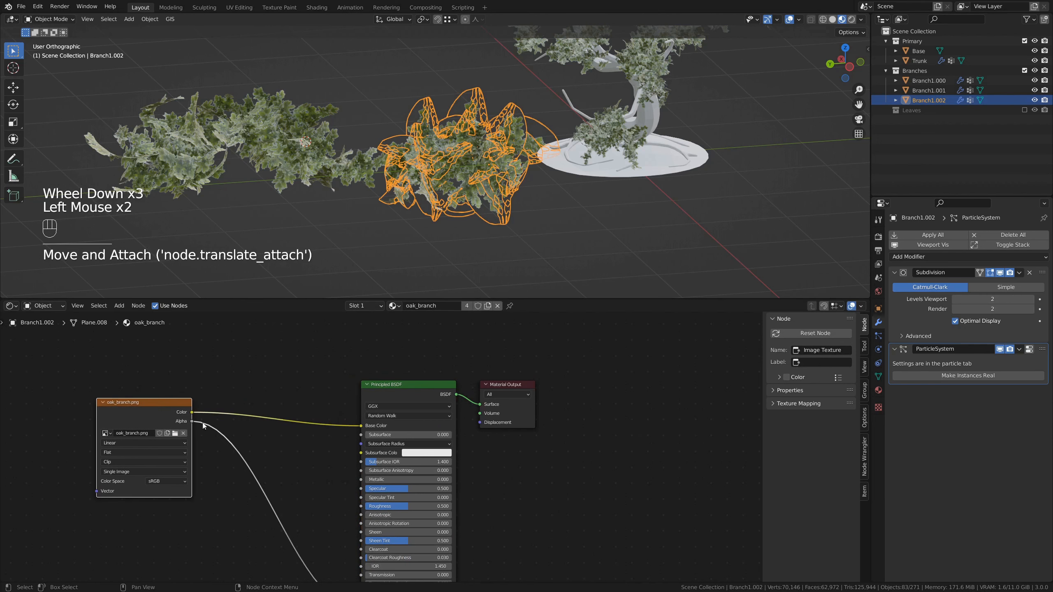
pyautogui.keyDown('shift'); pyautogui.moveTo(203, 425); pyautogui.dragTo(255, 369, button='middle'); pyautogui.keyUp('shift')
pyautogui.scroll(-2, 570, 381)
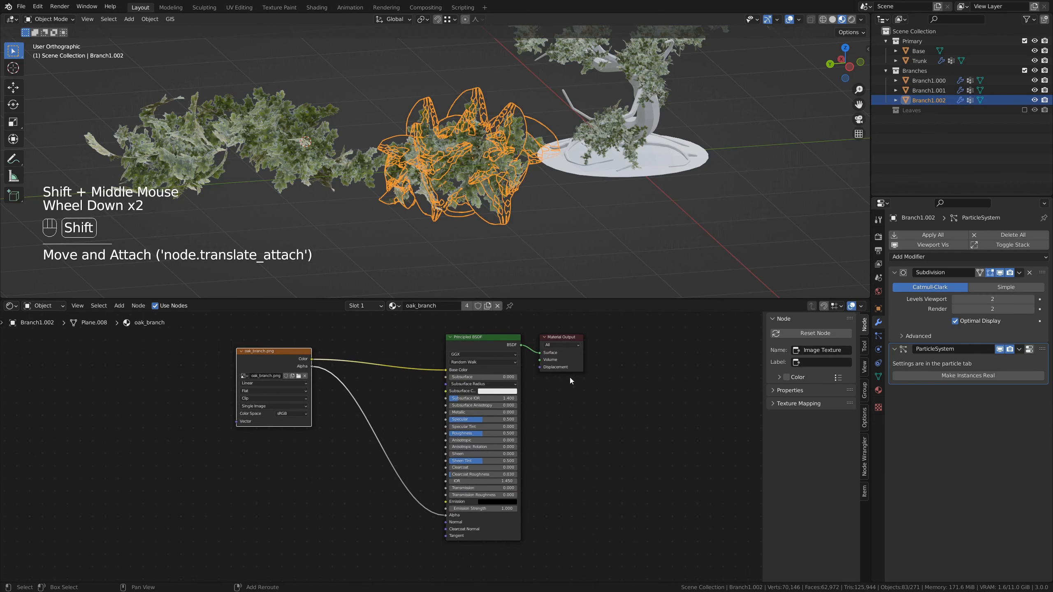
pyautogui.keyDown('shift'); pyautogui.moveTo(497, 345); pyautogui.dragTo(467, 378, button='middle'); pyautogui.keyUp('shift')
pyautogui.moveTo(539, 373); pyautogui.dragTo(575, 367)
pyautogui.keyDown('shift'); pyautogui.moveTo(362, 500); pyautogui.dragTo(508, 486, button='middle'); pyautogui.keyUp('shift')
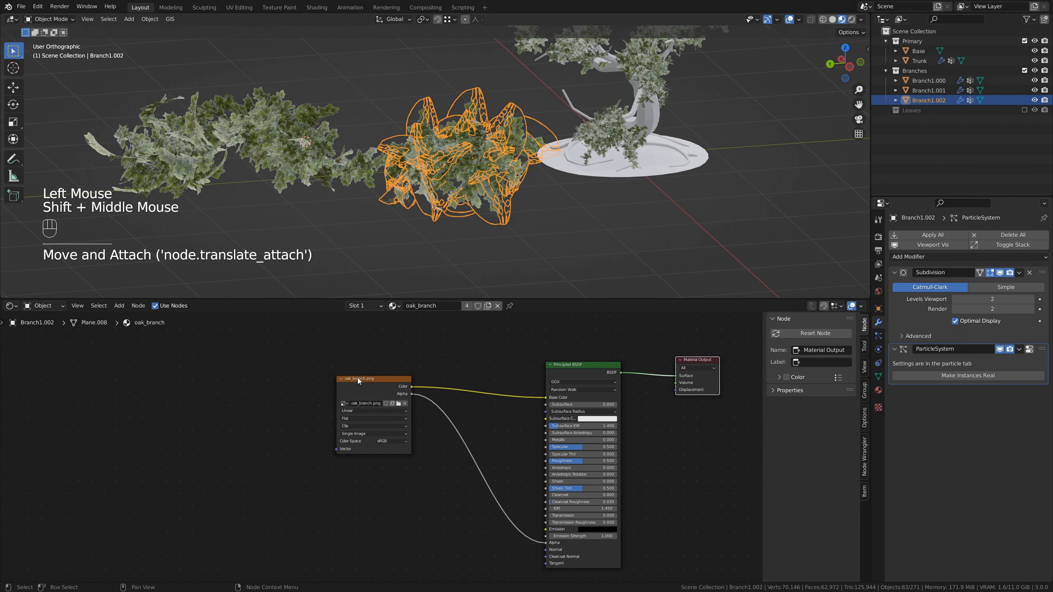
pyautogui.moveTo(358, 378); pyautogui.dragTo(186, 378)
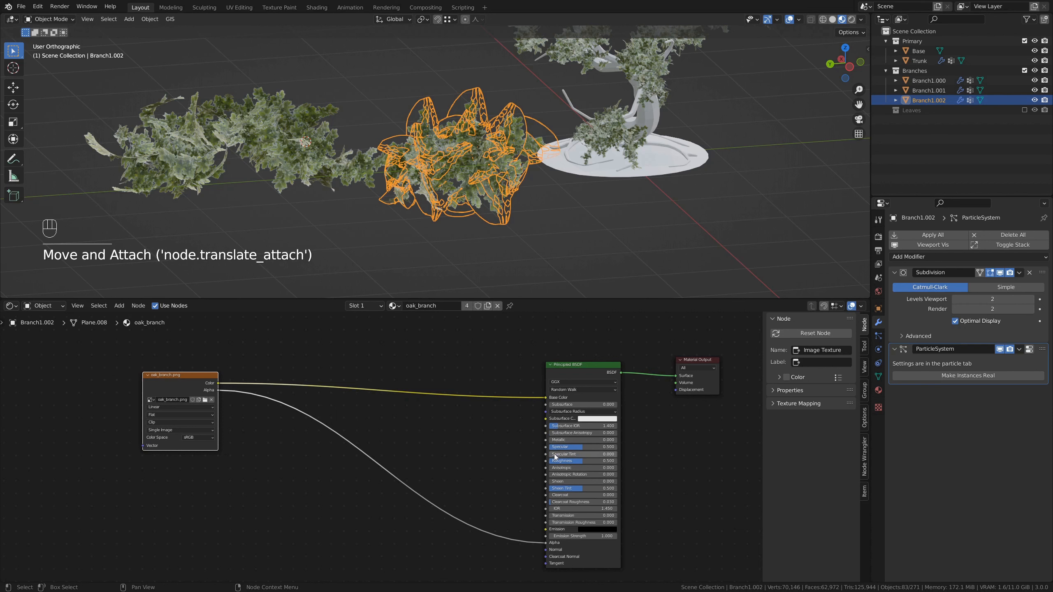
# Add a Bump node beside the Principled BSDF and connect its Normal output to the shader's Normal input
pyautogui.keyDown('shift'); pyautogui.moveTo(431, 496); pyautogui.dragTo(463, 475, button='middle'); pyautogui.keyUp('shift')
pyautogui.hotkey('shift', 'a')
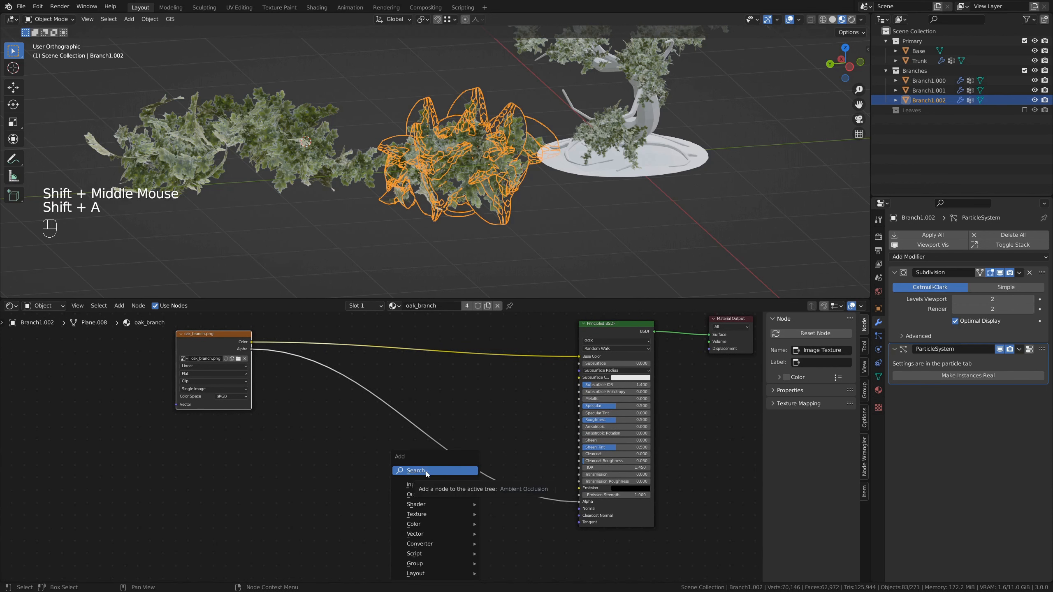
pyautogui.click(427, 473)
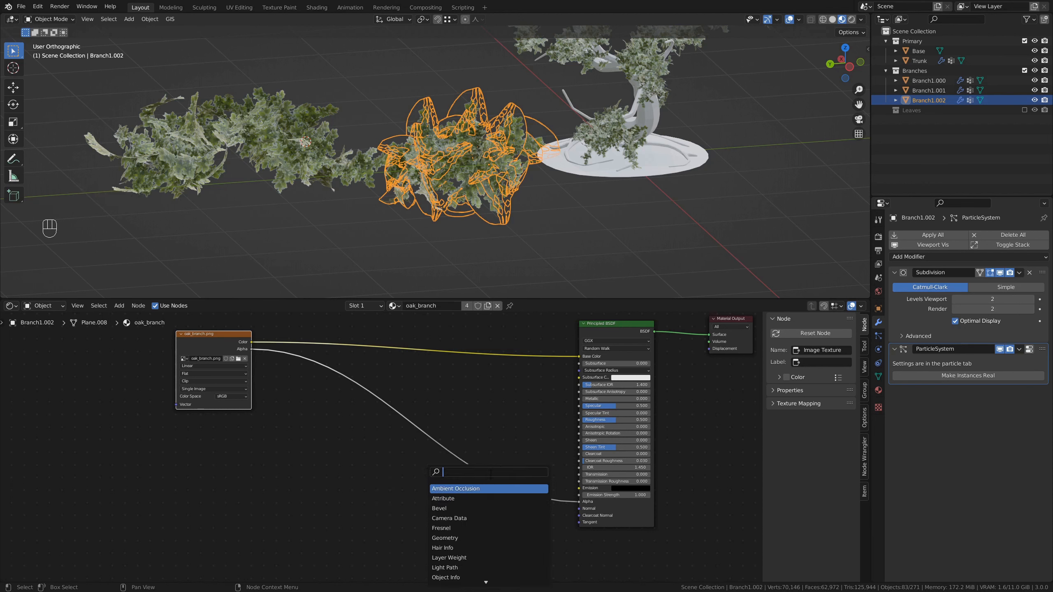
pyautogui.write('bump')
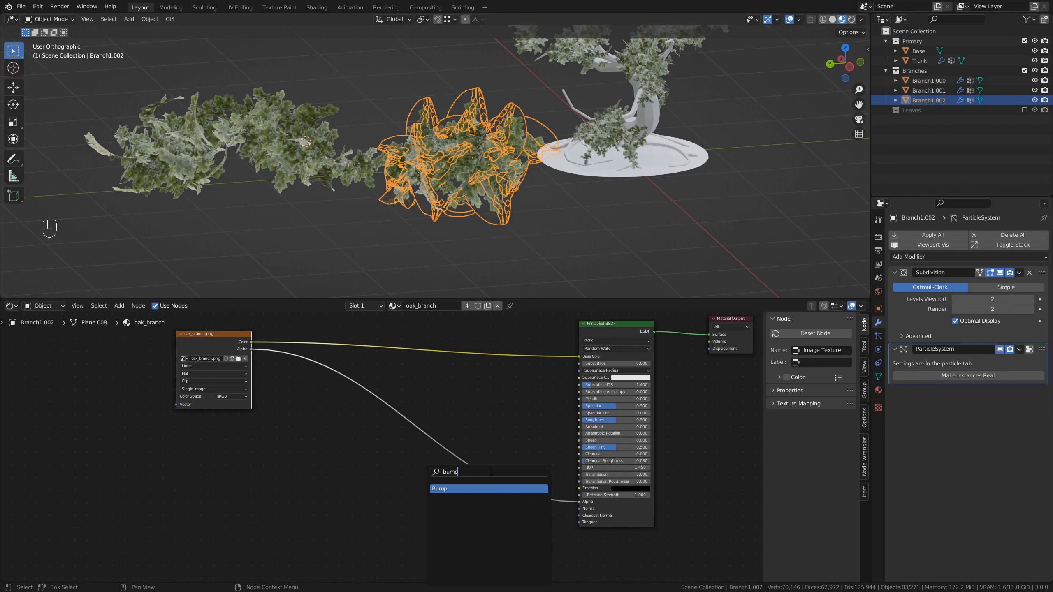
pyautogui.press('Return')
pyautogui.click(500, 514)
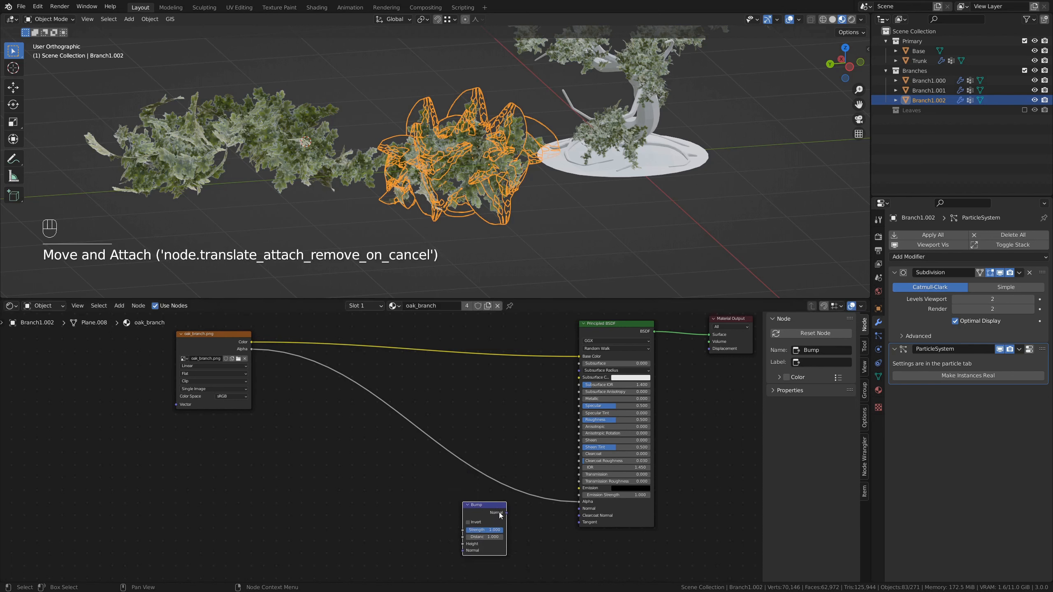
pyautogui.moveTo(506, 514); pyautogui.dragTo(577, 507)
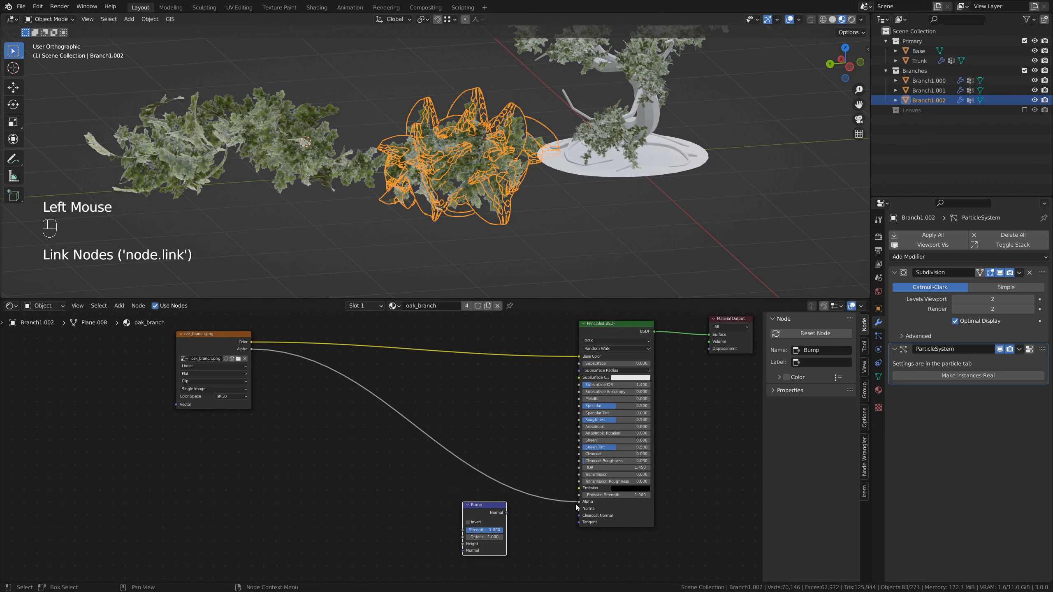
pyautogui.moveTo(507, 514); pyautogui.dragTo(579, 509)
# Connect the Color output of the oak_branch.png texture to the Bump node's Height input
pyautogui.scroll(2, 344, 149)
pyautogui.scroll(1, 344, 150)
pyautogui.keyDown('shift'); pyautogui.moveTo(285, 145); pyautogui.dragTo(703, 175, button='middle'); pyautogui.keyUp('shift')
pyautogui.scroll(4, 481, 183)
pyautogui.keyDown('shift'); pyautogui.moveTo(481, 183); pyautogui.dragTo(498, 143, button='middle'); pyautogui.keyUp('shift')
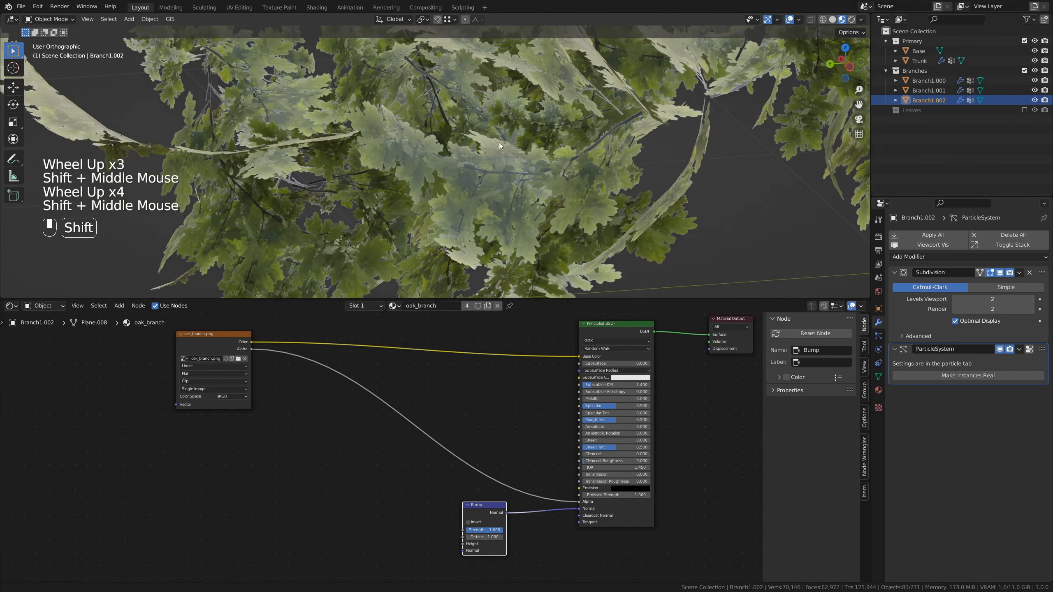
pyautogui.scroll(3, 511, 190)
pyautogui.keyDown('shift'); pyautogui.moveTo(578, 212); pyautogui.dragTo(469, 160, button='middle'); pyautogui.keyUp('shift')
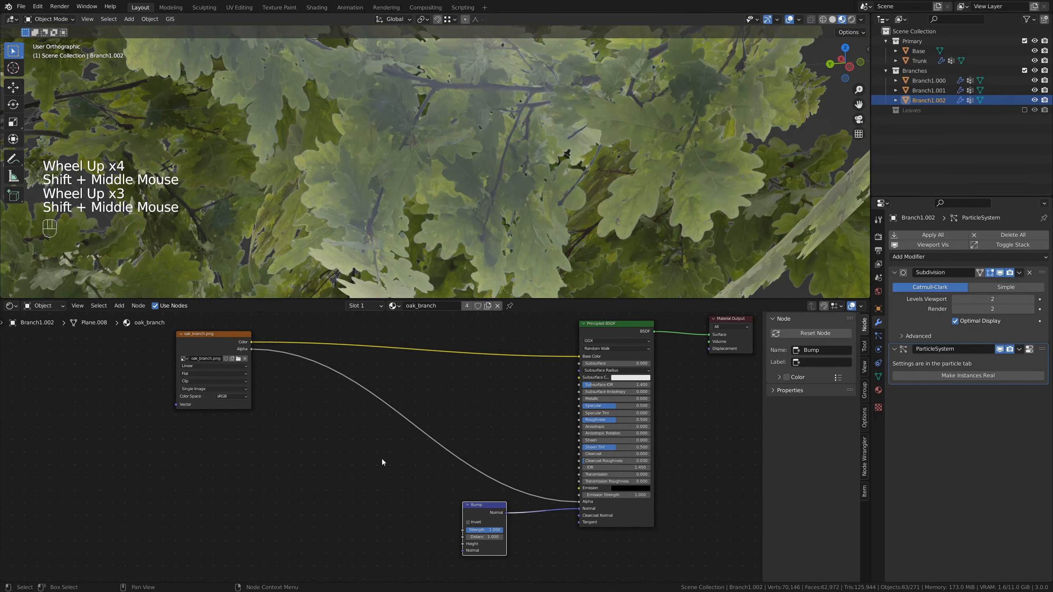
pyautogui.scroll(2, 437, 511)
pyautogui.keyDown('shift'); pyautogui.moveTo(471, 510); pyautogui.dragTo(519, 474, button='middle'); pyautogui.keyUp('shift')
pyautogui.moveTo(343, 393); pyautogui.dragTo(358, 434, button='middle')
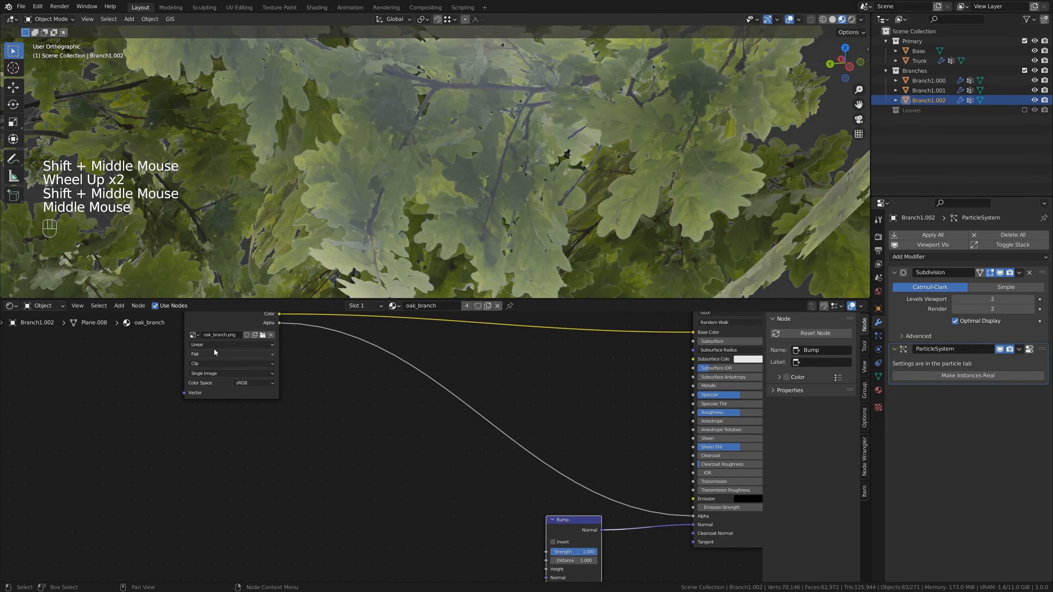
pyautogui.moveTo(229, 318)
pyautogui.mouseDown()
pyautogui.moveTo(218, 385)
pyautogui.moveTo(227, 392)
pyautogui.moveTo(495, 502)
pyautogui.moveTo(537, 566)
pyautogui.moveTo(545, 535)
pyautogui.mouseUp()
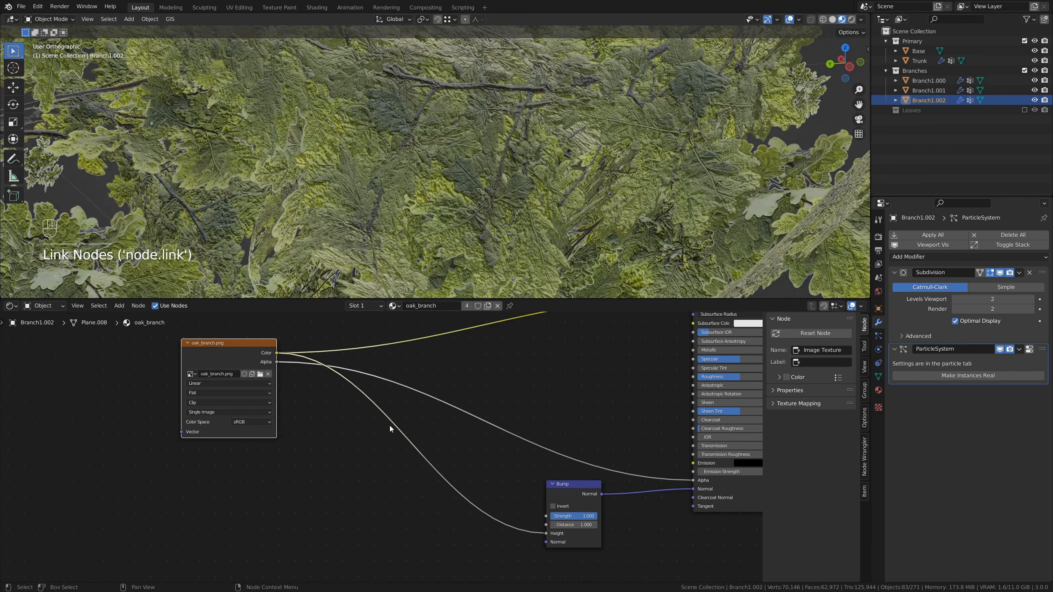
# Lower the Bump node's strength to about 0.214 and check the leaf surface up close
pyautogui.keyDown('shift'); pyautogui.moveTo(517, 461); pyautogui.dragTo(458, 463, button='middle'); pyautogui.keyUp('shift')
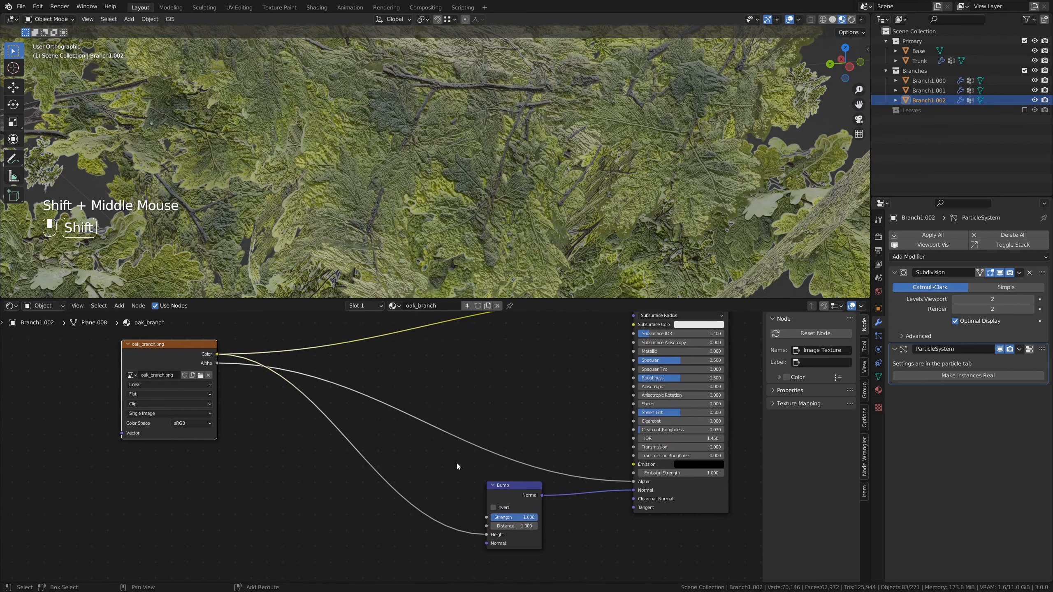
pyautogui.keyDown('shift'); pyautogui.click(535, 519); pyautogui.keyUp('shift')
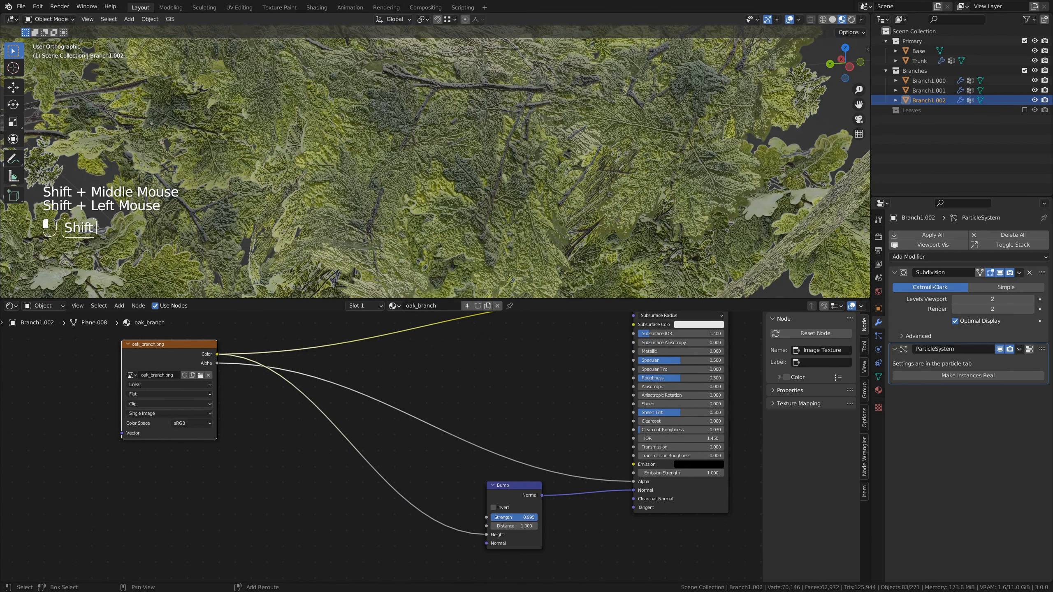
pyautogui.keyDown('shift'); pyautogui.moveTo(534, 519); pyautogui.dragTo(502, 518); pyautogui.keyUp('shift')
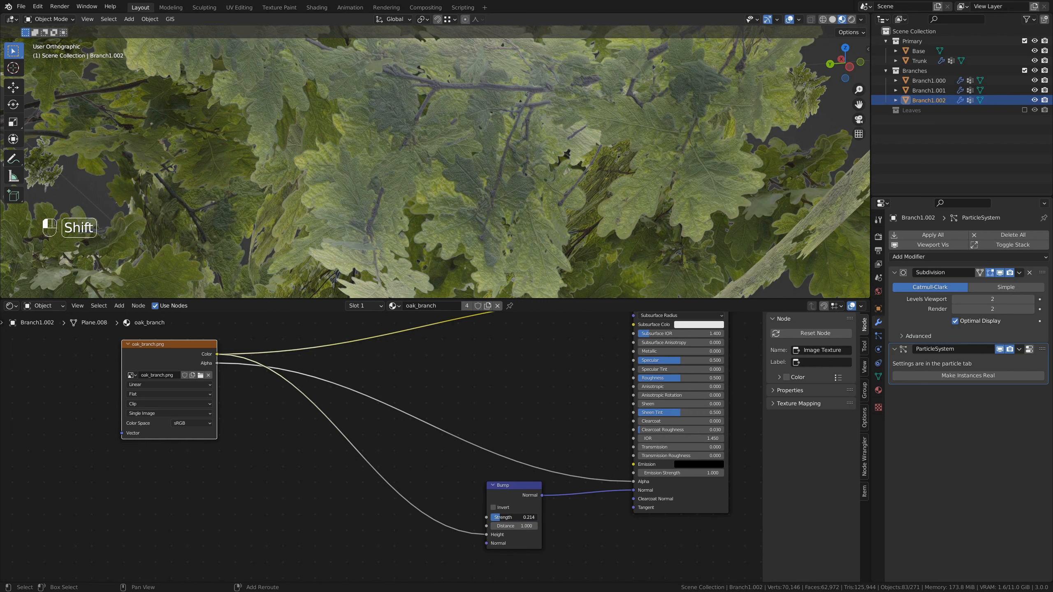
pyautogui.keyDown('shift'); pyautogui.moveTo(502, 518); pyautogui.dragTo(522, 521); pyautogui.keyUp('shift')
pyautogui.scroll(-2, 547, 160)
pyautogui.keyDown('shift'); pyautogui.moveTo(546, 160); pyautogui.dragTo(393, 167, button='middle'); pyautogui.keyUp('shift')
pyautogui.scroll(1, 415, 124)
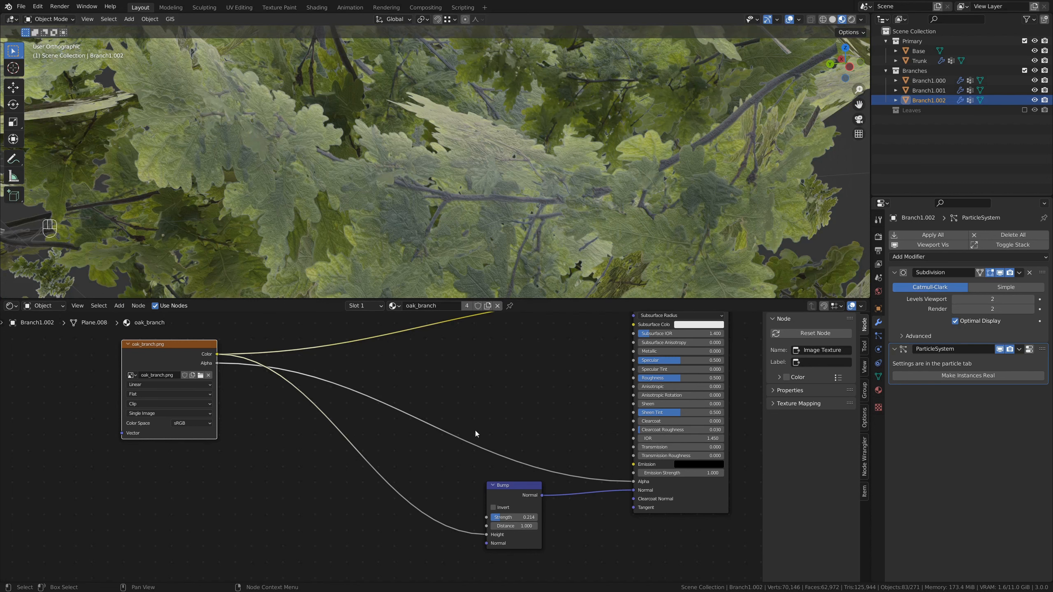
# Connect the Color output of the oak_branch.png texture to the Principled BSDF's Roughness input
pyautogui.keyDown('shift'); pyautogui.moveTo(476, 433); pyautogui.dragTo(421, 484, button='middle'); pyautogui.keyUp('shift')
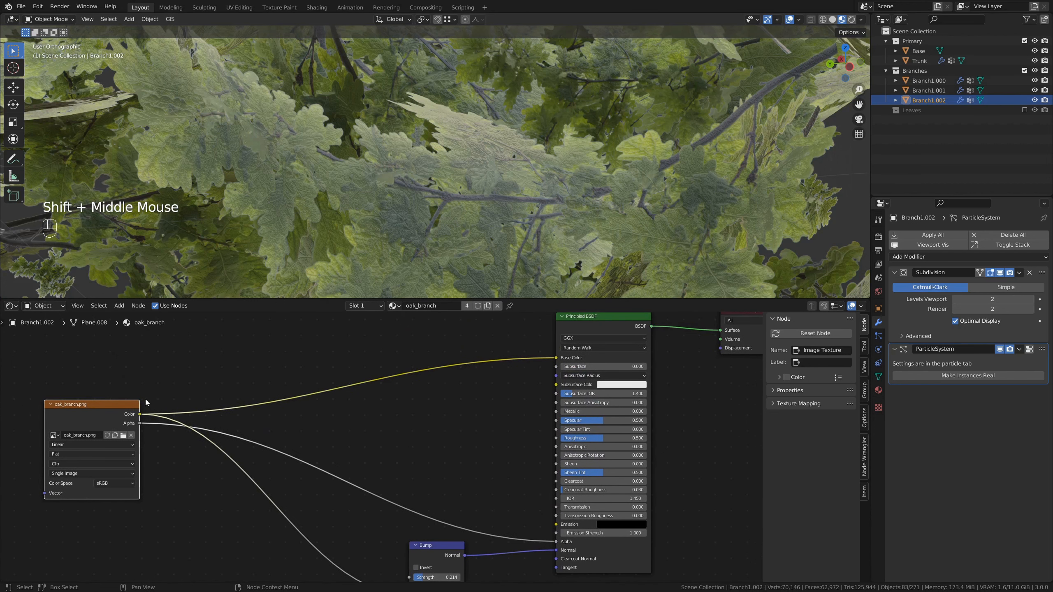
pyautogui.moveTo(140, 414); pyautogui.dragTo(557, 438)
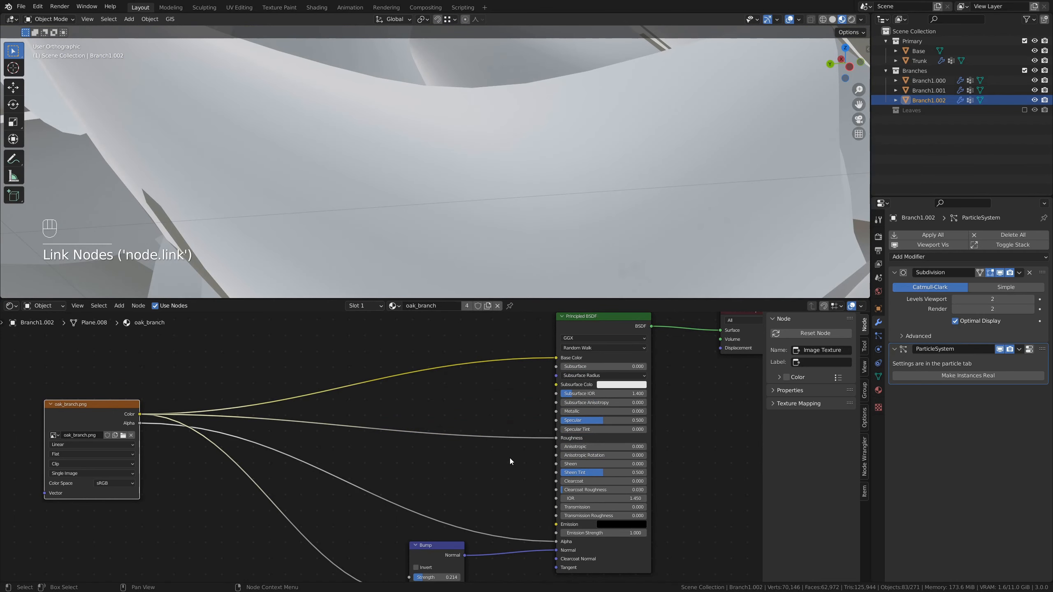
pyautogui.scroll(-3, 510, 458)
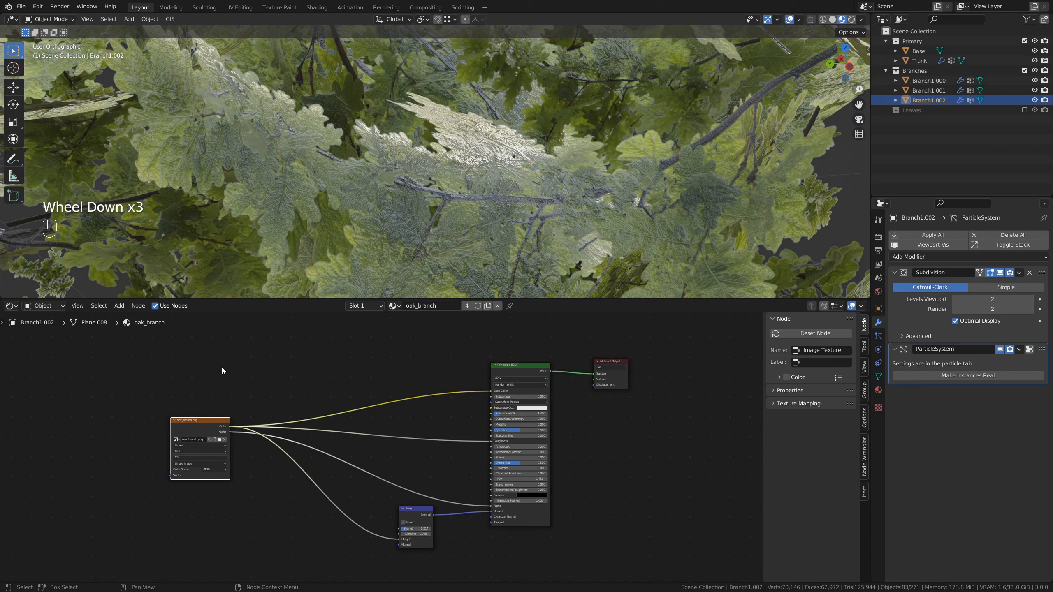
# Search the add-ons in the preferences for "node" to check whether Node Wrangler is enabled, and close the preferences
pyautogui.click(37, 7)
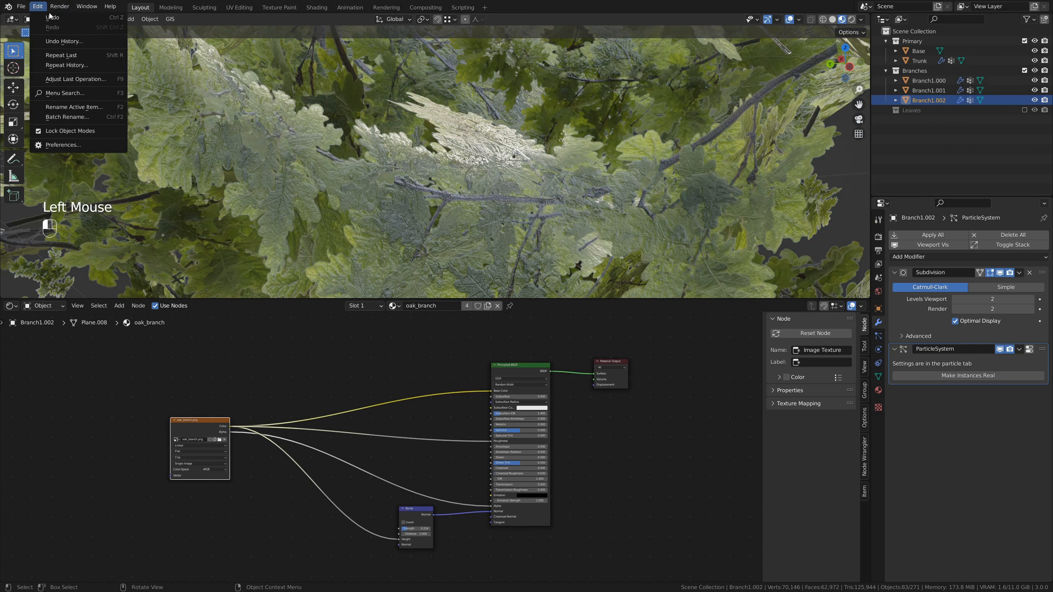
pyautogui.click(52, 148)
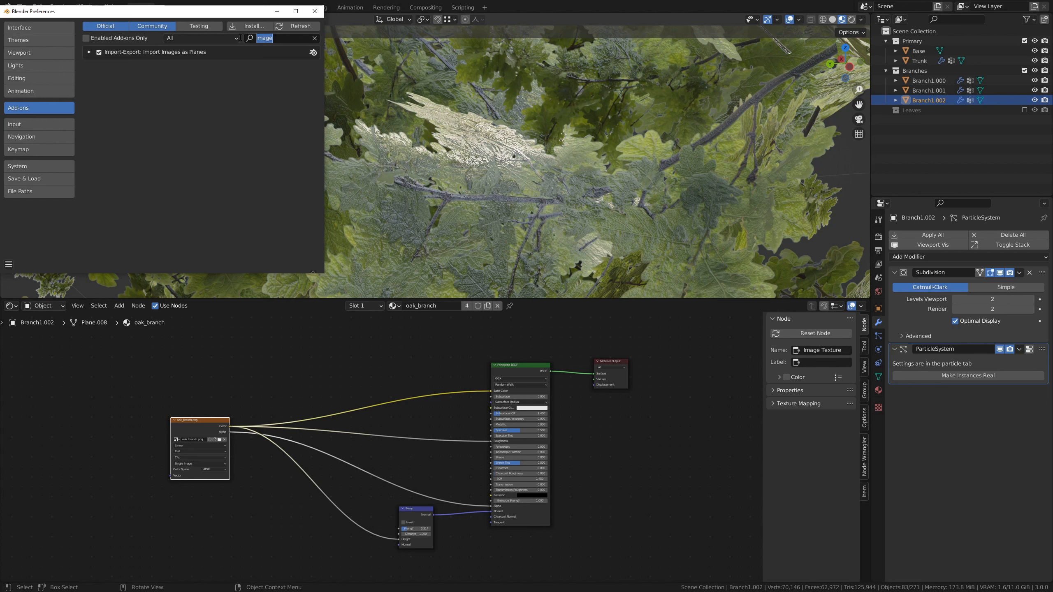
pyautogui.write('node')
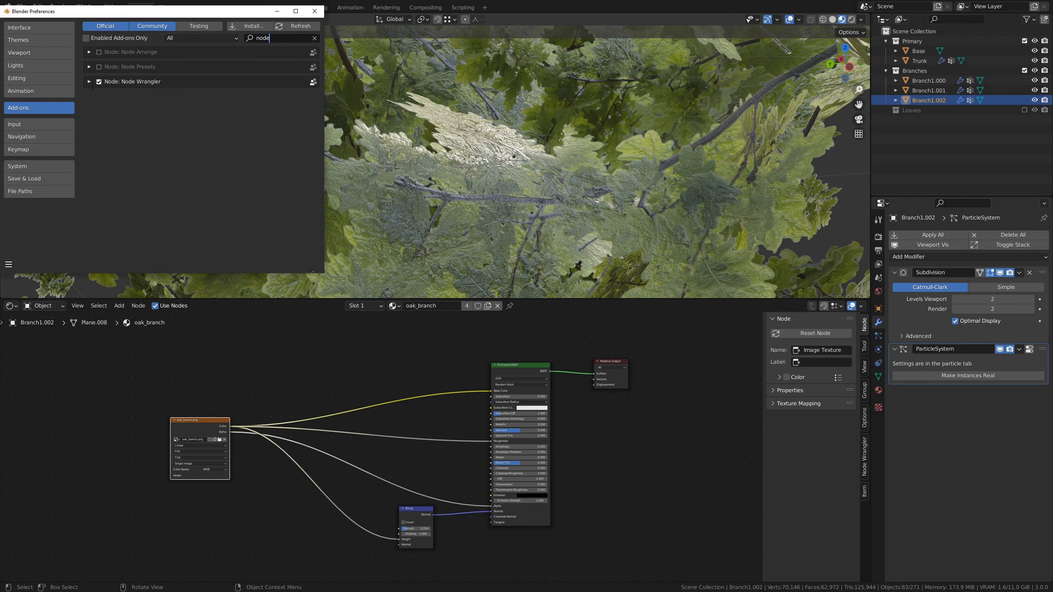
pyautogui.click(313, 12)
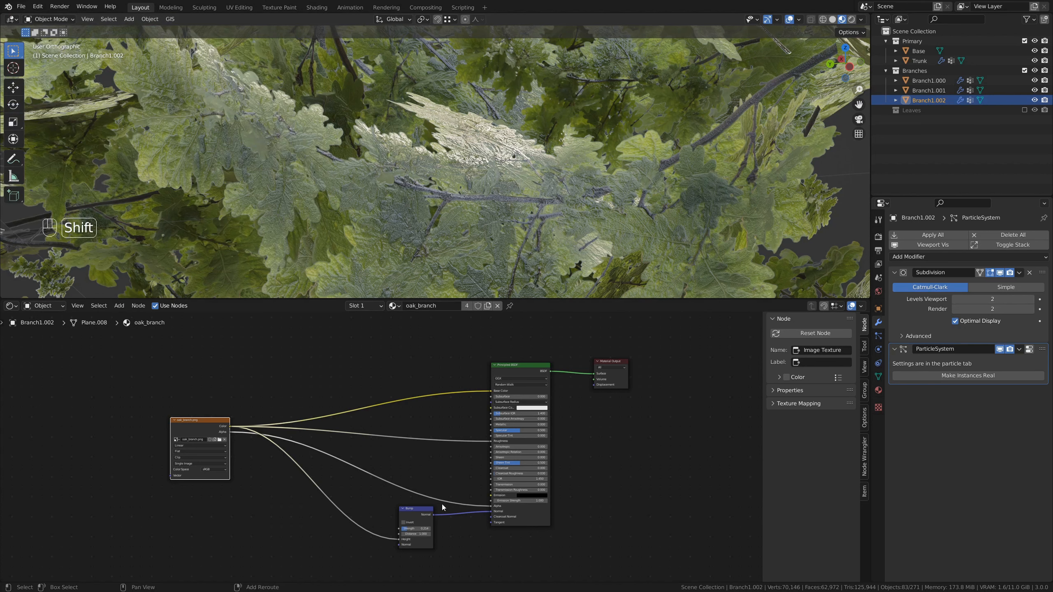
# Insert a ColorRamp node into the link between the oak_branch.png Color output and the Principled BSDF's Roughness input
pyautogui.keyDown('shift'); pyautogui.moveTo(439, 503); pyautogui.dragTo(454, 472, button='middle'); pyautogui.keyUp('shift')
pyautogui.scroll(4, 442, 430)
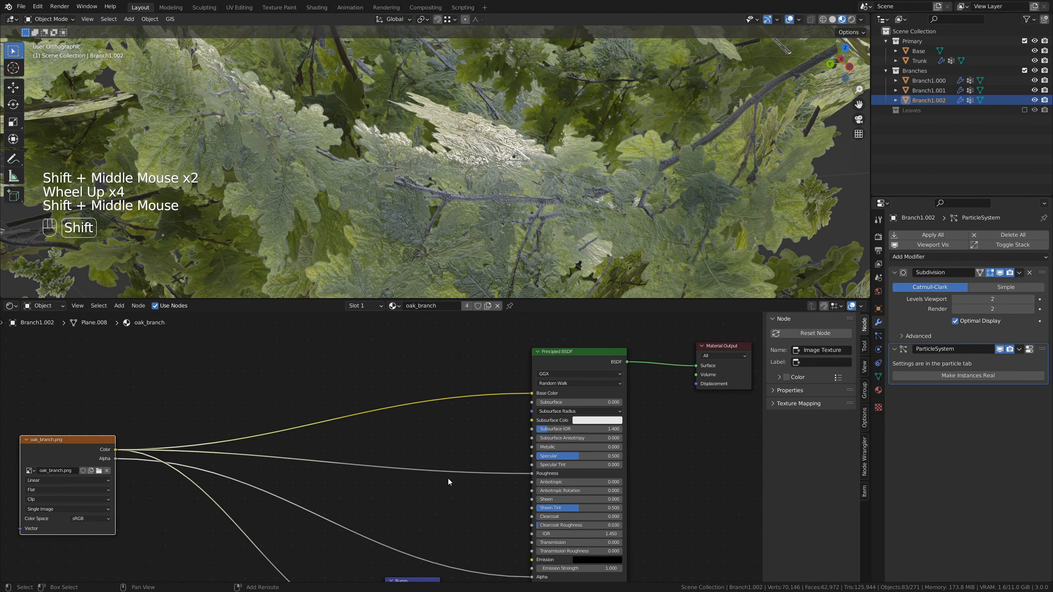
pyautogui.hotkey('shift', 'a')
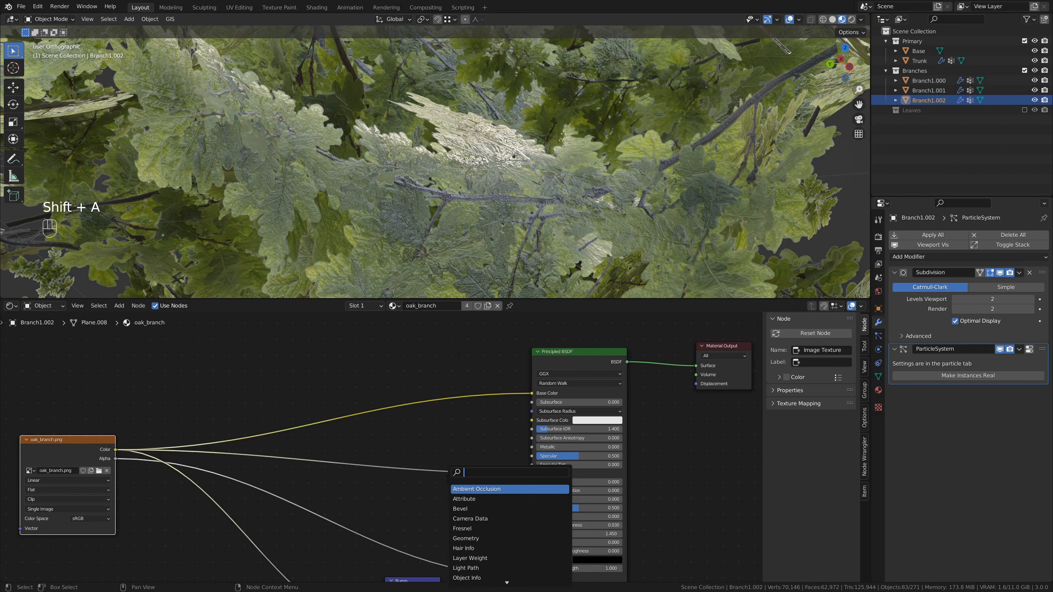
pyautogui.write('colo')
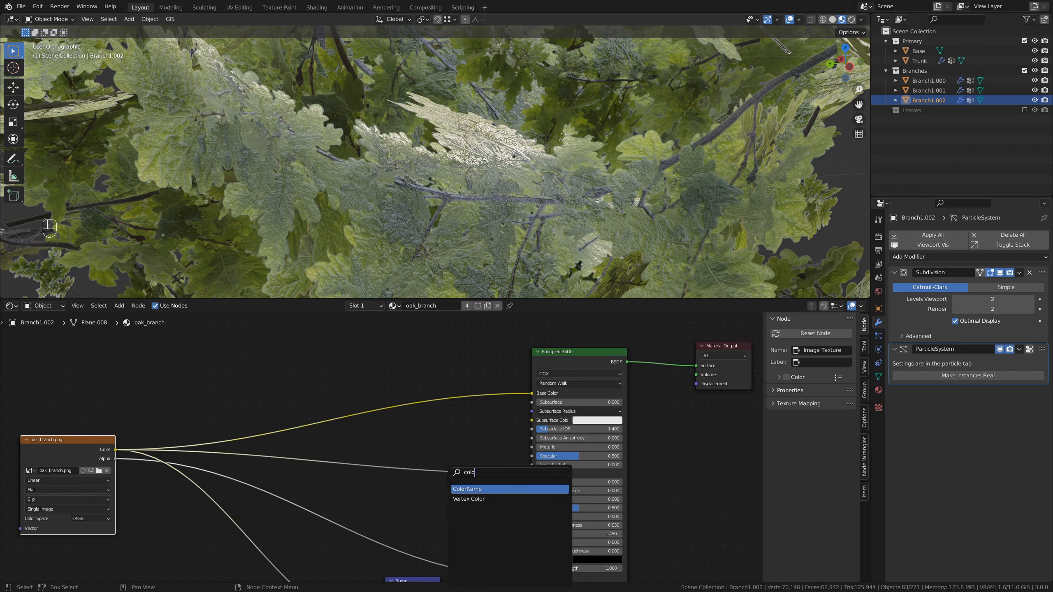
pyautogui.write('r')
pyautogui.press('Return')
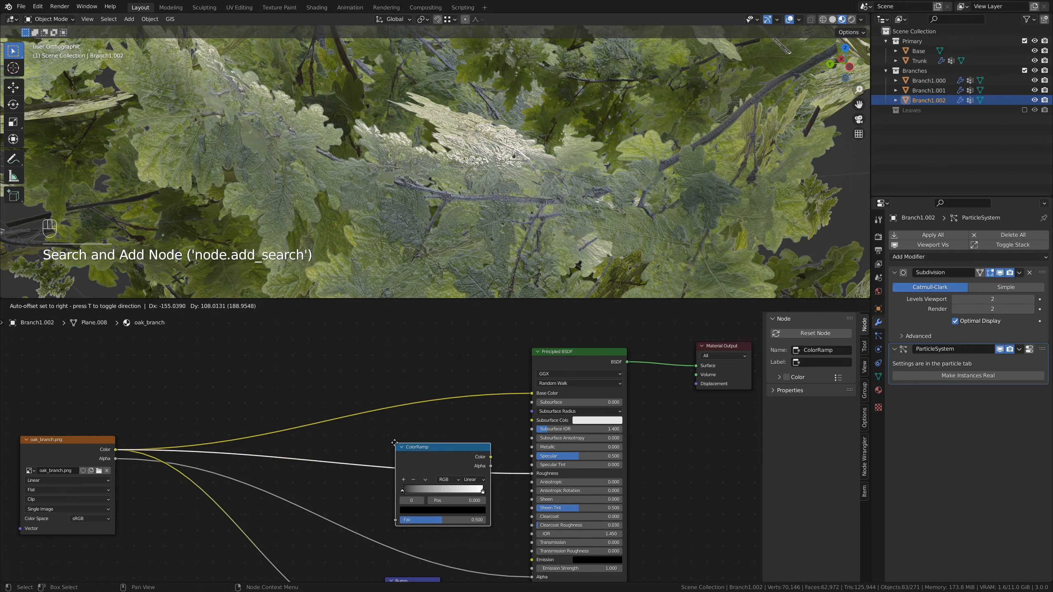
pyautogui.click(401, 448)
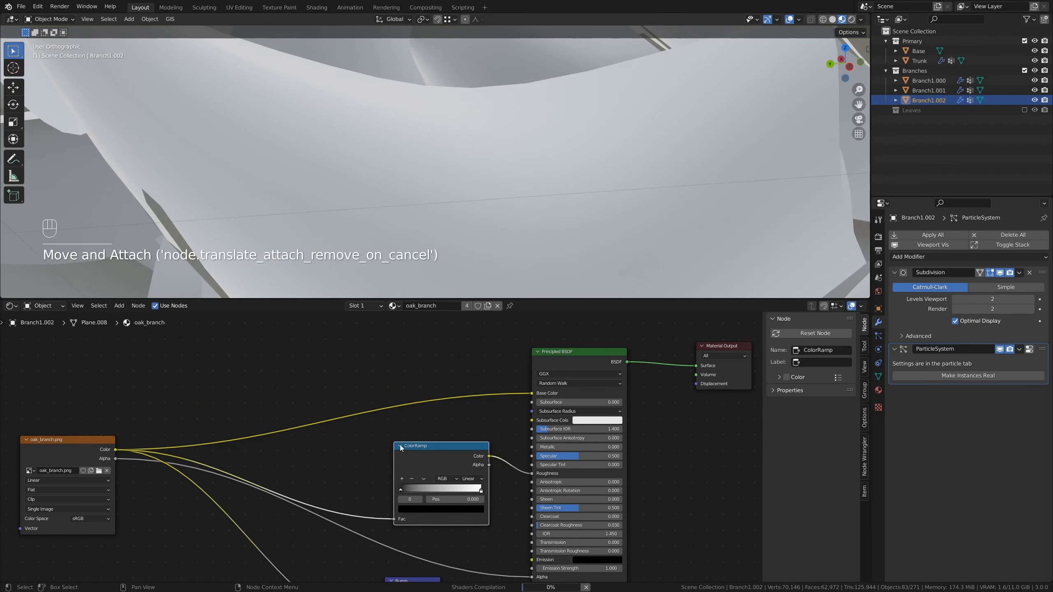
# Preview the ColorRamp output directly on the leaves from several angles and restore the Principled BSDF as the material output
pyautogui.click(440, 450)
pyautogui.keyDown('ctrl'); pyautogui.keyDown('shift'); pyautogui.click(442, 449); pyautogui.keyUp('shift'); pyautogui.keyUp('ctrl')
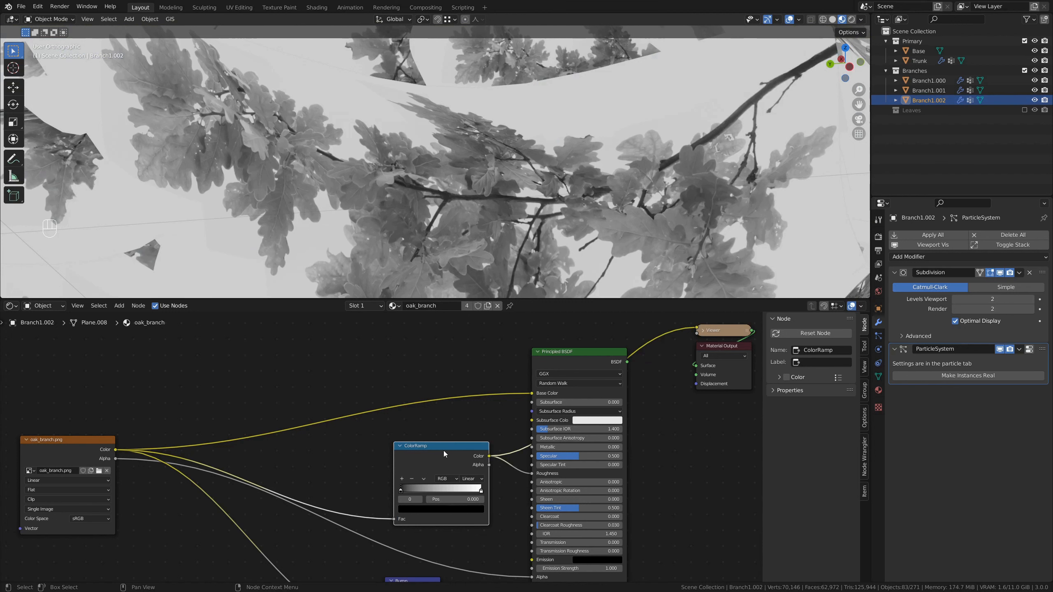
pyautogui.moveTo(444, 451); pyautogui.dragTo(430, 440)
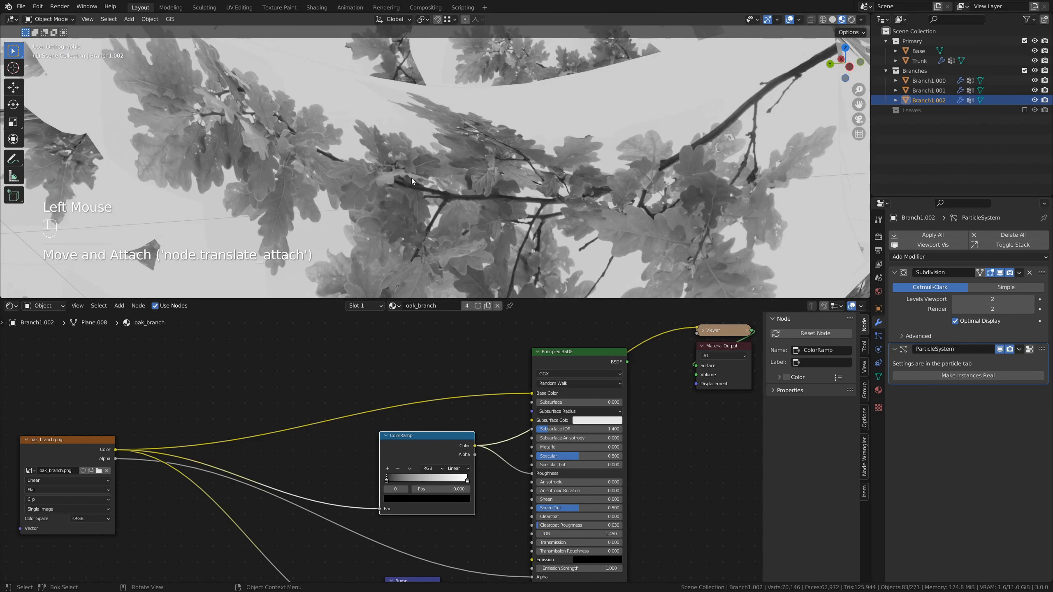
pyautogui.moveTo(439, 192); pyautogui.dragTo(440, 173, button='middle')
pyautogui.scroll(-5, 440, 173)
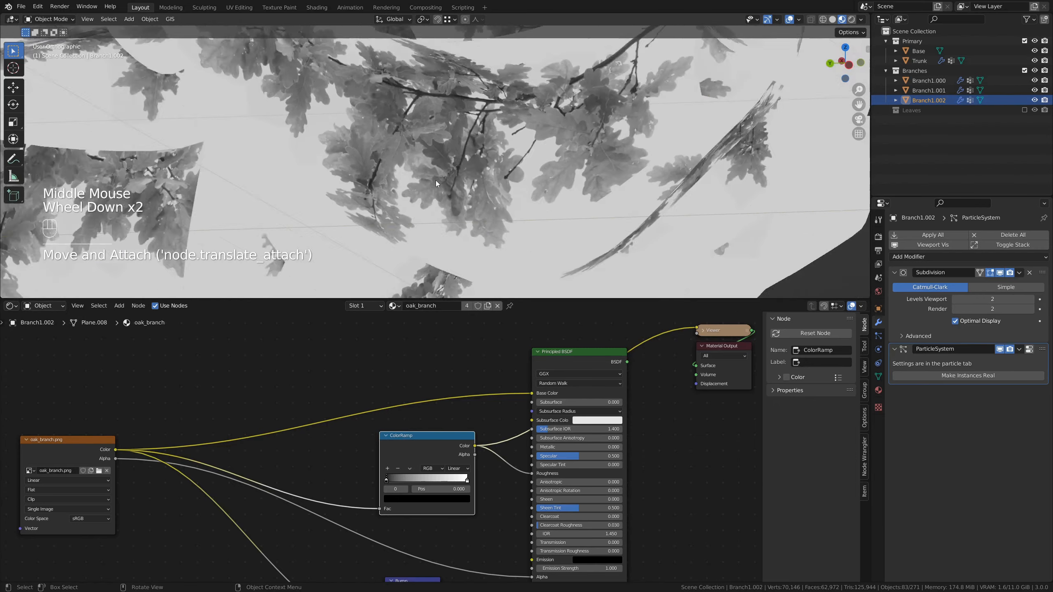
pyautogui.scroll(-1, 441, 170)
pyautogui.scroll(3, 440, 168)
pyautogui.moveTo(407, 134); pyautogui.dragTo(408, 195, button='middle')
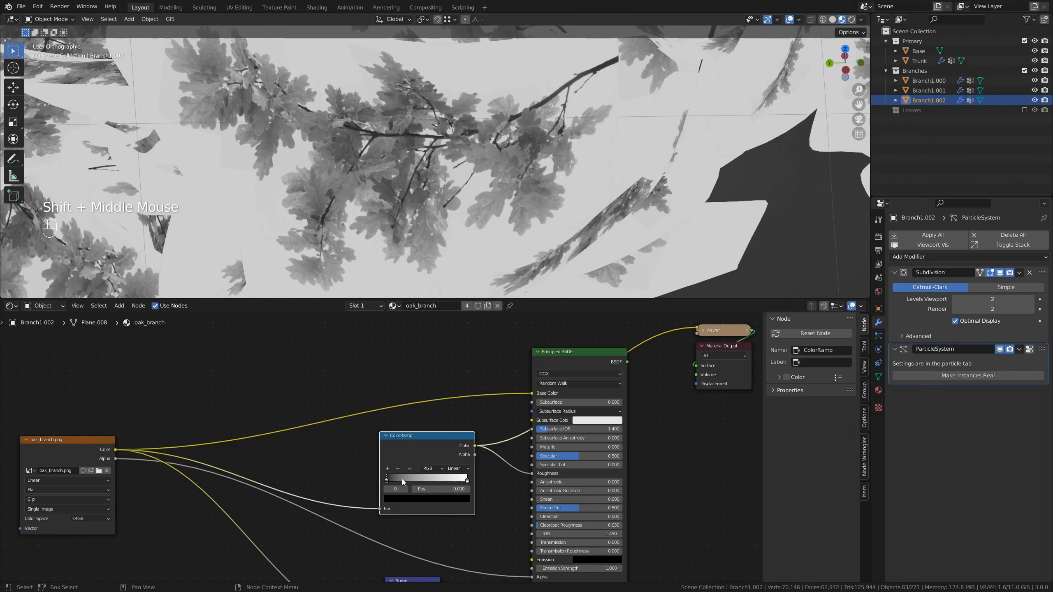
pyautogui.keyDown('ctrl'); pyautogui.keyDown('shift'); pyautogui.click(585, 353); pyautogui.keyUp('shift'); pyautogui.keyUp('ctrl')
# Brighten the ColorRamp's black stop to a dark gray with a value of about 0.109
pyautogui.moveTo(427, 155); pyautogui.dragTo(361, 77, button='middle')
pyautogui.scroll(2, 429, 476)
pyautogui.scroll(1, 430, 477)
pyautogui.click(411, 517)
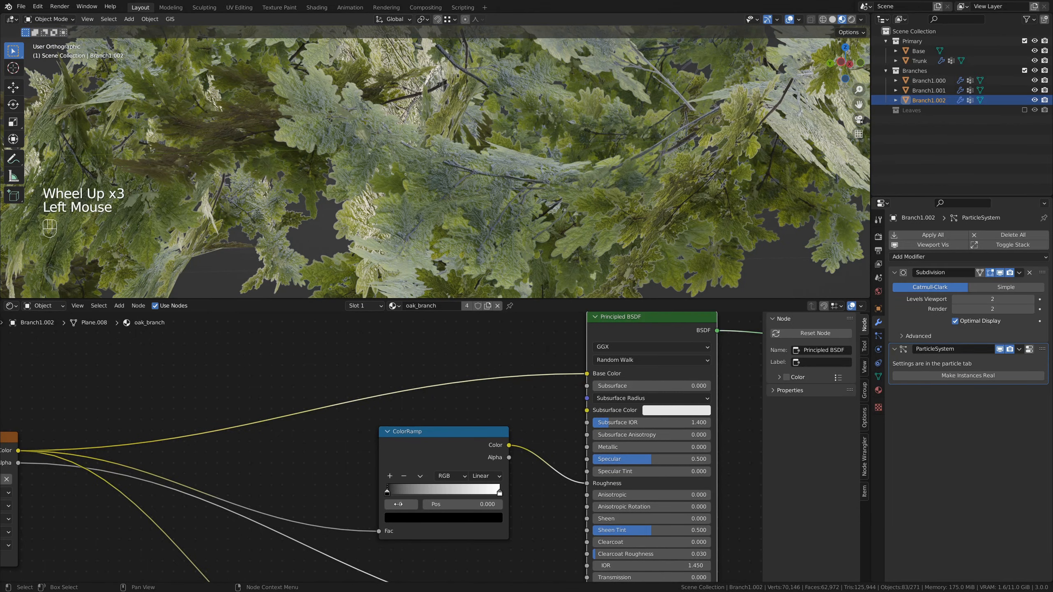
pyautogui.click(412, 517)
pyautogui.moveTo(478, 441); pyautogui.dragTo(478, 412)
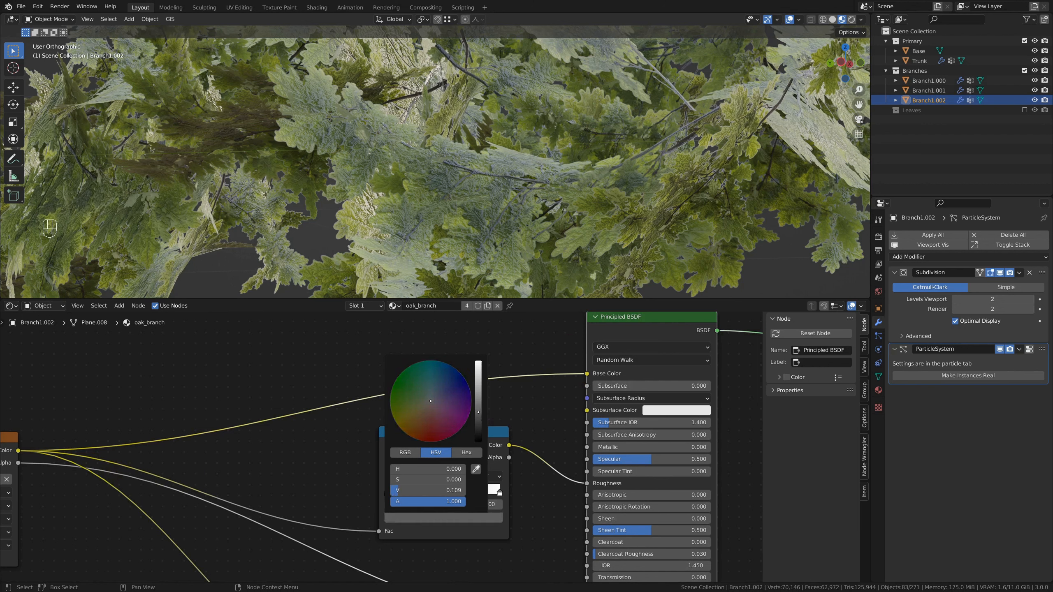
# Darken the ColorRamp's white stop at position 1.000 to a light gray
pyautogui.click(499, 494)
pyautogui.click(486, 519)
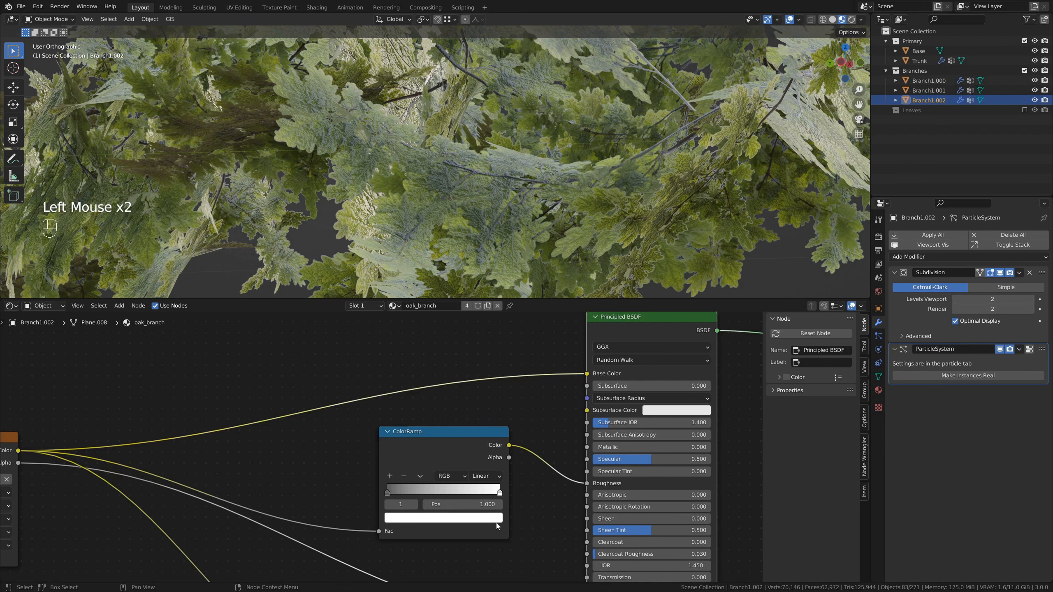
pyautogui.click(494, 519)
pyautogui.moveTo(478, 364); pyautogui.dragTo(478, 392)
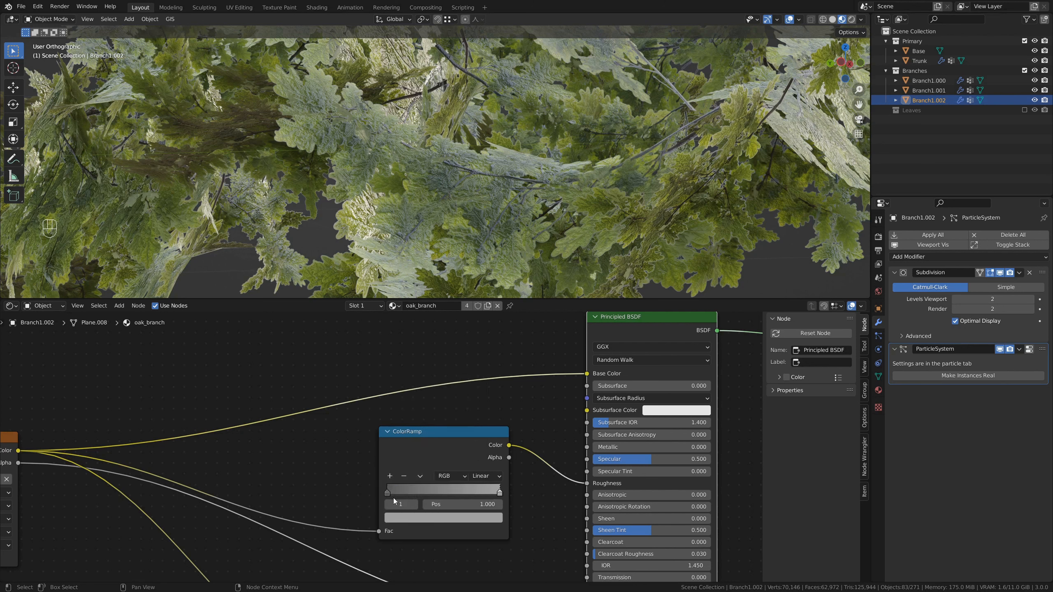
# Darken the ColorRamp's stop at position 0.000 to a near-black gray
pyautogui.click(388, 494)
pyautogui.click(416, 518)
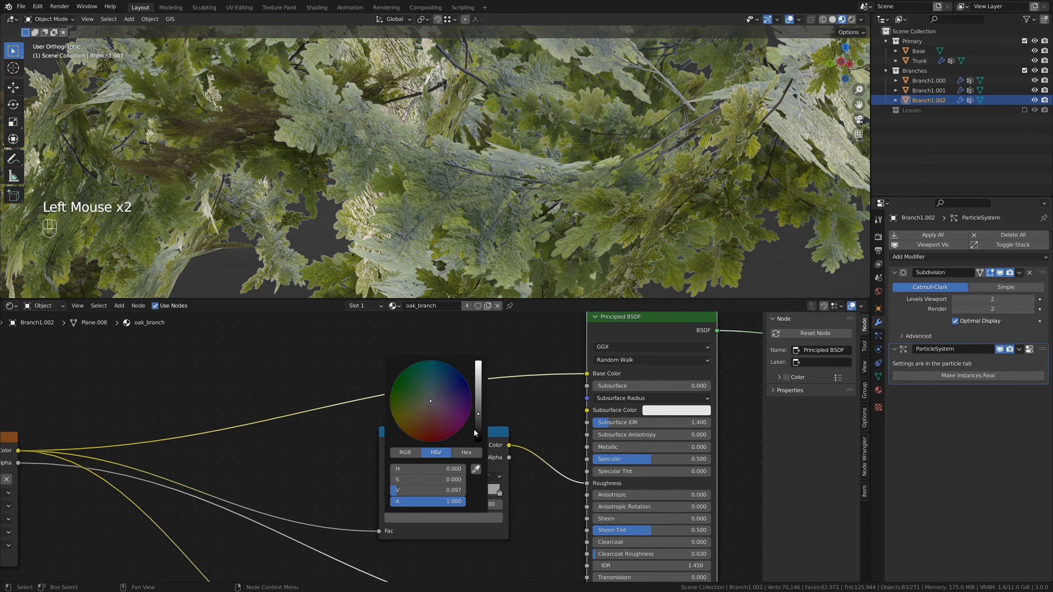
pyautogui.moveTo(477, 431); pyautogui.dragTo(478, 423)
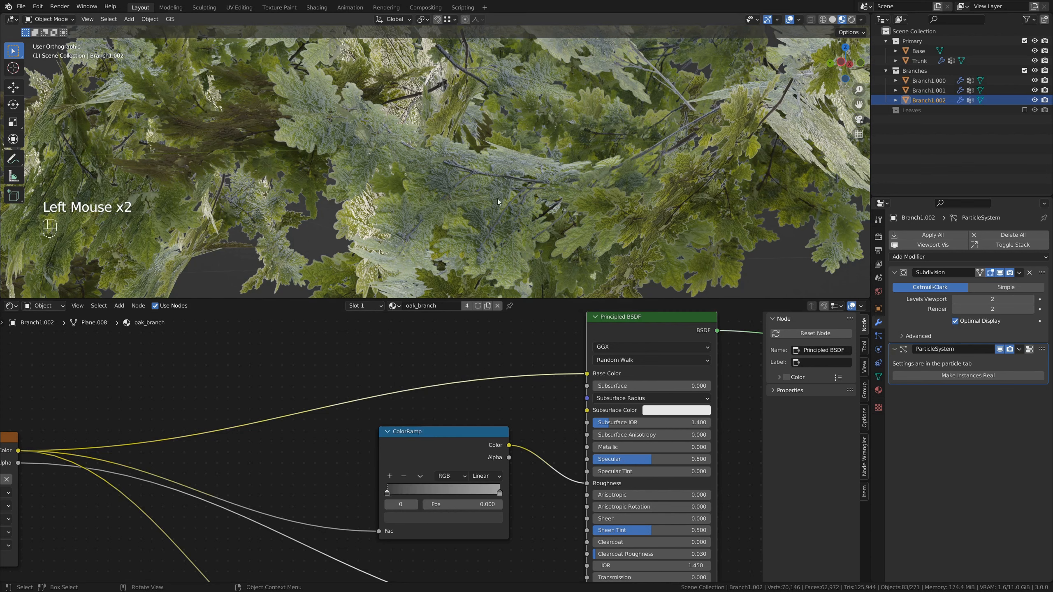
# Select the entire linked wood mesh of Branch1.001 in face edit mode, leaving its leaf geometry unselected
pyautogui.moveTo(499, 202); pyautogui.dragTo(481, 206, button='middle')
pyautogui.keyDown('shift'); pyautogui.moveTo(593, 168); pyautogui.dragTo(441, 175, button='middle'); pyautogui.keyUp('shift')
pyautogui.scroll(-4, 415, 174)
pyautogui.moveTo(442, 174)
pyautogui.mouseDown(button='middle')
pyautogui.moveTo(300, 186)
pyautogui.moveTo(433, 182)
pyautogui.mouseUp(button='middle')
pyautogui.click(300, 187)
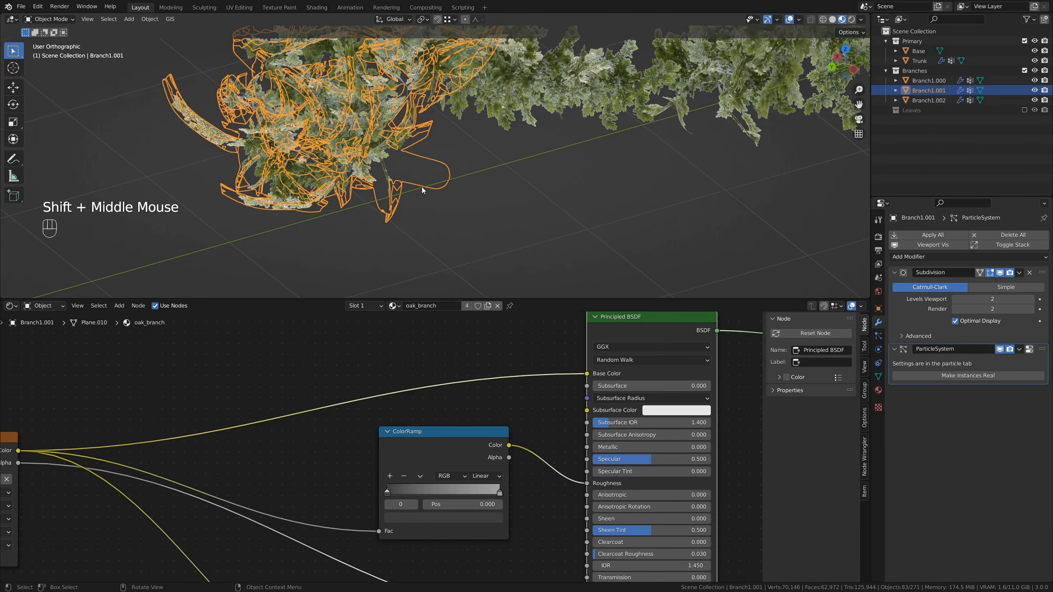
pyautogui.press('Tab')
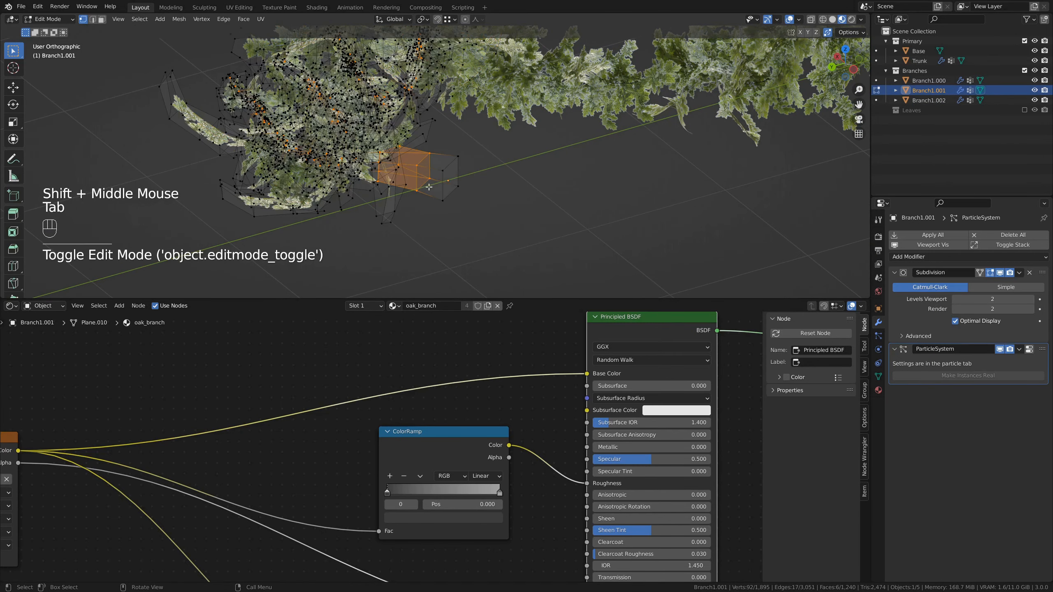
pyautogui.press('3')
pyautogui.click(462, 182)
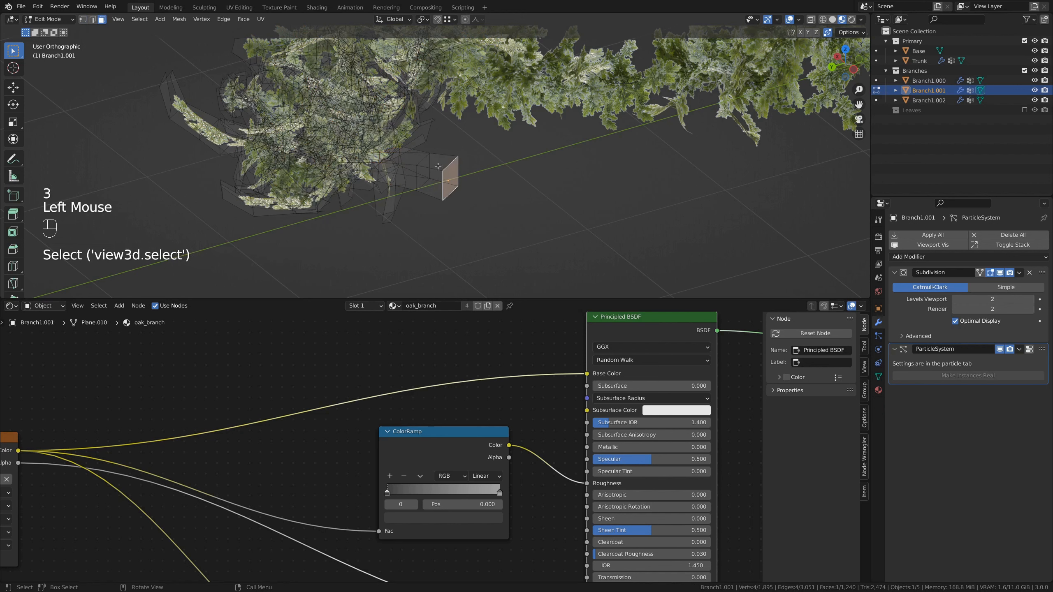
pyautogui.hotkey('ctrl', 'l')
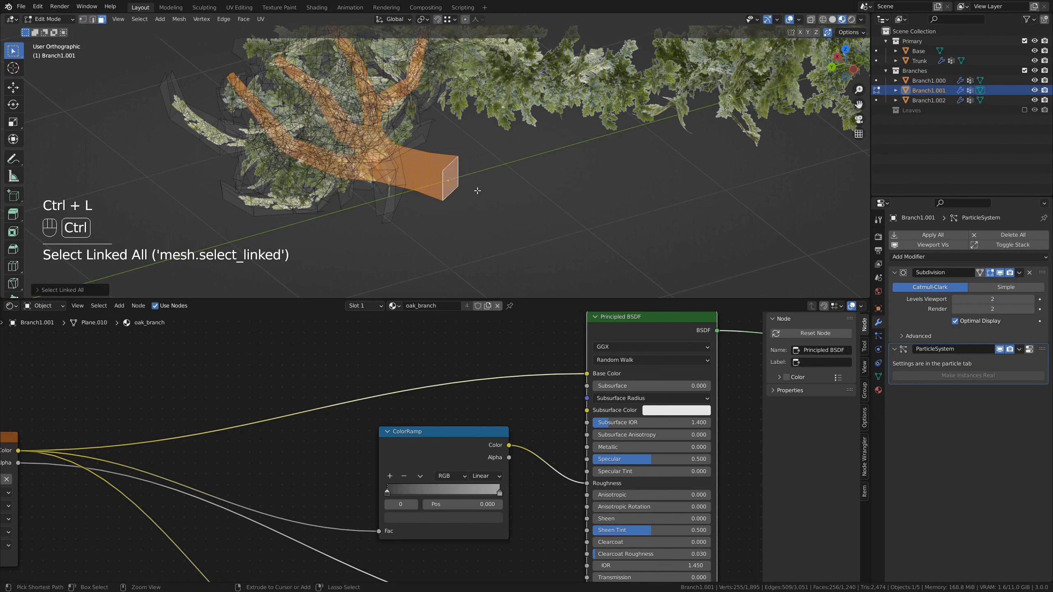
pyautogui.moveTo(433, 102); pyautogui.dragTo(359, 169, button='middle')
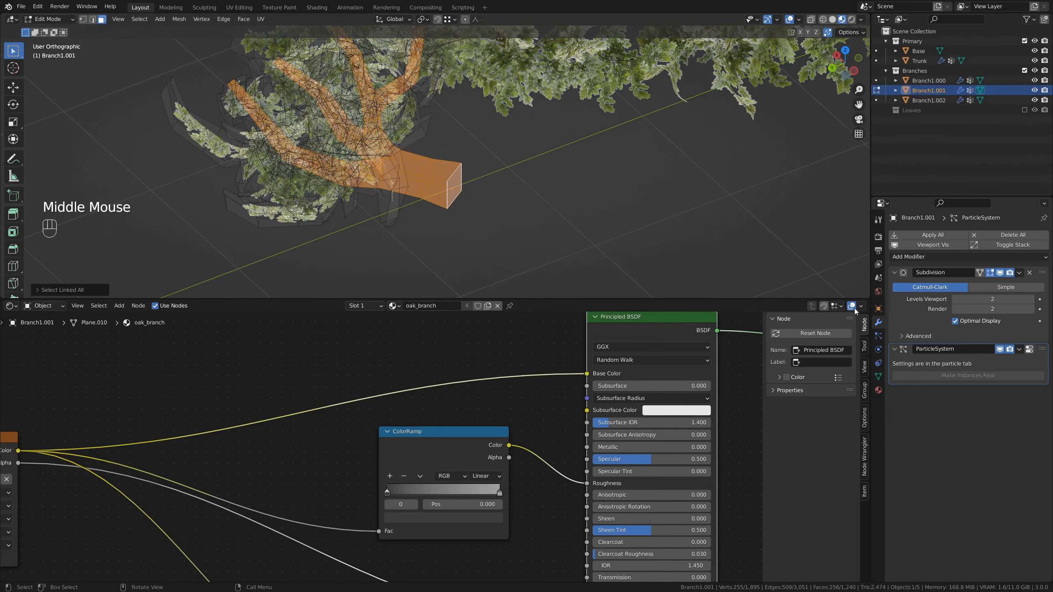
# Add a second material slot to Branch1.001, assign it to the selected wood faces and create a new material in it
pyautogui.click(878, 391)
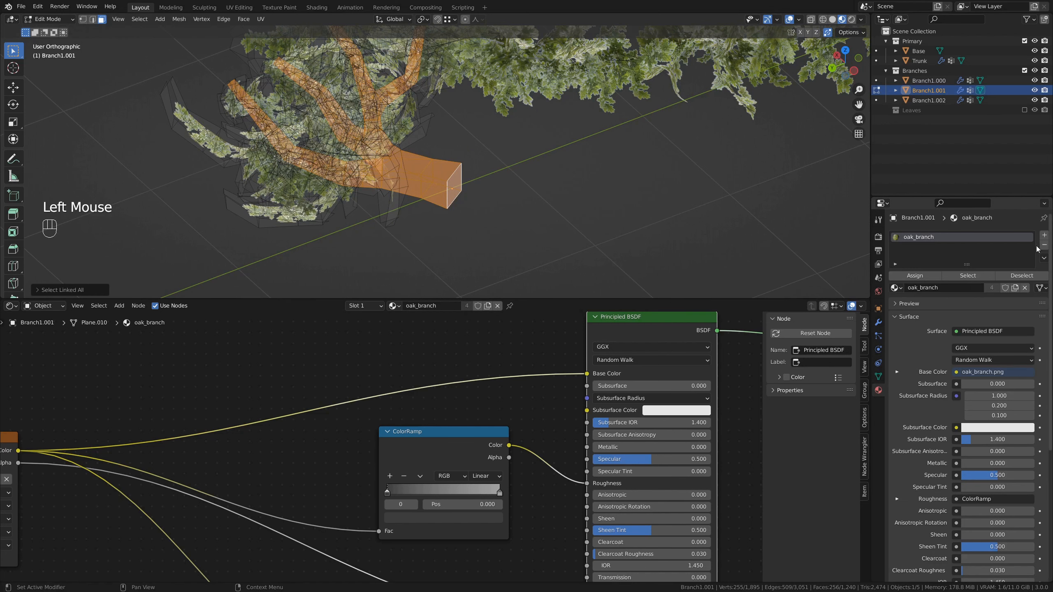
pyautogui.click(1045, 236)
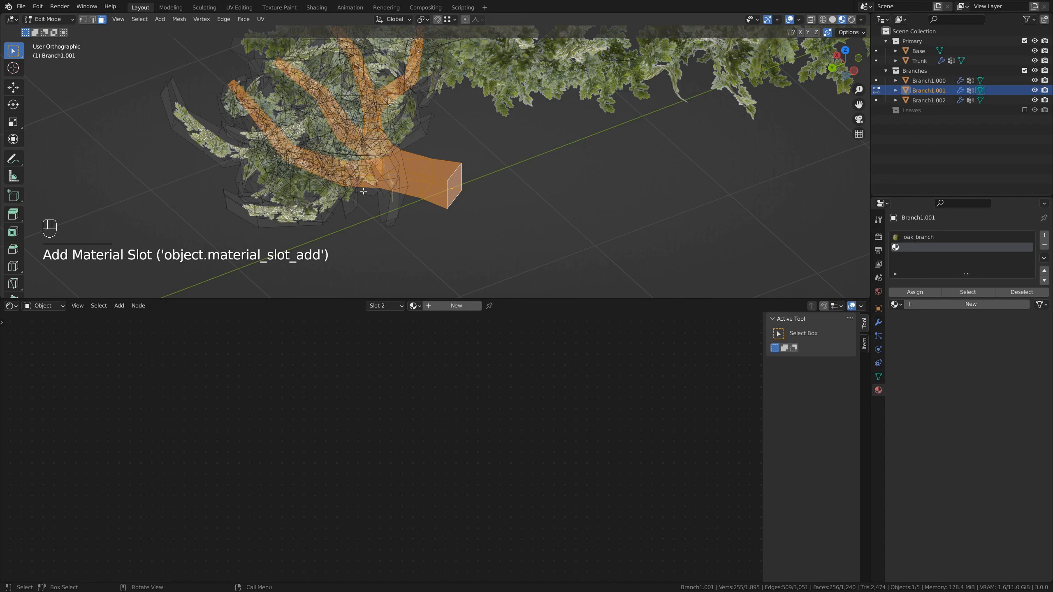
pyautogui.click(915, 293)
pyautogui.keyDown('shift'); pyautogui.moveTo(477, 156); pyautogui.dragTo(454, 188, button='middle'); pyautogui.keyUp('shift')
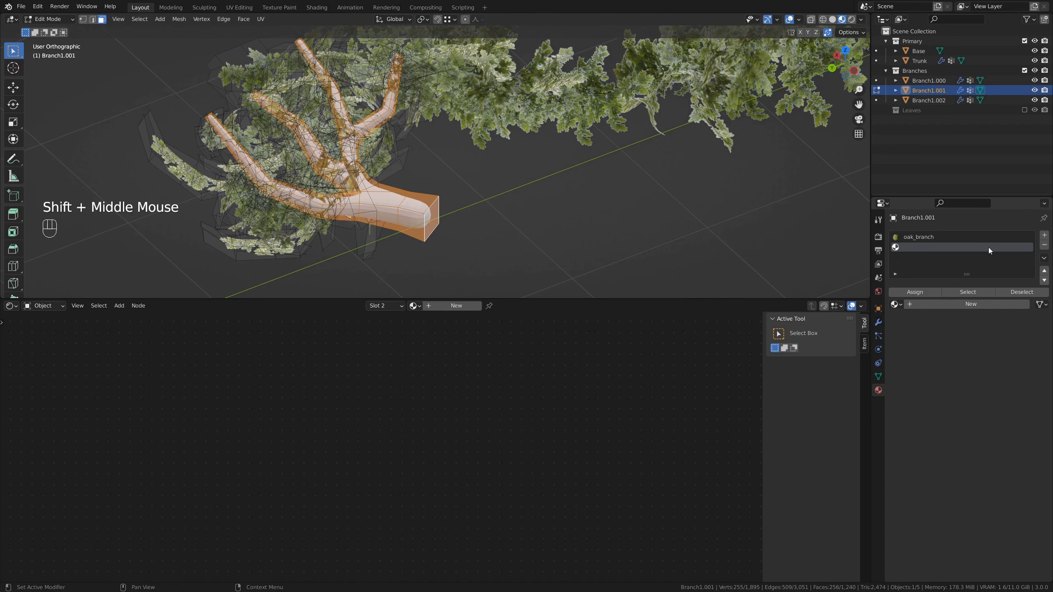
pyautogui.click(445, 307)
pyautogui.keyDown('shift'); pyautogui.moveTo(463, 383); pyautogui.dragTo(299, 390, button='middle'); pyautogui.keyUp('shift')
pyautogui.scroll(-4, 346, 432)
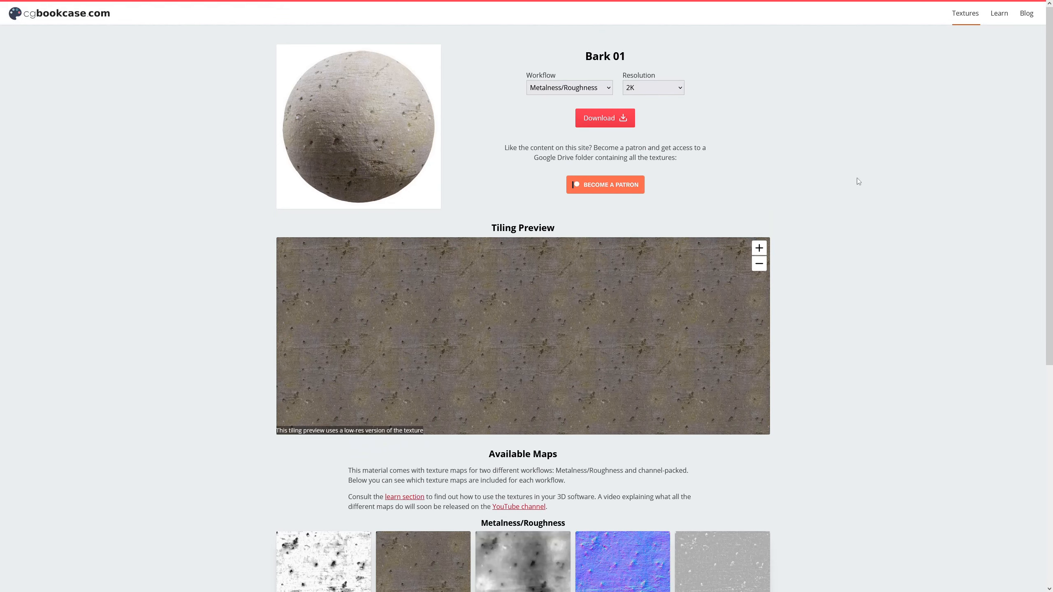
# Look over the Bark 01 texture maps and download the 2K Metalness/Roughness set as Bark01_MR_2K.zip
pyautogui.scroll(-5, 856, 187)
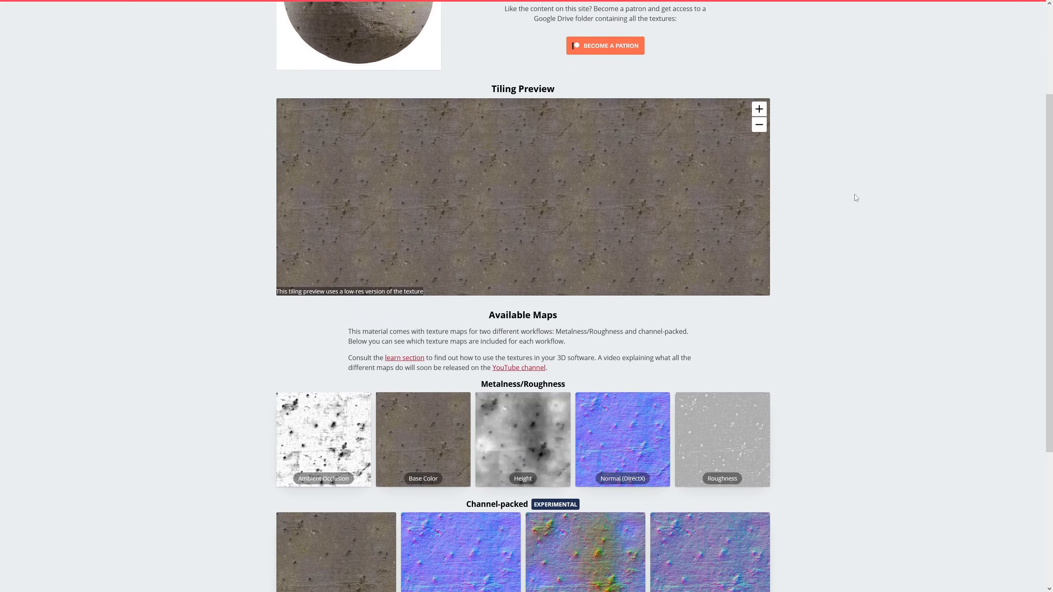
pyautogui.scroll(5, 850, 227)
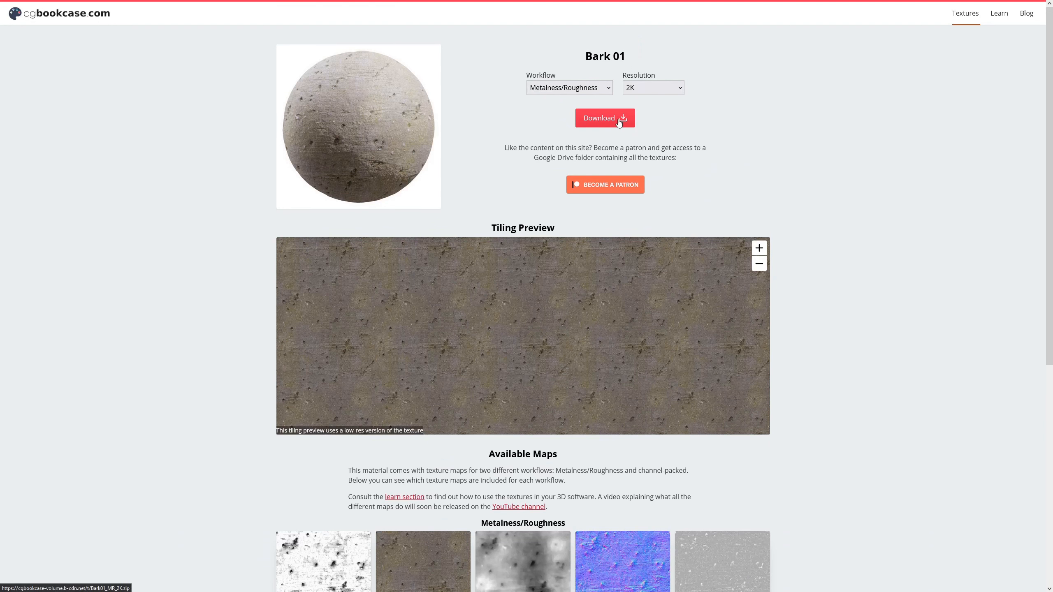
pyautogui.click(659, 92)
pyautogui.click(550, 116)
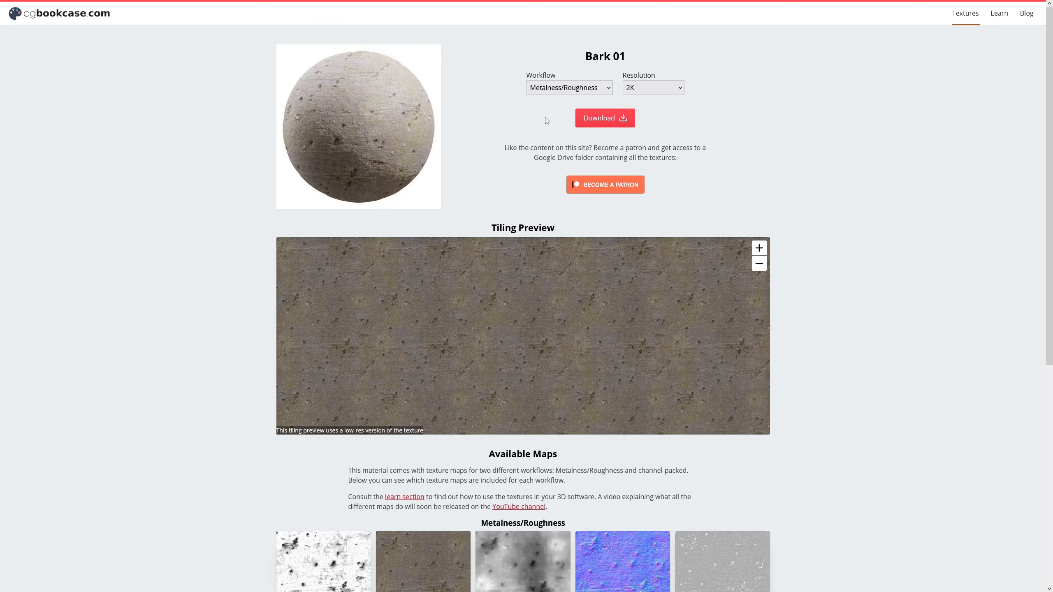
pyautogui.click(624, 119)
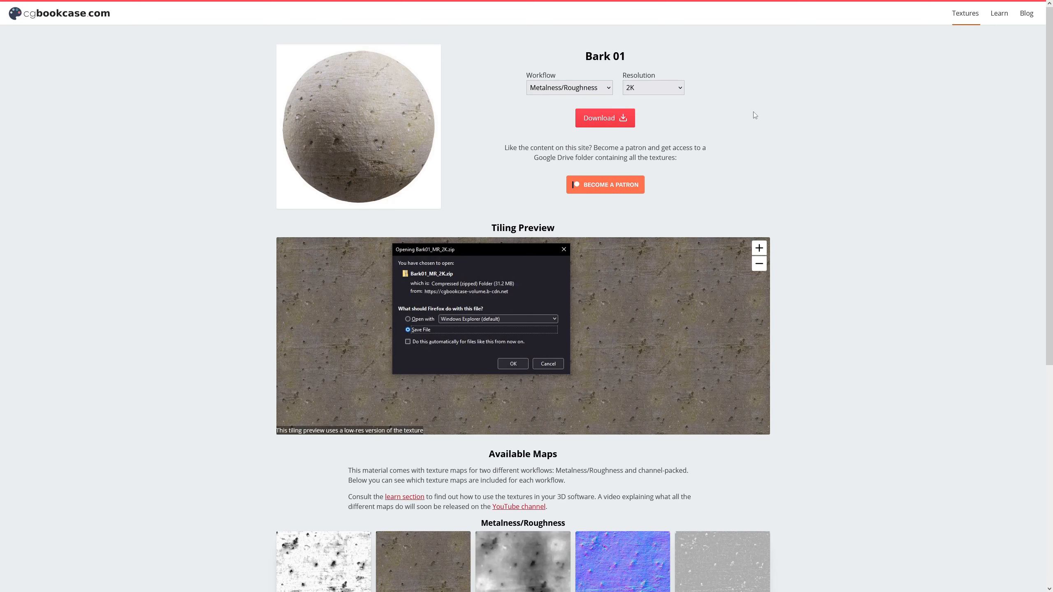
pyautogui.click(513, 363)
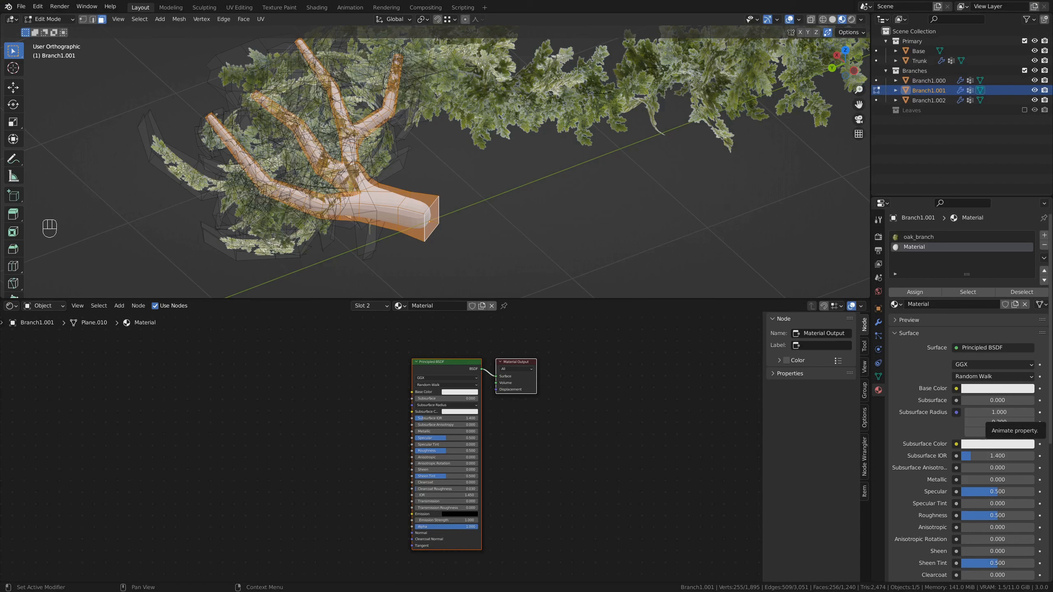
# Move the new material's Material Output node farther away from the Principled BSDF
pyautogui.click(518, 455)
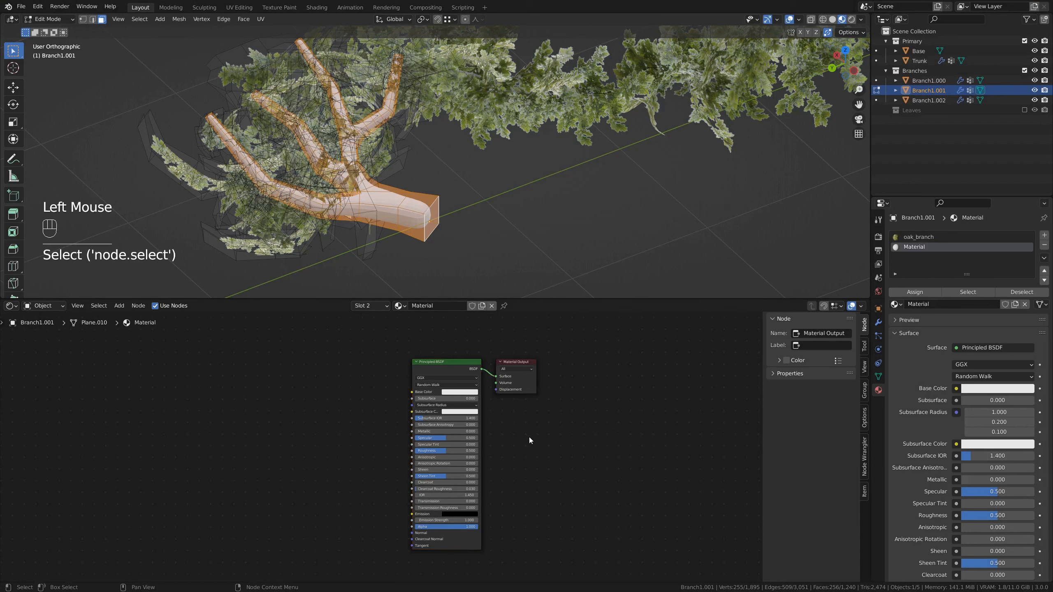
pyautogui.keyDown('shift'); pyautogui.moveTo(524, 437); pyautogui.dragTo(490, 444, button='middle'); pyautogui.keyUp('shift')
pyautogui.click(455, 379)
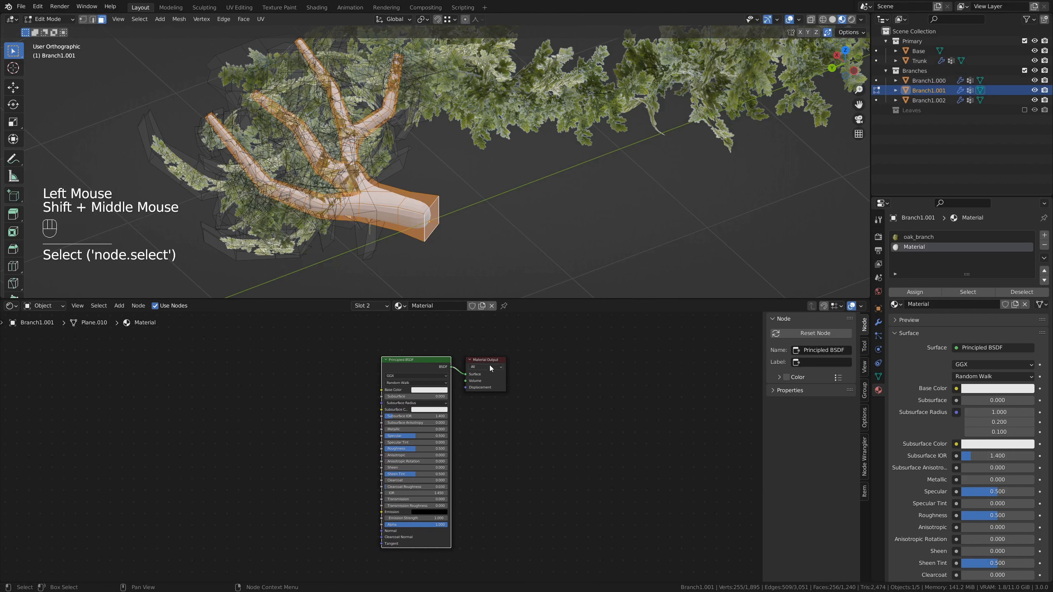
pyautogui.moveTo(490, 367); pyautogui.dragTo(533, 367)
# Load the base color, height, normal and roughness images from the Bark_01_2K folder onto the Principled BSDF with Principled Texture Setup
pyautogui.click(424, 363)
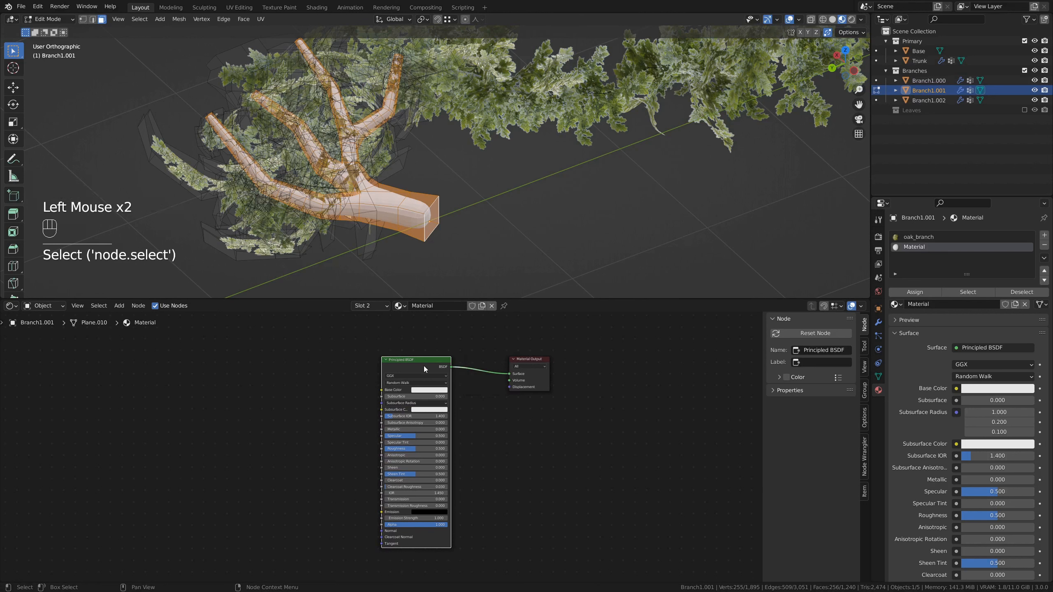
pyautogui.hotkey('ctrl', 'shift', 't')
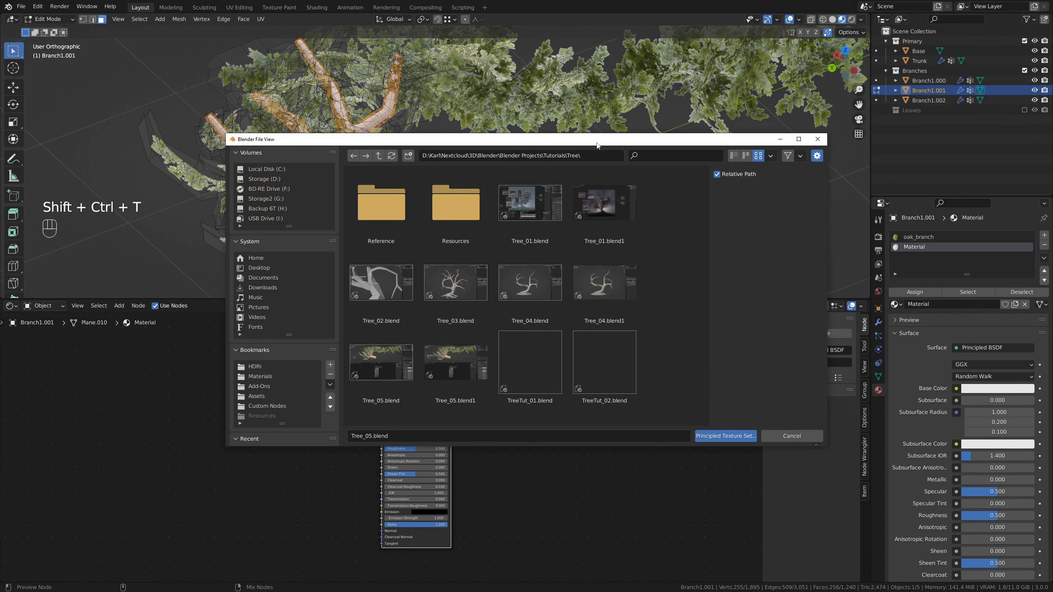
pyautogui.moveTo(596, 141); pyautogui.dragTo(569, 167)
pyautogui.click(569, 182)
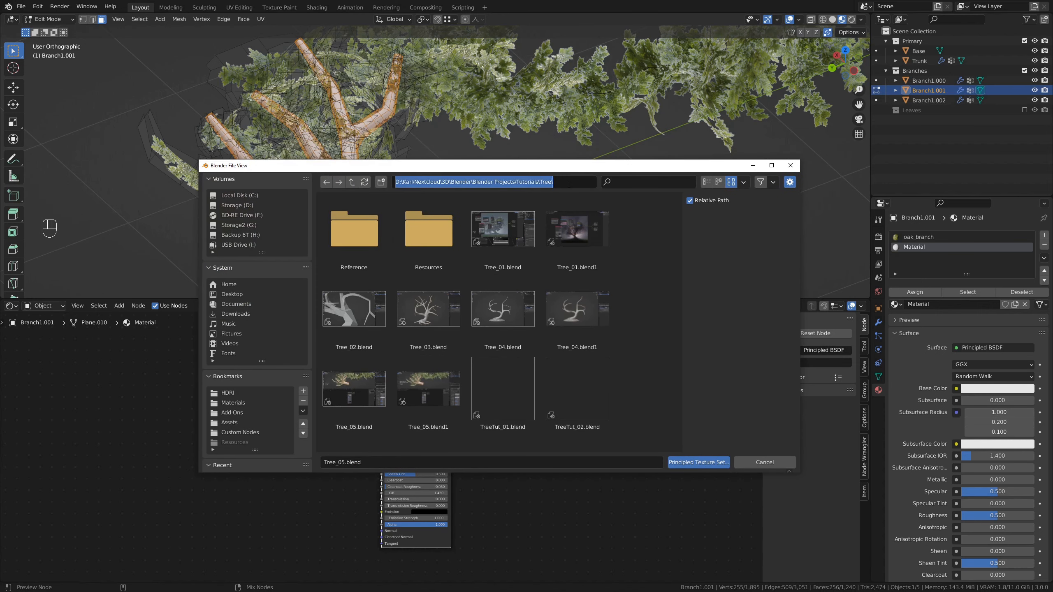
pyautogui.write('D:\\Karl\\Dropbox\\Blender Projects\\Materials\\Bark\\Bark_01_2K')
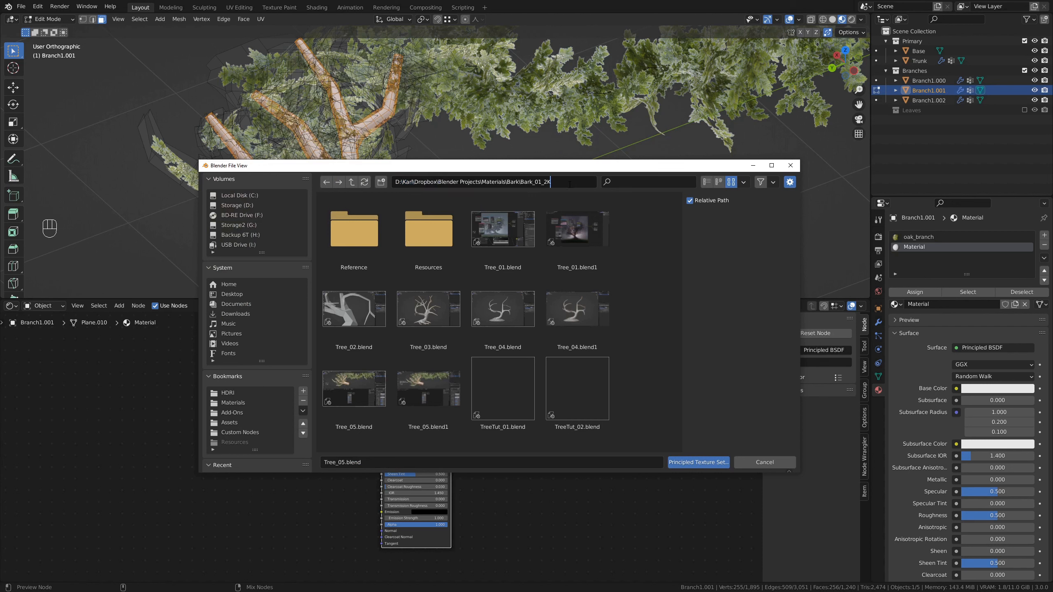
pyautogui.press('Return')
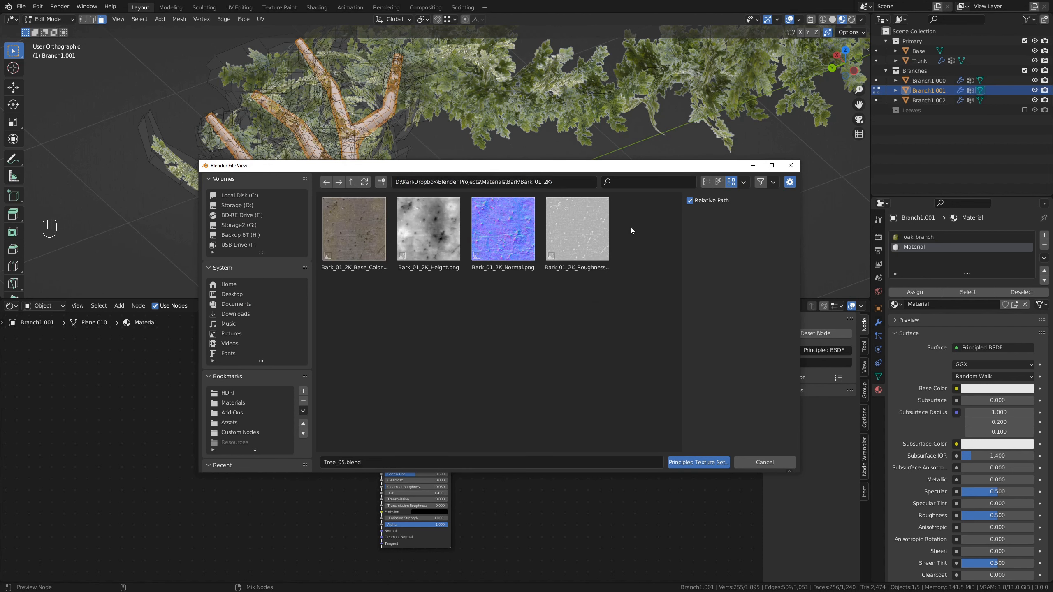
pyautogui.moveTo(640, 229); pyautogui.dragTo(362, 274)
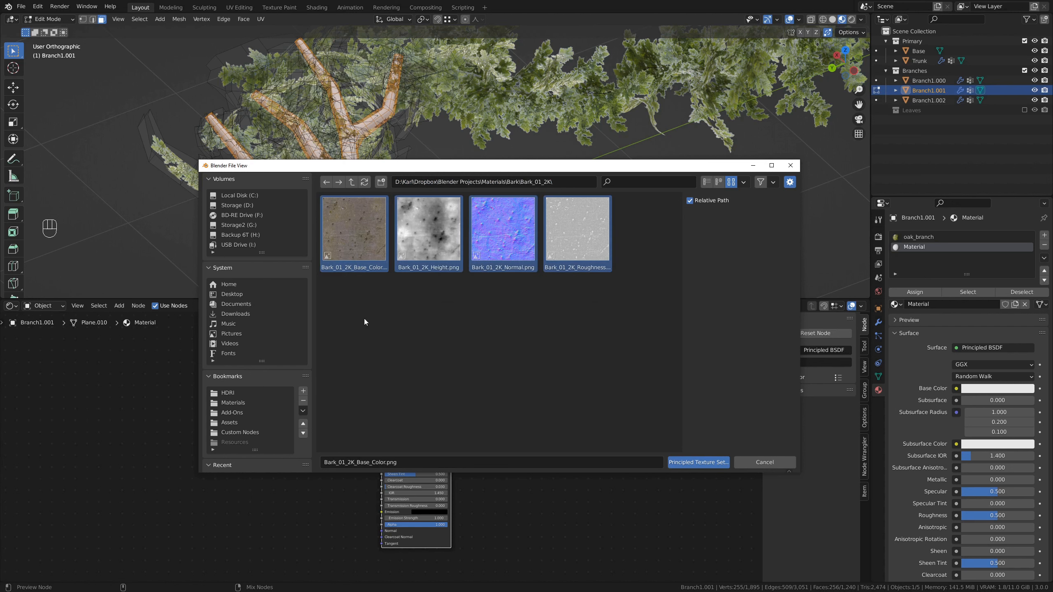
pyautogui.click(676, 464)
# Spread out the bark node tree by raising the Principled BSDF clear of the Displacement node and moving the Material Output farther out
pyautogui.scroll(-3, 485, 397)
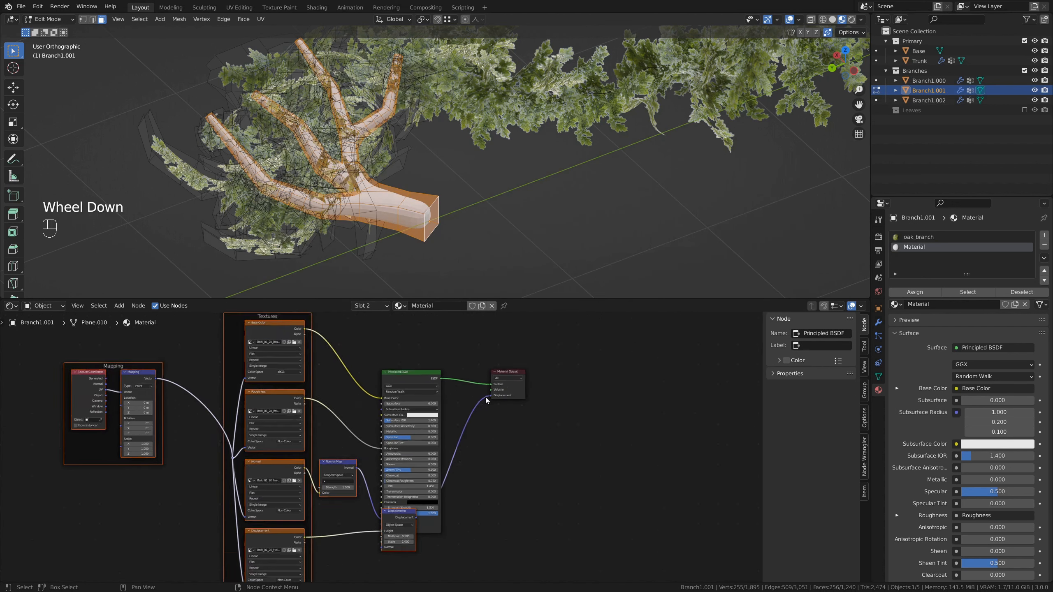
pyautogui.moveTo(455, 389); pyautogui.dragTo(478, 396, button='middle')
pyautogui.moveTo(430, 396); pyautogui.dragTo(430, 355)
pyautogui.moveTo(507, 398); pyautogui.dragTo(551, 402)
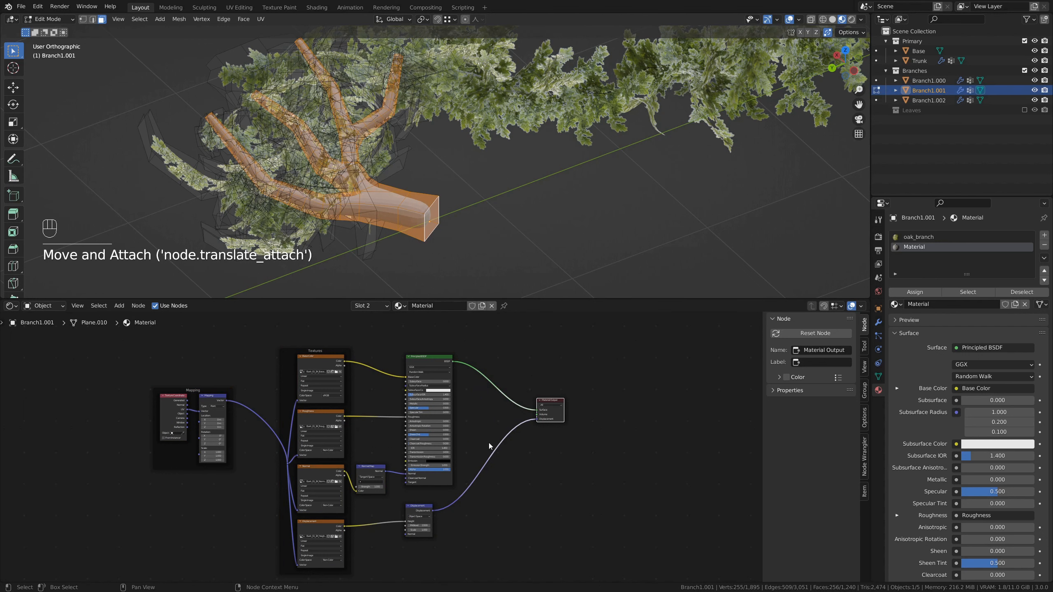
pyautogui.hotkey('ctrl', 'space')
pyautogui.scroll(3, 418, 333)
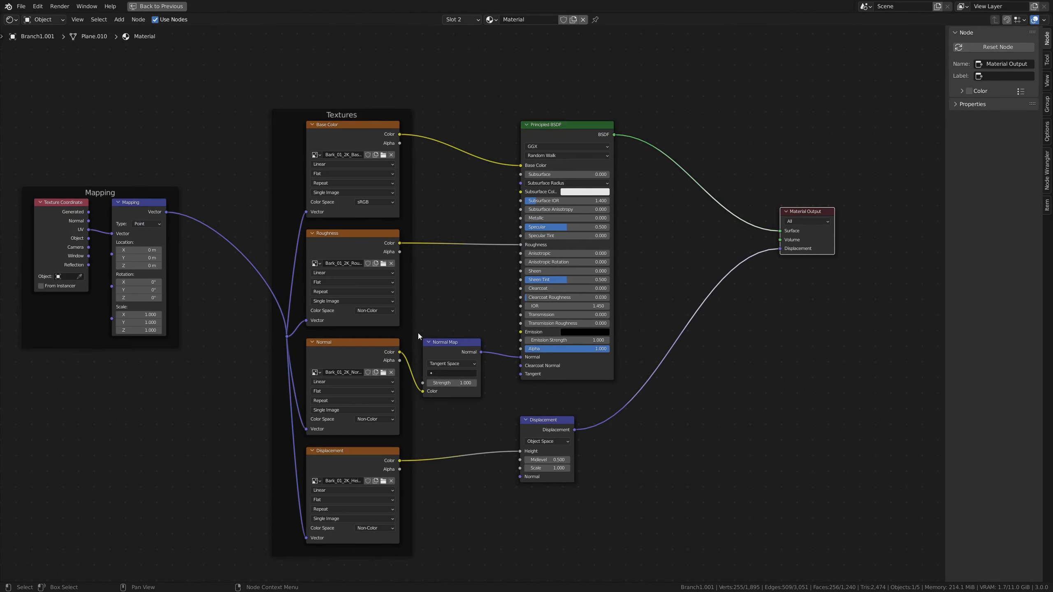
pyautogui.hotkey('ctrl', 'space')
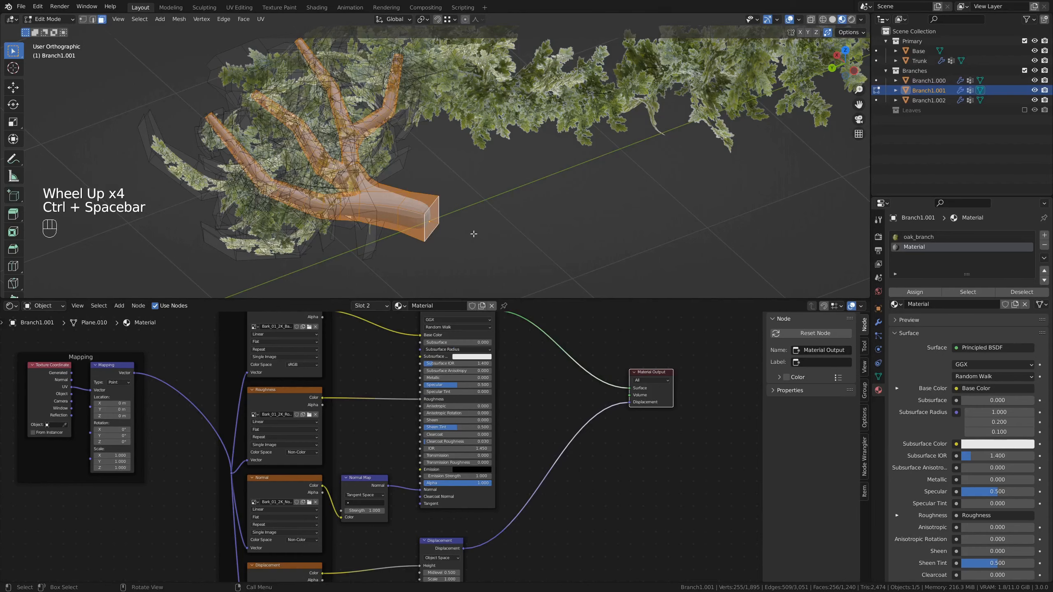
# Return Branch1.001 to Object Mode and feed the Mapping node's Vector from the Texture Coordinate's Object output
pyautogui.keyDown('shift'); pyautogui.moveTo(423, 211); pyautogui.dragTo(513, 171, button='middle'); pyautogui.keyUp('shift')
pyautogui.press('Tab')
pyautogui.scroll(4, 465, 224)
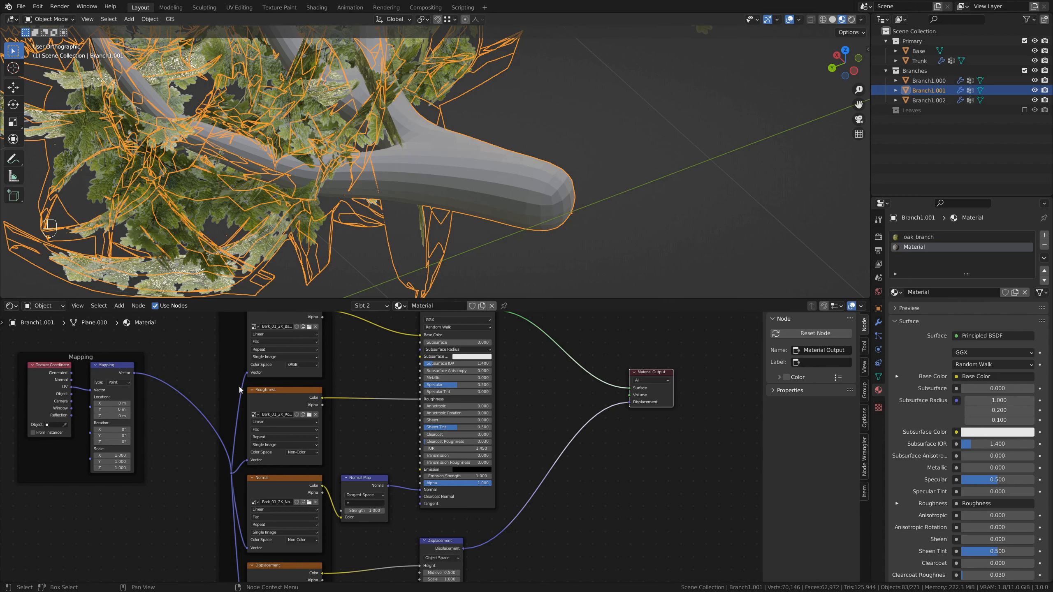
pyautogui.moveTo(162, 384); pyautogui.dragTo(186, 424, button='middle')
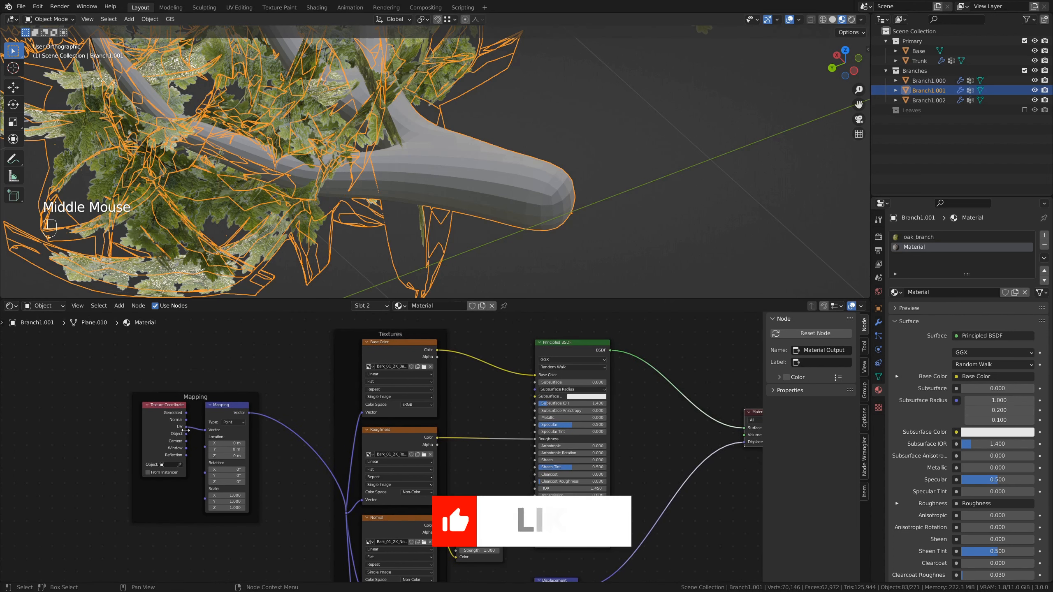
pyautogui.moveTo(186, 434); pyautogui.dragTo(205, 430)
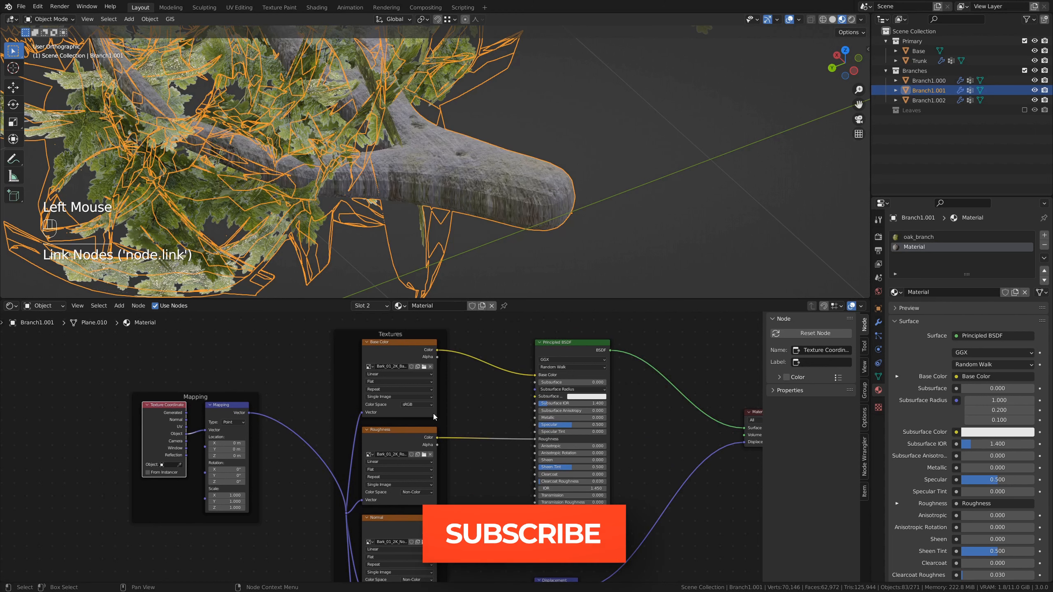
# Set the projection of the Base Color and Roughness bark textures to Box
pyautogui.moveTo(474, 413)
pyautogui.keyDown('shift'); pyautogui.mouseDown(button='middle')
pyautogui.moveTo(444, 418)
pyautogui.moveTo(465, 431)
pyautogui.mouseUp(button='middle'); pyautogui.keyUp('shift')
pyautogui.scroll(3, 393, 401)
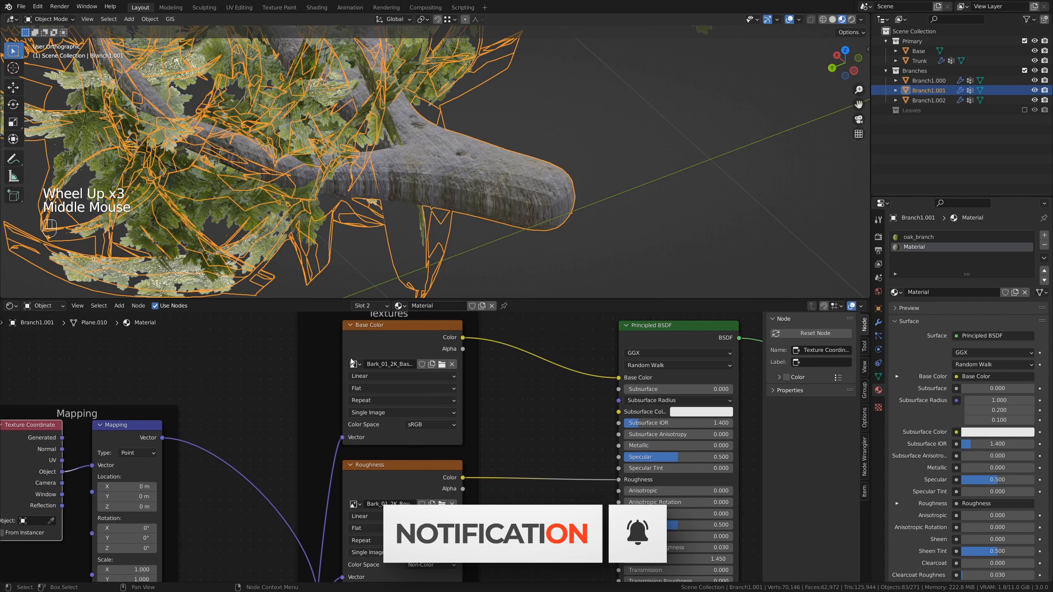
pyautogui.click(378, 388)
pyautogui.click(371, 411)
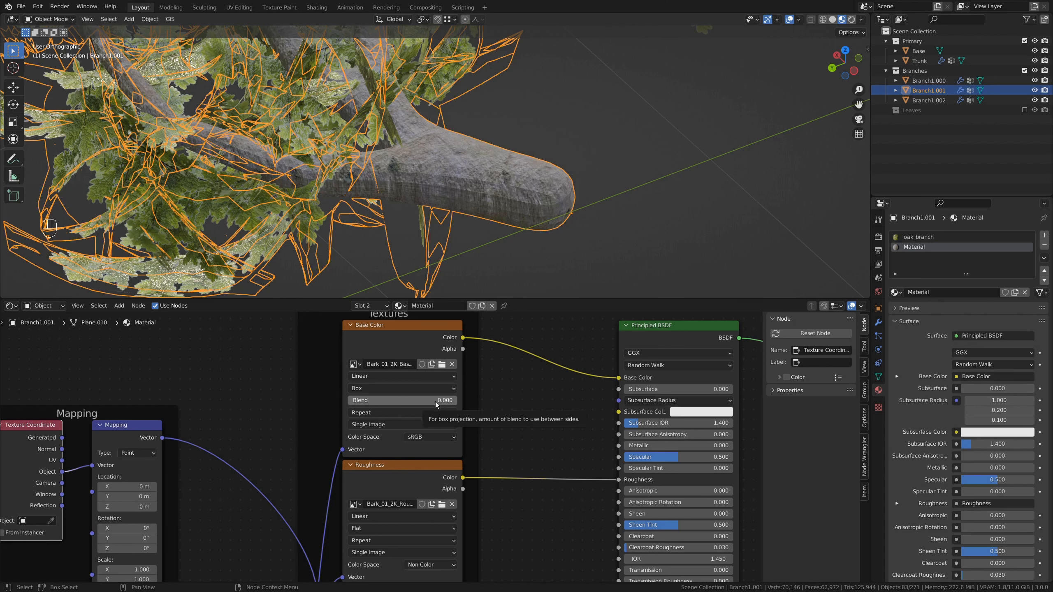
pyautogui.moveTo(507, 530); pyautogui.dragTo(518, 433, button='middle')
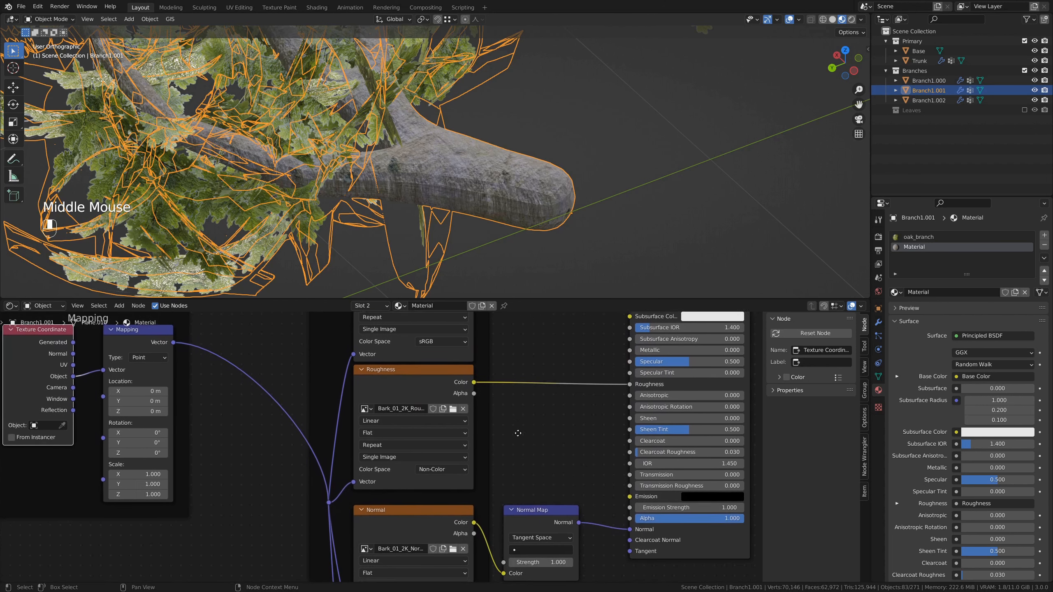
pyautogui.click(404, 432)
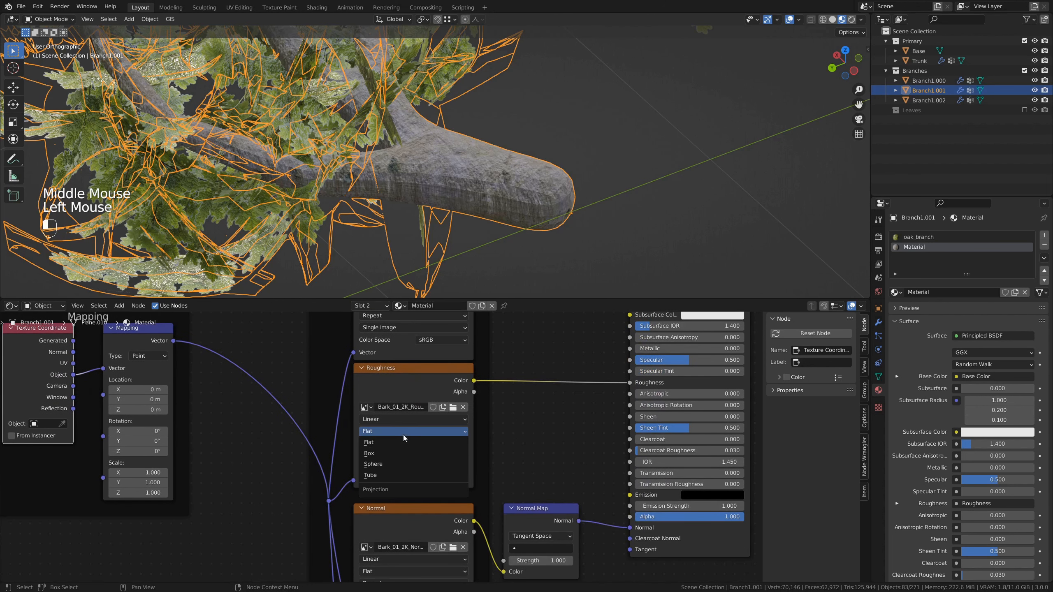
pyautogui.click(390, 453)
# Set the projection of the Normal and Displacement bark textures to Box
pyautogui.moveTo(512, 499); pyautogui.dragTo(528, 395, button='middle')
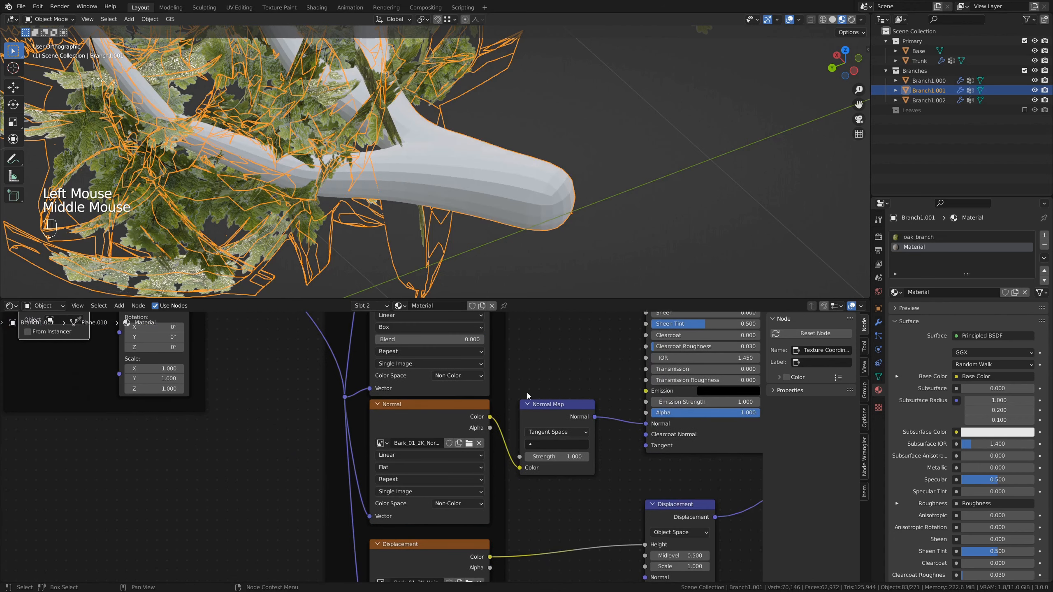
pyautogui.click(418, 468)
pyautogui.click(416, 490)
pyautogui.moveTo(560, 514); pyautogui.dragTo(570, 402, button='middle')
pyautogui.click(409, 496)
pyautogui.click(407, 521)
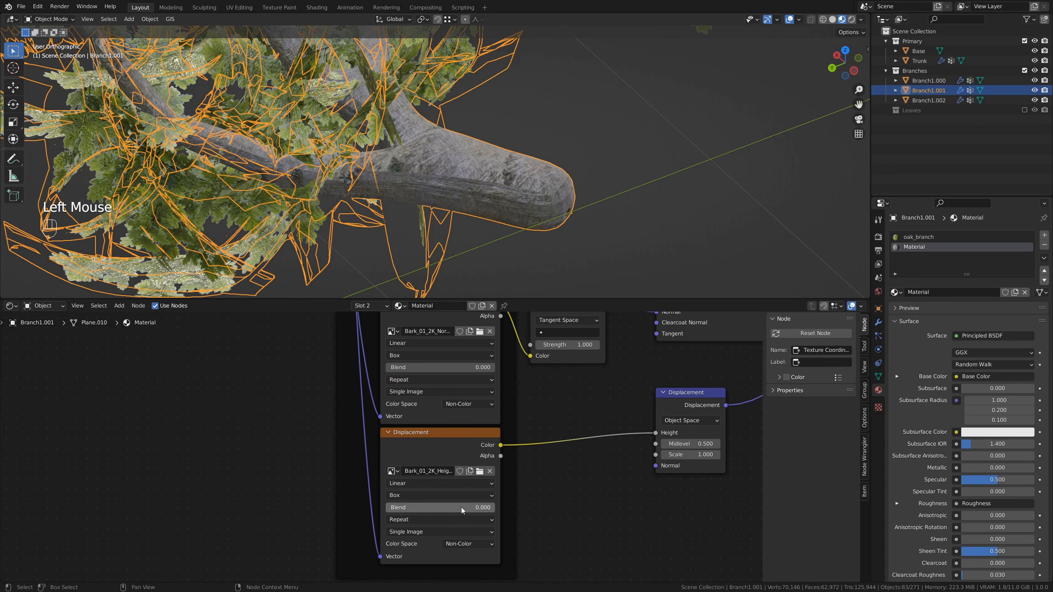
# Set the box projection Blend of the Displacement and Normal bark textures to 0.2
pyautogui.click(478, 508)
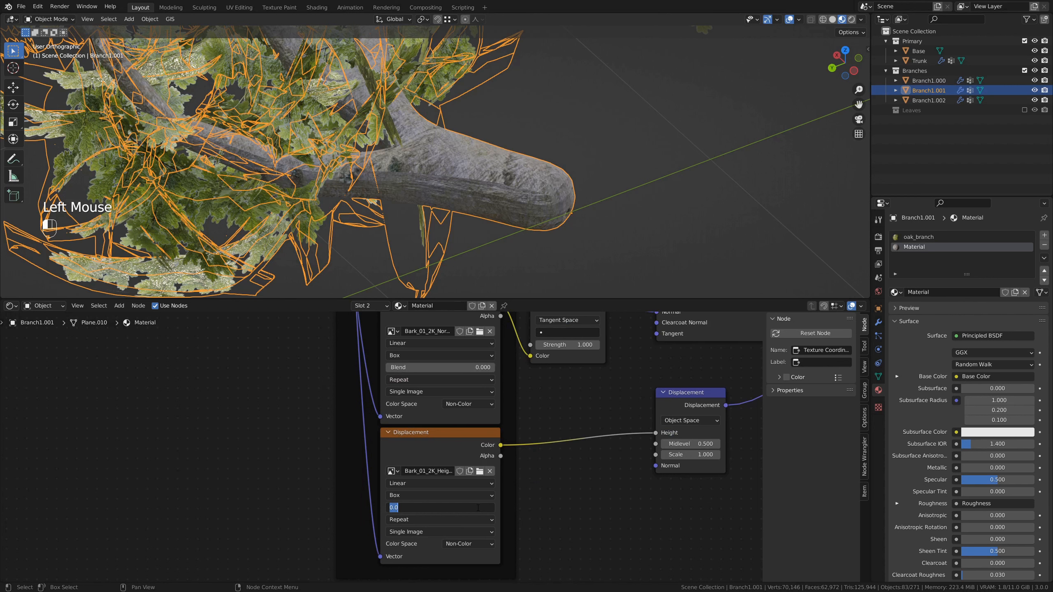
pyautogui.write('.2')
pyautogui.press('Return')
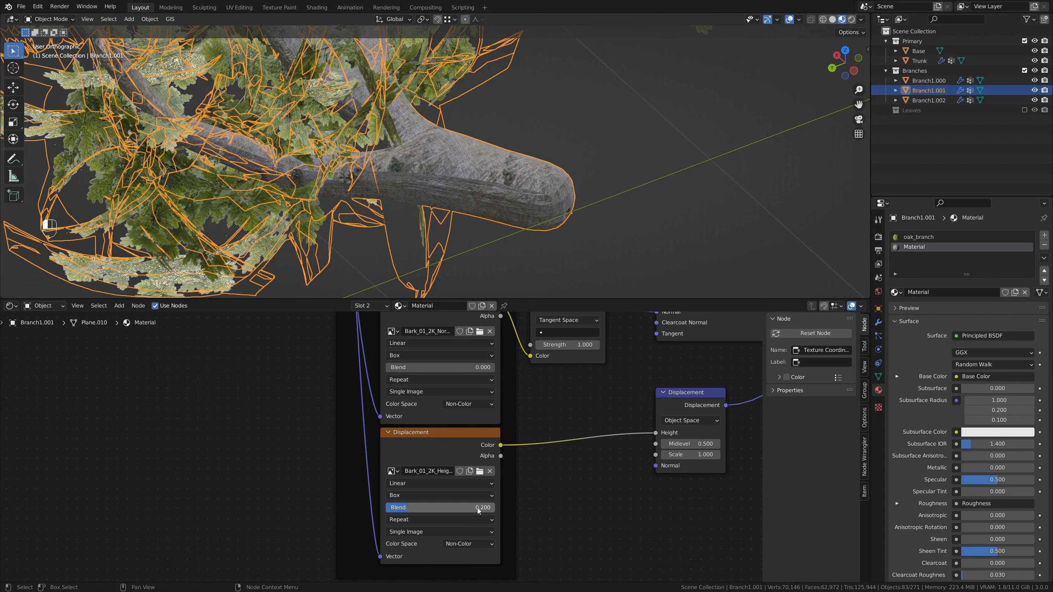
pyautogui.hotkey('ctrl', 'c')
pyautogui.hotkey('ctrl', 'c')
pyautogui.hotkey('ctrl', 'v')
pyautogui.moveTo(517, 380); pyautogui.dragTo(493, 476, button='middle')
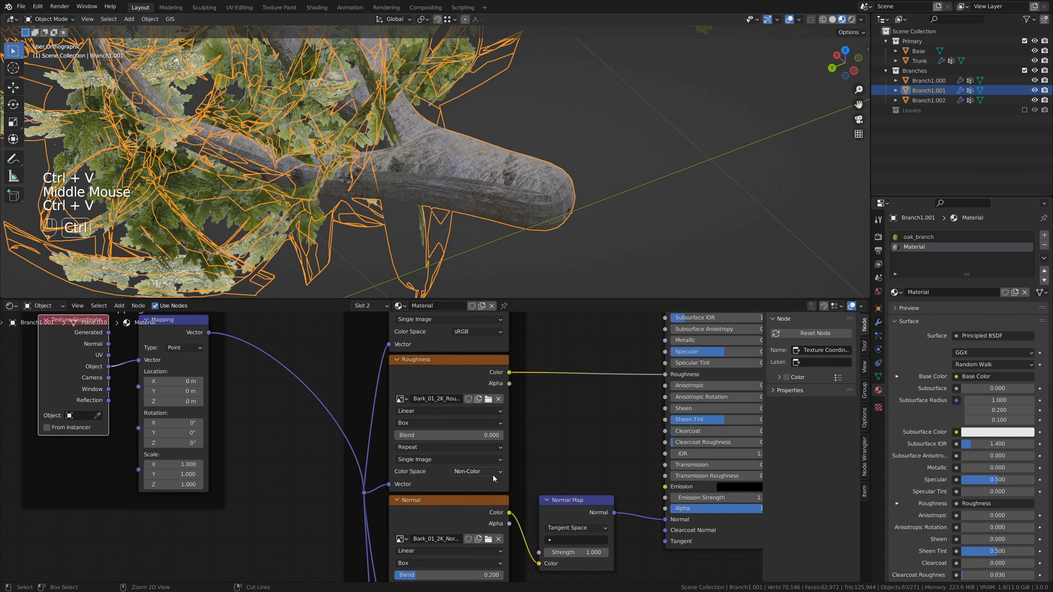
# Apply the same 0.2 Blend to the Roughness and Base Color bark textures, undoing the stray paste onto the color space
pyautogui.hotkey('ctrl', 'v')
pyautogui.moveTo(483, 330); pyautogui.dragTo(494, 479, button='middle')
pyautogui.keyDown('ctrl'); pyautogui.scroll(-1, 495, 479); pyautogui.keyUp('ctrl')
pyautogui.hotkey('ctrl', 'v')
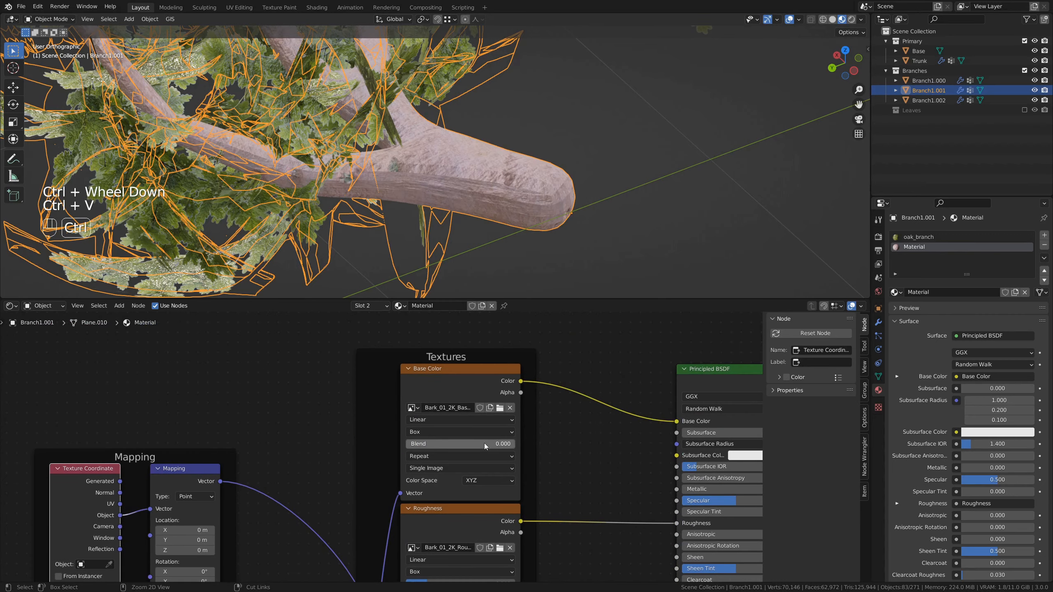
pyautogui.hotkey('ctrl', 'z')
# Assign the existing branch bark material, Material, to the Trunk and rename it Bark
pyautogui.moveTo(487, 183)
pyautogui.mouseDown(button='middle')
pyautogui.moveTo(500, 227)
pyautogui.moveTo(438, 148)
pyautogui.moveTo(486, 172)
pyautogui.mouseUp(button='middle')
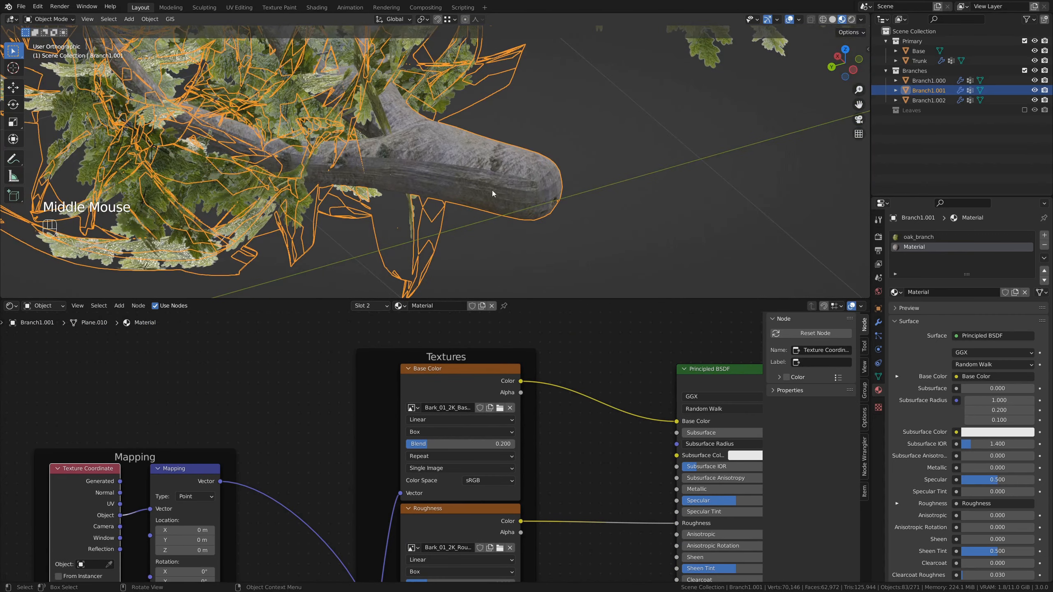
pyautogui.scroll(-3, 492, 192)
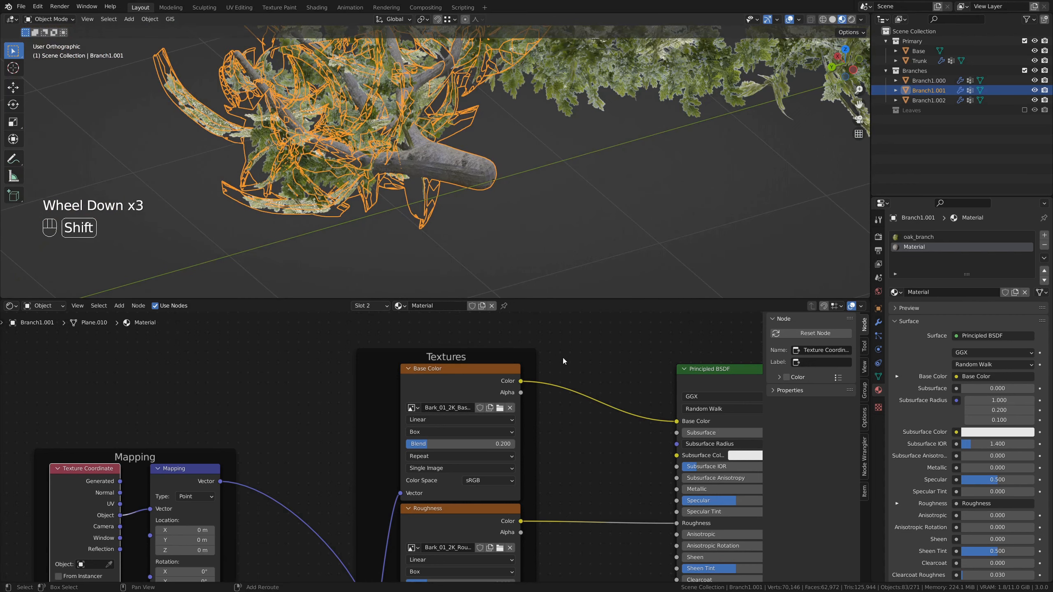
pyautogui.keyDown('shift'); pyautogui.moveTo(563, 357); pyautogui.dragTo(481, 355, button='middle'); pyautogui.keyUp('shift')
pyautogui.keyDown('shift'); pyautogui.moveTo(727, 167); pyautogui.dragTo(383, 178, button='middle'); pyautogui.keyUp('shift')
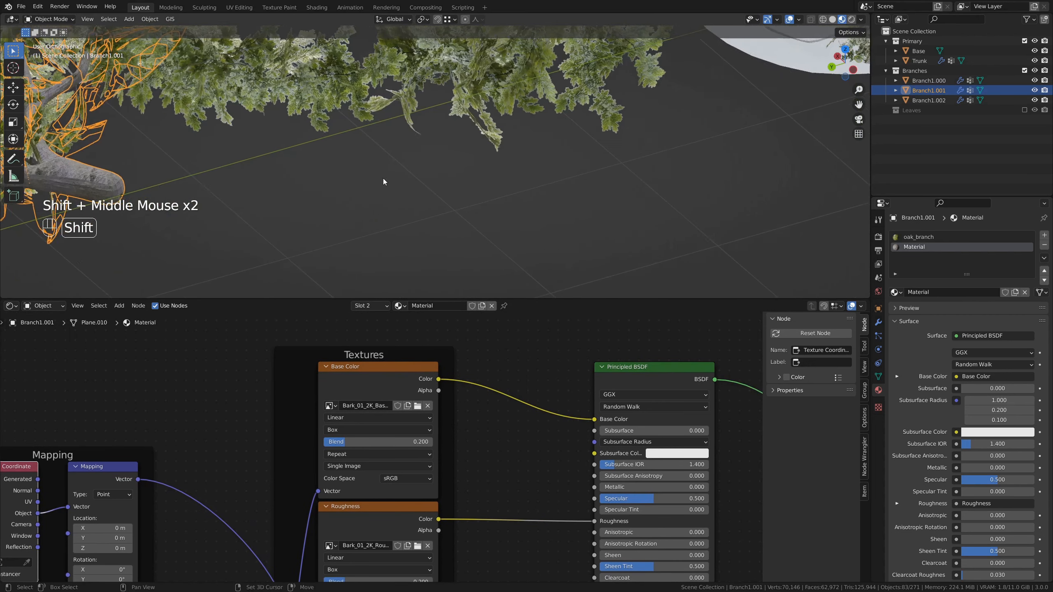
pyautogui.scroll(-3, 456, 178)
pyautogui.keyDown('shift'); pyautogui.moveTo(455, 178); pyautogui.dragTo(382, 194, button='middle'); pyautogui.keyUp('shift')
pyautogui.click(427, 110)
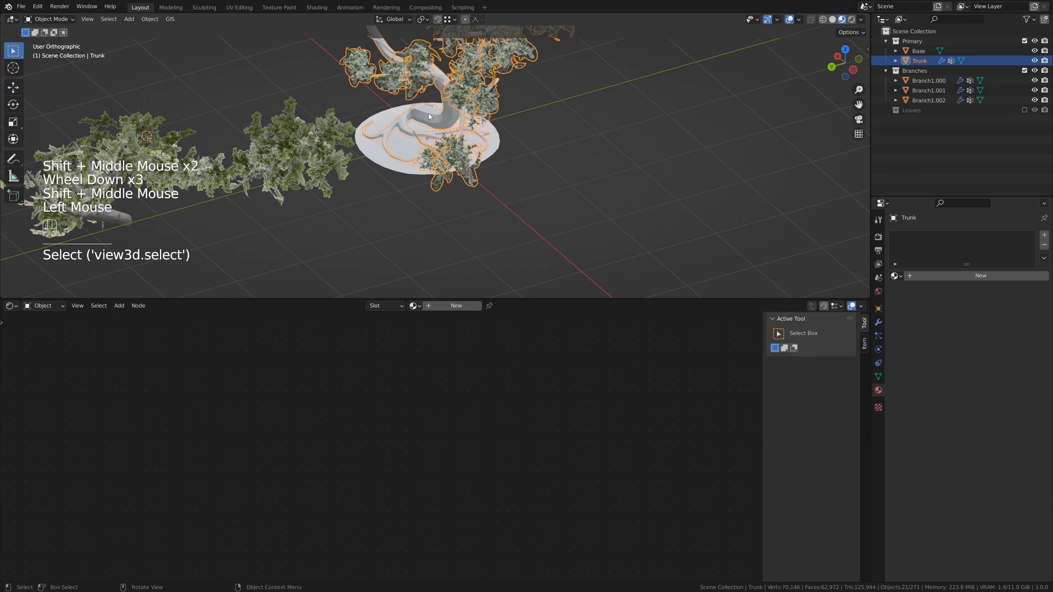
pyautogui.scroll(3, 428, 113)
pyautogui.keyDown('shift'); pyautogui.moveTo(419, 91); pyautogui.dragTo(425, 163, button='middle'); pyautogui.keyUp('shift')
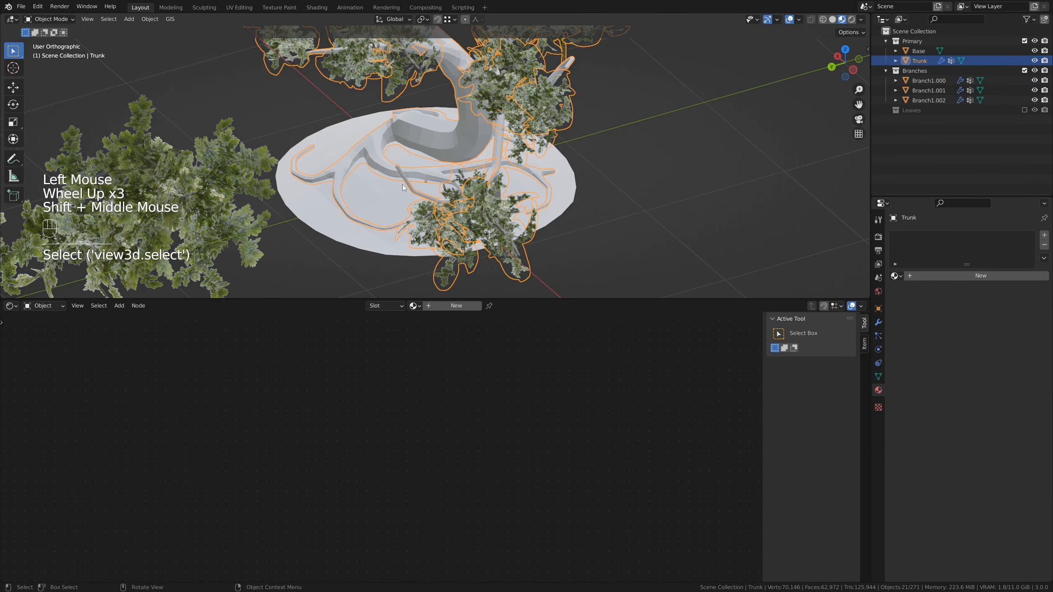
pyautogui.click(414, 306)
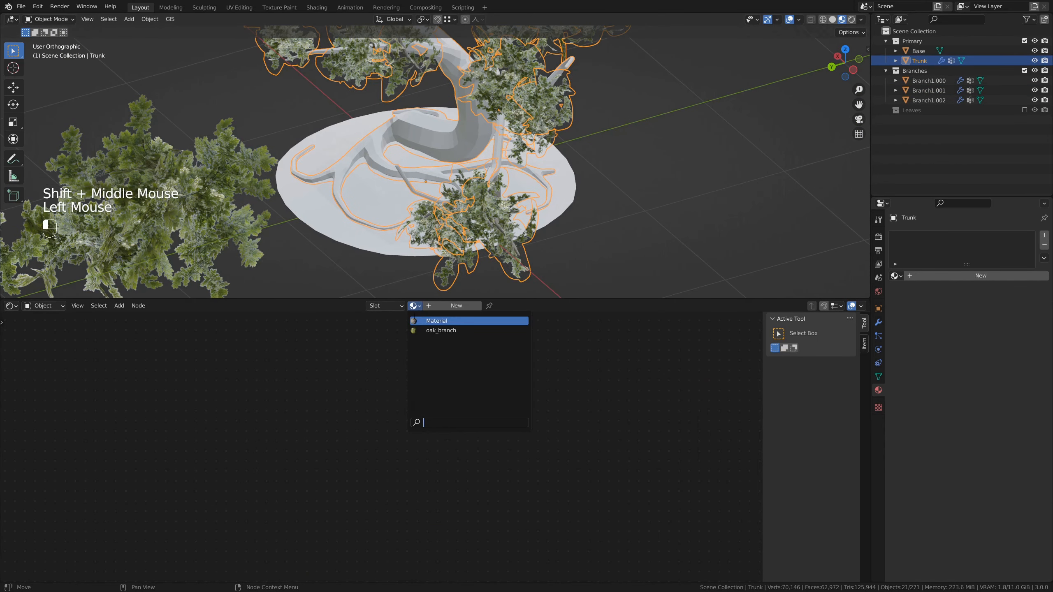
pyautogui.click(418, 322)
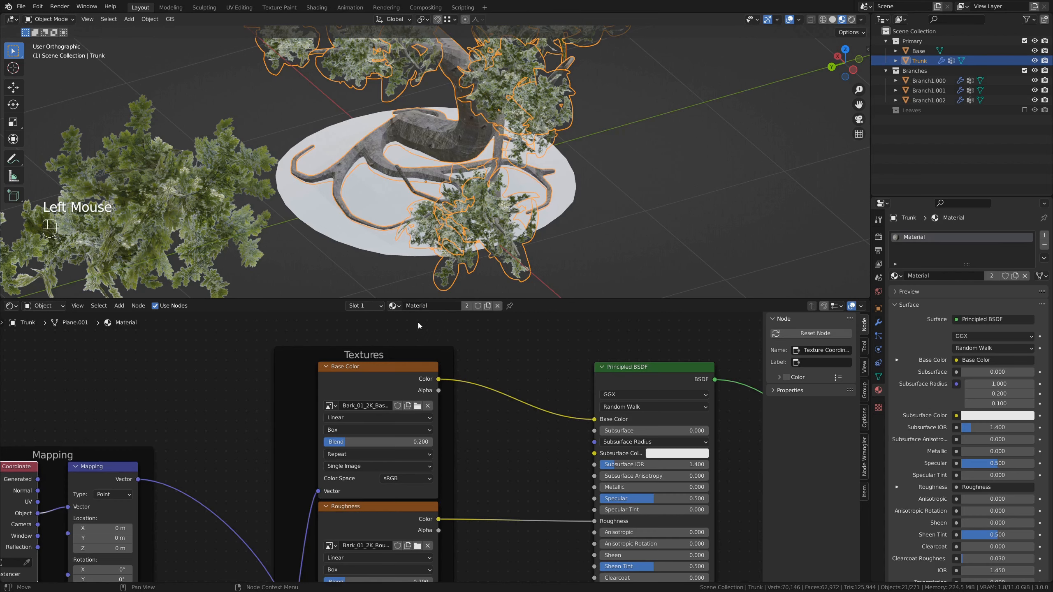
pyautogui.click(435, 308)
pyautogui.write('Bark')
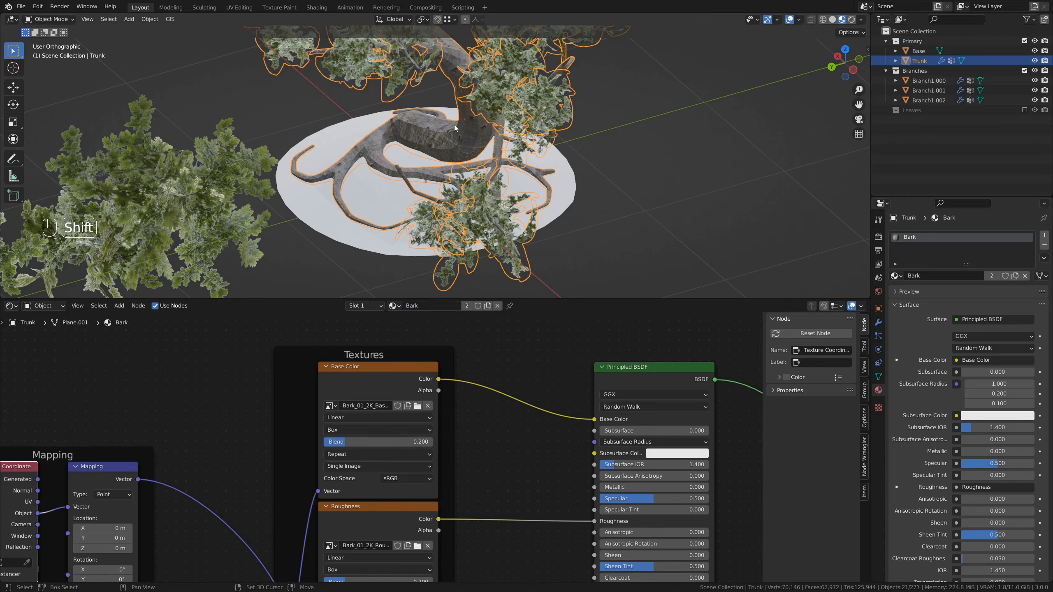
# Apply smooth shading to the Trunk
pyautogui.keyDown('shift'); pyautogui.moveTo(455, 129); pyautogui.dragTo(500, 180, button='middle'); pyautogui.keyUp('shift')
pyautogui.moveTo(499, 181); pyautogui.dragTo(353, 172, button='middle')
pyautogui.keyDown('shift'); pyautogui.moveTo(714, 170); pyautogui.dragTo(557, 125, button='middle'); pyautogui.keyUp('shift')
pyautogui.scroll(2, 488, 188)
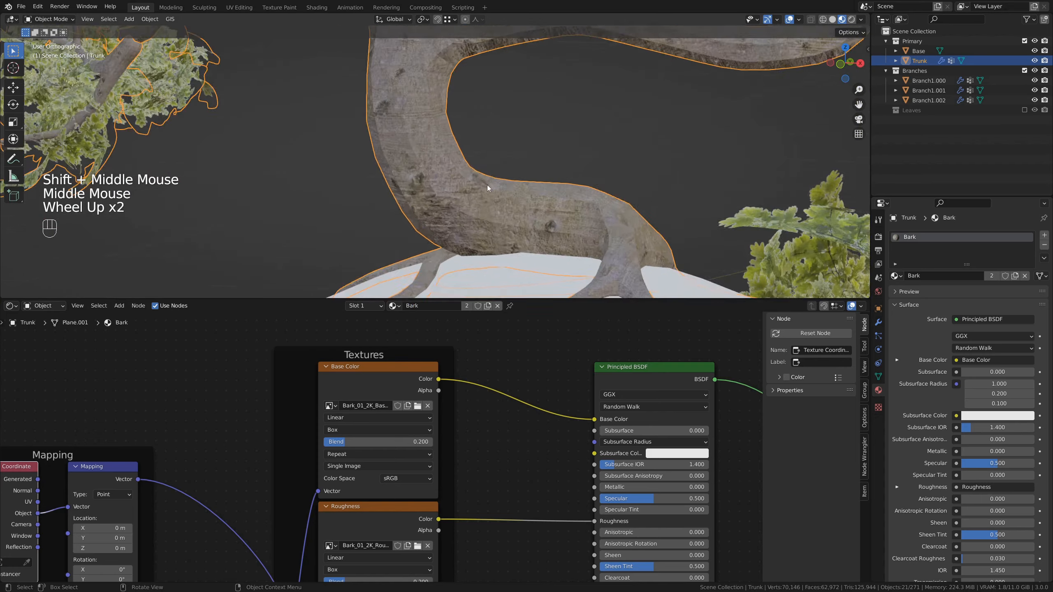
pyautogui.scroll(1, 487, 185)
pyautogui.keyDown('shift'); pyautogui.moveTo(487, 184); pyautogui.dragTo(451, 181, button='middle'); pyautogui.keyUp('shift')
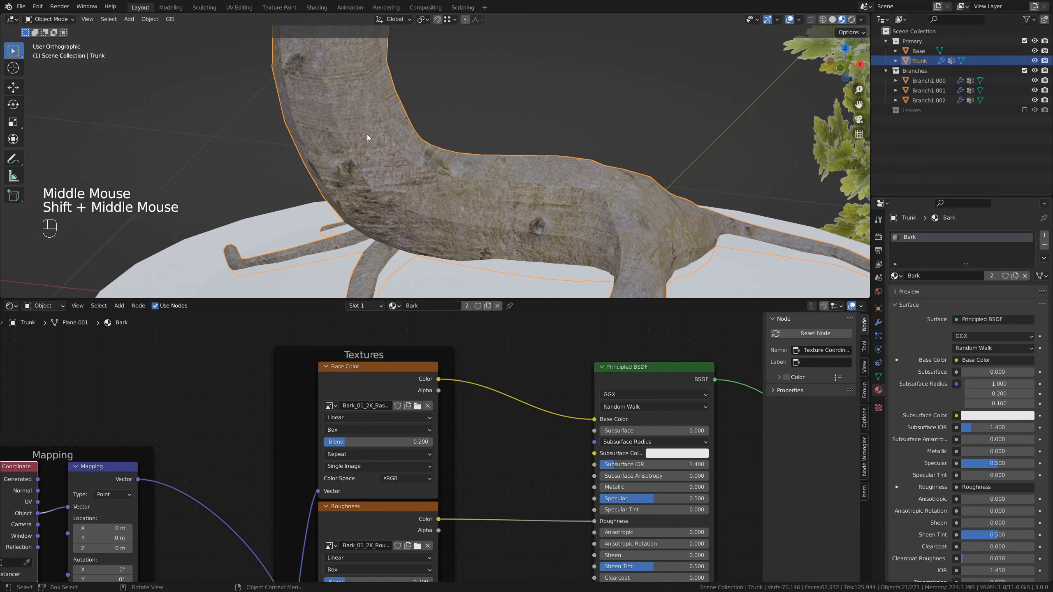
pyautogui.keyDown('shift'); pyautogui.moveTo(367, 137); pyautogui.dragTo(405, 179, button='middle'); pyautogui.keyUp('shift')
pyautogui.rightClick(376, 155)
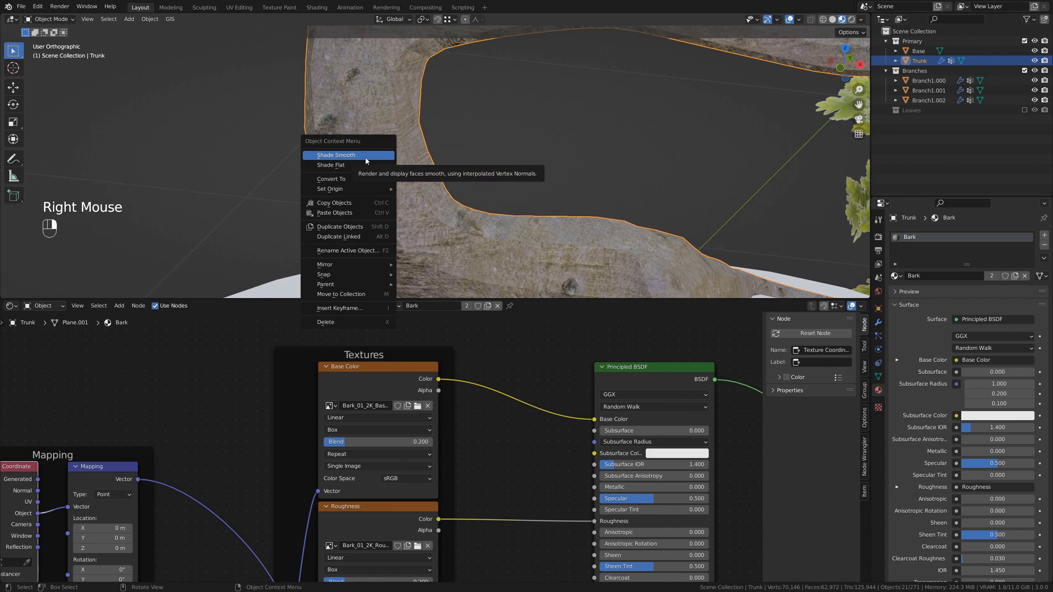
pyautogui.click(365, 158)
# Set the viewport level of the Trunk's Subdivision modifier to 2
pyautogui.moveTo(366, 158); pyautogui.dragTo(414, 151, button='middle')
pyautogui.scroll(-2, 464, 172)
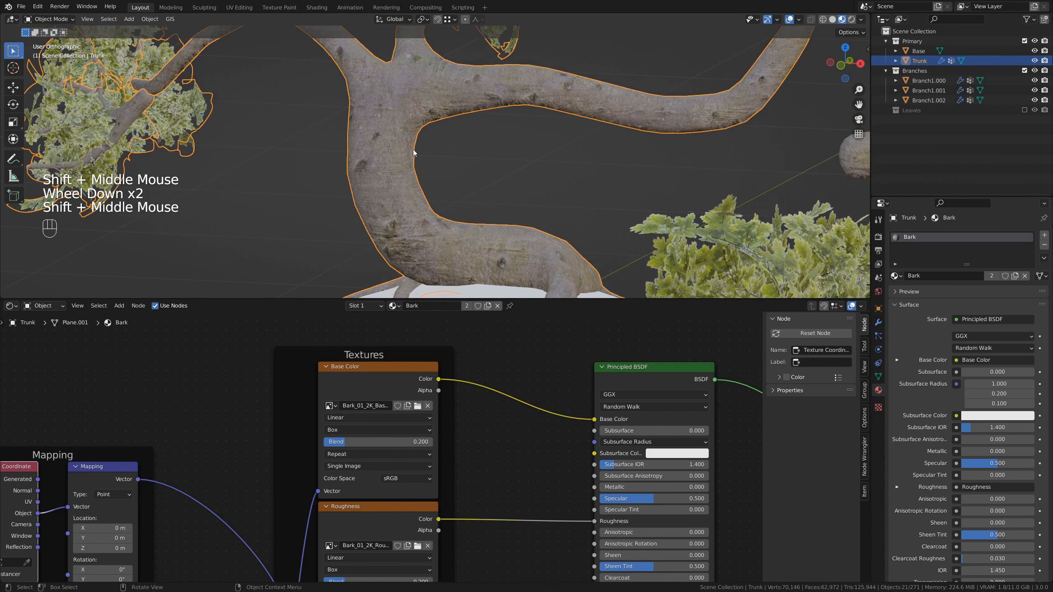
pyautogui.click(878, 322)
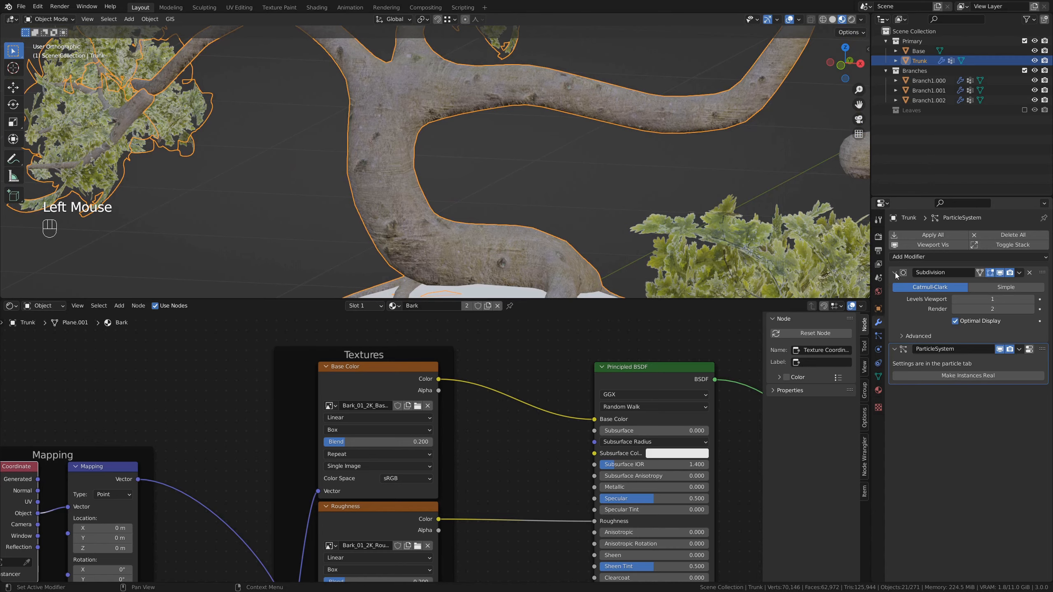
pyautogui.click(1032, 299)
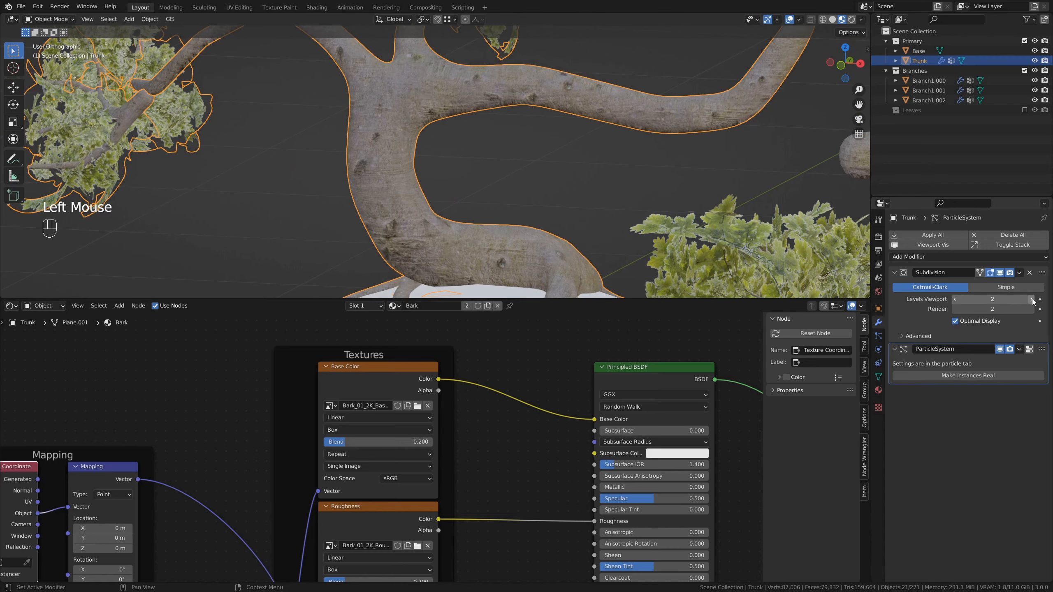
# Add a Value node inside the Bark material's Mapping frame and connect it to the Mapping node's Scale
pyautogui.keyDown('shift'); pyautogui.moveTo(516, 123); pyautogui.dragTo(547, 125, button='middle'); pyautogui.keyUp('shift')
pyautogui.scroll(-2, 558, 214)
pyautogui.moveTo(469, 484); pyautogui.dragTo(589, 377, button='middle')
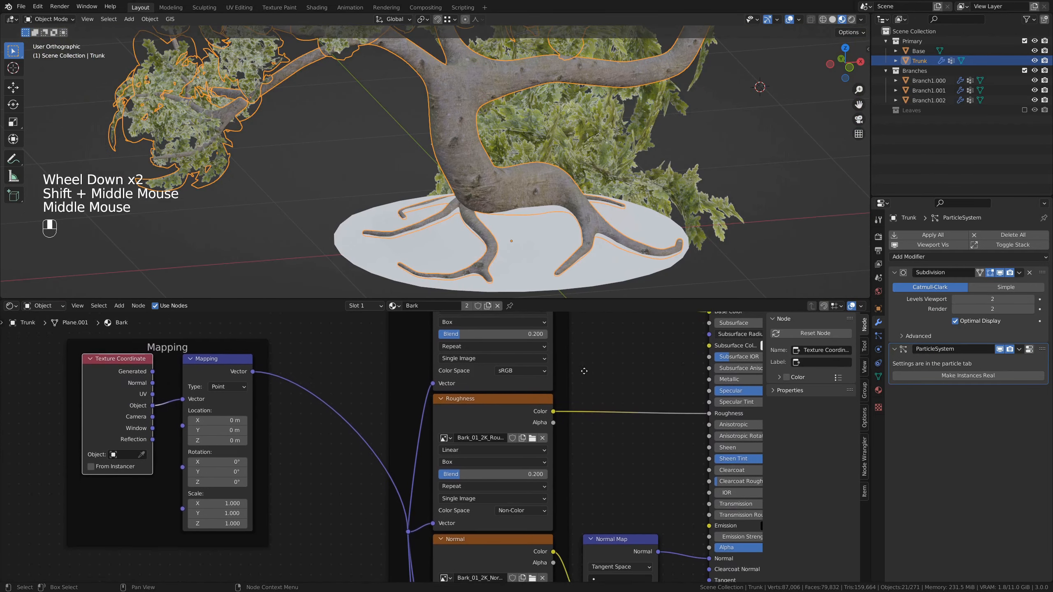
pyautogui.scroll(-3, 536, 390)
pyautogui.keyDown('shift'); pyautogui.moveTo(363, 471); pyautogui.dragTo(424, 415, button='middle'); pyautogui.keyUp('shift')
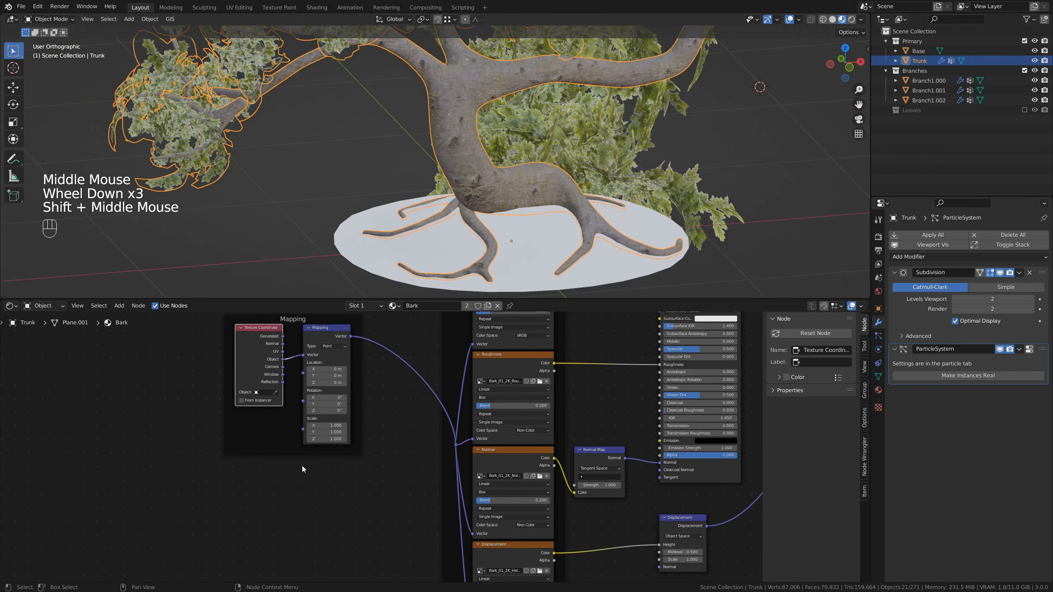
pyautogui.scroll(3, 303, 466)
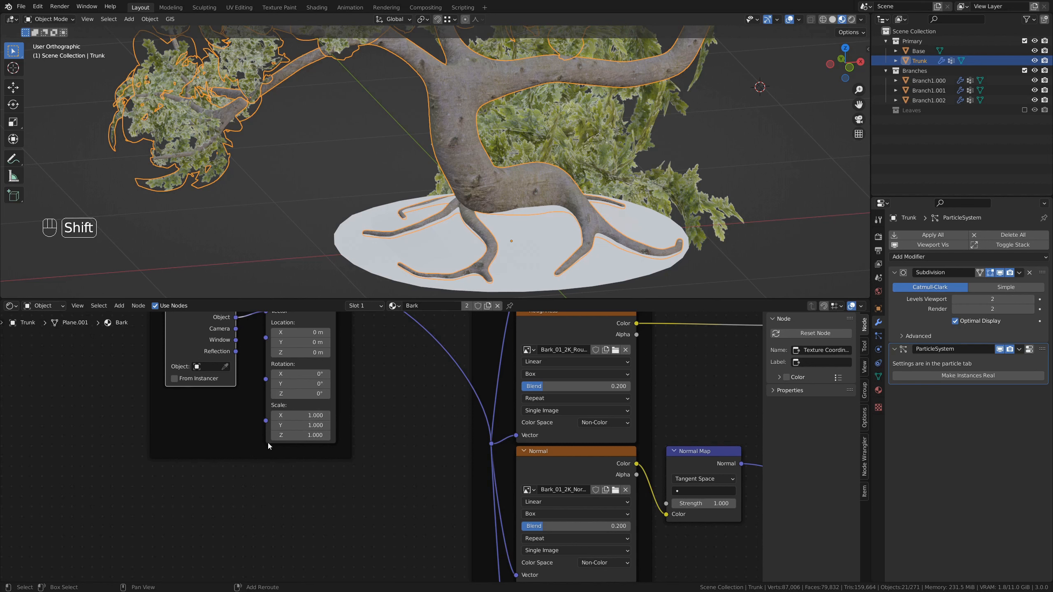
pyautogui.hotkey('shift', 'a')
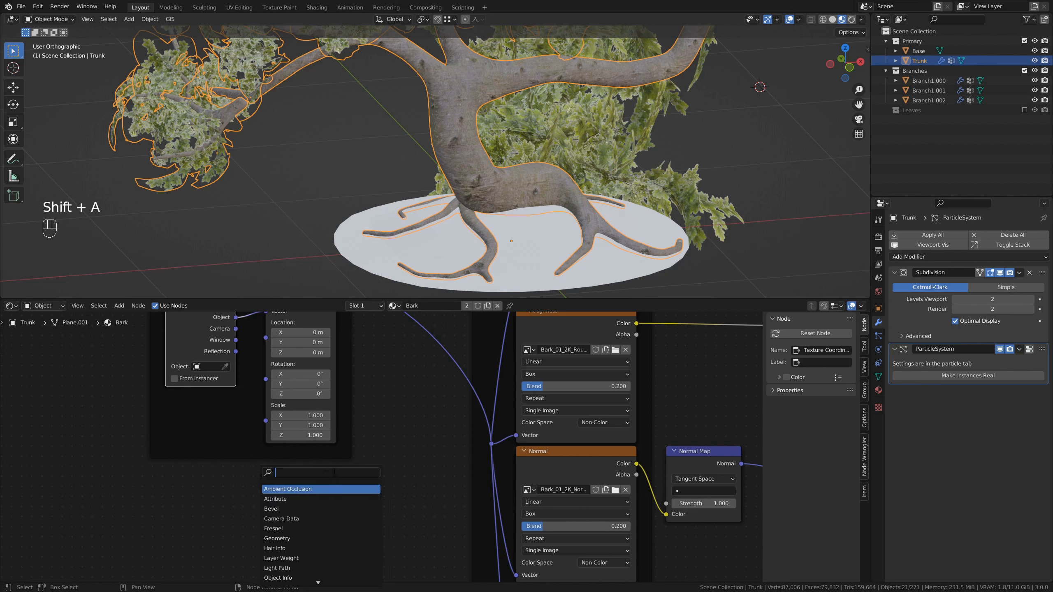
pyautogui.write('valu')
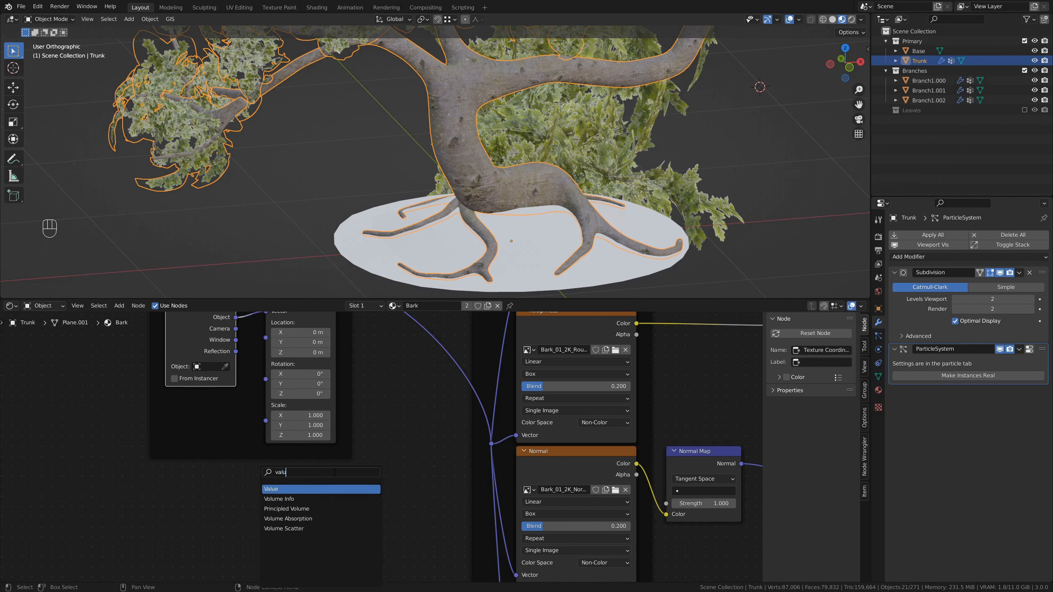
pyautogui.press('Return')
pyautogui.click(243, 416)
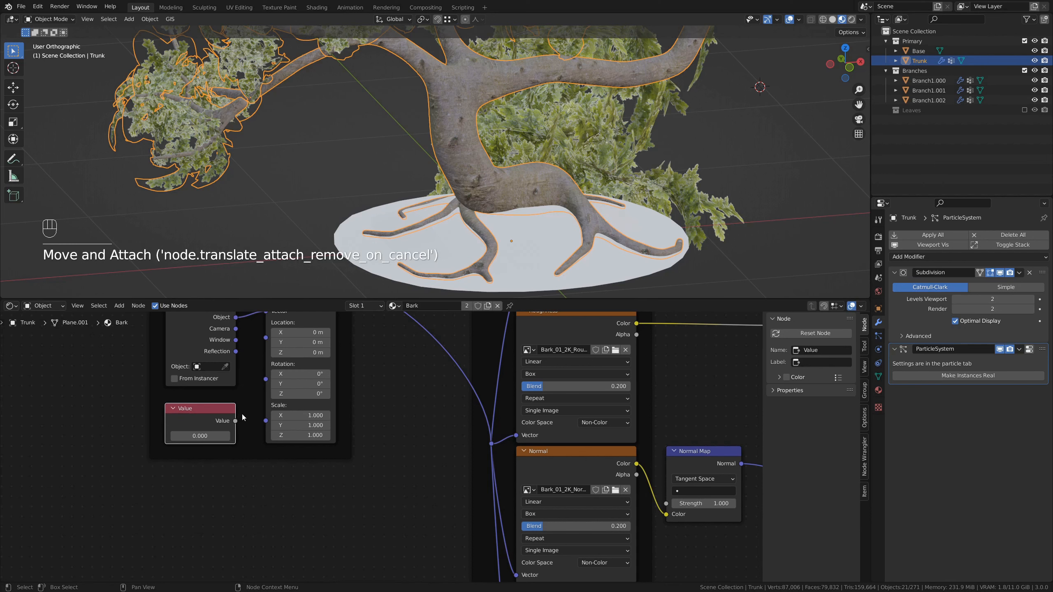
pyautogui.click(243, 422)
pyautogui.moveTo(266, 424); pyautogui.dragTo(266, 421)
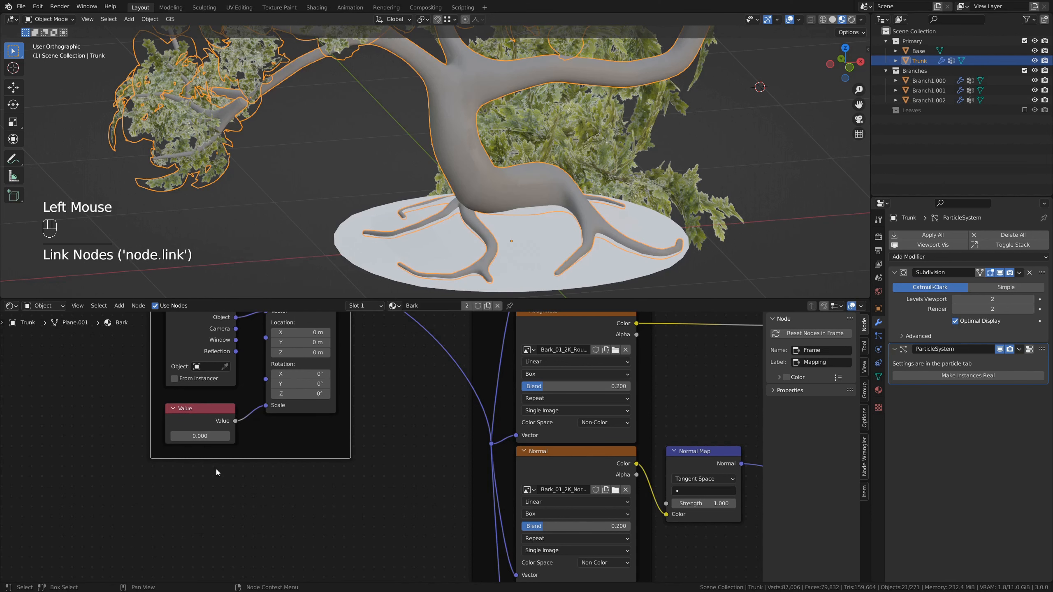
# Set the Value node driving the bark texture scale to 4 and inspect the trunk up close
pyautogui.scroll(3, 216, 472)
pyautogui.click(155, 433)
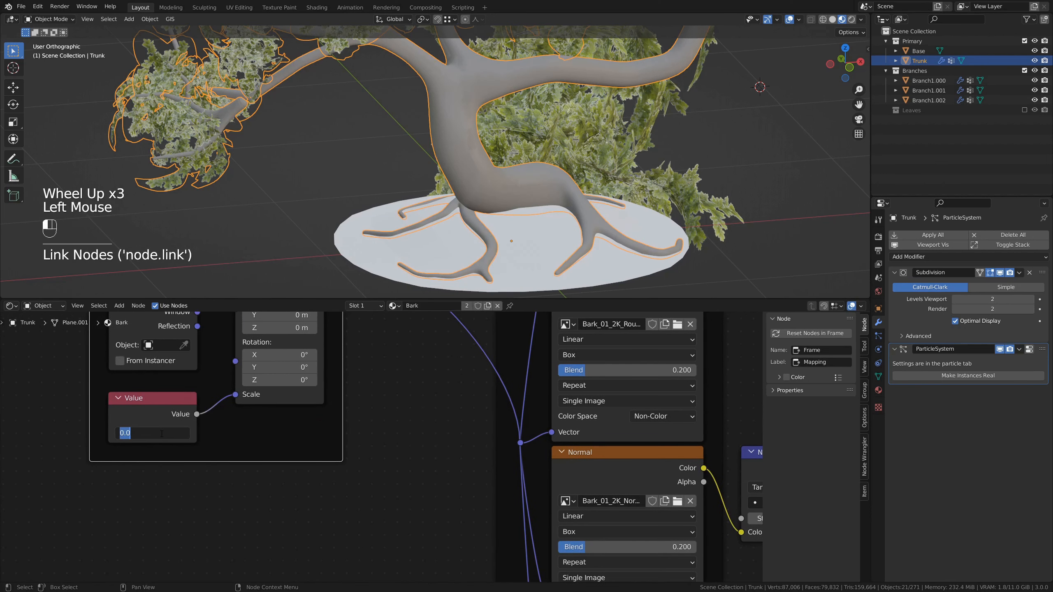
pyautogui.write('4')
pyautogui.press('Return')
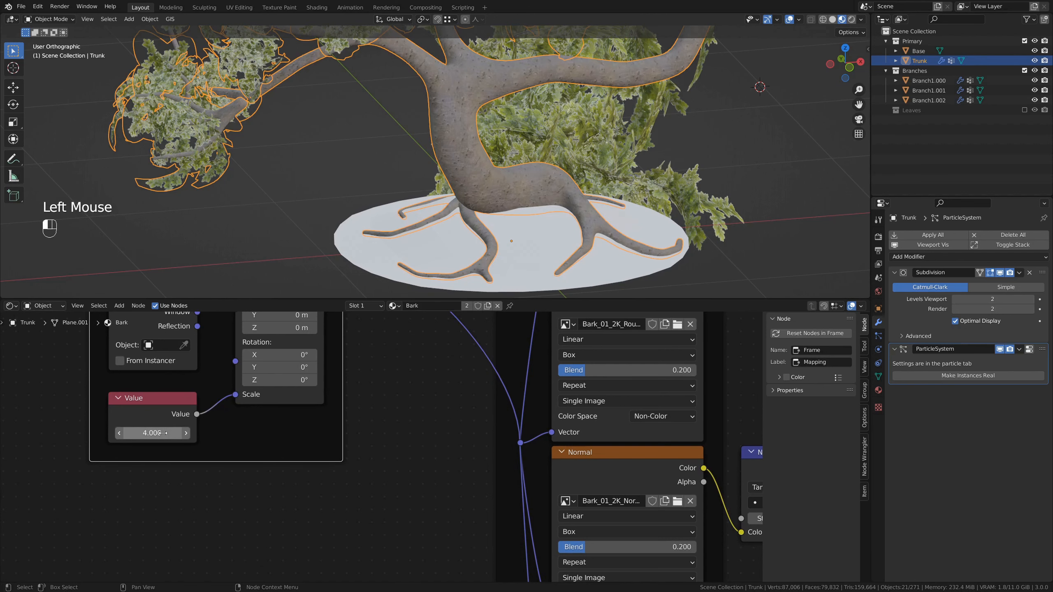
pyautogui.scroll(3, 400, 152)
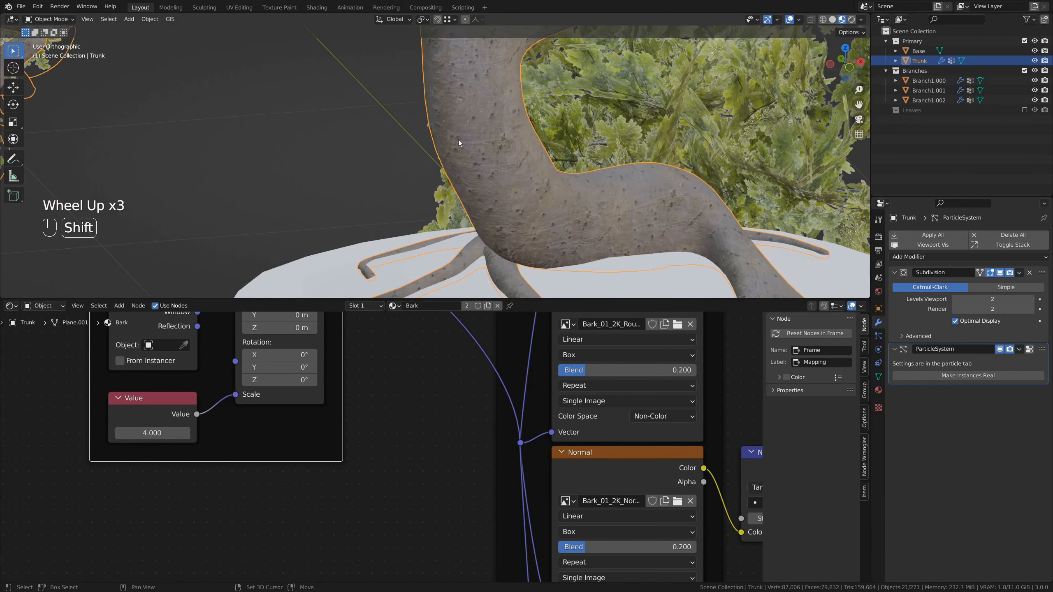
pyautogui.keyDown('shift'); pyautogui.moveTo(458, 146); pyautogui.dragTo(471, 177, button='middle'); pyautogui.keyUp('shift')
# Set the Value node driving the bark texture scale to 2
pyautogui.click(170, 434)
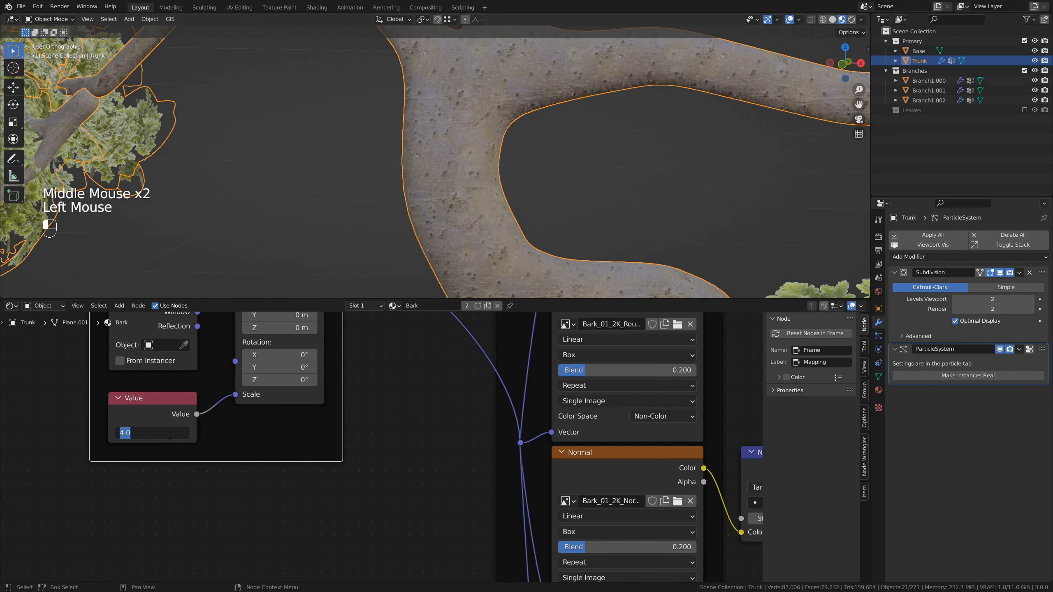
pyautogui.write('2')
pyautogui.press('Return')
pyautogui.scroll(-2, 450, 162)
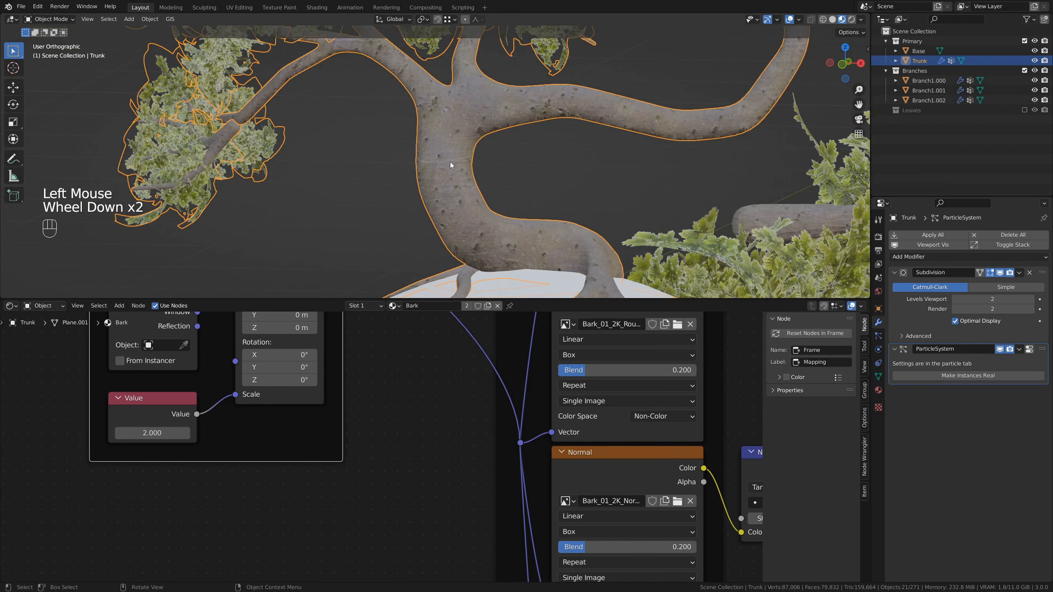
pyautogui.keyDown('shift'); pyautogui.moveTo(450, 161); pyautogui.dragTo(408, 141, button='middle'); pyautogui.keyUp('shift')
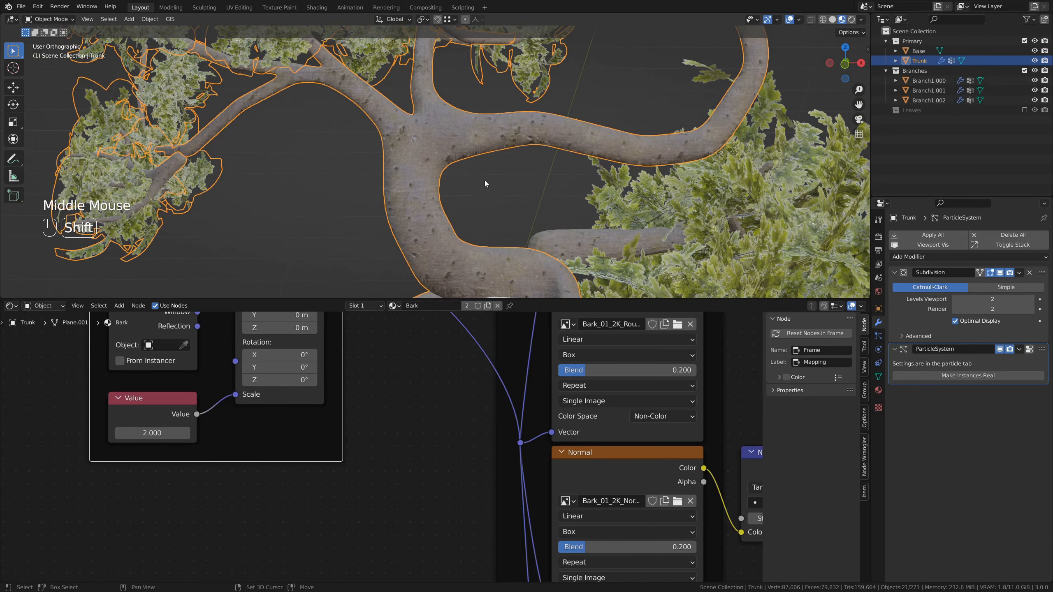
# Examine the bark scale on the trunk and branches, and look over the Bark material's node tree
pyautogui.keyDown('shift'); pyautogui.moveTo(485, 180); pyautogui.dragTo(438, 199, button='middle'); pyautogui.keyUp('shift')
pyautogui.scroll(-1, 438, 199)
pyautogui.keyDown('shift'); pyautogui.scroll(-1, 362, 390); pyautogui.keyUp('shift')
pyautogui.keyDown('shift'); pyautogui.moveTo(362, 391); pyautogui.dragTo(377, 381, button='middle'); pyautogui.keyUp('shift')
pyautogui.scroll(-4, 382, 469)
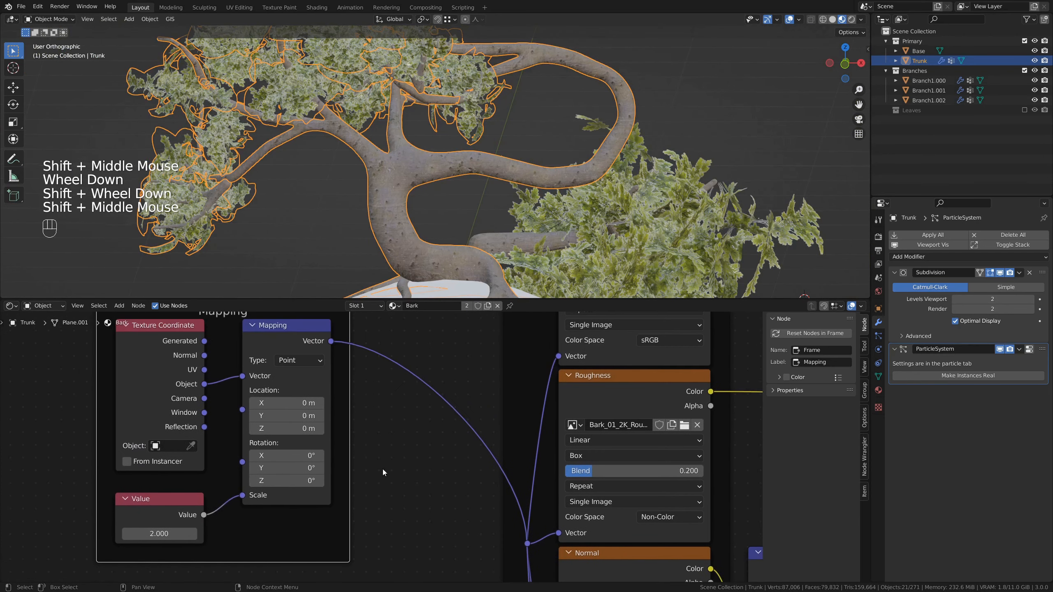
pyautogui.keyDown('shift'); pyautogui.moveTo(383, 467); pyautogui.dragTo(302, 438, button='middle'); pyautogui.keyUp('shift')
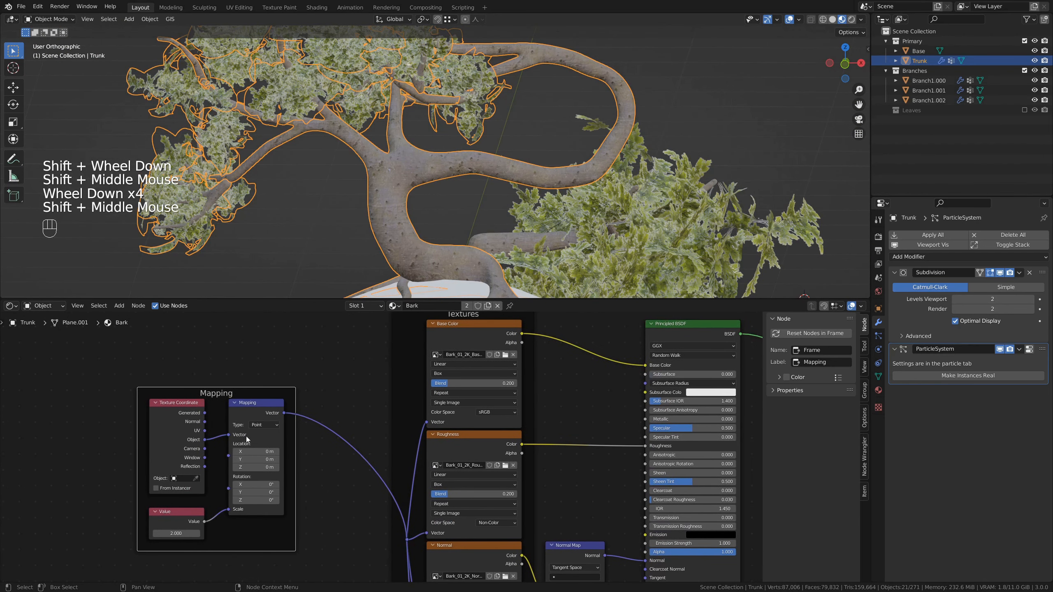
pyautogui.keyDown('shift'); pyautogui.moveTo(343, 490); pyautogui.dragTo(264, 465, button='middle'); pyautogui.keyUp('shift')
pyautogui.scroll(-3, 282, 449)
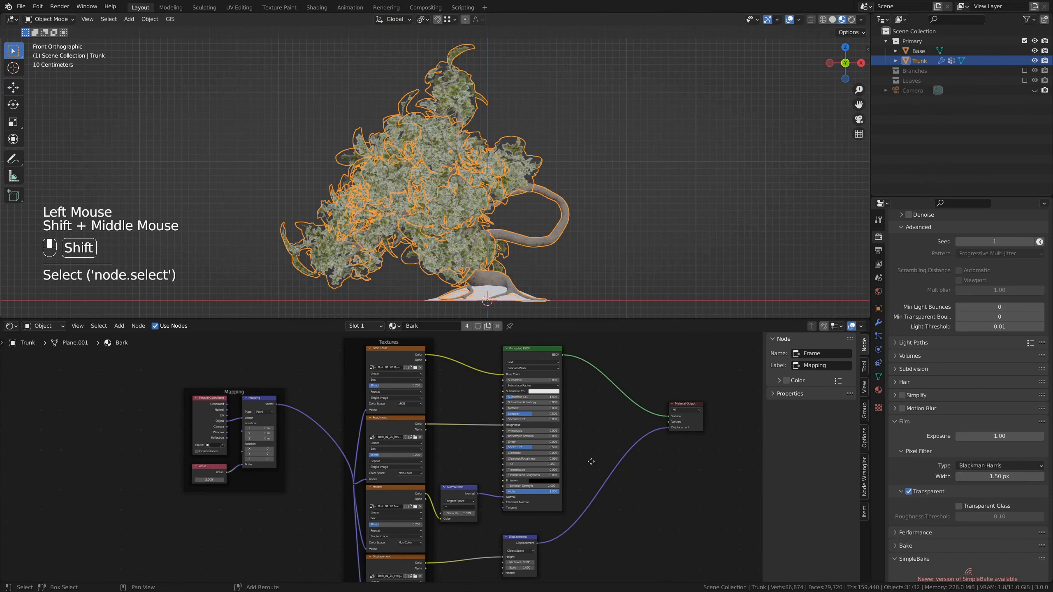
# Insert a reroute on the link between the Displacement texture's Color and the Displacement node's Height, and select the Displacement node
pyautogui.keyDown('shift'); pyautogui.moveTo(580, 539); pyautogui.dragTo(633, 491, button='middle'); pyautogui.keyUp('shift')
pyautogui.scroll(1, 587, 515)
pyautogui.scroll(4, 587, 515)
pyautogui.keyDown('shift'); pyautogui.moveTo(406, 507); pyautogui.dragTo(412, 556, button='right'); pyautogui.keyUp('shift')
pyautogui.click(495, 510)
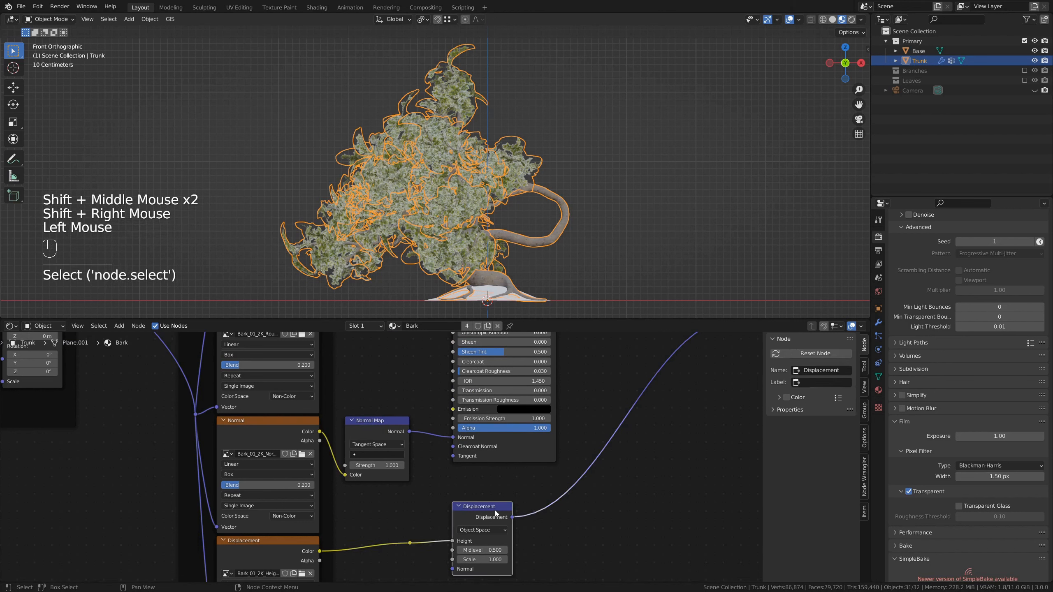
# Delete the Displacement node and the leftover reroute on the Displacement texture's Color link
pyautogui.press('Delete')
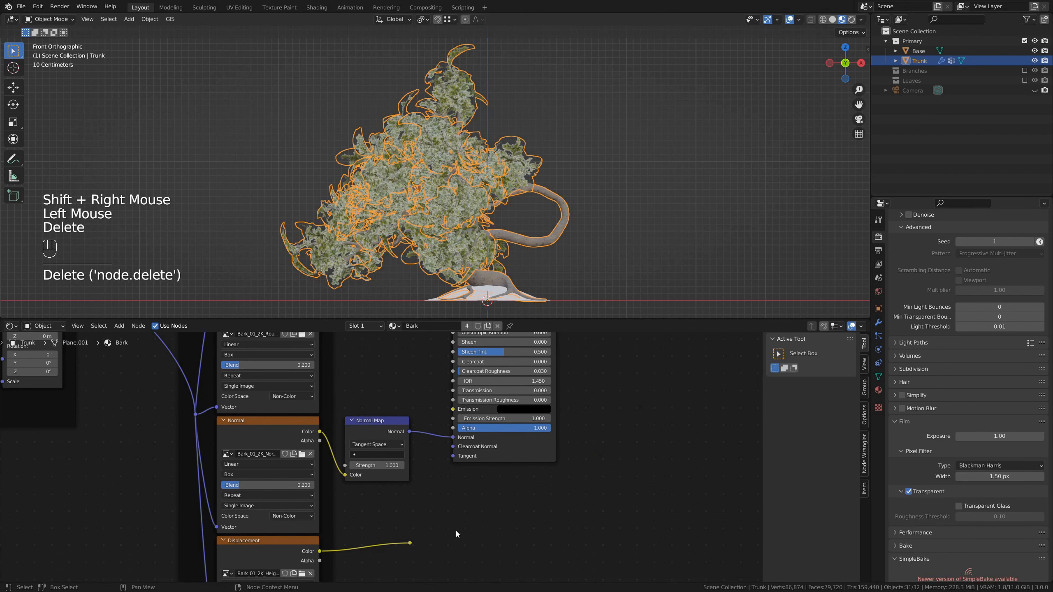
pyautogui.moveTo(430, 521); pyautogui.dragTo(403, 557)
pyautogui.press('Delete')
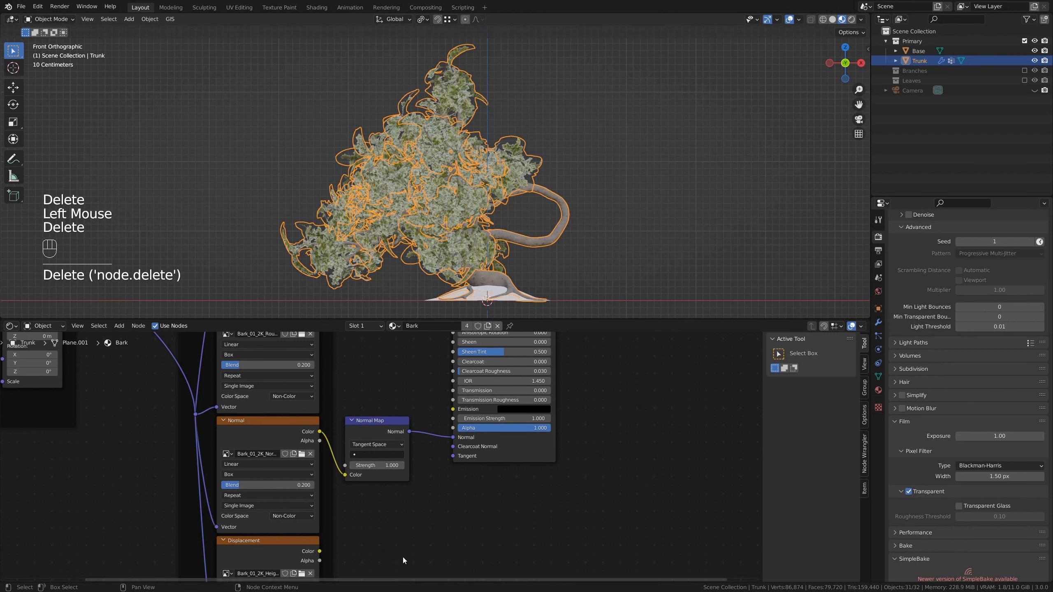
# Insert a Bump node between the Normal Map and the Principled BSDF's Normal, feeding the Displacement texture's Color into its Height
pyautogui.keyDown('shift'); pyautogui.moveTo(392, 525); pyautogui.dragTo(463, 485, button='middle'); pyautogui.keyUp('shift')
pyautogui.scroll(-3, 470, 481)
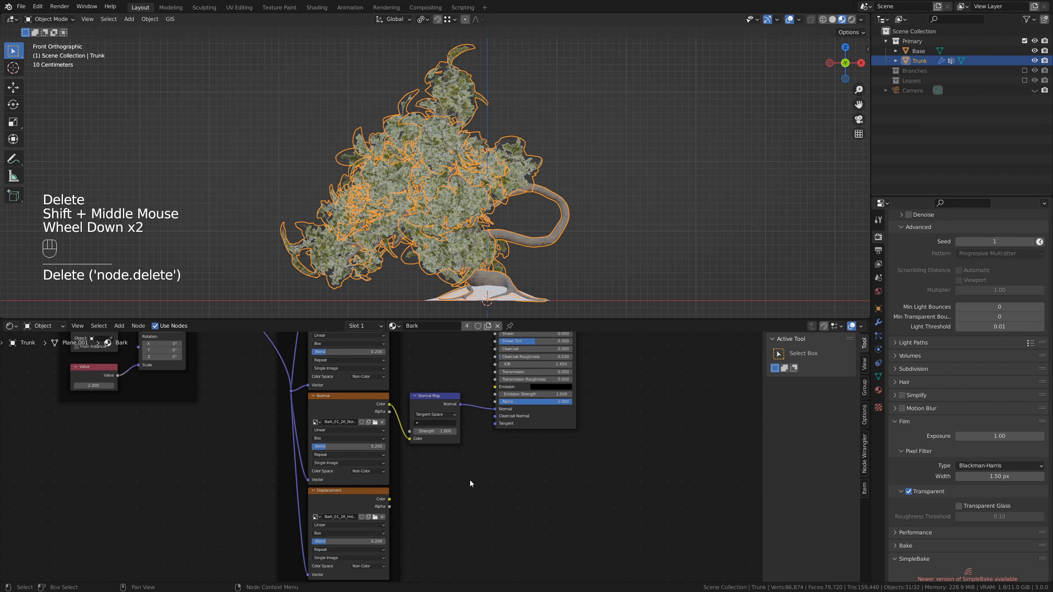
pyautogui.hotkey('shift', 'a')
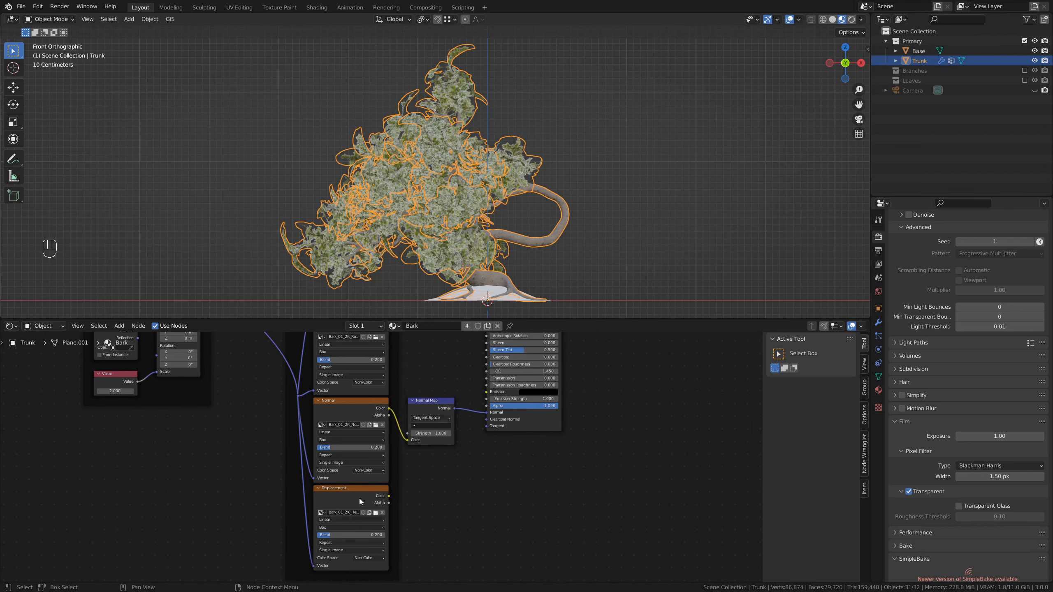
pyautogui.hotkey('shift', 'a')
pyautogui.click(419, 480)
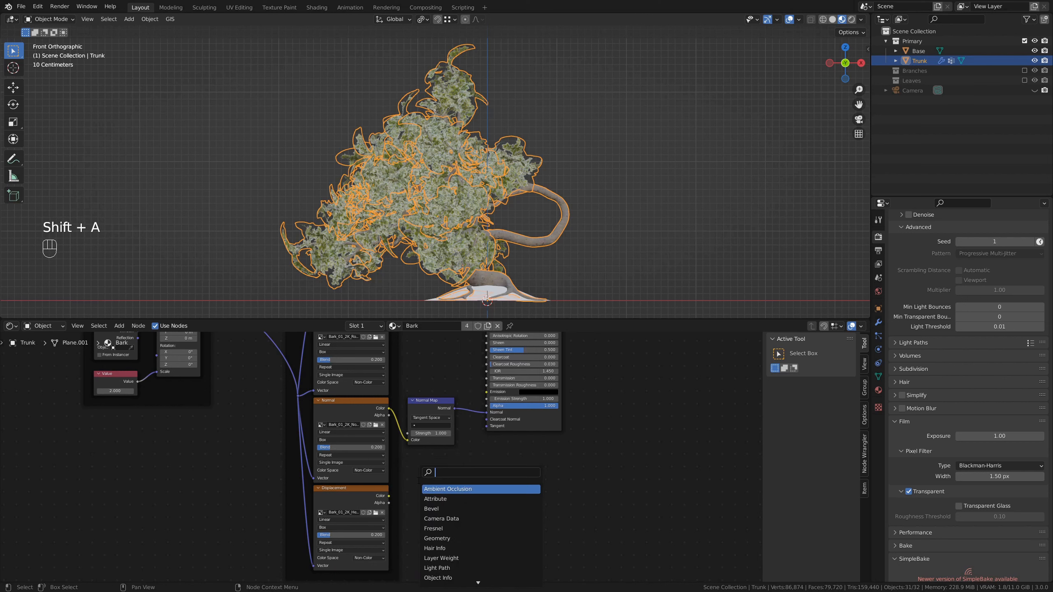
pyautogui.write('bump')
pyautogui.press('Return')
pyautogui.click(462, 410)
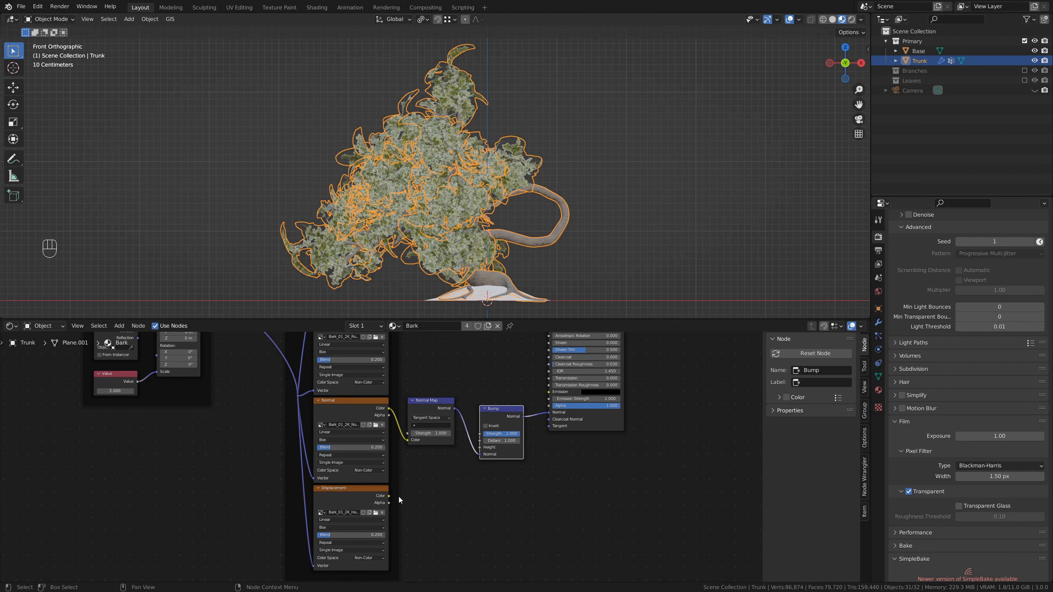
pyautogui.moveTo(392, 497); pyautogui.dragTo(480, 448)
# Set the Bump node's Strength to about 0.31 while checking the relief on the curved branch
pyautogui.scroll(4, 551, 229)
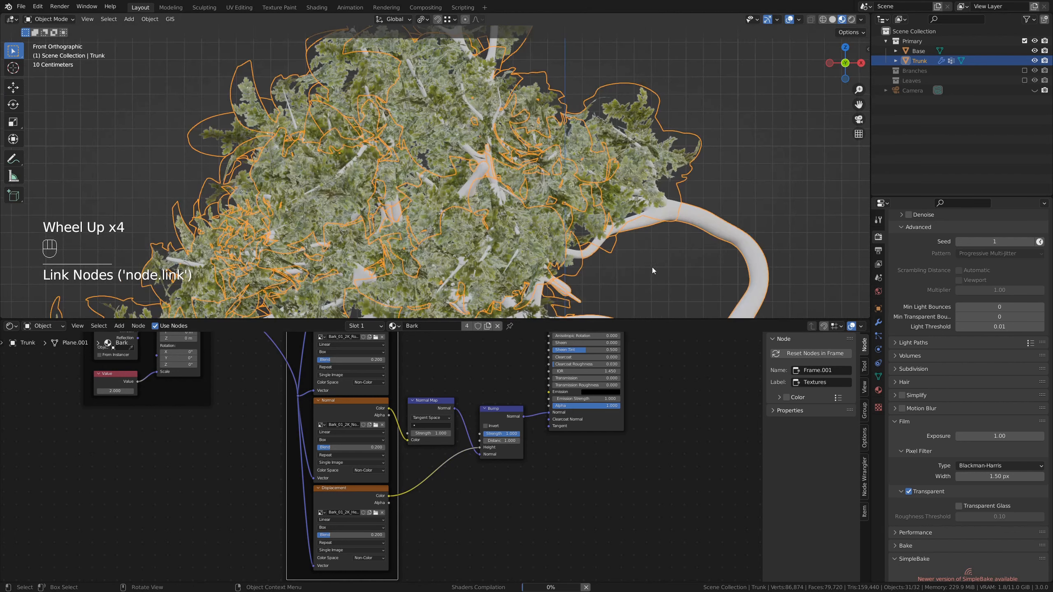
pyautogui.keyDown('shift'); pyautogui.moveTo(652, 267); pyautogui.dragTo(466, 171, button='middle'); pyautogui.keyUp('shift')
pyautogui.scroll(1, 547, 266)
pyautogui.keyDown('shift'); pyautogui.scroll(1, 547, 267); pyautogui.keyUp('shift')
pyautogui.keyDown('shift'); pyautogui.moveTo(547, 266); pyautogui.dragTo(461, 155, button='middle'); pyautogui.keyUp('shift')
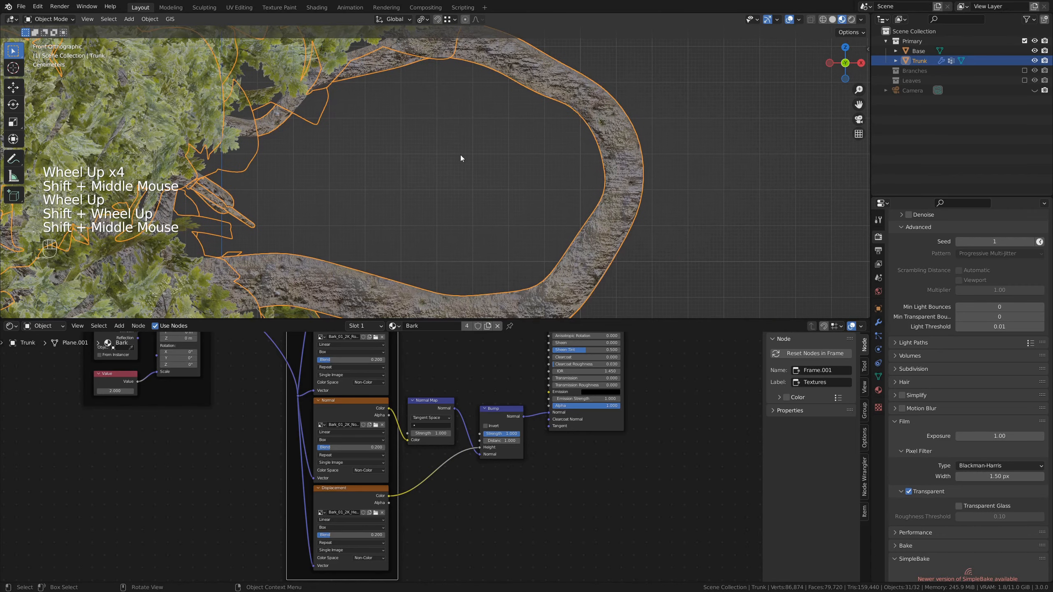
pyautogui.scroll(2, 421, 414)
pyautogui.scroll(1, 529, 474)
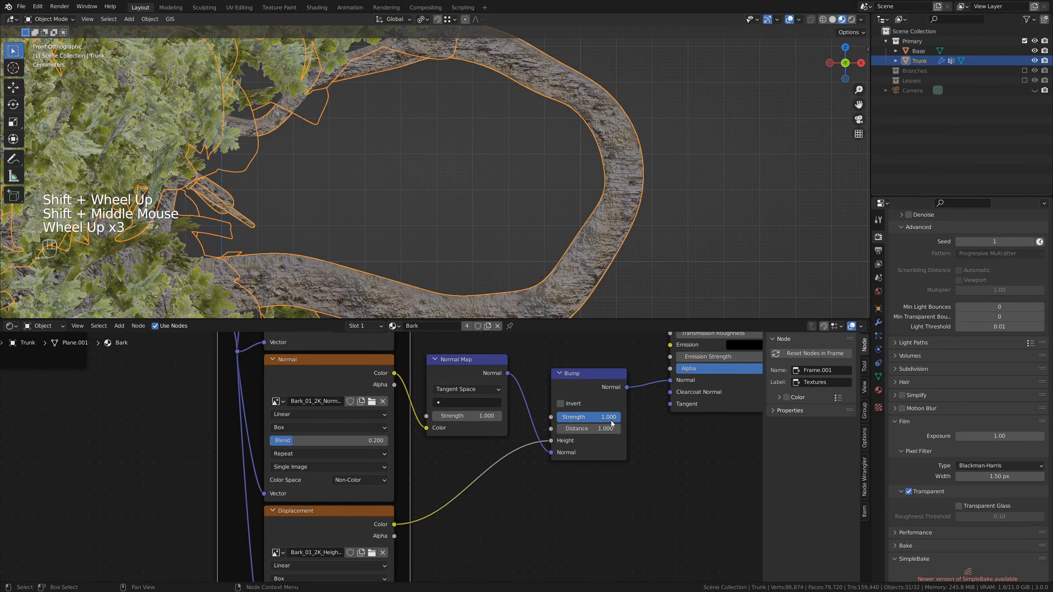
pyautogui.moveTo(607, 417); pyautogui.dragTo(560, 417)
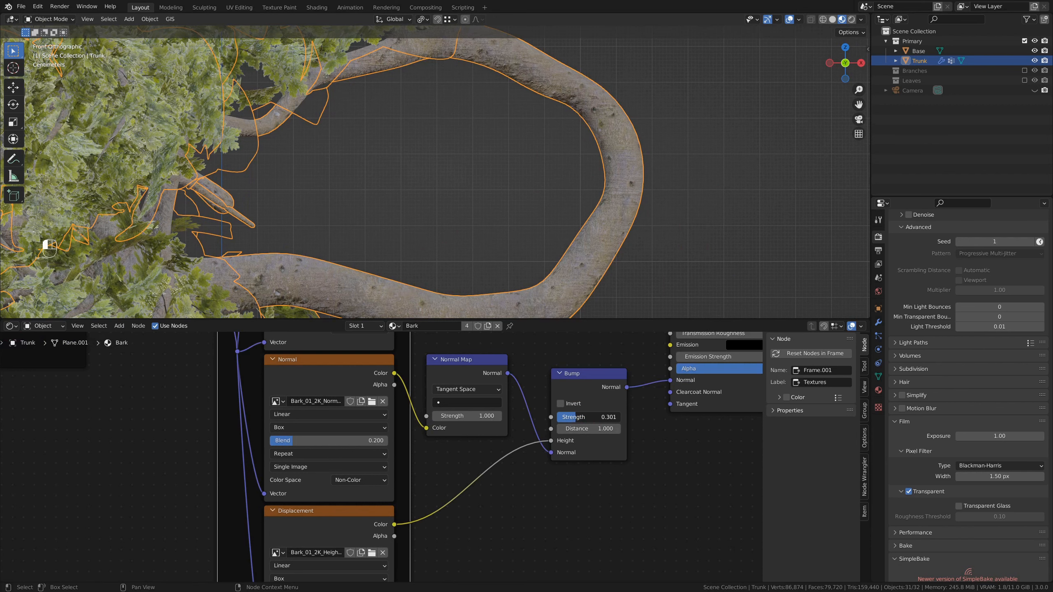
# Examine the bark relief on the branches, trunk and roots from several angles
pyautogui.moveTo(662, 98); pyautogui.dragTo(596, 117, button='middle')
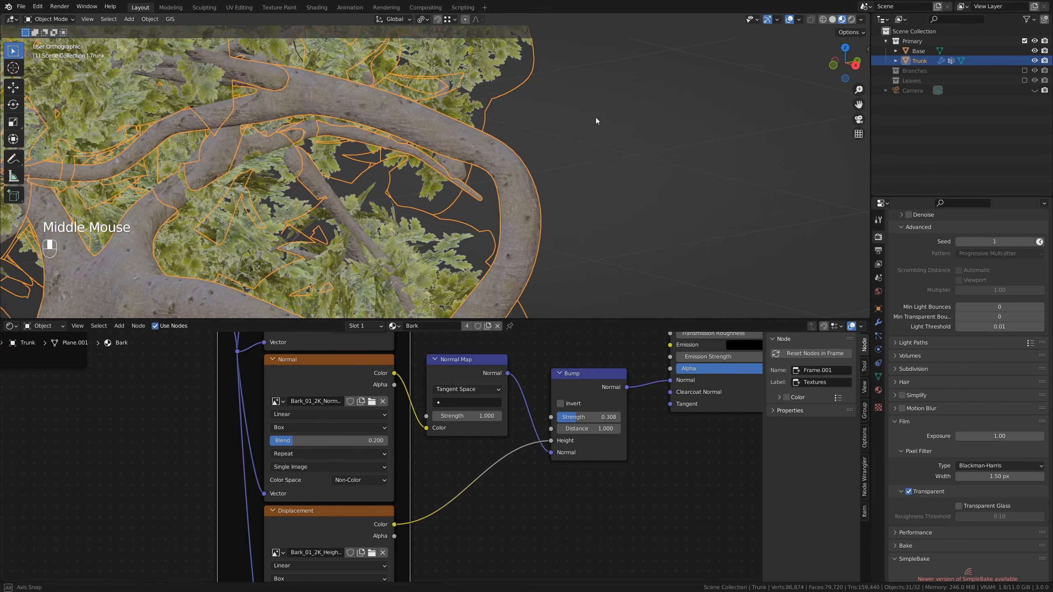
pyautogui.scroll(-3, 595, 117)
pyautogui.keyDown('shift'); pyautogui.moveTo(476, 182); pyautogui.dragTo(535, 159, button='middle'); pyautogui.keyUp('shift')
pyautogui.scroll(2, 528, 162)
pyautogui.scroll(2, 528, 161)
pyautogui.keyDown('shift'); pyautogui.moveTo(631, 167); pyautogui.dragTo(530, 231, button='middle'); pyautogui.keyUp('shift')
pyautogui.scroll(-2, 544, 213)
pyautogui.scroll(-6, 499, 497)
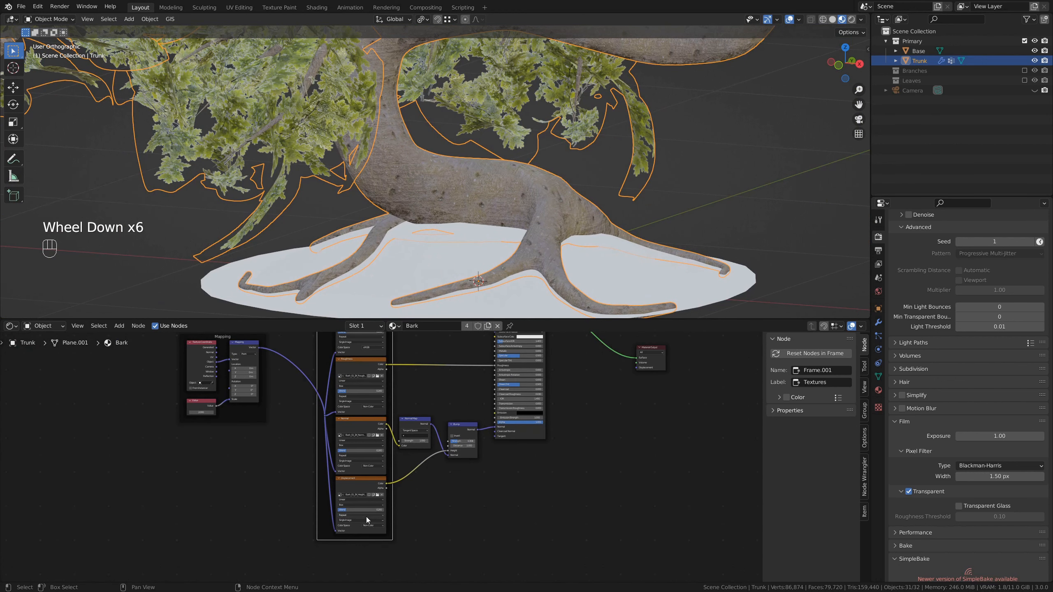
# Look over the complete Bark node tree, from the Mapping and Textures frames through the Bump node to the Material Output
pyautogui.scroll(2, 454, 540)
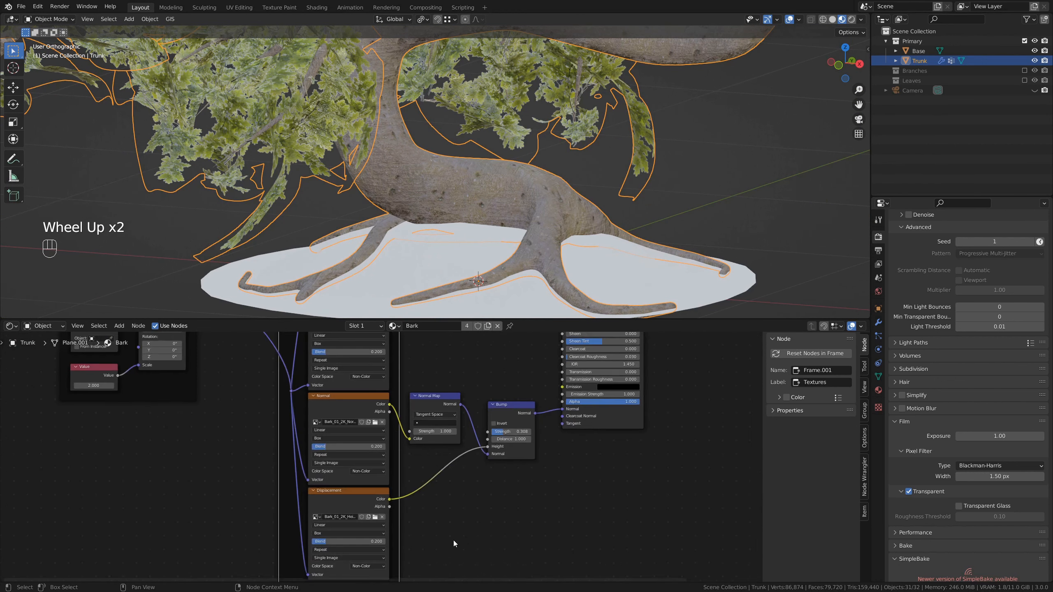
pyautogui.scroll(1, 453, 541)
pyautogui.moveTo(453, 541); pyautogui.dragTo(469, 462, button='middle')
pyautogui.hotkey('shift', 'space')
pyautogui.hotkey('ctrl', 'space')
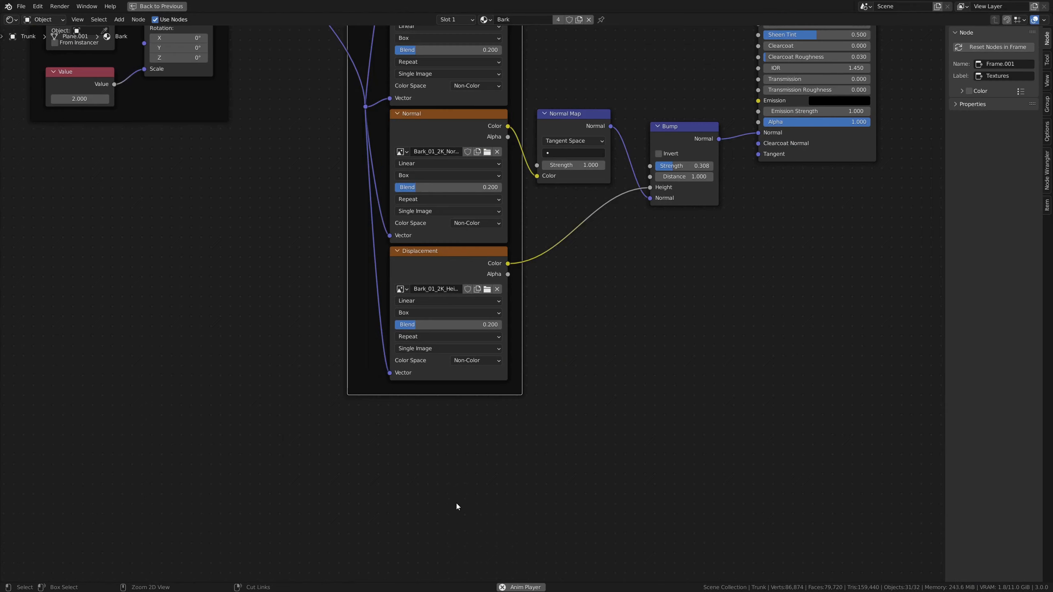
pyautogui.scroll(1, 497, 315)
pyautogui.moveTo(555, 310); pyautogui.dragTo(544, 470, button='middle')
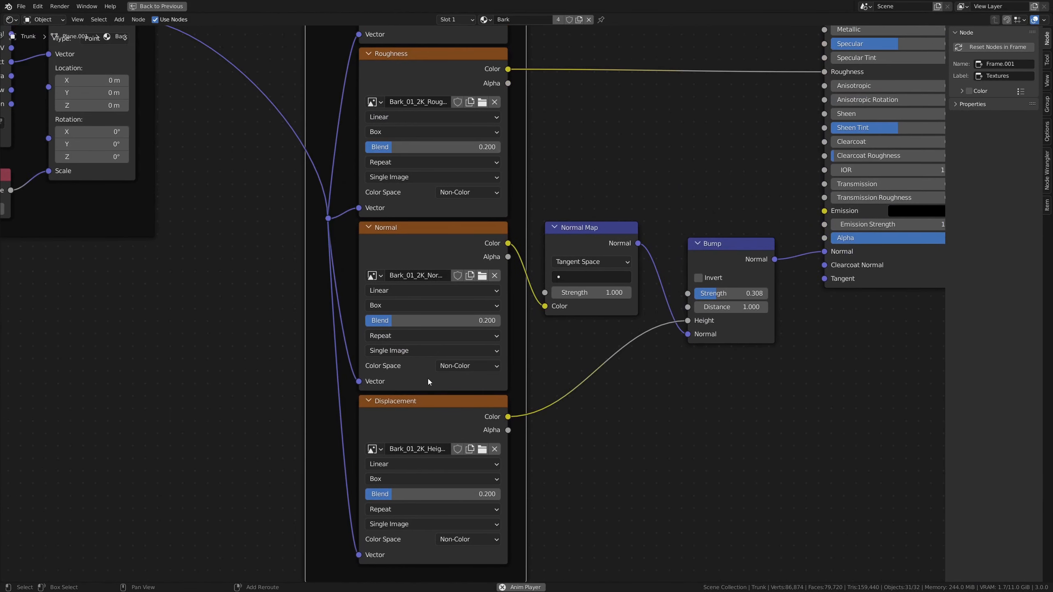
pyautogui.moveTo(548, 208); pyautogui.dragTo(525, 494, button='middle')
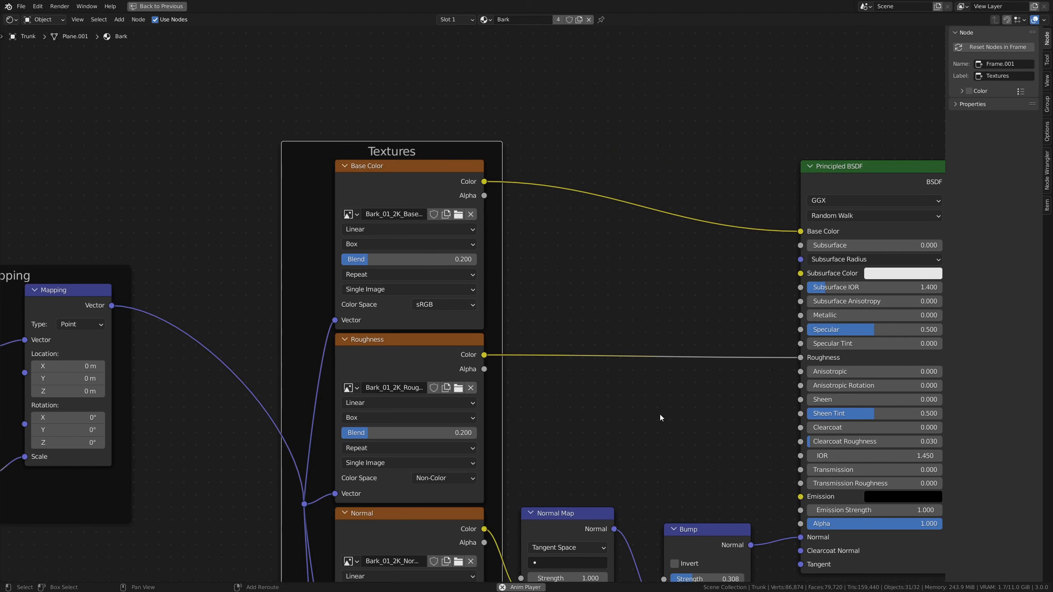
pyautogui.keyDown('shift'); pyautogui.moveTo(660, 415); pyautogui.dragTo(663, 314, button='middle'); pyautogui.keyUp('shift')
pyautogui.scroll(-3, 656, 265)
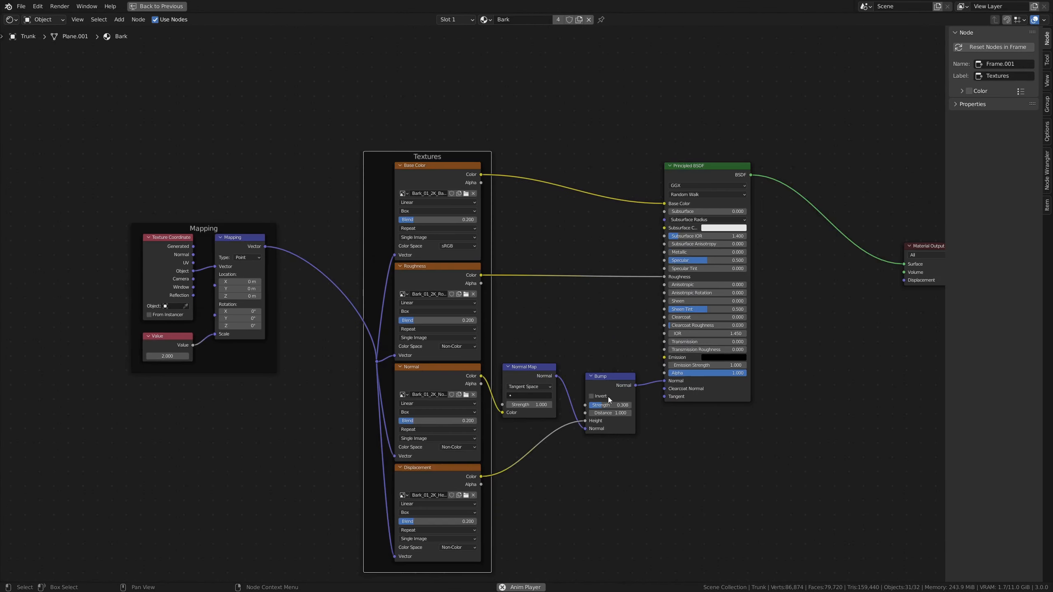
pyautogui.moveTo(608, 397); pyautogui.dragTo(570, 309, button='middle')
pyautogui.hotkey('ctrl', 'space')
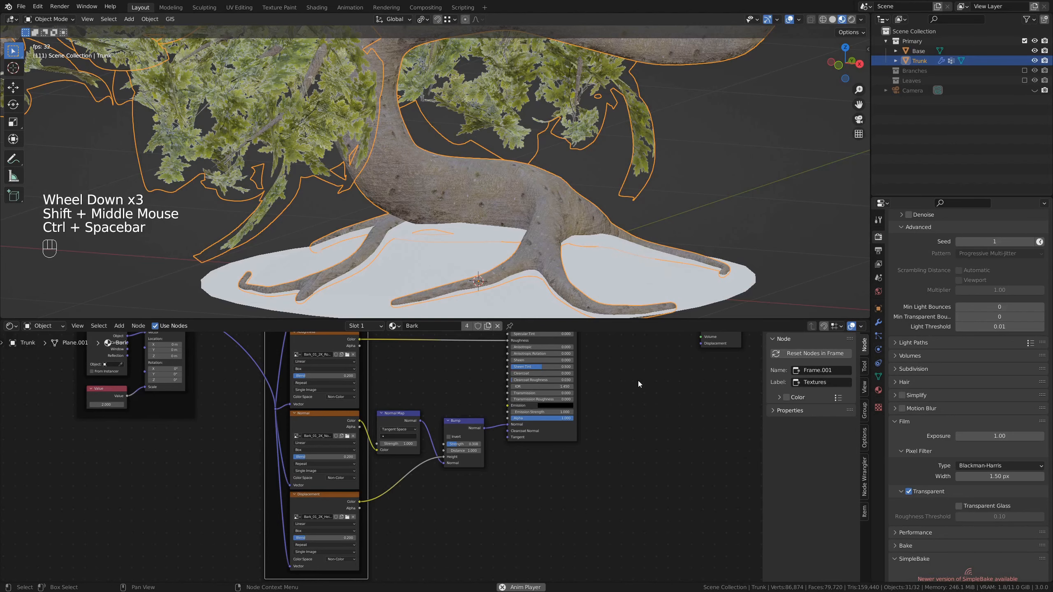
pyautogui.scroll(-2, 573, 392)
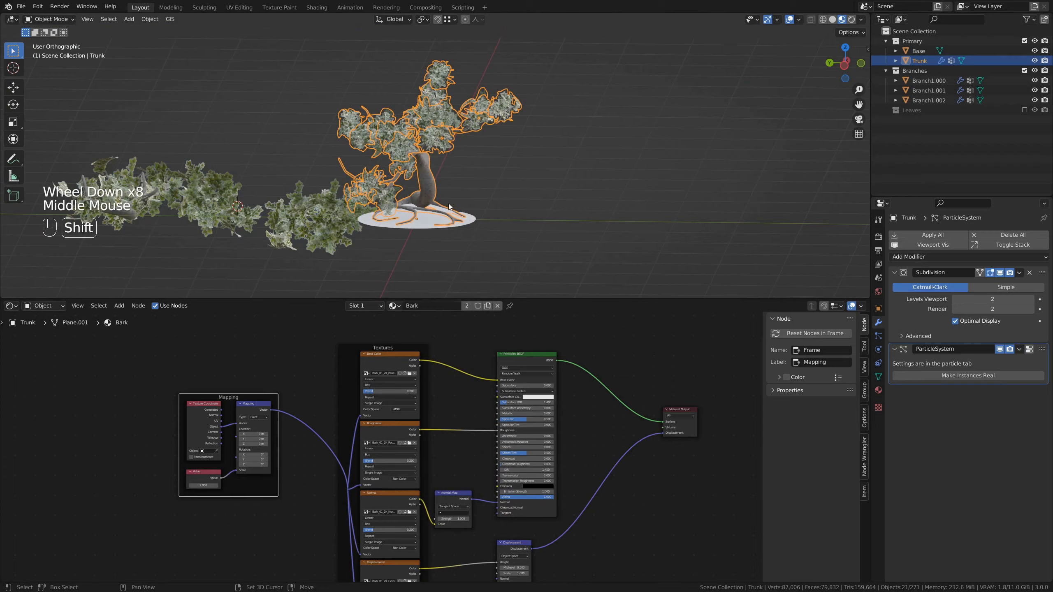
# Link Branch1.001's materials to Branch1.000 and Branch1.002, with Branch1.001 as the active object
pyautogui.keyDown('shift'); pyautogui.moveTo(551, 147); pyautogui.dragTo(438, 161, button='middle'); pyautogui.keyUp('shift')
pyautogui.scroll(2, 544, 167)
pyautogui.scroll(3, 502, 144)
pyautogui.scroll(-2, 317, 187)
pyautogui.scroll(-5, 485, 152)
pyautogui.click(437, 132)
pyautogui.scroll(3, 464, 167)
pyautogui.click(433, 145)
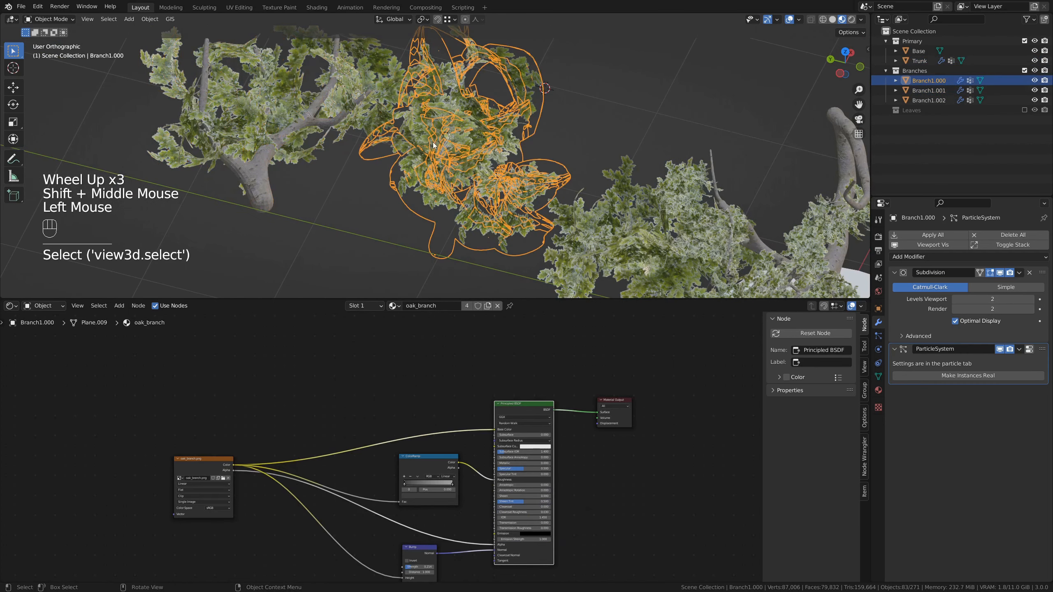
pyautogui.moveTo(309, 211); pyautogui.dragTo(662, 159, button='middle')
pyautogui.keyDown('shift'); pyautogui.click(662, 158); pyautogui.keyUp('shift')
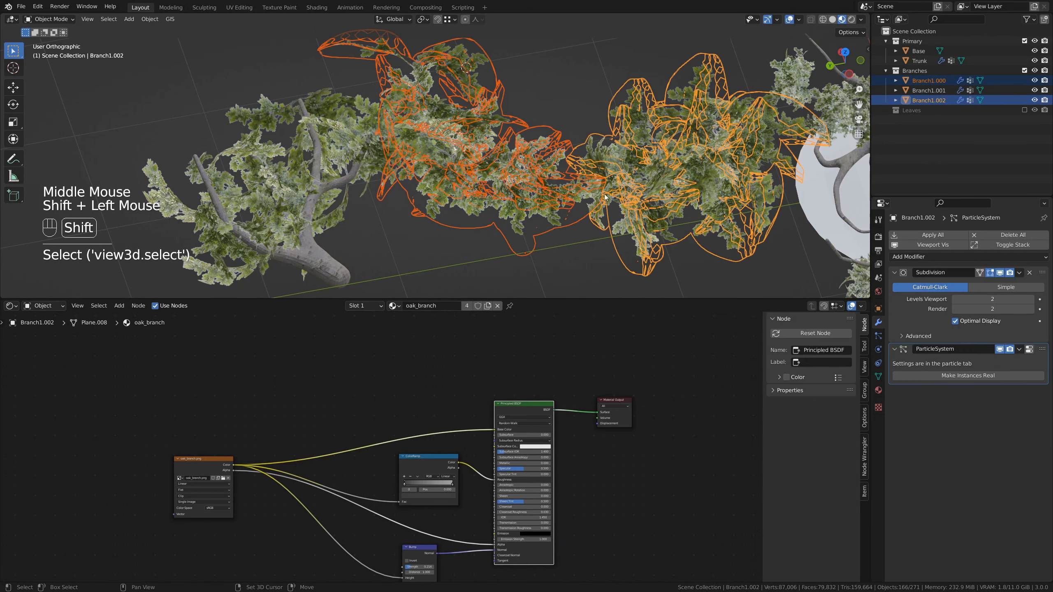
pyautogui.keyDown('shift'); pyautogui.click(294, 252); pyautogui.keyUp('shift')
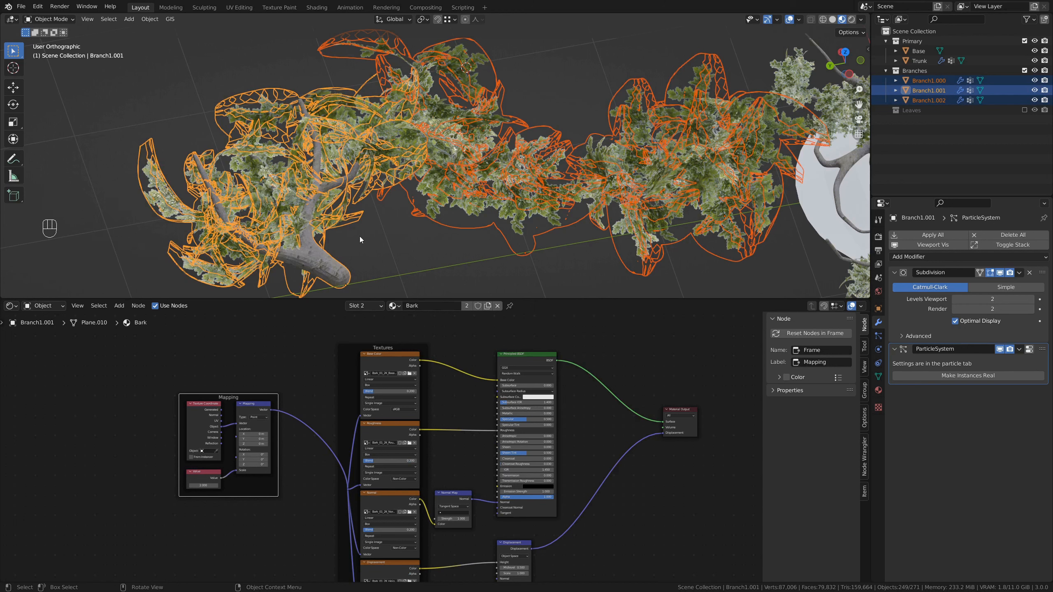
pyautogui.hotkey('ctrl', 'l')
pyautogui.moveTo(360, 239)
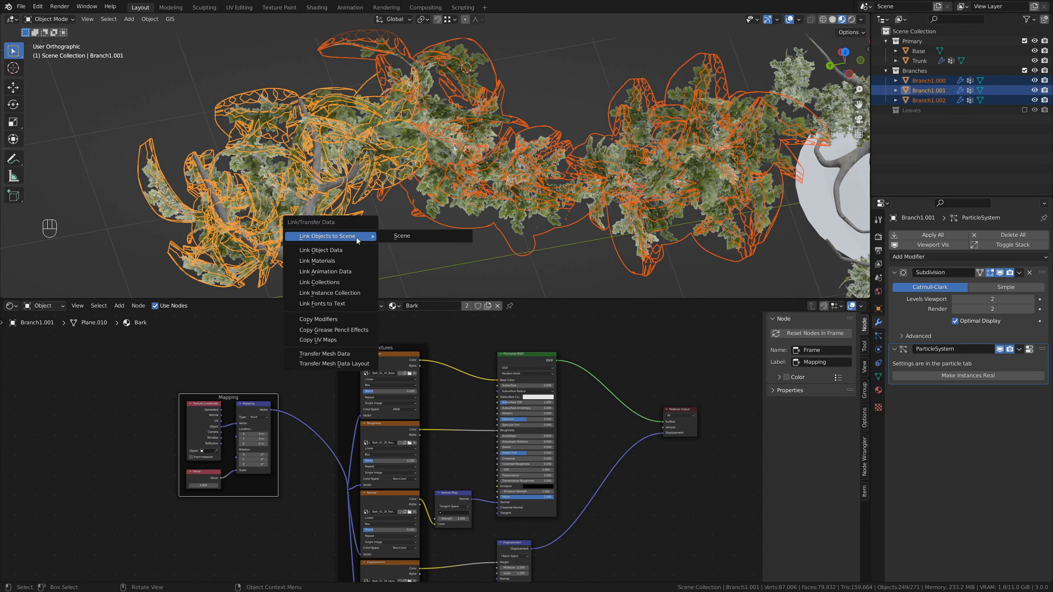
pyautogui.click(349, 261)
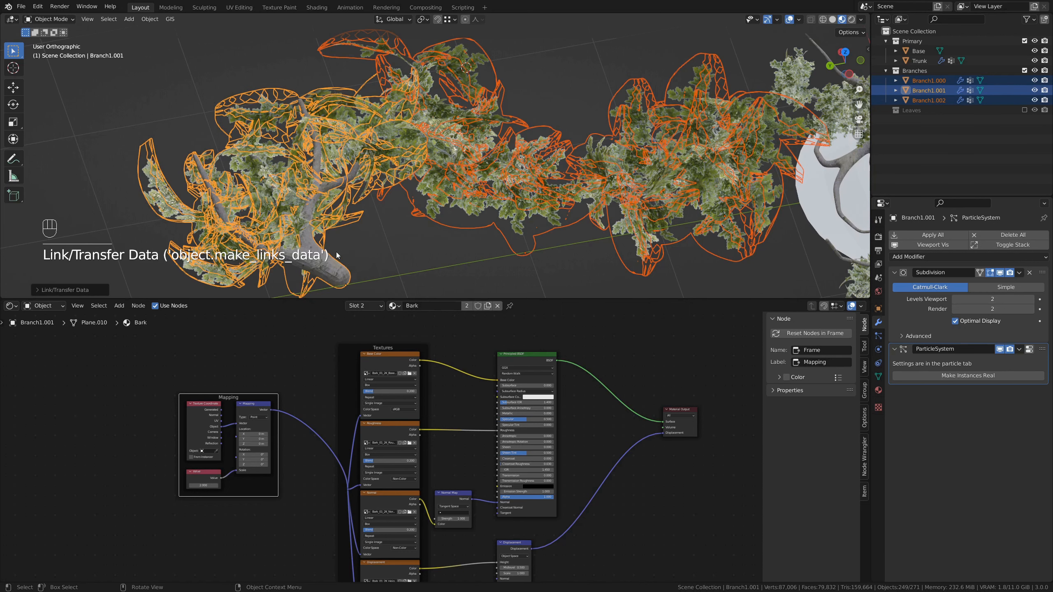
# Assign the Bark material to the connected wood faces of Branch1.000, starting from its base end face
pyautogui.click(507, 209)
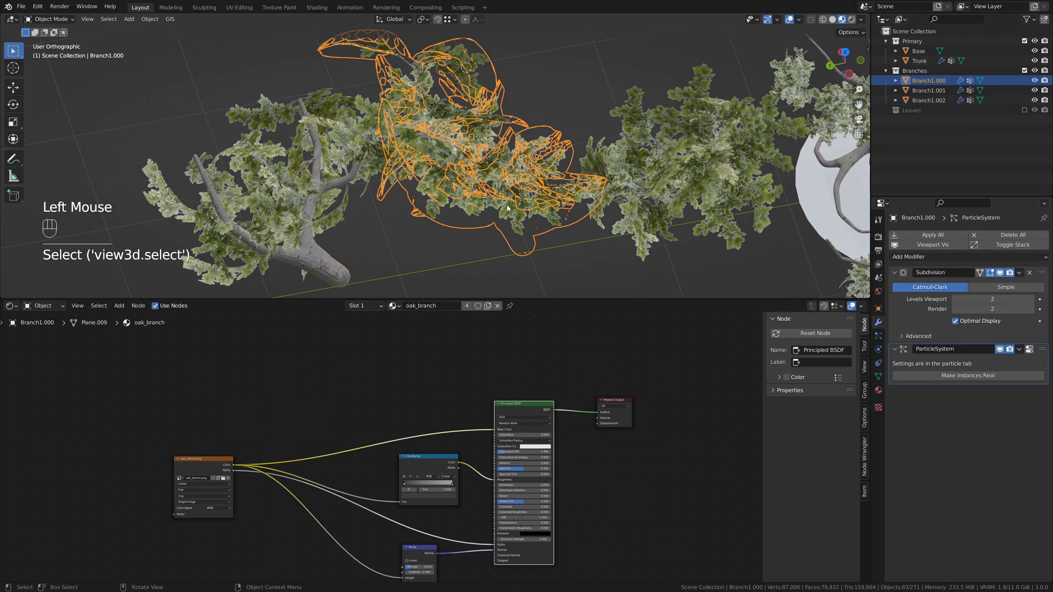
pyautogui.press('Tab')
pyautogui.click(521, 249)
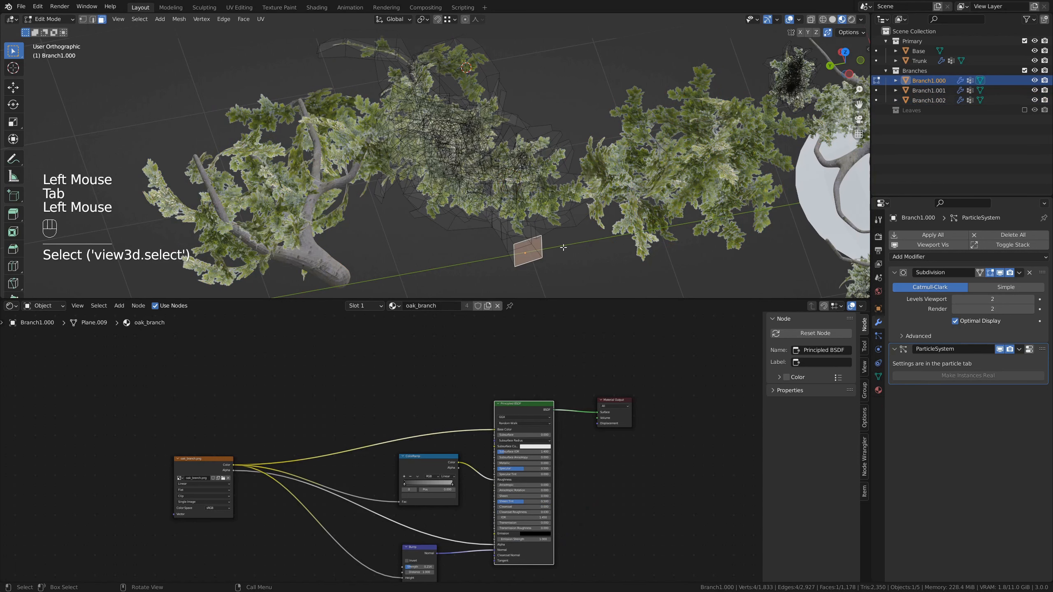
pyautogui.hotkey('ctrl', 'l')
pyautogui.moveTo(513, 240); pyautogui.dragTo(534, 244, button='middle')
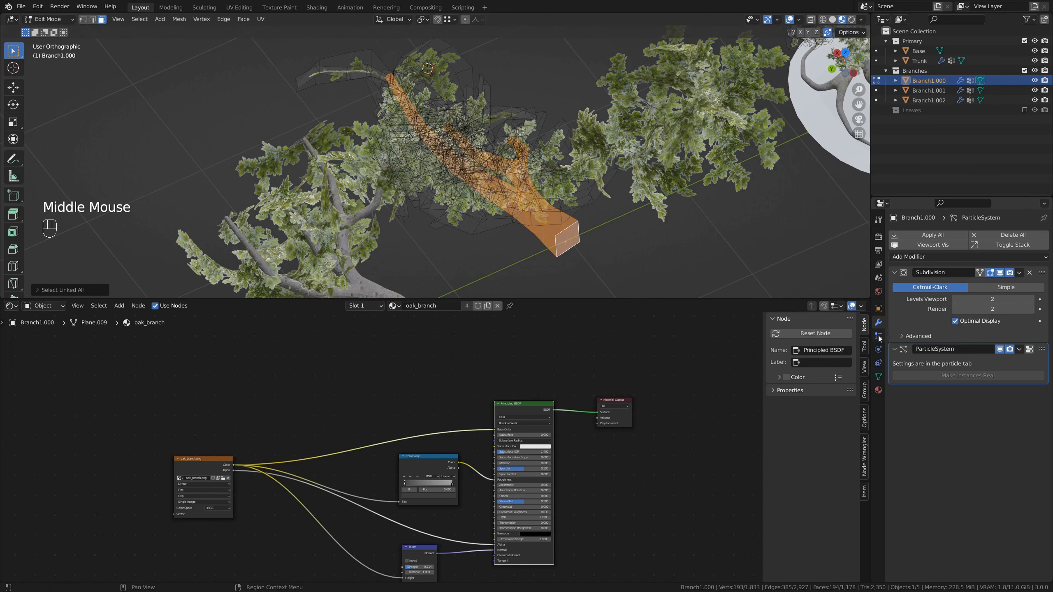
pyautogui.click(879, 391)
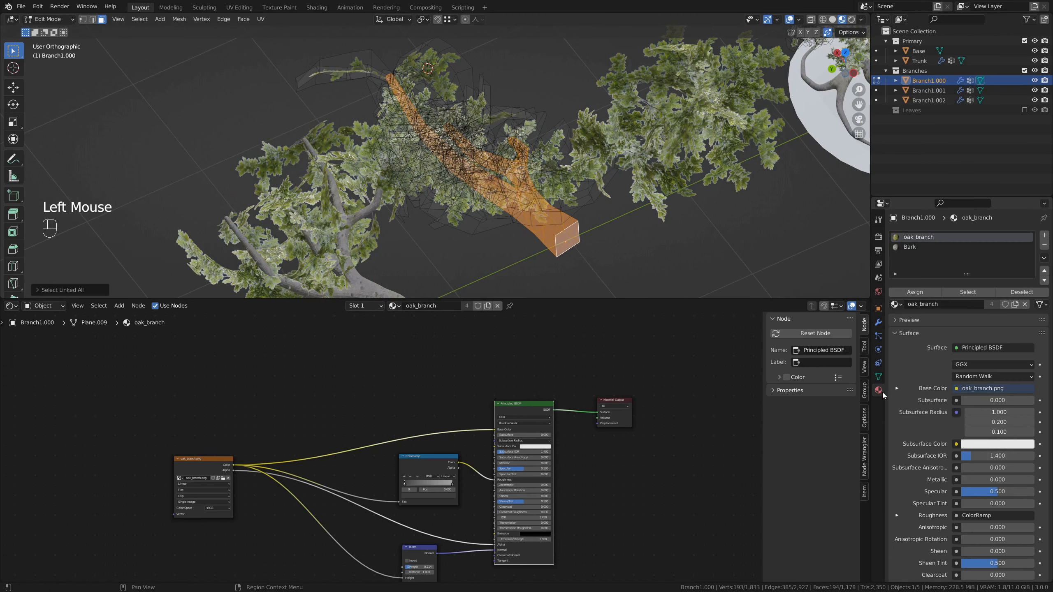
pyautogui.click(909, 247)
pyautogui.keyDown('shift'); pyautogui.moveTo(710, 202); pyautogui.dragTo(443, 175, button='middle'); pyautogui.keyUp('shift')
pyautogui.press('Tab')
# Assign the Bark material to the connected wood faces of Branch1.002
pyautogui.click(584, 201)
pyautogui.press('Tab')
pyautogui.hotkey('ctrl', 'l')
pyautogui.click(910, 247)
pyautogui.click(915, 292)
pyautogui.scroll(-2, 663, 220)
pyautogui.press('Tab')
# Thin the connected wood mesh of Branch1.001 inward with Shrink/Fatten
pyautogui.scroll(4, 499, 135)
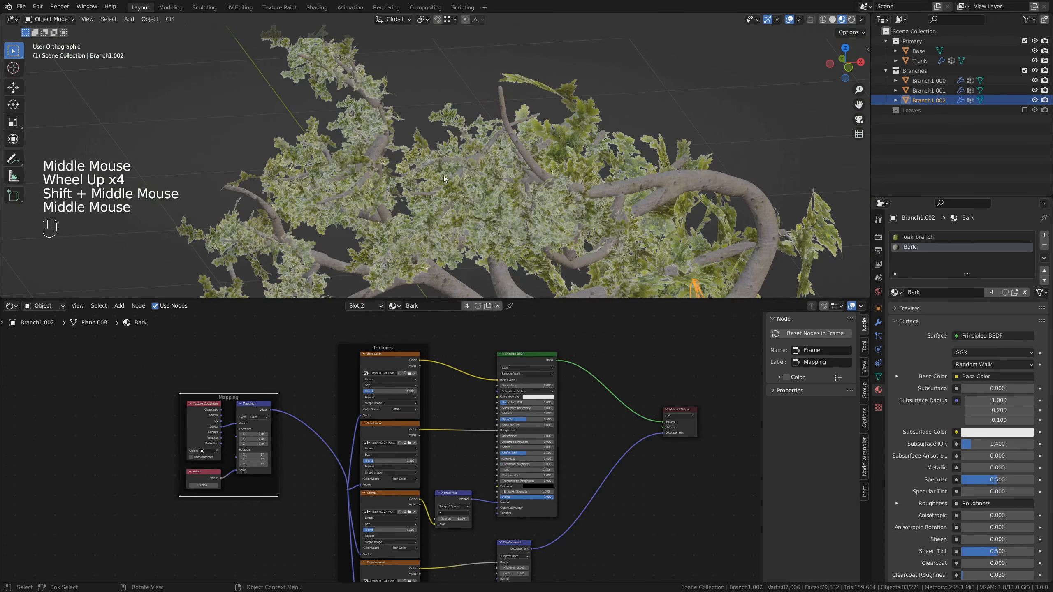
pyautogui.scroll(1, 367, 105)
pyautogui.keyDown('shift'); pyautogui.scroll(1, 367, 107); pyautogui.keyUp('shift')
pyautogui.keyDown('shift'); pyautogui.moveTo(367, 108); pyautogui.dragTo(457, 135, button='middle'); pyautogui.keyUp('shift')
pyautogui.scroll(-3, 497, 137)
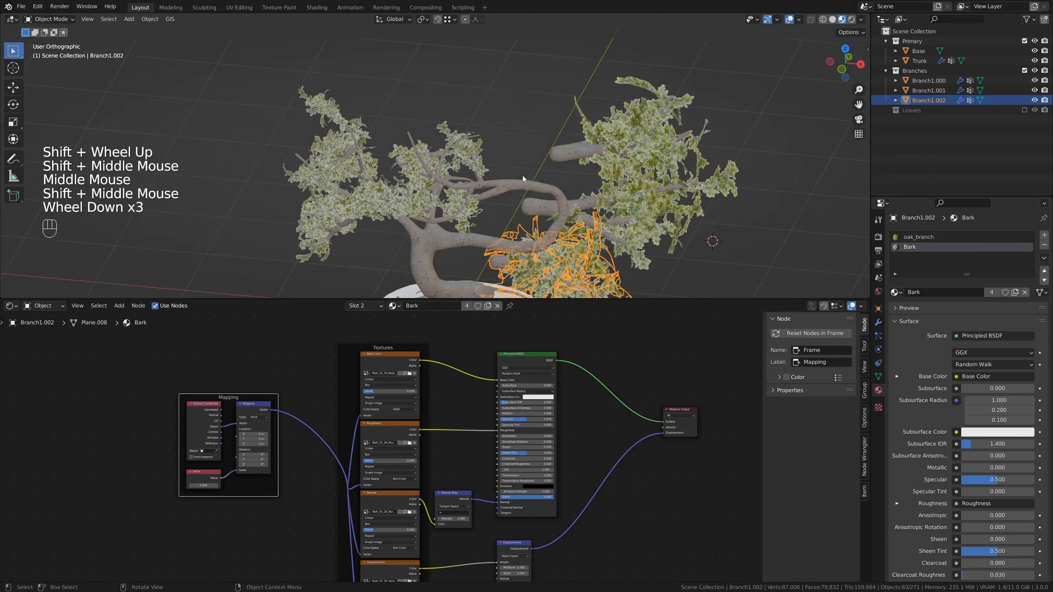
pyautogui.keyDown('shift'); pyautogui.moveTo(522, 176); pyautogui.dragTo(449, 206, button='middle'); pyautogui.keyUp('shift')
pyautogui.click(459, 205)
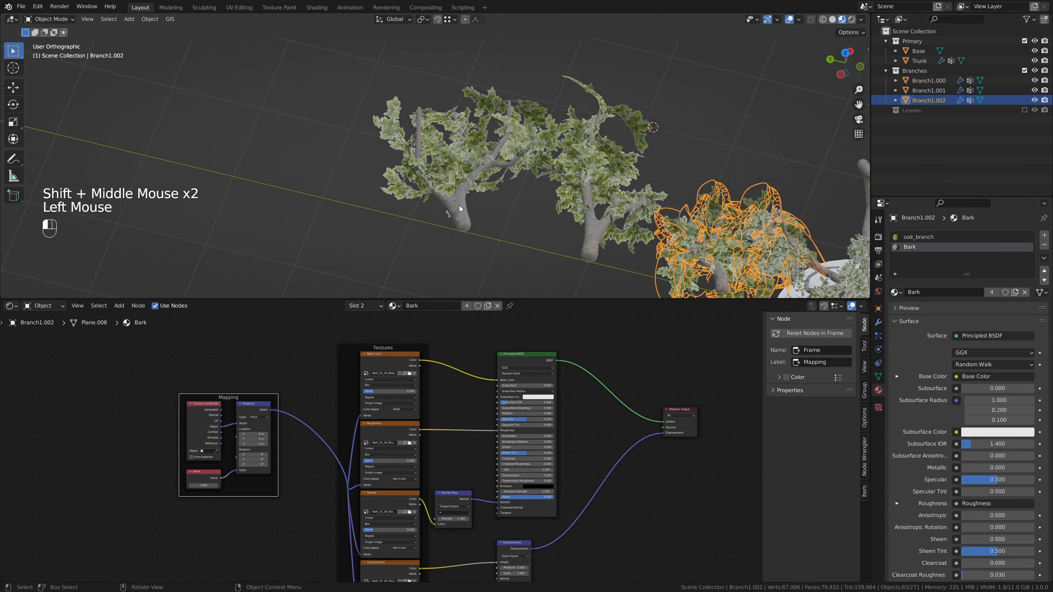
pyautogui.keyDown('shift'); pyautogui.moveTo(524, 250); pyautogui.dragTo(524, 192, button='middle'); pyautogui.keyUp('shift')
pyautogui.scroll(1, 484, 182)
pyautogui.press('Tab')
pyautogui.scroll(2, 602, 245)
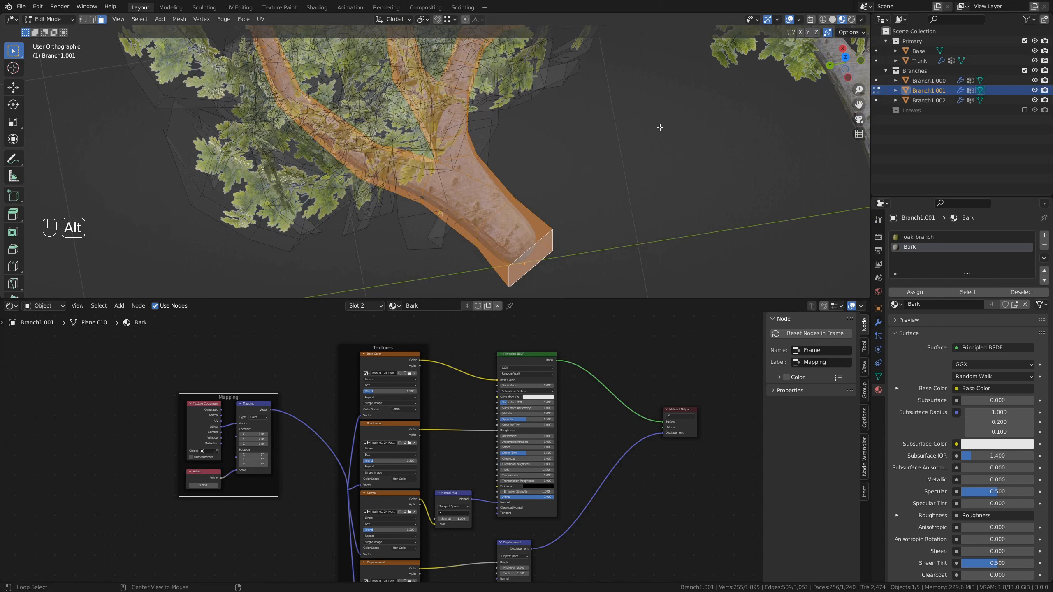
pyautogui.hotkey('alt', 's')
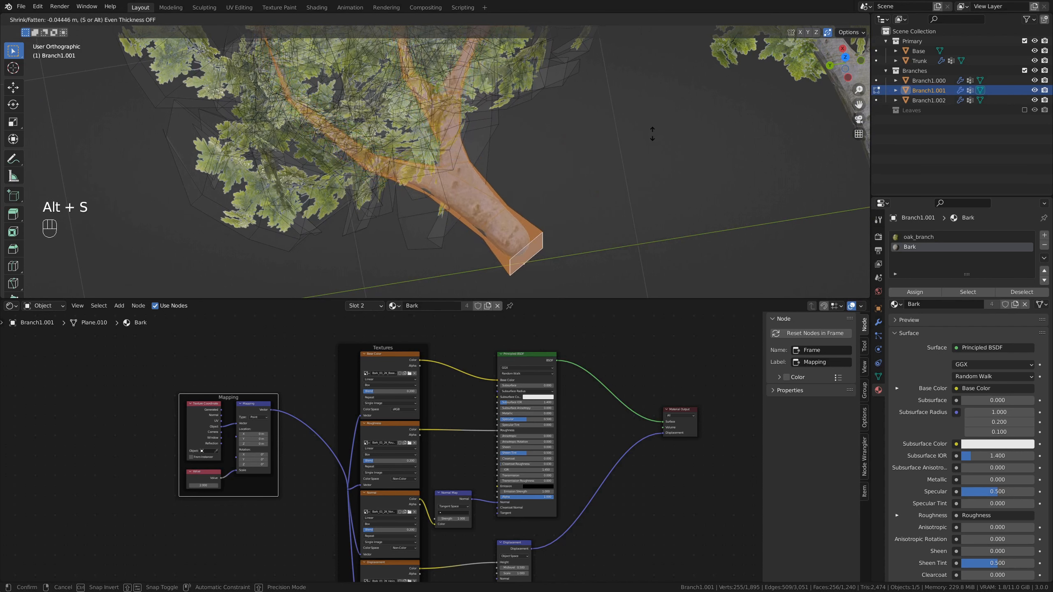
pyautogui.click(531, 219)
# Thin the base section of Branch1.001 with Shrink/Fatten, using the base face loop grown by two selection steps
pyautogui.keyDown('alt'); pyautogui.click(531, 220); pyautogui.keyUp('alt')
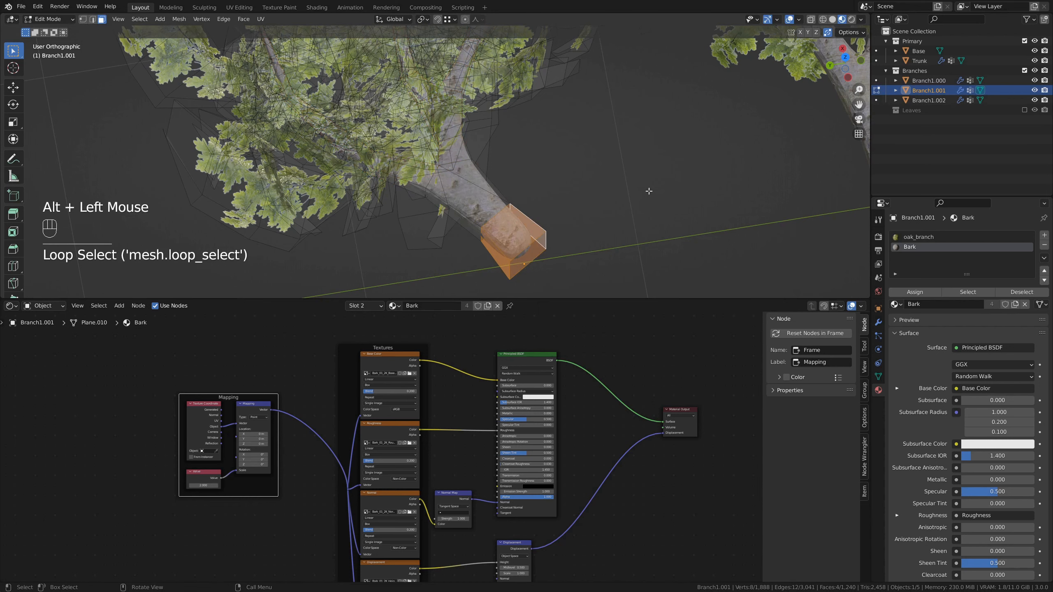
pyautogui.hotkey('ctrl', '=')
pyautogui.hotkey('ctrl', '=')
pyautogui.hotkey('alt', 'a')
pyautogui.hotkey('ctrl', 'z')
pyautogui.hotkey('alt', 's')
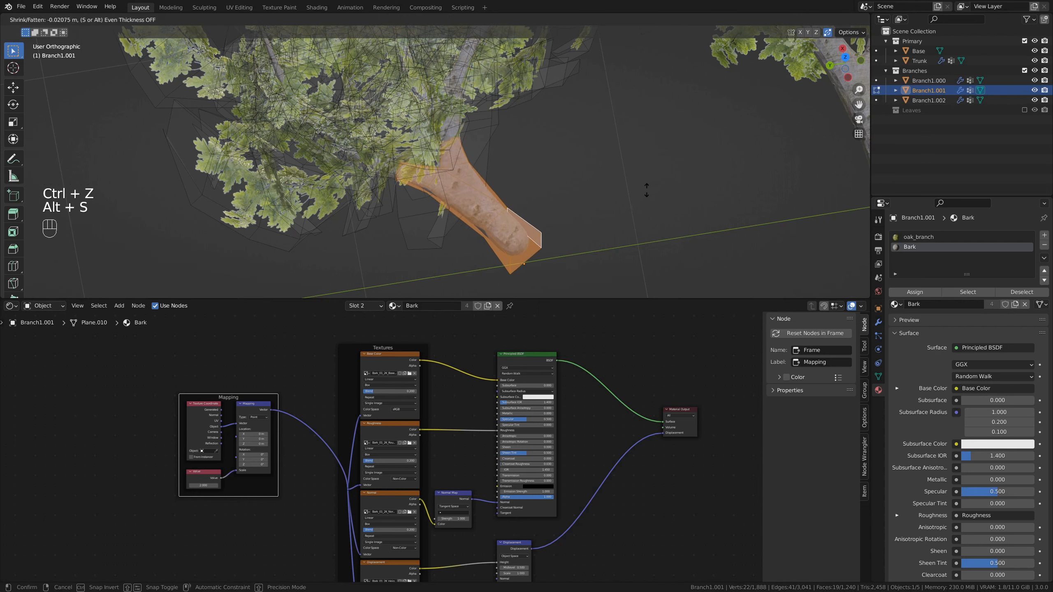
pyautogui.click(646, 190)
pyautogui.press('Tab')
# Thin the lower wood of Branch1.000 with Shrink/Fatten and proportional editing, growing the selection outward from its base face loop
pyautogui.scroll(-4, 647, 190)
pyautogui.keyDown('shift'); pyautogui.moveTo(647, 190); pyautogui.dragTo(538, 211, button='middle'); pyautogui.keyUp('shift')
pyautogui.click(504, 207)
pyautogui.press('Tab')
pyautogui.keyDown('alt'); pyautogui.click(506, 251); pyautogui.keyUp('alt')
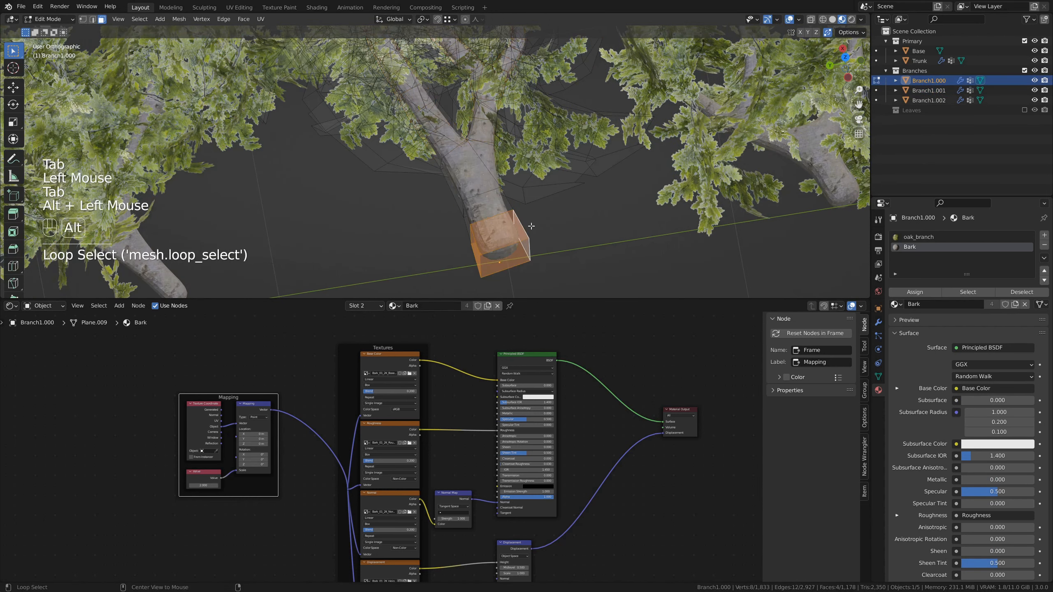
pyautogui.hotkey('ctrl', '=')
pyautogui.hotkey('ctrl', '=')
pyautogui.hotkey('ctrl', '=')
pyautogui.hotkey('ctrl', '=')
pyautogui.hotkey('ctrl', '=')
pyautogui.hotkey('ctrl', '=')
pyautogui.hotkey('ctrl', '=')
pyautogui.keyDown('shift'); pyautogui.moveTo(506, 251); pyautogui.dragTo(497, 232, button='middle'); pyautogui.keyUp('shift')
pyautogui.scroll(-2, 497, 232)
pyautogui.moveTo(498, 233); pyautogui.dragTo(505, 242, button='middle')
pyautogui.click(466, 20)
pyautogui.scroll(3, 547, 203)
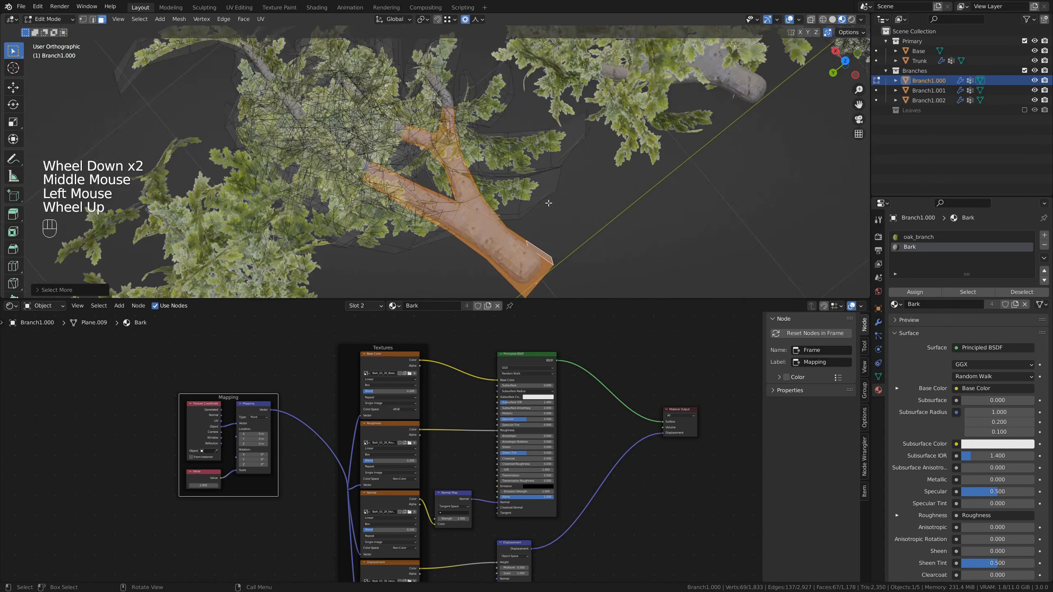
pyautogui.keyDown('shift'); pyautogui.moveTo(547, 202); pyautogui.dragTo(542, 166, button='middle'); pyautogui.keyUp('shift')
pyautogui.click(477, 20)
pyautogui.click(476, 65)
pyautogui.hotkey('alt', 's')
pyautogui.click(619, 194)
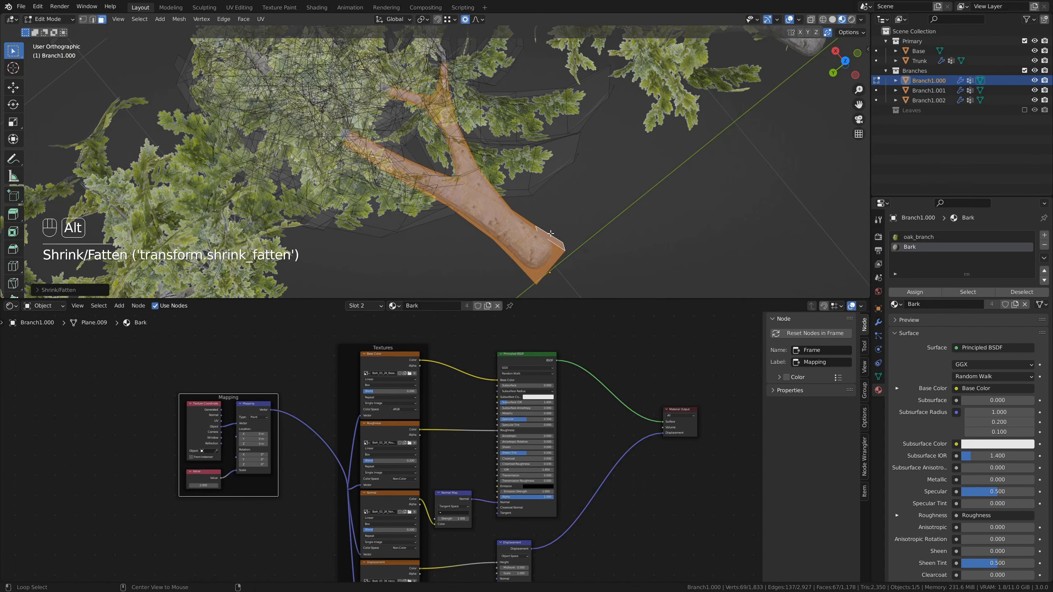
# Shrink only the base face loop of Branch1.000 further and finish editing the mesh
pyautogui.keyDown('alt'); pyautogui.click(543, 250); pyautogui.keyUp('alt')
pyautogui.hotkey('alt', 's')
pyautogui.click(682, 195)
pyautogui.press('Tab')
# Thin the lower wood of Branch1.002 with Shrink/Fatten, growing the selection five times from its base face loop
pyautogui.scroll(-2, 681, 195)
pyautogui.keyDown('shift'); pyautogui.moveTo(681, 195); pyautogui.dragTo(471, 211, button='middle'); pyautogui.keyUp('shift')
pyautogui.moveTo(470, 211)
pyautogui.mouseDown(button='middle')
pyautogui.moveTo(463, 204)
pyautogui.moveTo(475, 206)
pyautogui.mouseUp(button='middle')
pyautogui.click(441, 195)
pyautogui.scroll(4, 440, 195)
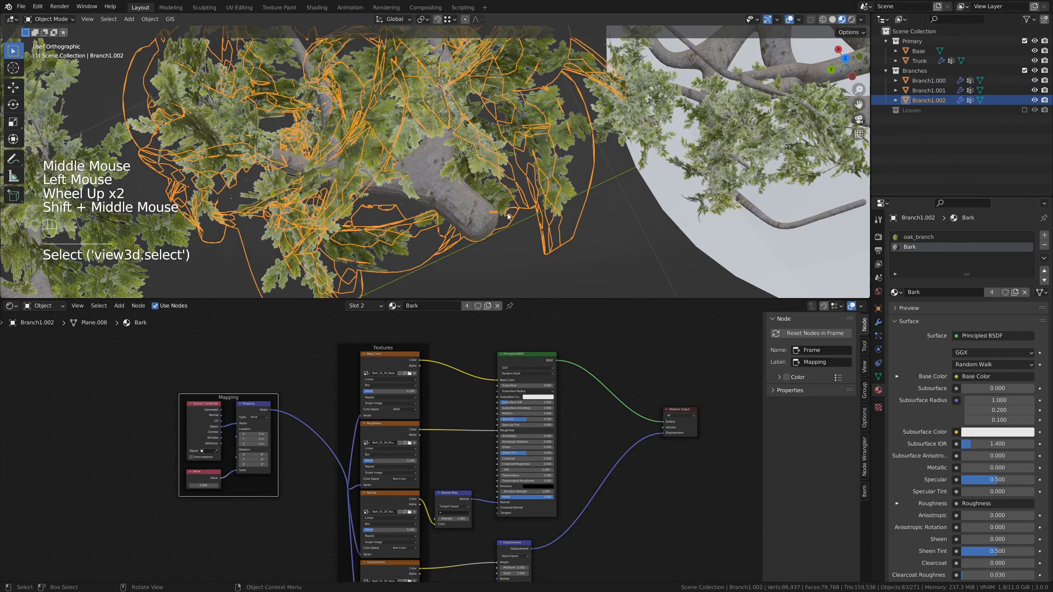
pyautogui.press('Tab')
pyautogui.keyDown('alt'); pyautogui.click(489, 249); pyautogui.keyUp('alt')
pyautogui.keyDown('alt'); pyautogui.click(471, 249); pyautogui.keyUp('alt')
pyautogui.hotkey('ctrl', '=')
pyautogui.hotkey('ctrl', '=')
pyautogui.hotkey('ctrl', '=')
pyautogui.hotkey('ctrl', '=')
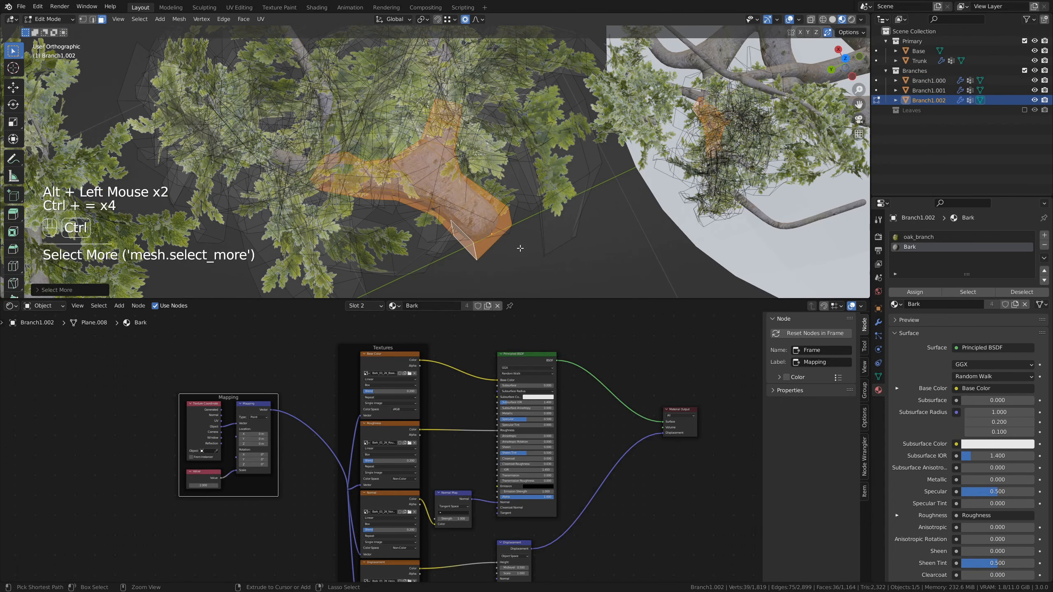
pyautogui.hotkey('ctrl', '=')
pyautogui.hotkey('alt', 's')
pyautogui.click(547, 215)
# Shrink only the base face loop of Branch1.002 further and leave mesh editing
pyautogui.keyDown('alt'); pyautogui.click(482, 245); pyautogui.keyUp('alt')
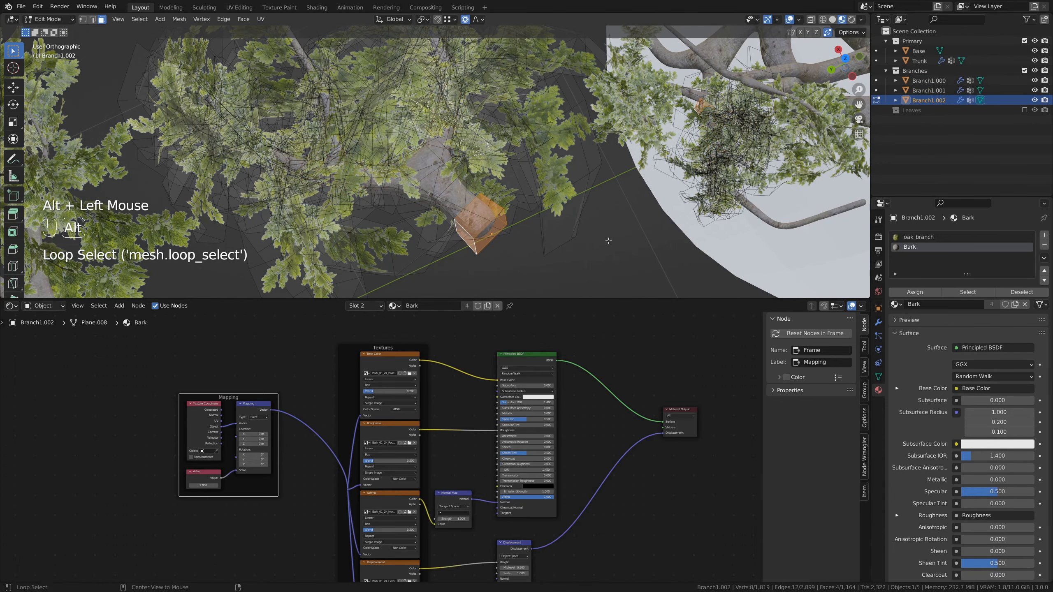
pyautogui.hotkey('alt', 's')
pyautogui.click(591, 243)
pyautogui.scroll(-3, 580, 244)
pyautogui.press('Tab')
# Select the Trunk object and exclude the Branches collection from the view layer
pyautogui.click(493, 249)
pyautogui.scroll(-3, 493, 248)
pyautogui.keyDown('shift'); pyautogui.moveTo(489, 244); pyautogui.dragTo(446, 145, button='middle'); pyautogui.keyUp('shift')
pyautogui.keyDown('shift'); pyautogui.scroll(-1, 446, 203); pyautogui.keyUp('shift')
pyautogui.scroll(1, 484, 242)
pyautogui.click(356, 161)
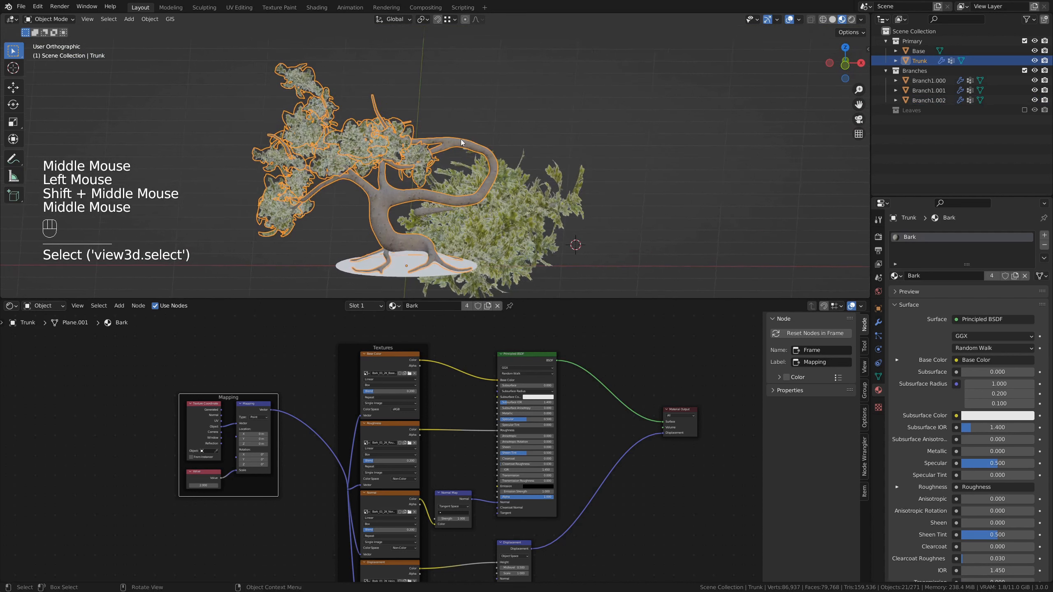
pyautogui.click(1024, 70)
pyautogui.scroll(4, 456, 243)
pyautogui.keyDown('shift'); pyautogui.moveTo(455, 243); pyautogui.dragTo(470, 202, button='middle'); pyautogui.keyUp('shift')
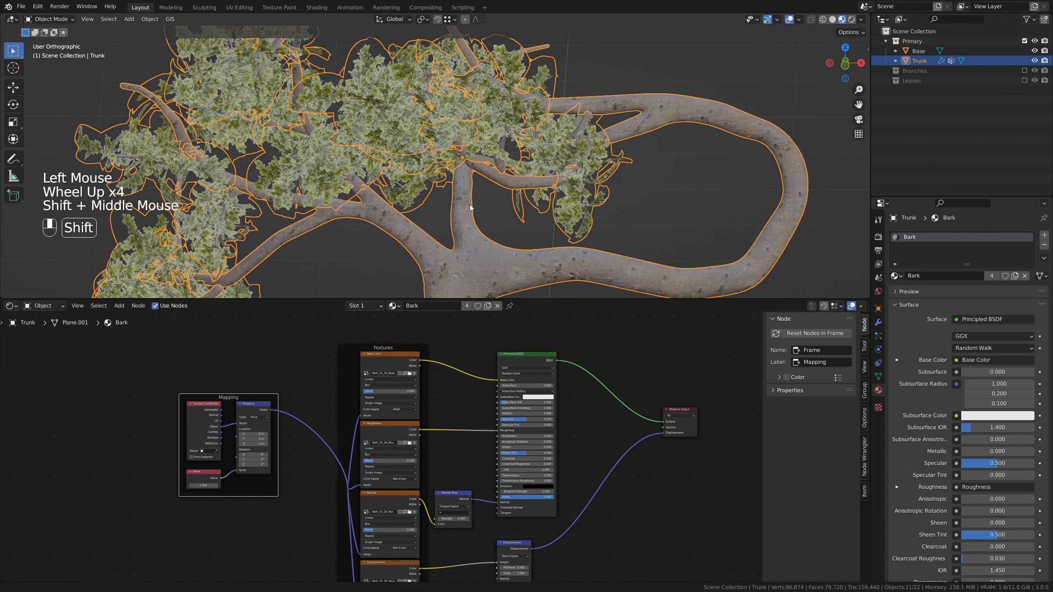
# Set the render scale of the trunk's branch particle system to 0.179
pyautogui.scroll(-2, 470, 202)
pyautogui.click(878, 335)
pyautogui.moveTo(988, 517); pyautogui.dragTo(988, 371, button='middle')
pyautogui.keyDown('shift'); pyautogui.moveTo(988, 402); pyautogui.dragTo(1017, 403); pyautogui.keyUp('shift')
pyautogui.moveTo(611, 193); pyautogui.dragTo(597, 234, button='middle')
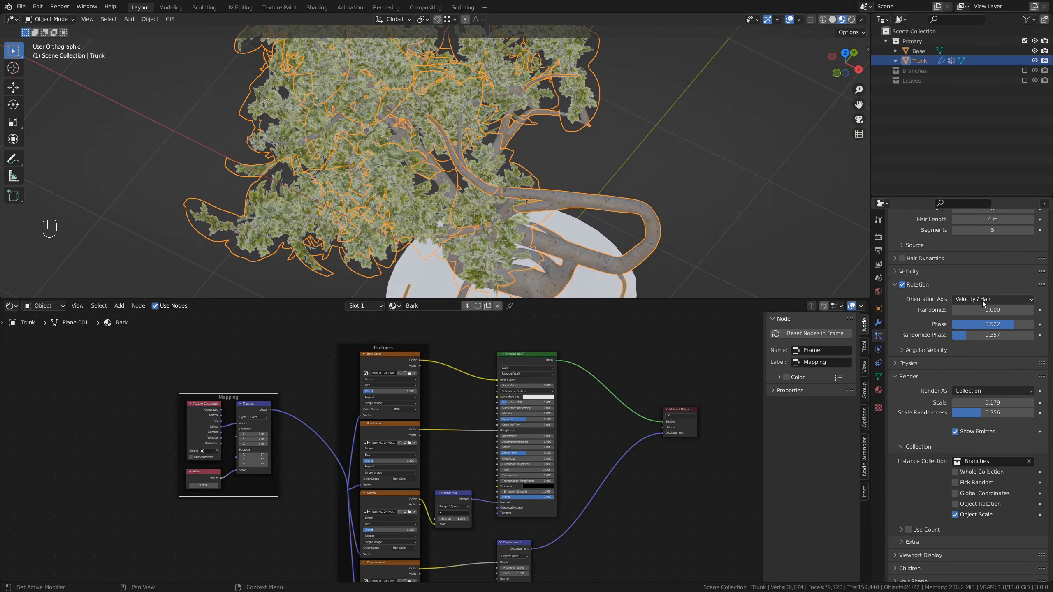
# Increase the emission number of the trunk's hair particles to make the tree denser
pyautogui.scroll(3, 1007, 258)
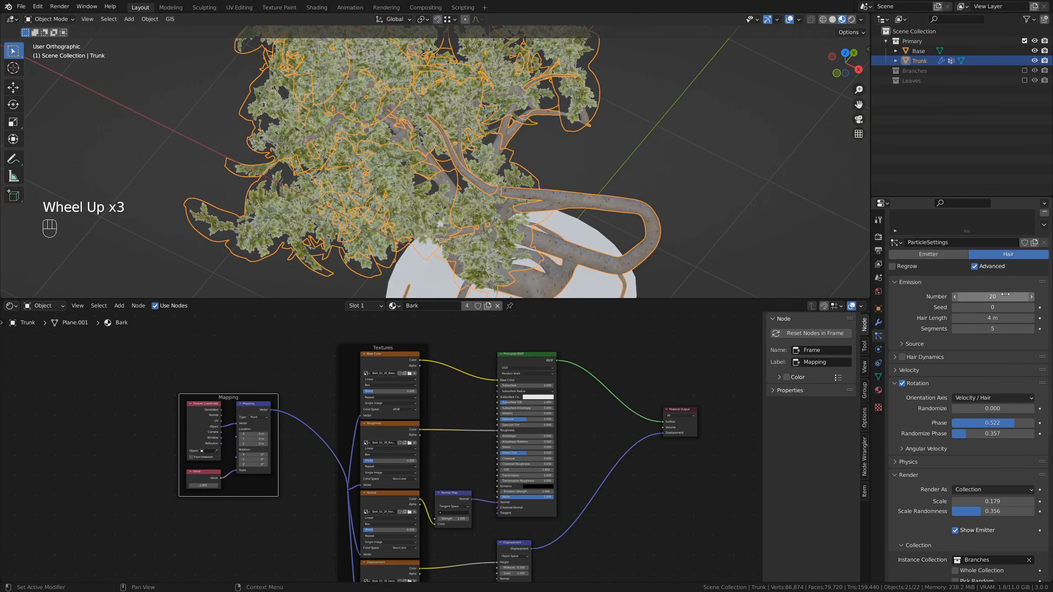
pyautogui.click(994, 297)
pyautogui.press('Return')
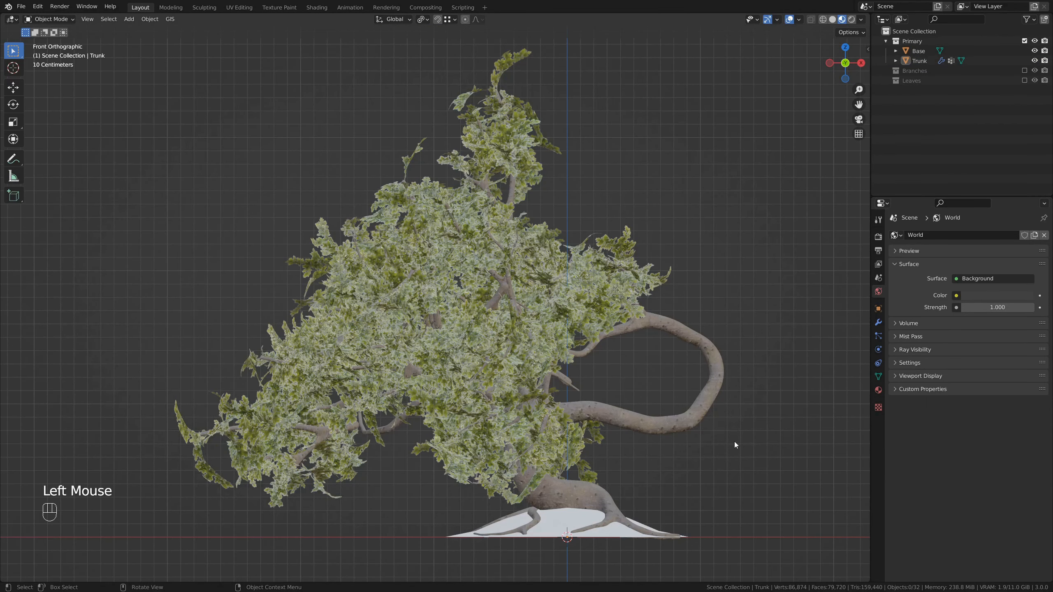
pyautogui.moveTo(735, 444)
pyautogui.keyDown('shift'); pyautogui.mouseDown(button='middle')
pyautogui.moveTo(752, 442)
pyautogui.moveTo(738, 443)
pyautogui.mouseUp(button='middle'); pyautogui.keyUp('shift')
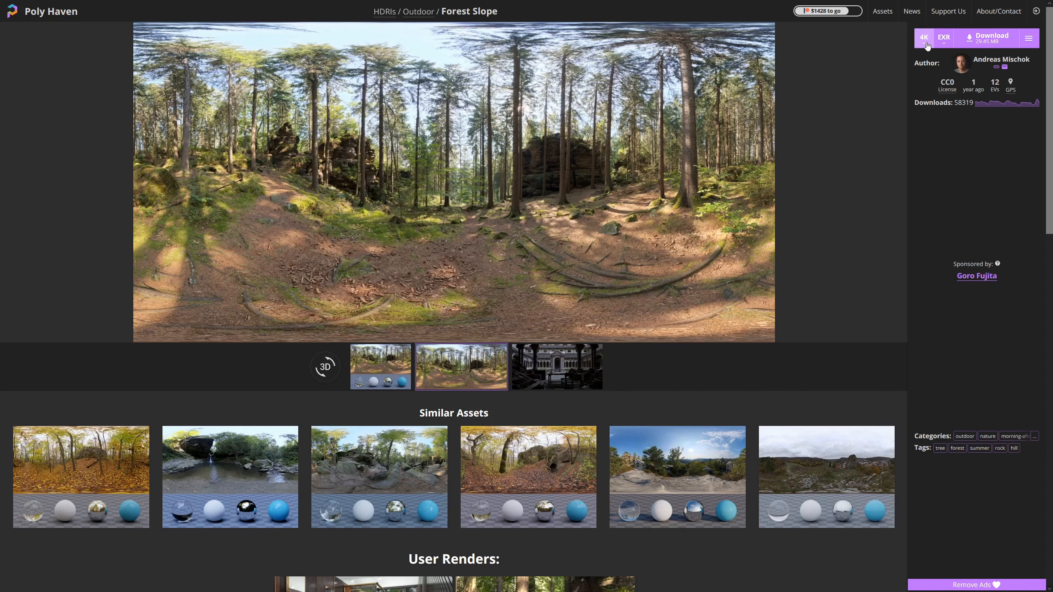
# On the Poly Haven site, download the Forest Slope HDRI at 4K resolution in HDR format
pyautogui.click(945, 40)
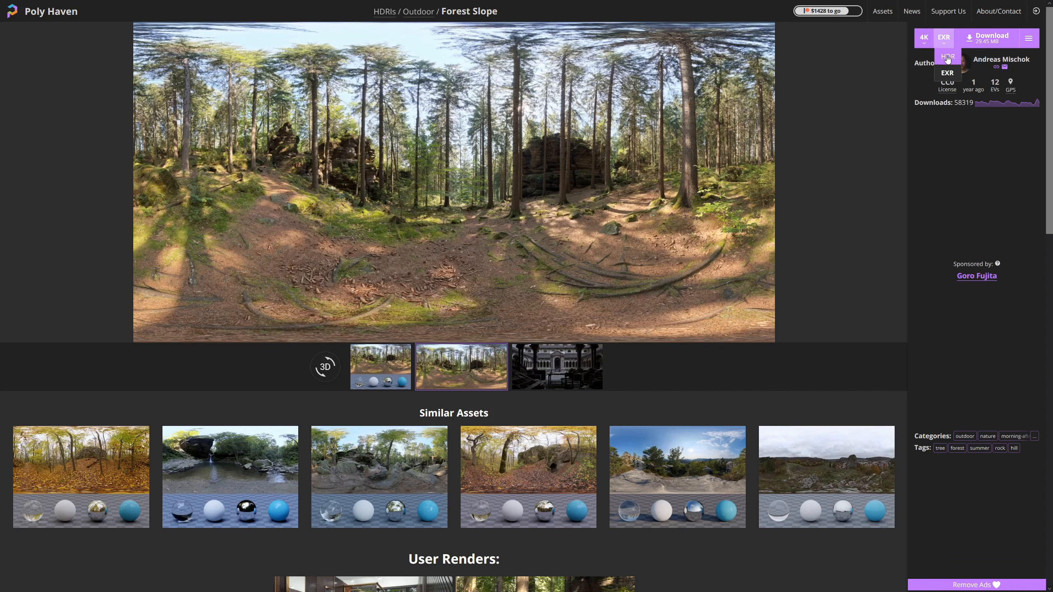
pyautogui.click(948, 56)
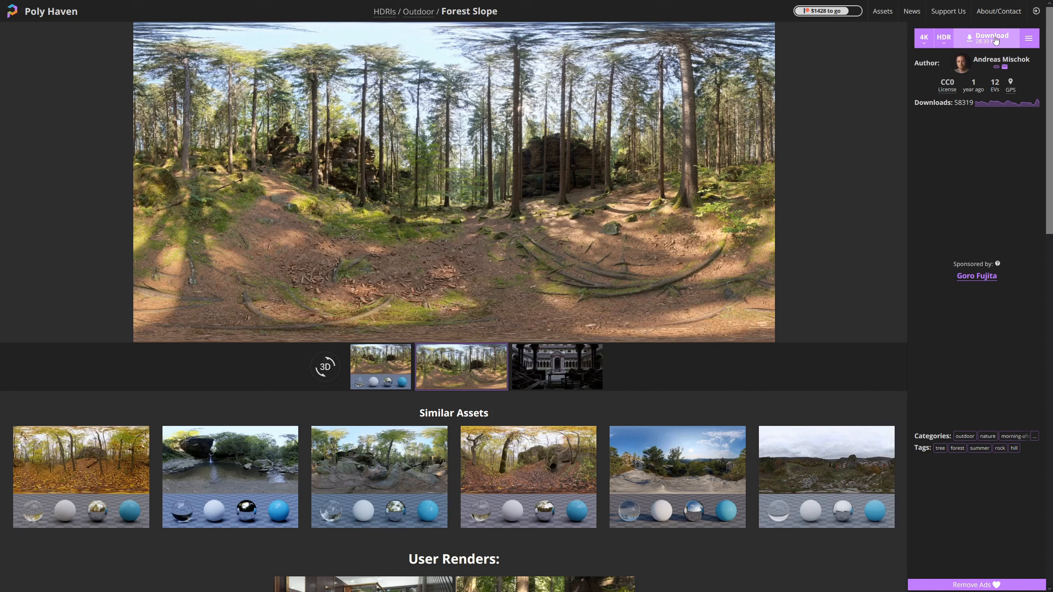
pyautogui.click(926, 45)
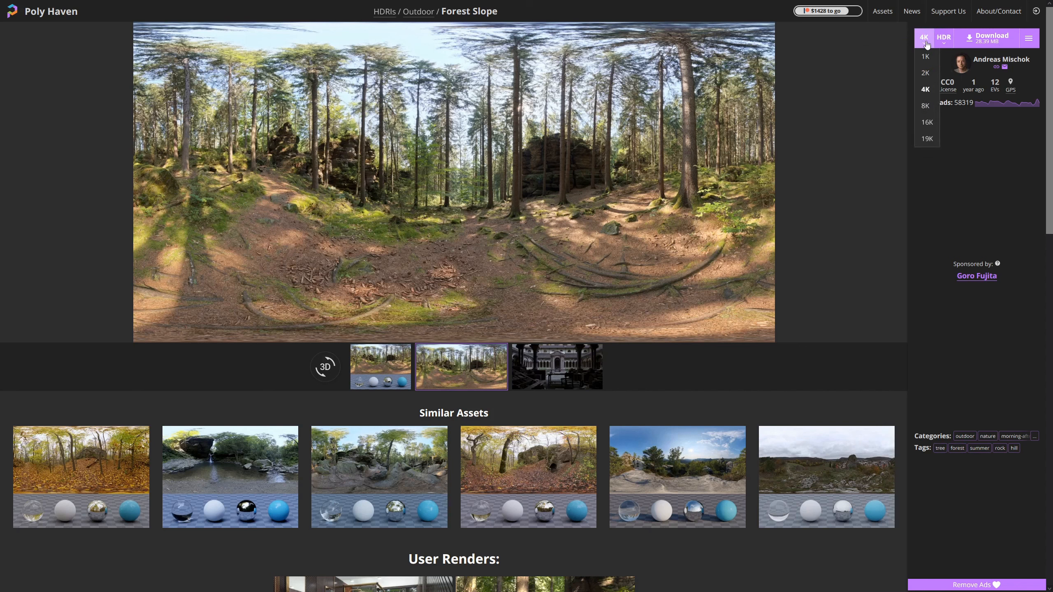
pyautogui.click(927, 45)
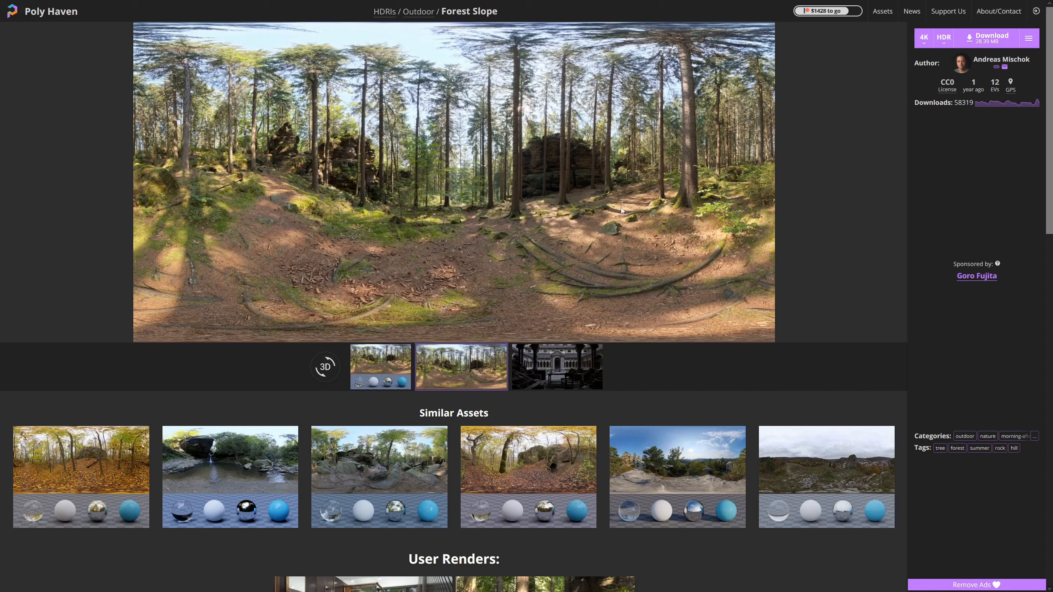
pyautogui.click(988, 41)
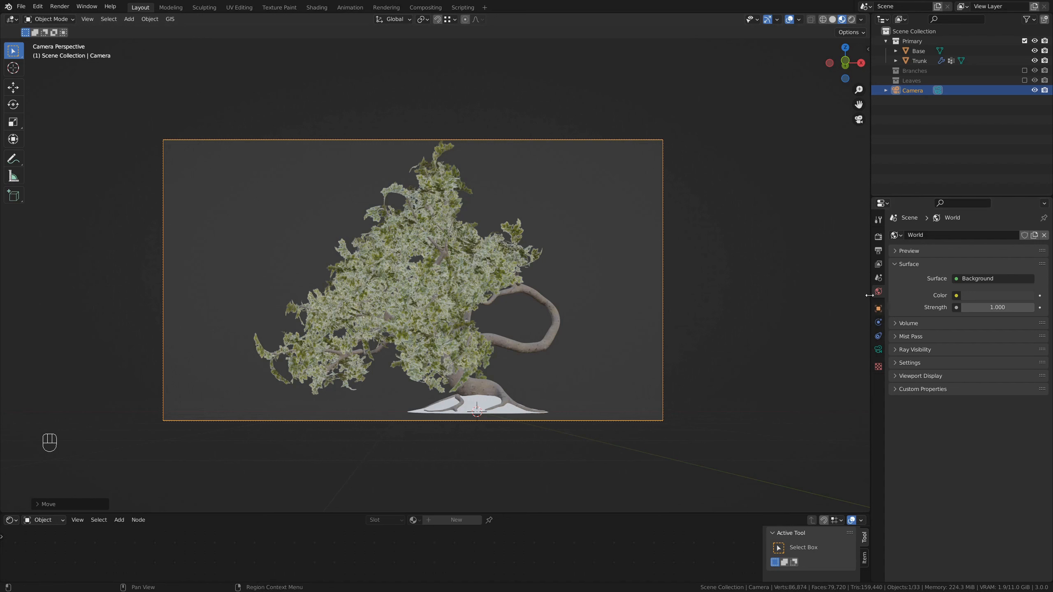
# In Blender, use forest_slope_1k.hdr from the HDRI folder as the world's Environment Texture and show the viewport in Rendered shading
pyautogui.click(957, 296)
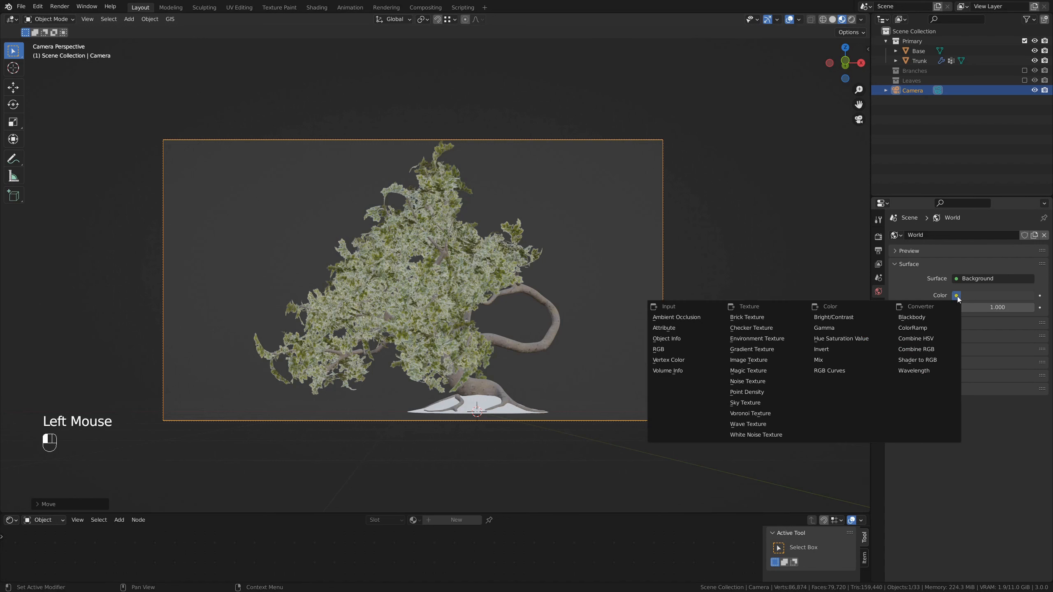
pyautogui.click(771, 339)
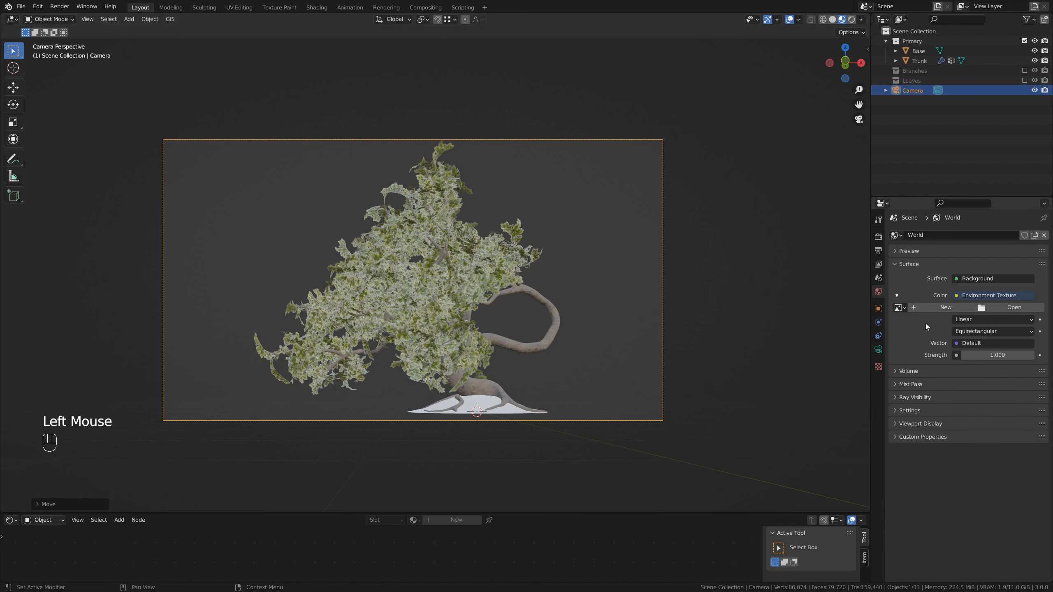
pyautogui.click(1001, 306)
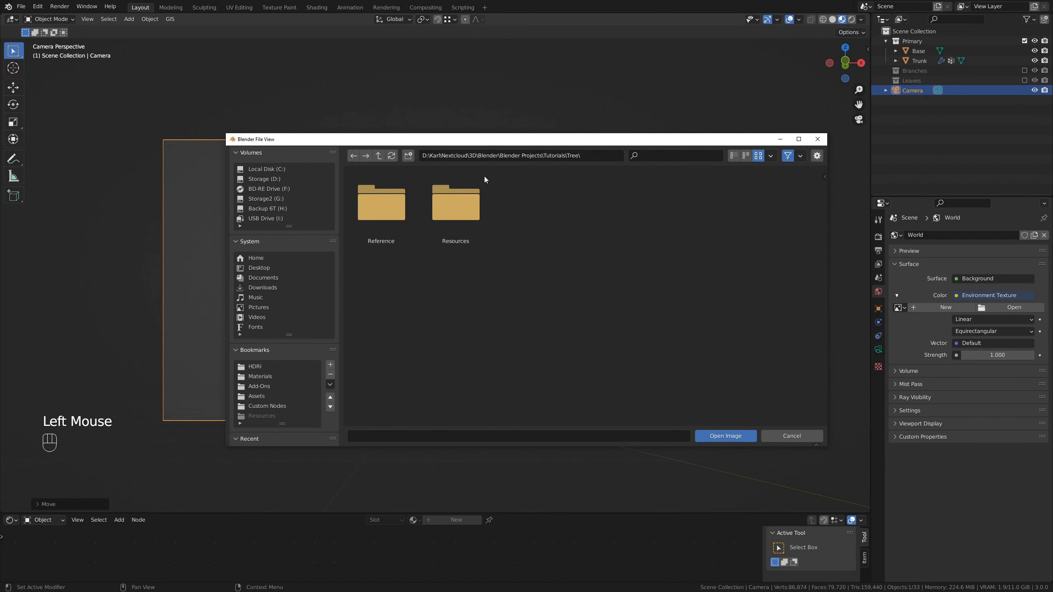
pyautogui.click(258, 366)
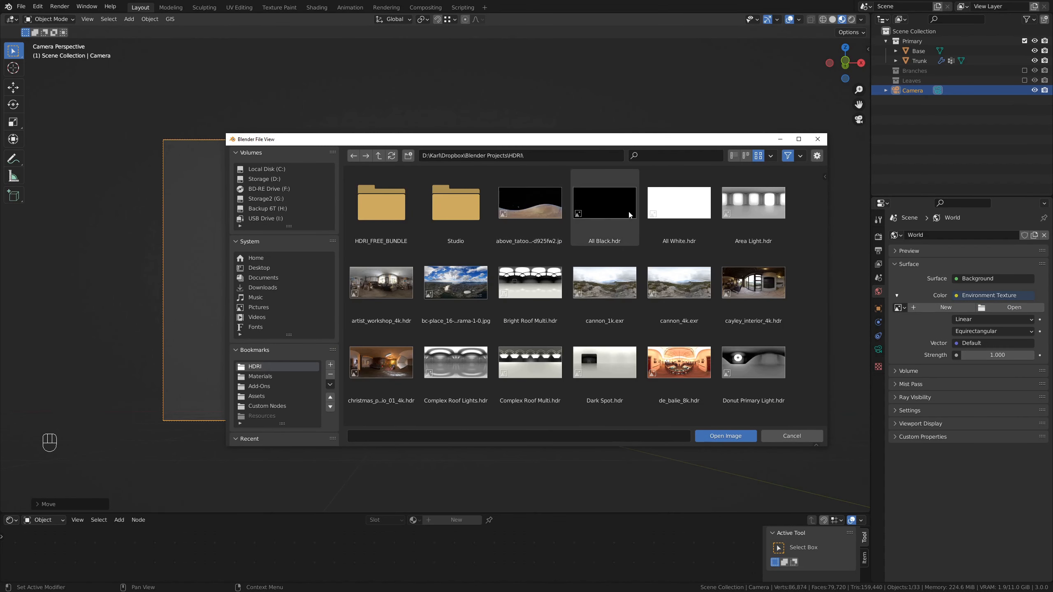
pyautogui.scroll(-2, 672, 232)
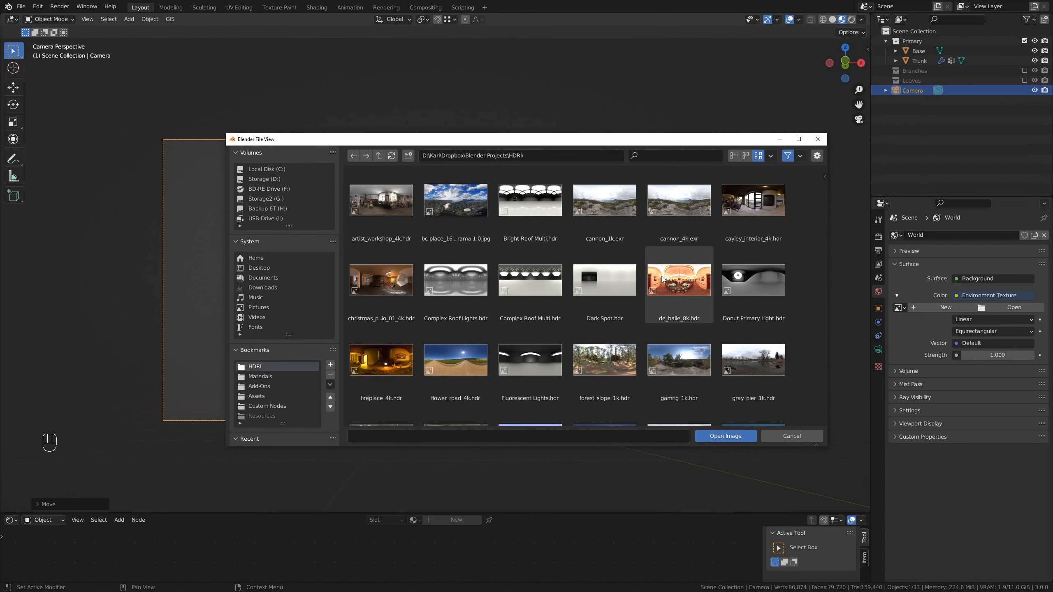
pyautogui.click(616, 364)
pyautogui.click(719, 438)
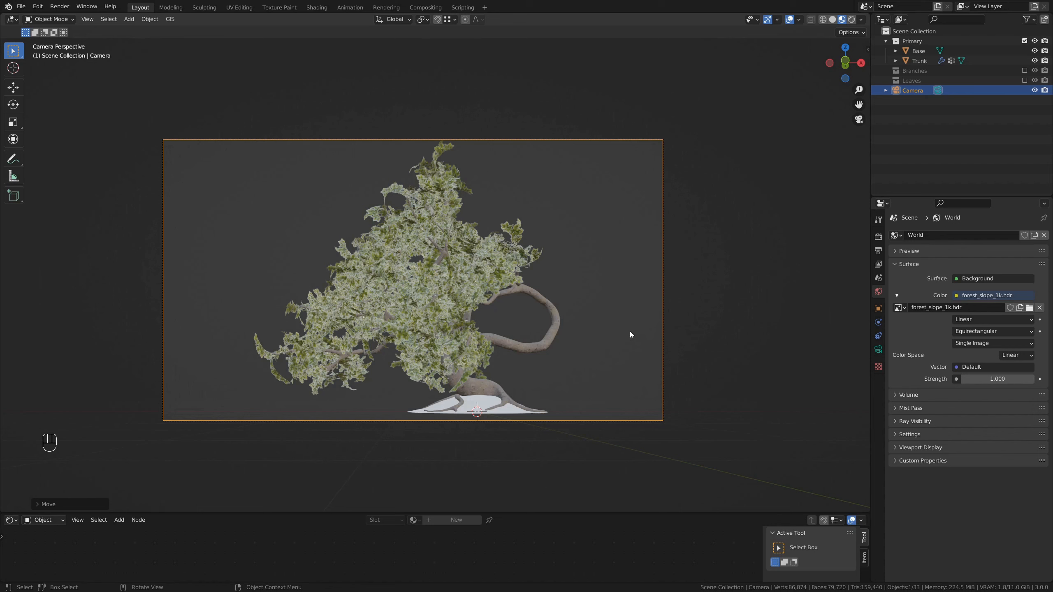
pyautogui.press('z')
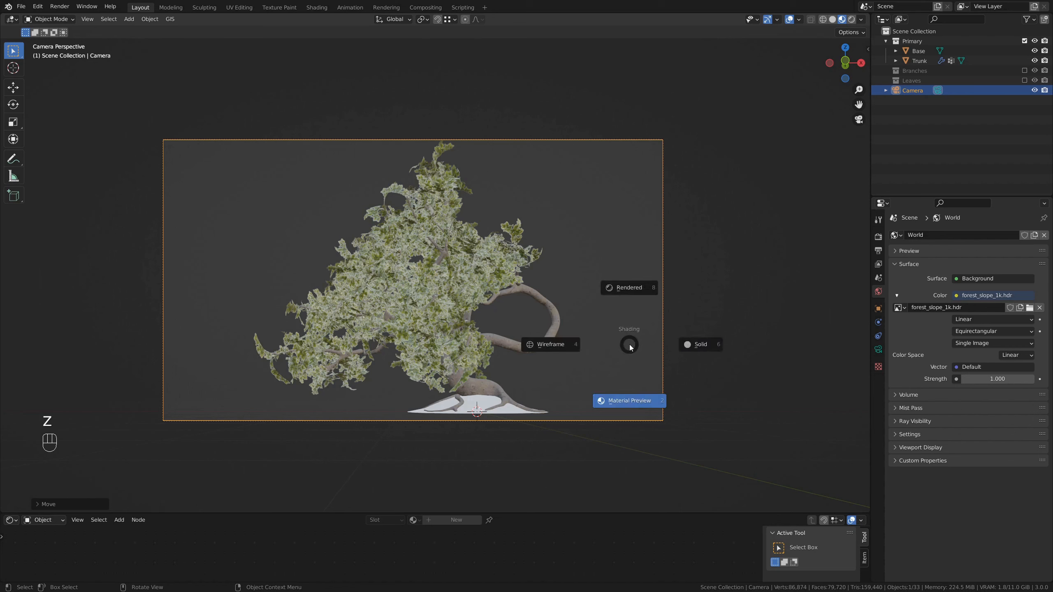
pyautogui.click(643, 265)
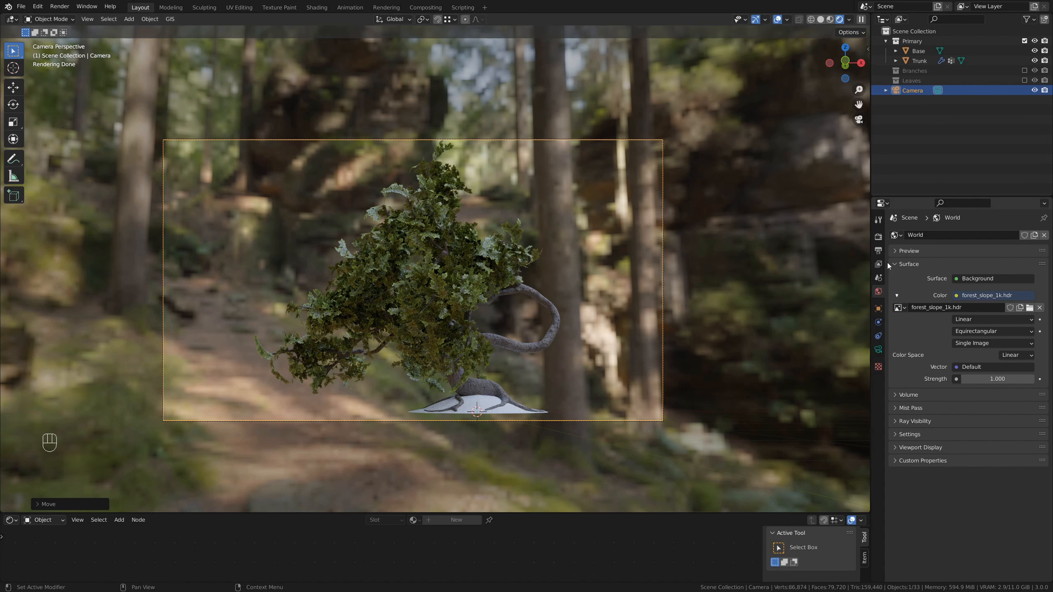
# Make the render background transparent in the Cycles film settings
pyautogui.click(879, 237)
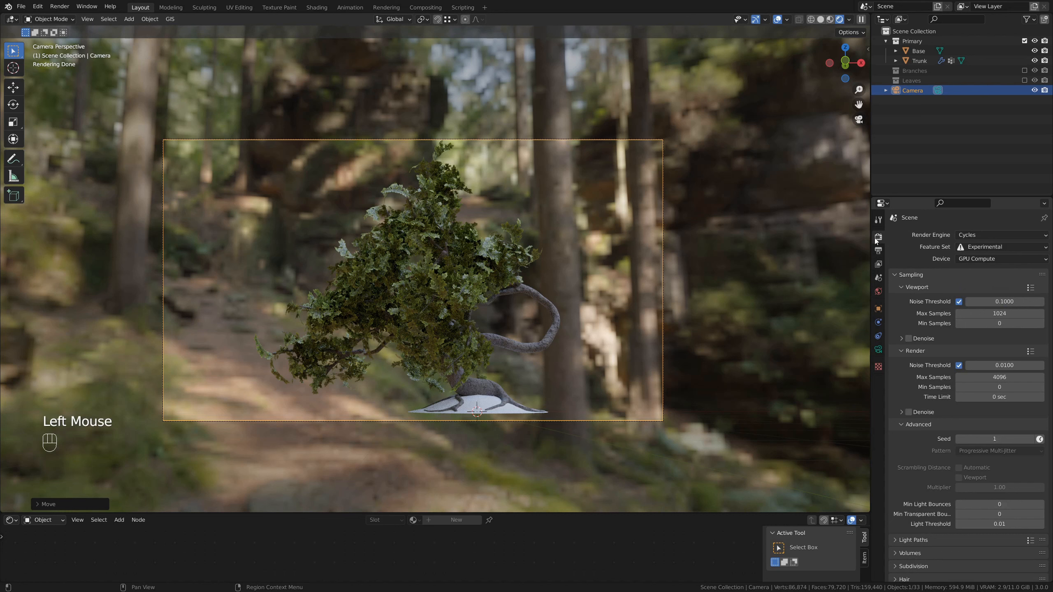
pyautogui.scroll(-6, 903, 311)
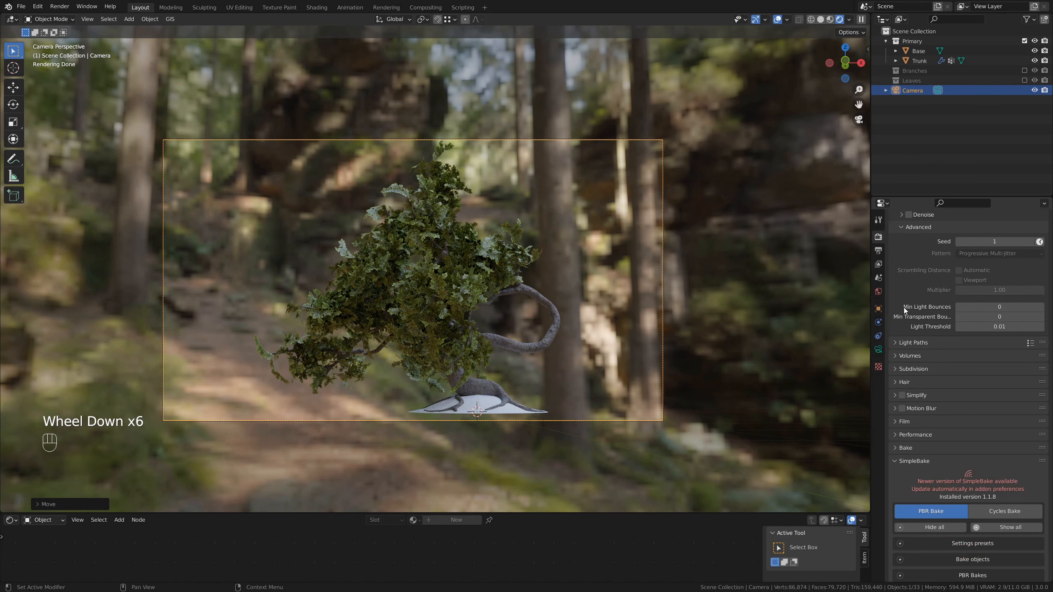
pyautogui.click(896, 422)
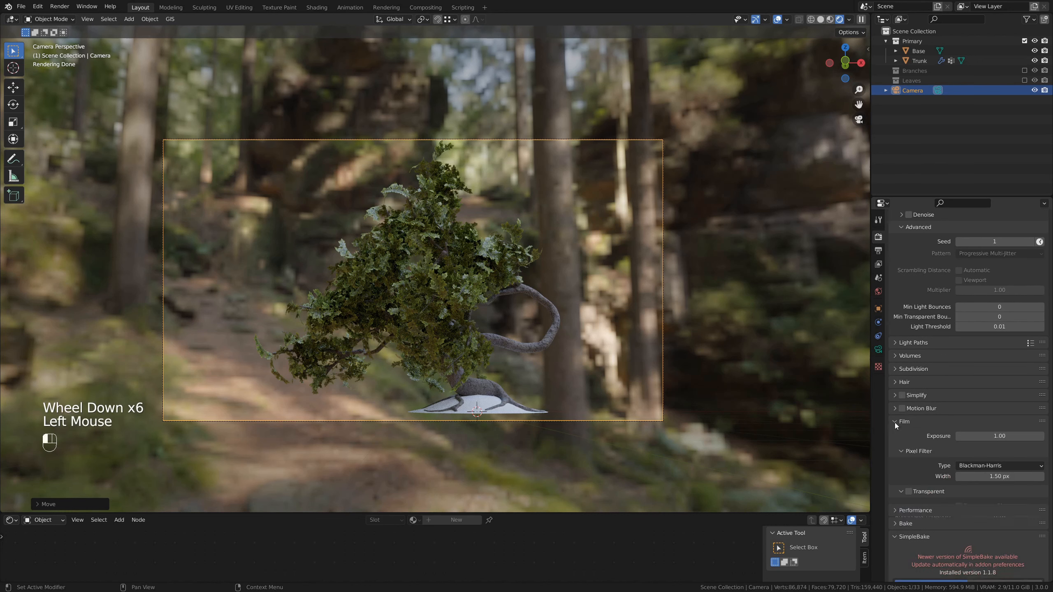
pyautogui.click(908, 492)
pyautogui.scroll(1, 518, 365)
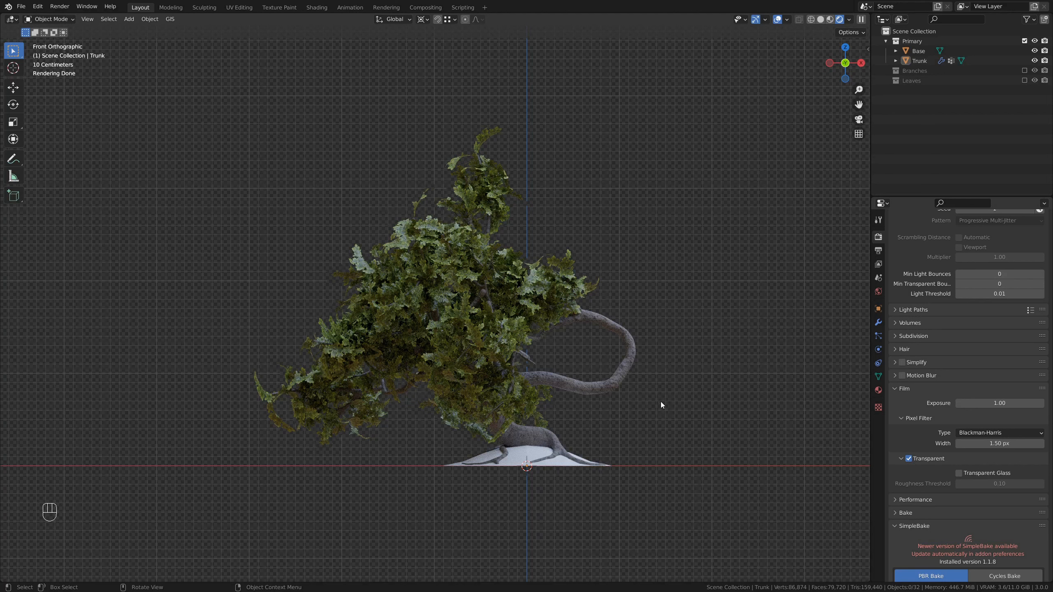
# Add a camera to the scene and look through it in the viewport
pyautogui.click(660, 417)
pyautogui.hotkey('shift', 'a')
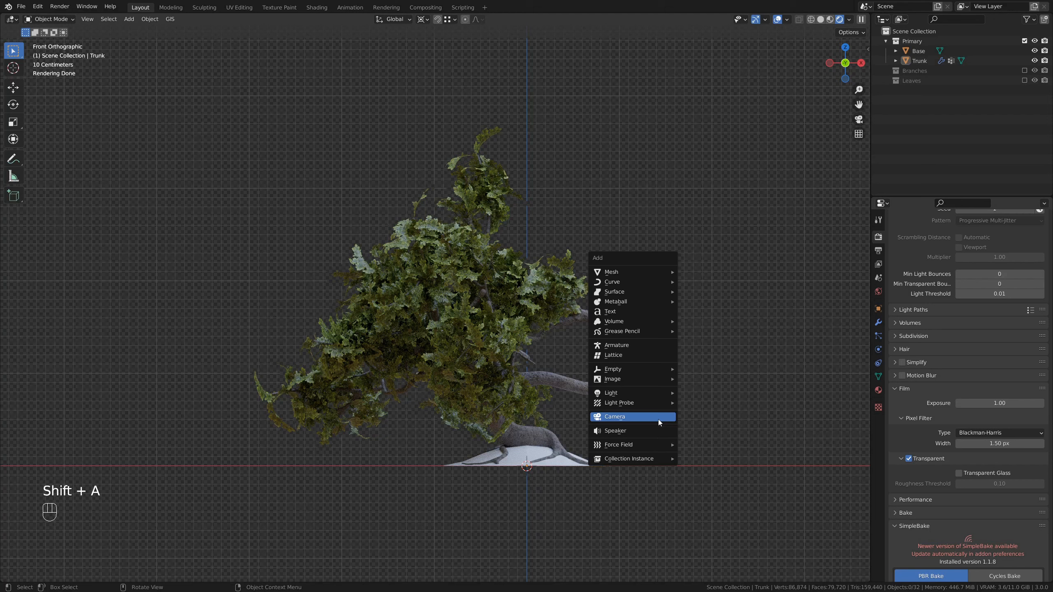
pyautogui.click(659, 420)
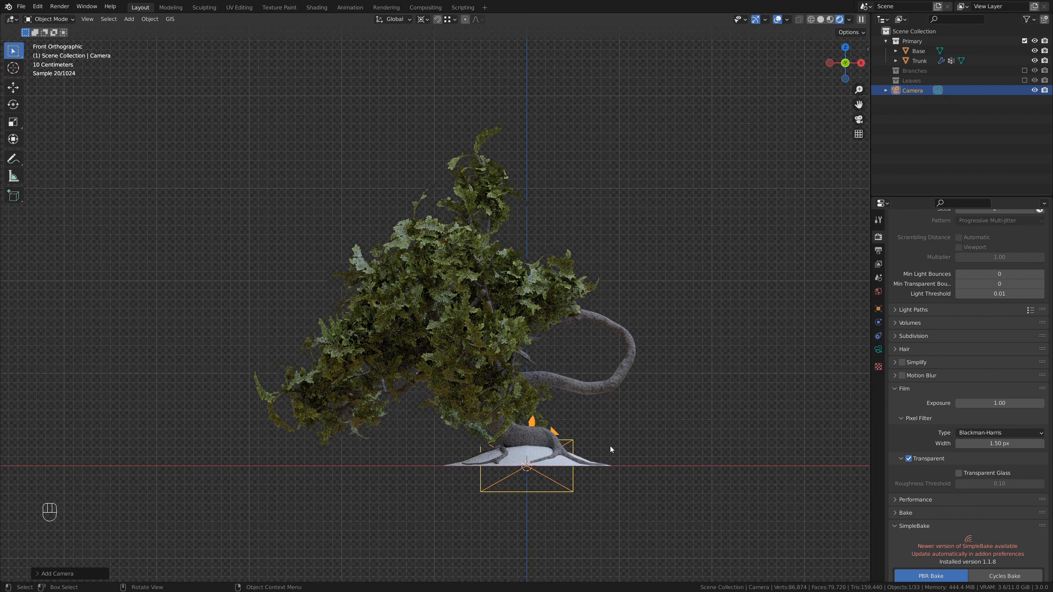
pyautogui.hotkey('alt', 'q')
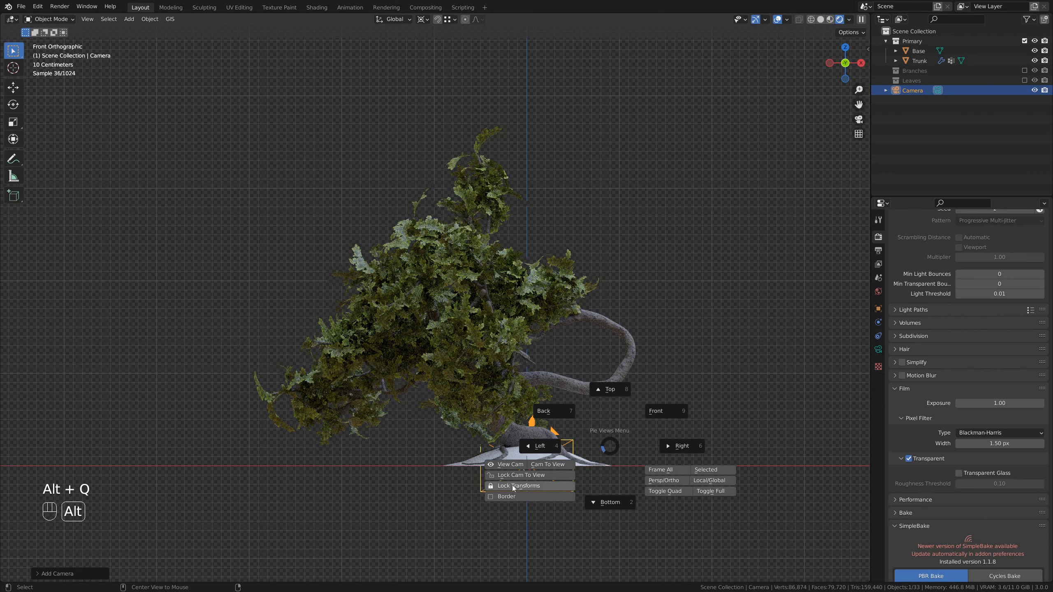
pyautogui.click(507, 467)
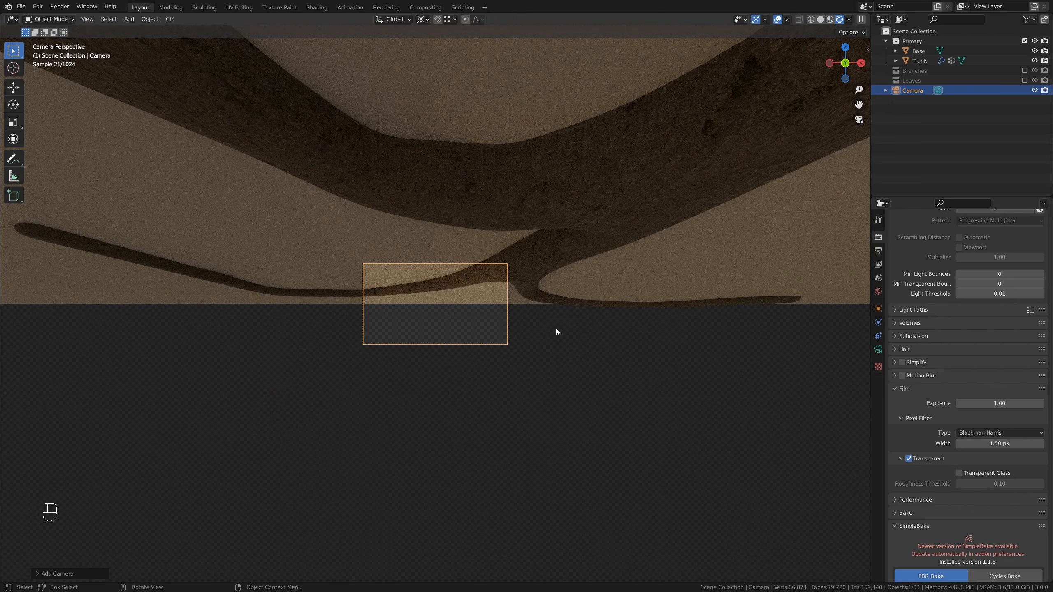
# Pull the camera back about 4.7 m along its local Z axis and fit the camera frame to the viewport
pyautogui.press('g')
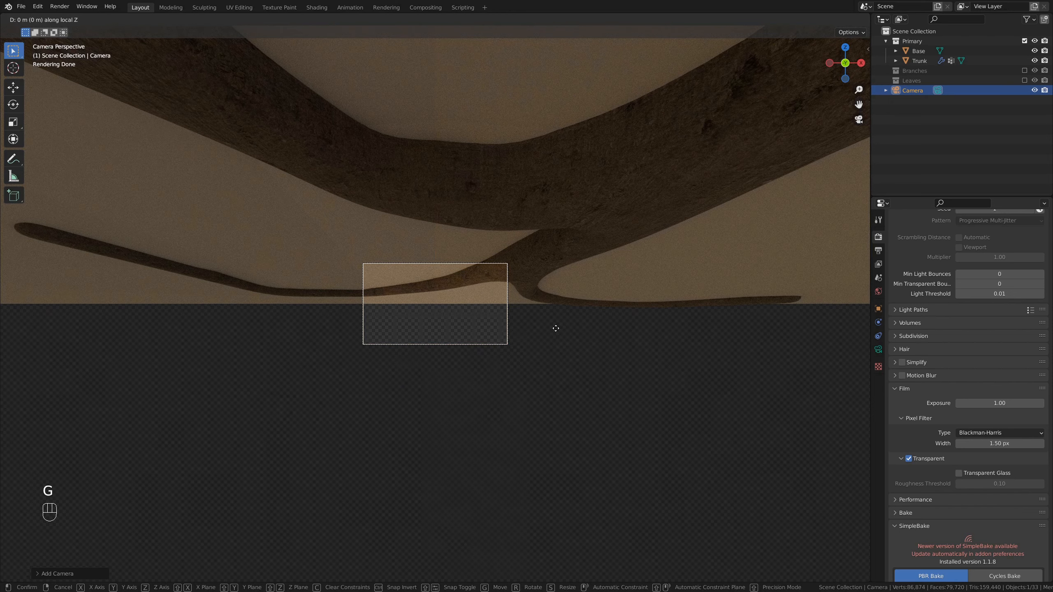
pyautogui.press('z')
pyautogui.press('z')
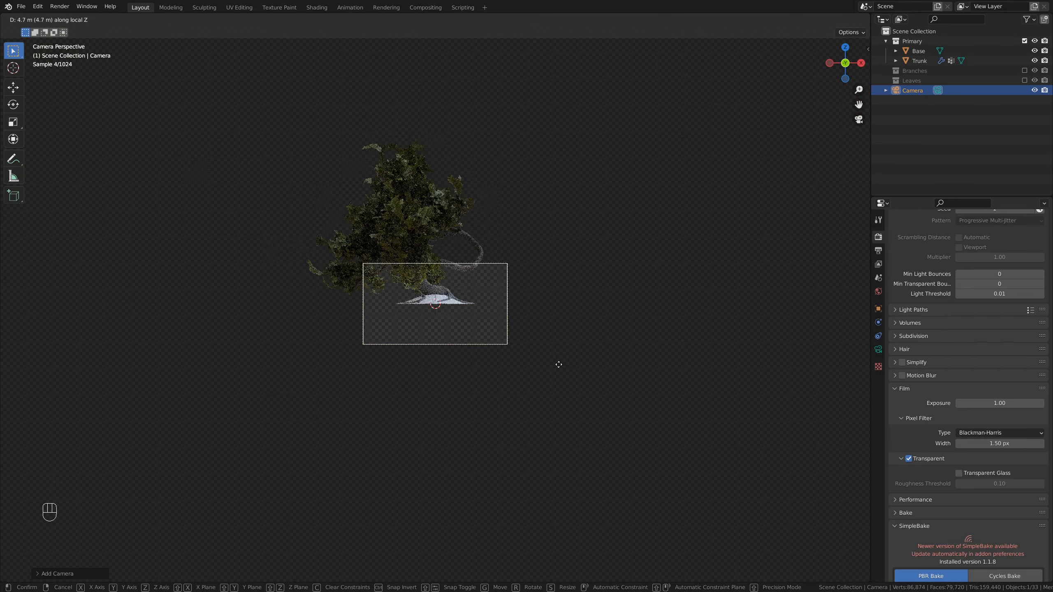
pyautogui.click(559, 365)
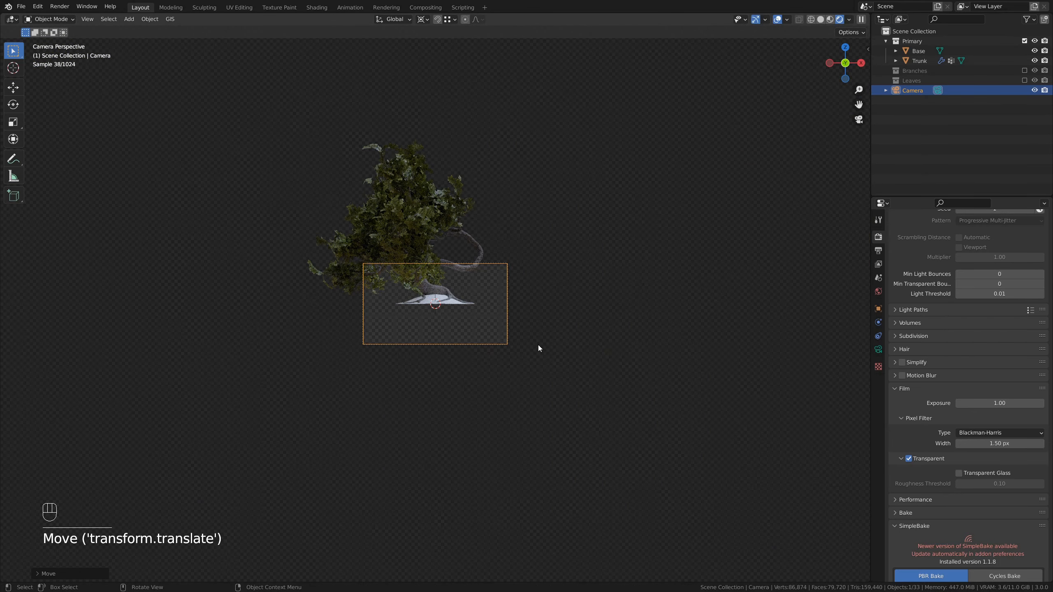
pyautogui.press('Home')
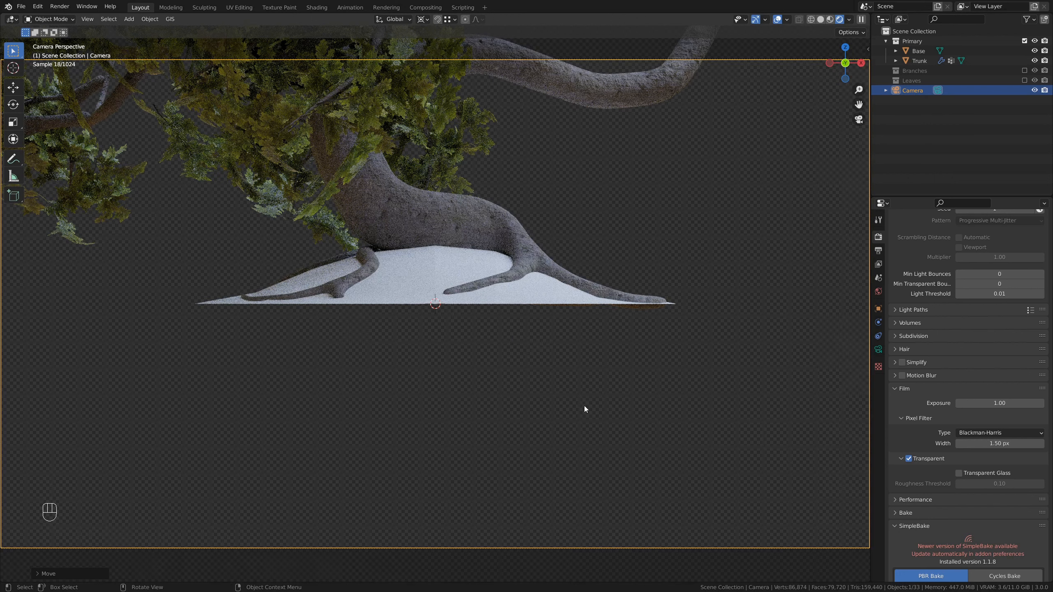
# Reposition the camera along the X, Y and Z axes and tilt it about X so the whole tree fits in the frame
pyautogui.press('g')
pyautogui.press('x')
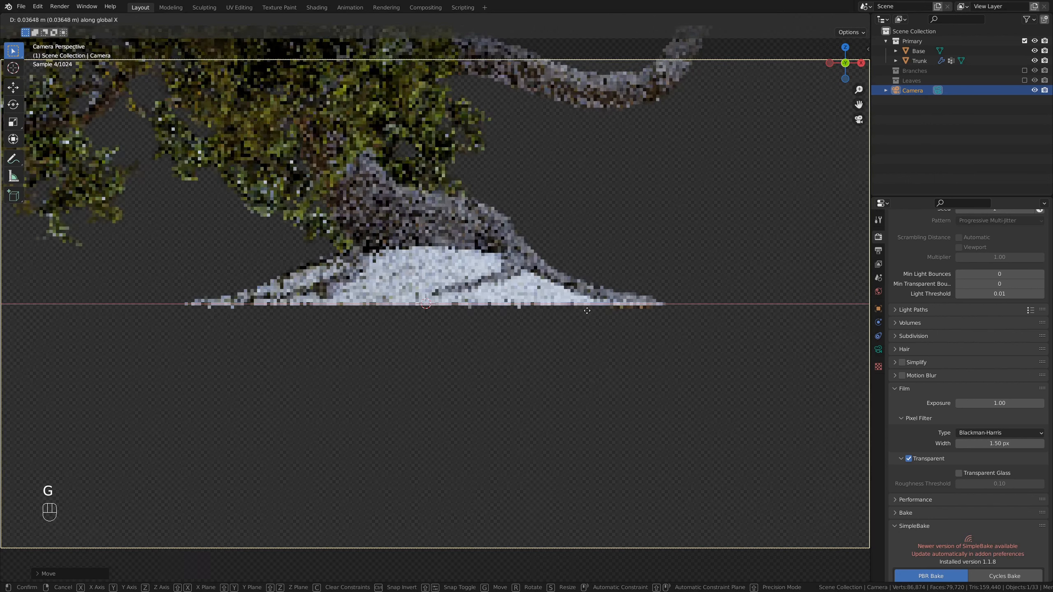
pyautogui.click(646, 296)
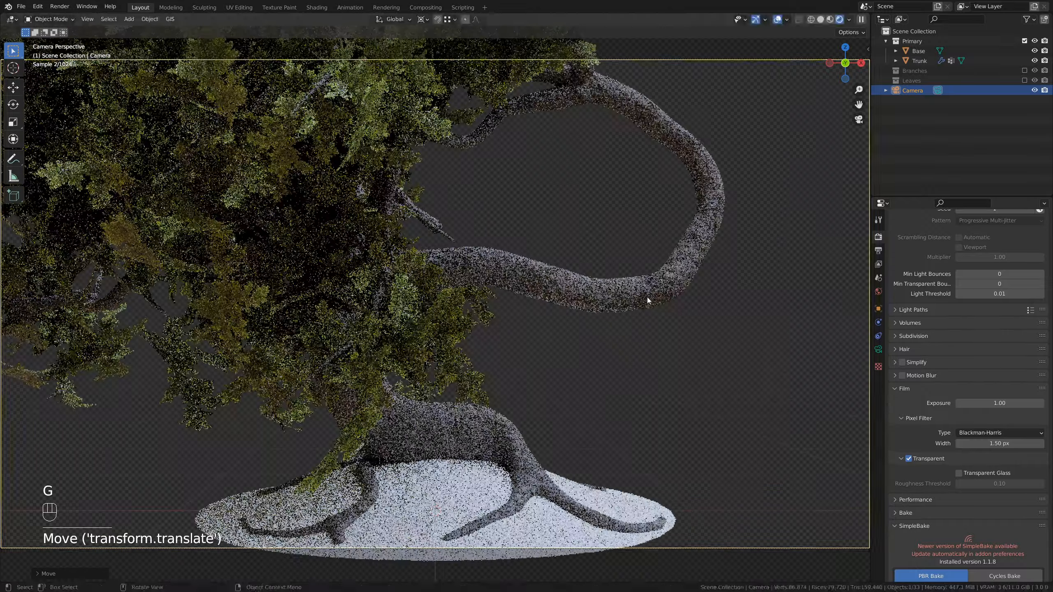
pyautogui.press('g')
pyautogui.press('y')
pyautogui.click(662, 418)
pyautogui.press('g')
pyautogui.press('z')
pyautogui.click(663, 351)
pyautogui.press('r')
pyautogui.press('x')
pyautogui.click(719, 450)
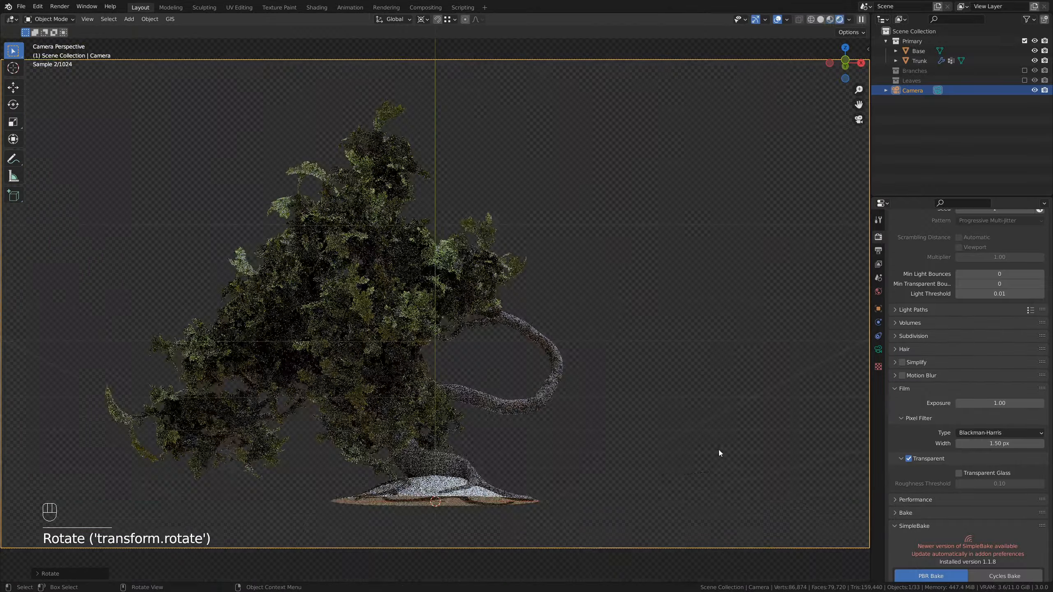
# Show the viewport in Material Preview shading and shift the camera along X and Z to bring the tree closer to the frame's centre
pyautogui.press('z')
pyautogui.press('g')
pyautogui.press('x')
pyautogui.click(683, 461)
pyautogui.press('g')
pyautogui.press('z')
pyautogui.click(682, 465)
pyautogui.press('z')
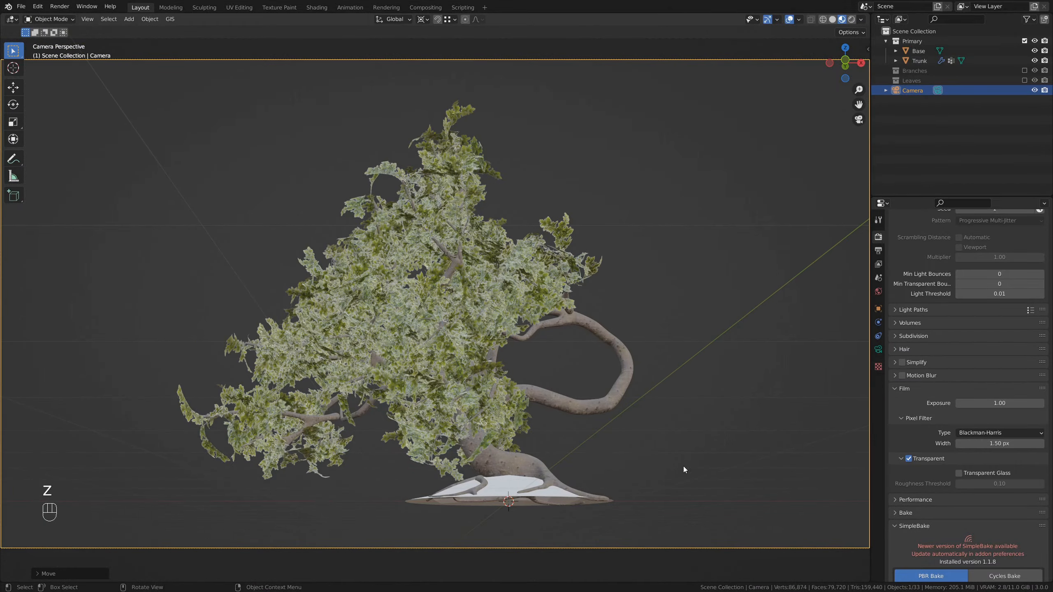
# Adjust the camera's height and its tilt about X so the tree's base sits at the frame's lower edge
pyautogui.press('g')
pyautogui.press('z')
pyautogui.click(685, 441)
pyautogui.press('r')
pyautogui.press('x')
pyautogui.click(687, 452)
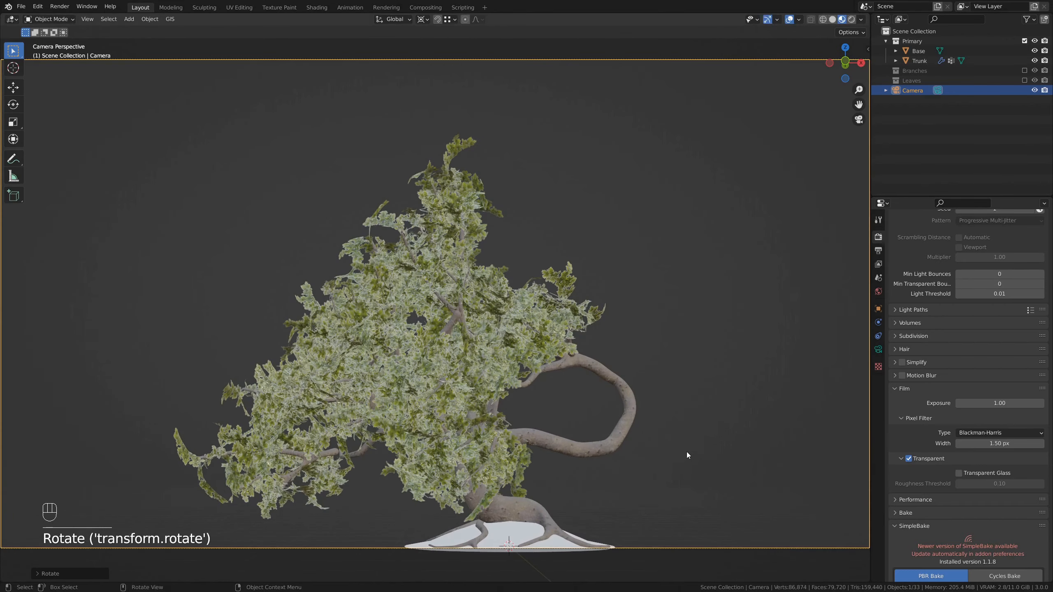
# Move the camera farther back along its local Z axis to leave more space around the tree, and continue adjusting its position
pyautogui.press('g')
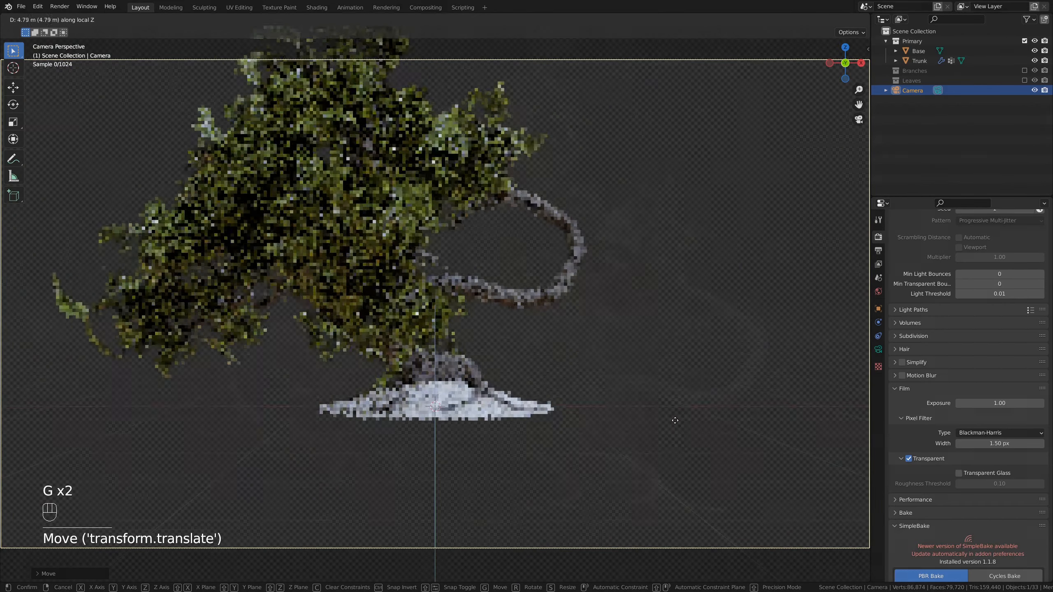
pyautogui.press('z')
pyautogui.click(668, 423)
pyautogui.press('g')
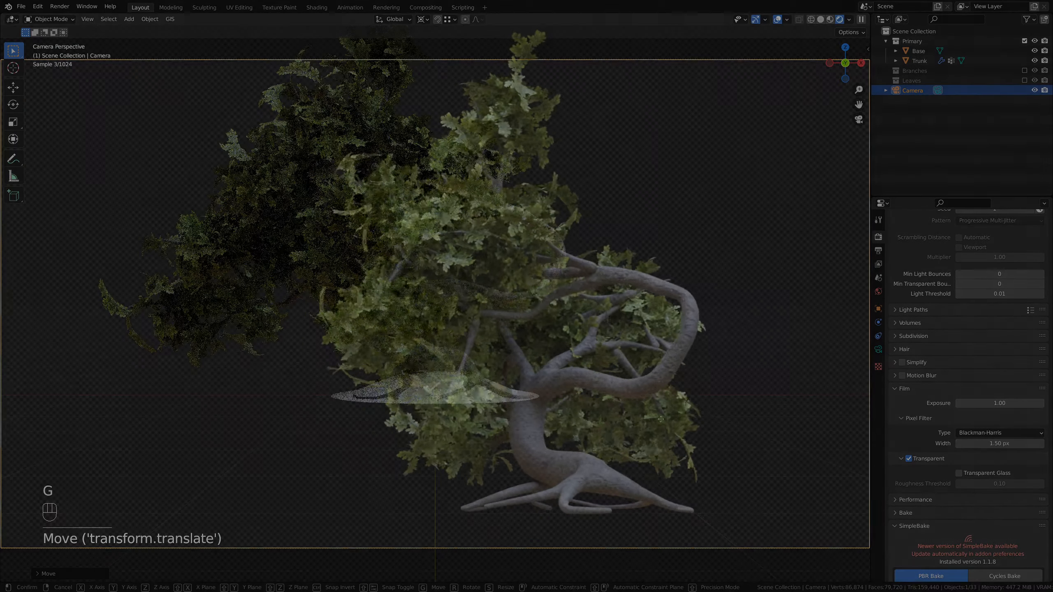